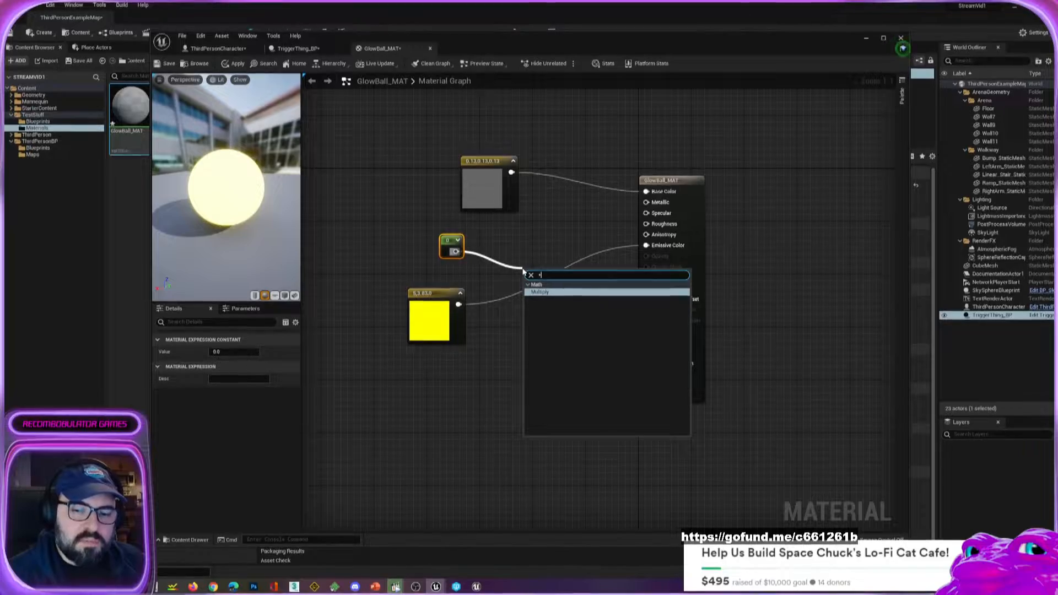
Add a Multiply node combining the constant and the yellow color, feed it into Emissive Color, and apply the material.
key("Return")
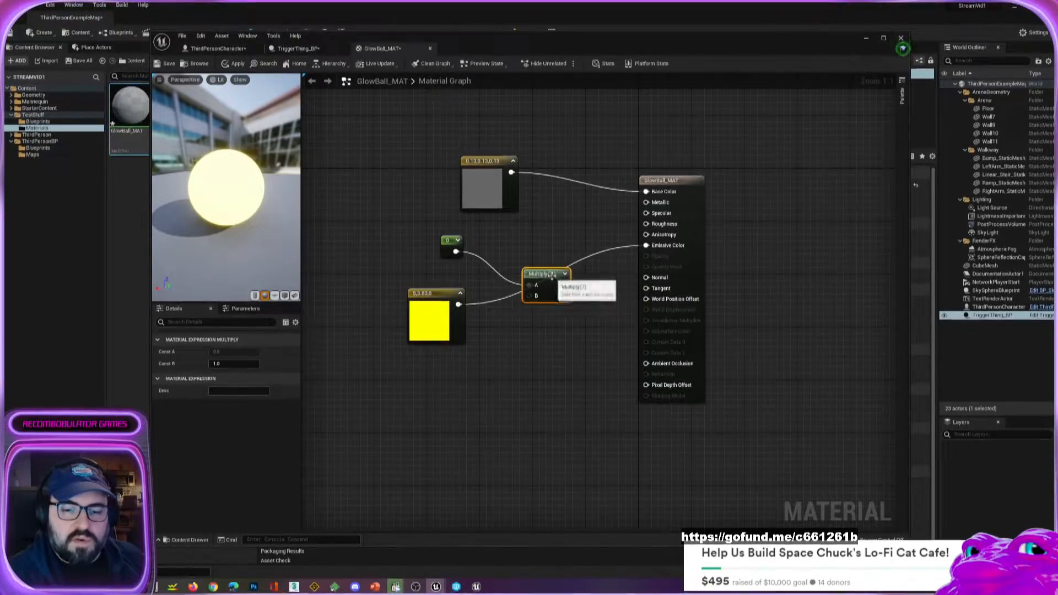
left_click_drag(523, 272, 486, 252)
left_click_drag(458, 305, 519, 266)
left_click_drag(654, 248, 654, 247)
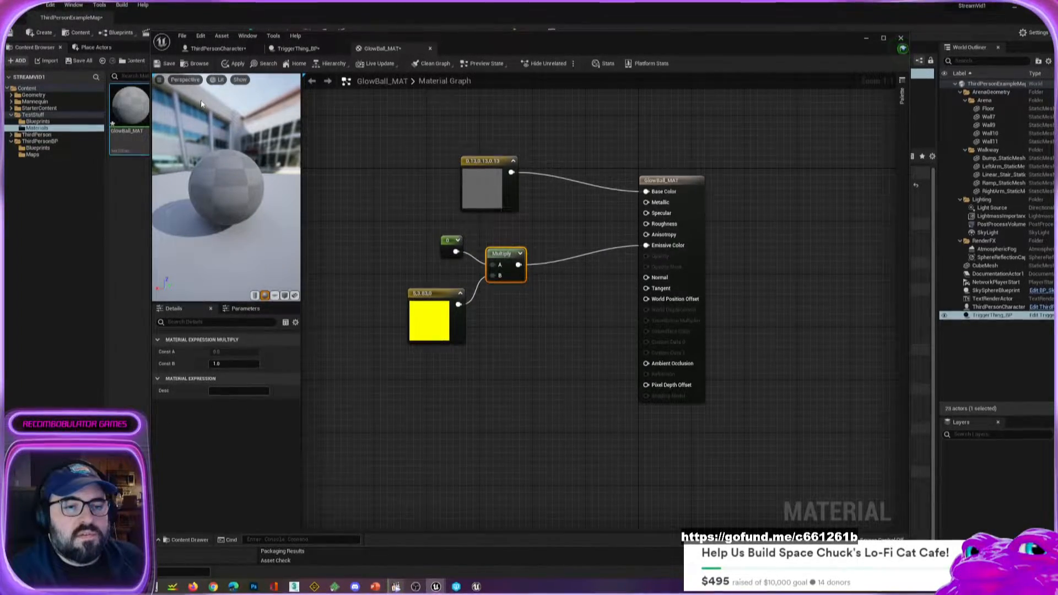
left_click(235, 65)
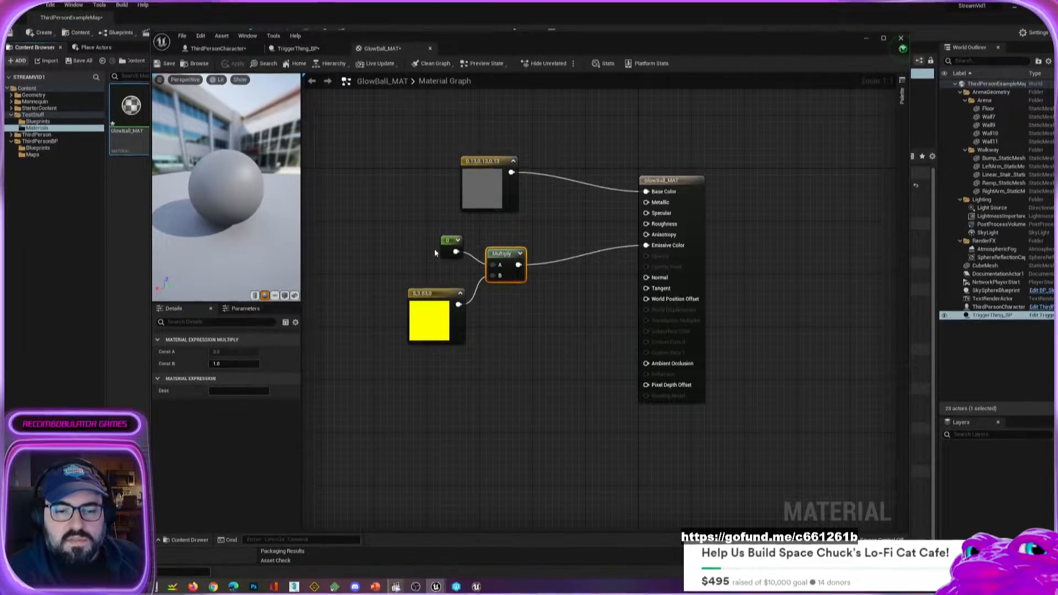
Convert the constant feeding the Multiply node into a parameter named Glow, save the material, and return to the level editor.
left_click_drag(450, 243, 431, 228)
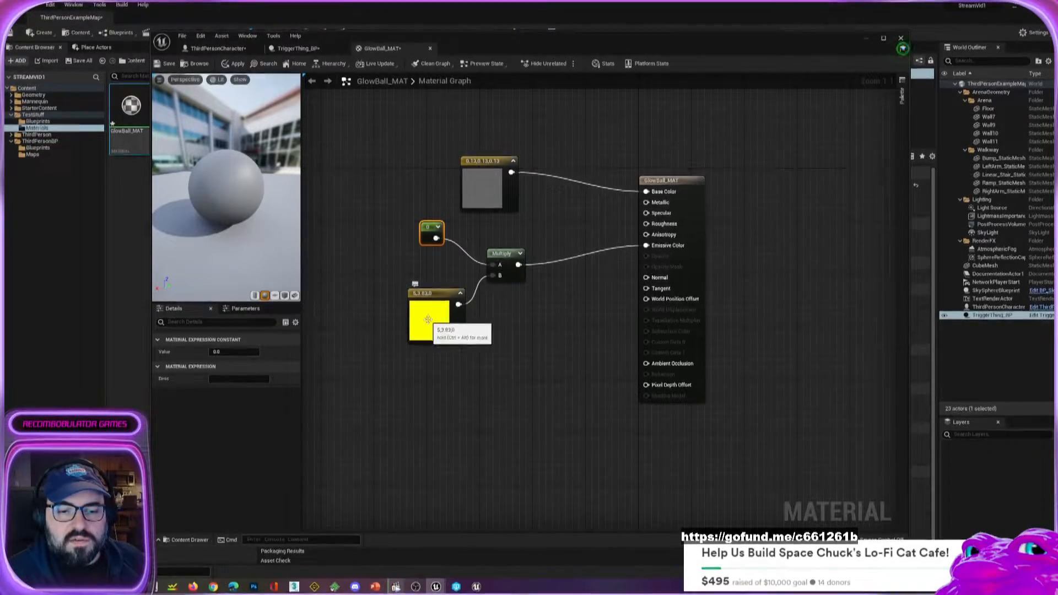
left_click_drag(430, 230, 442, 230)
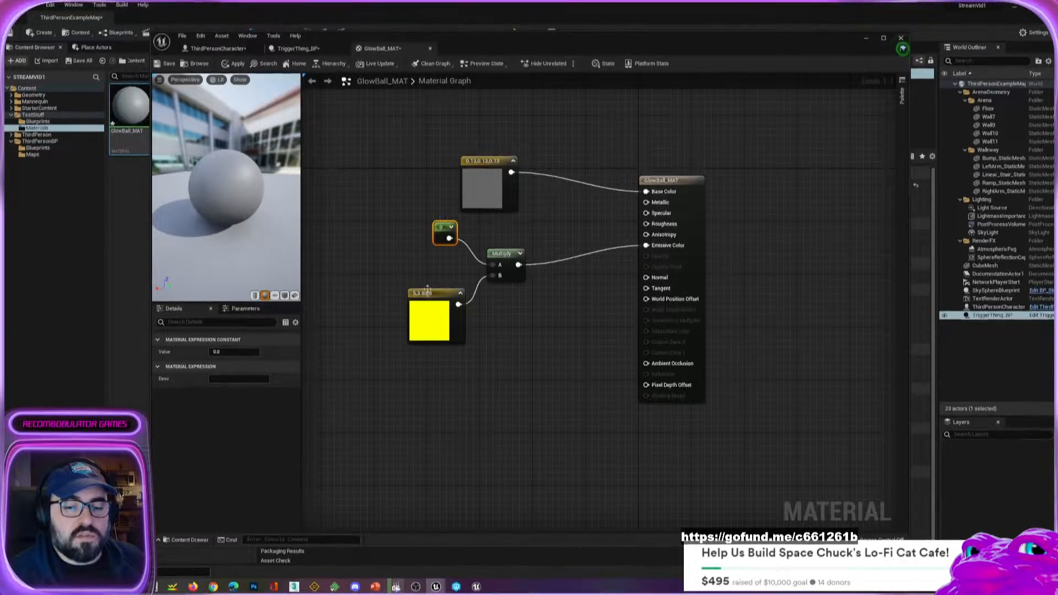
right_click(441, 230)
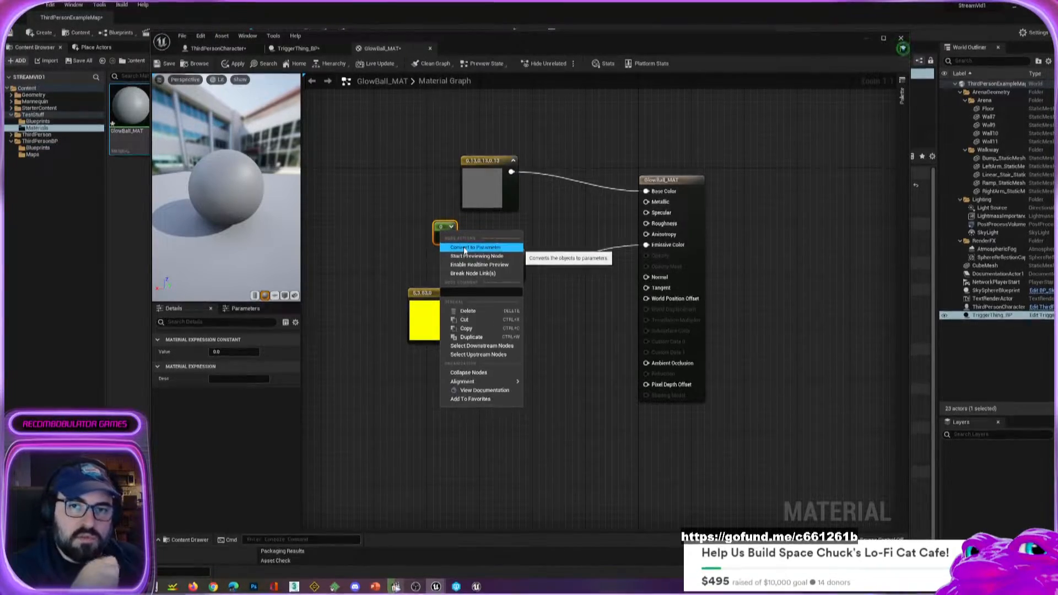
left_click(465, 248)
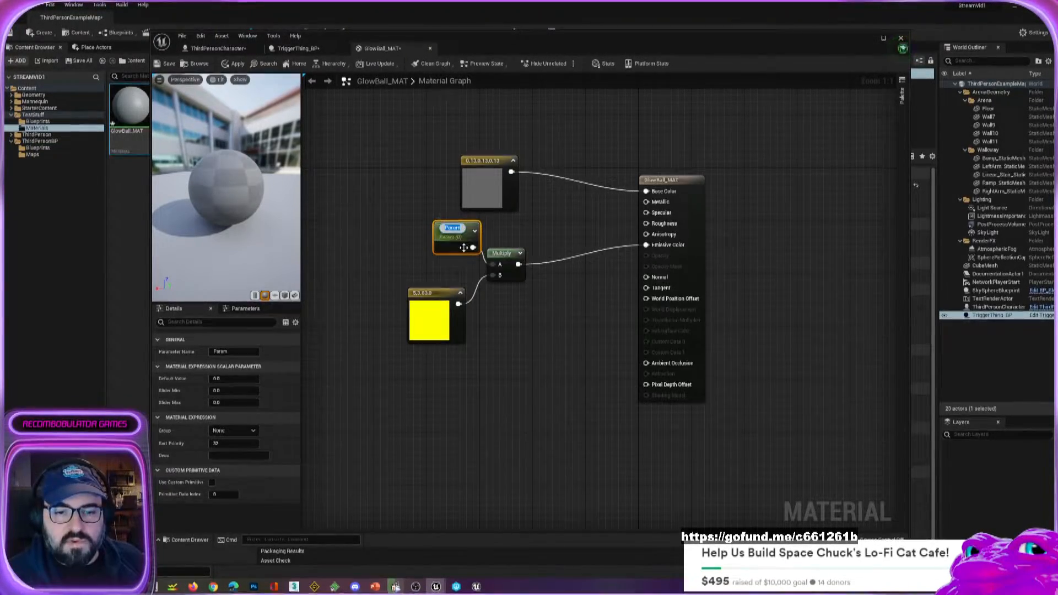
type("Glow")
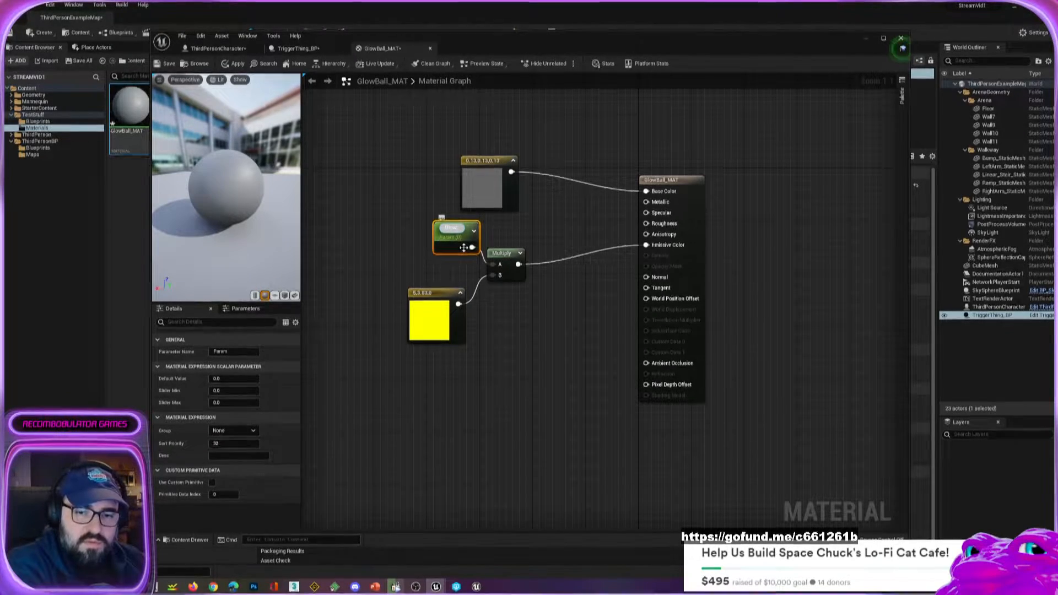
key("Return")
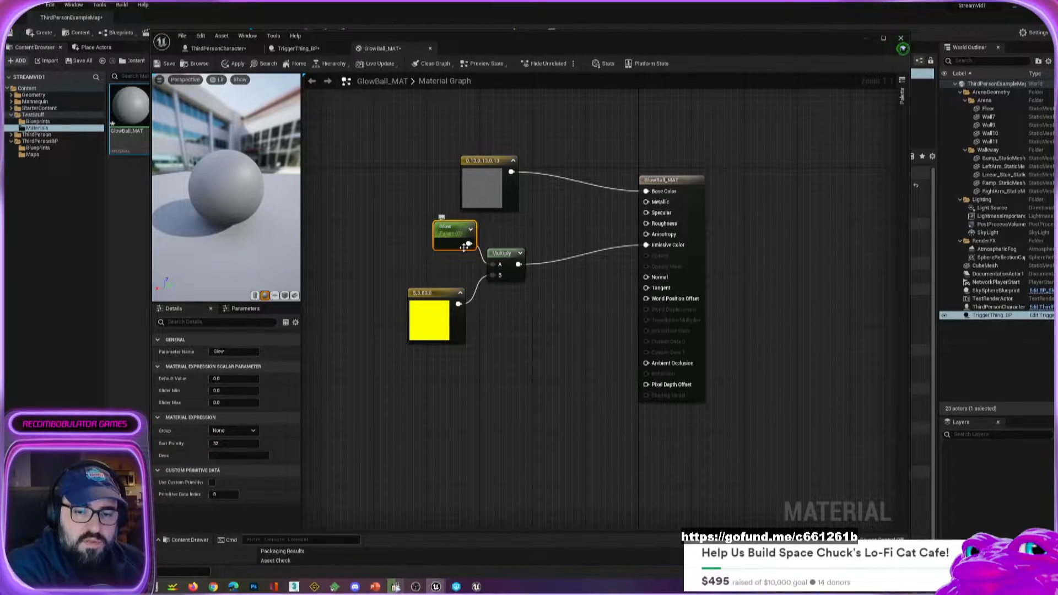
left_click_drag(456, 227, 436, 234)
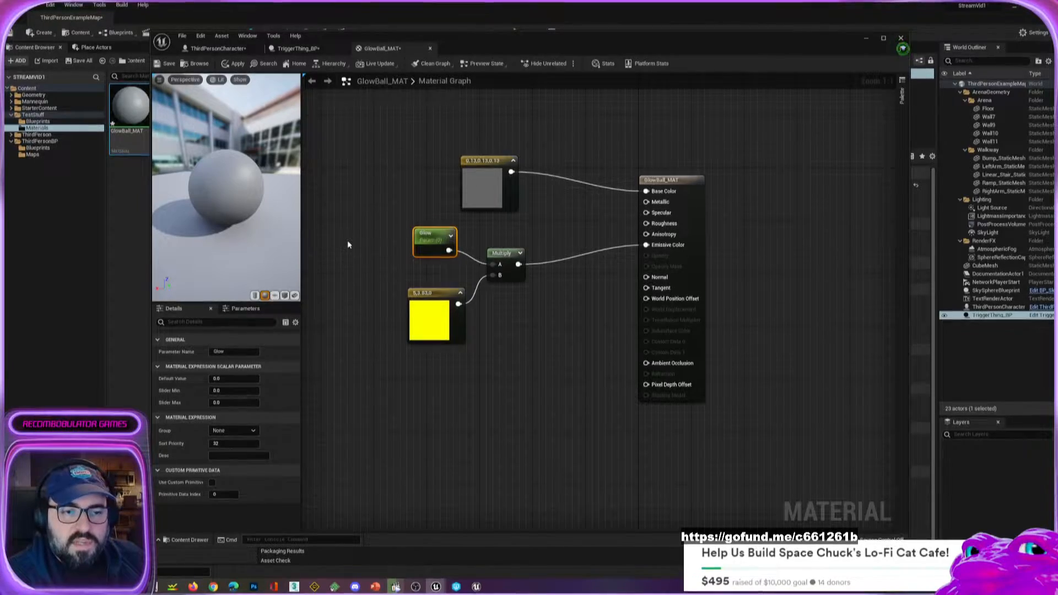
left_click(168, 64)
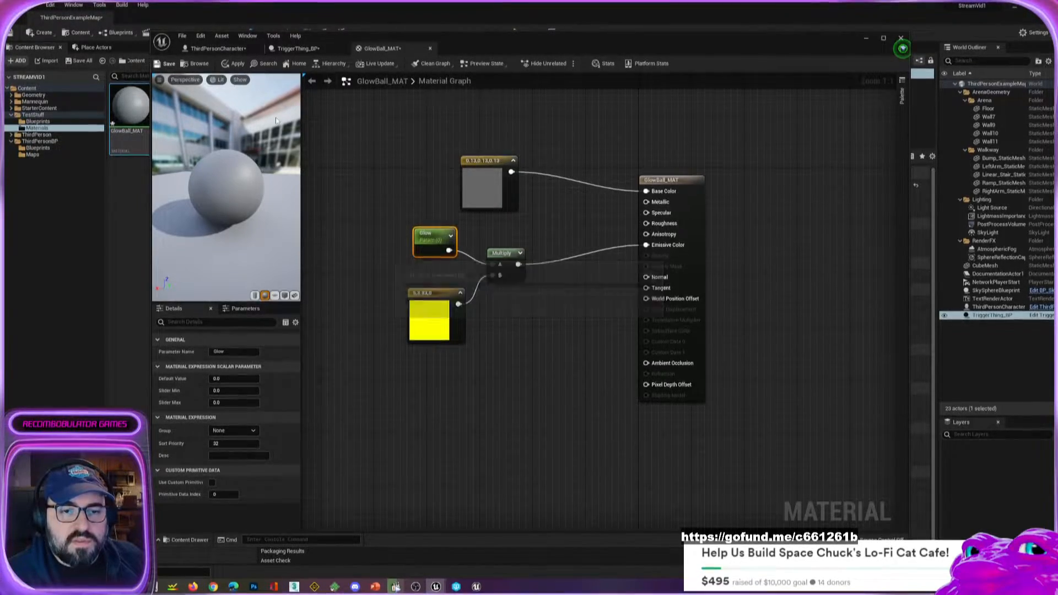
left_click_drag(740, 44, 0, 59)
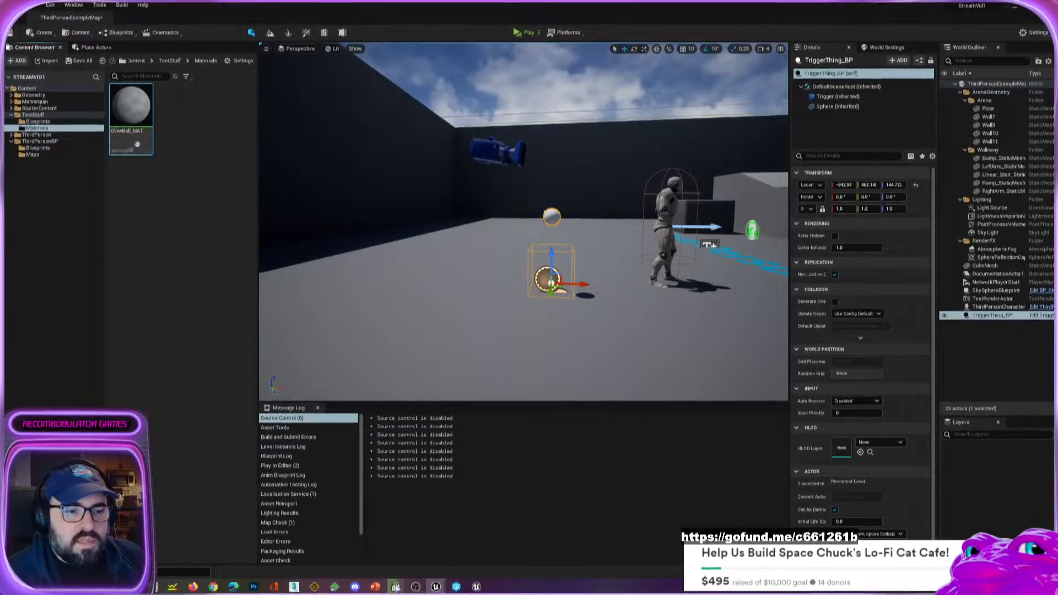
Create a material instance of GlowBall_MAT named GlowBall_MAT_Inst.
right_click(137, 114)
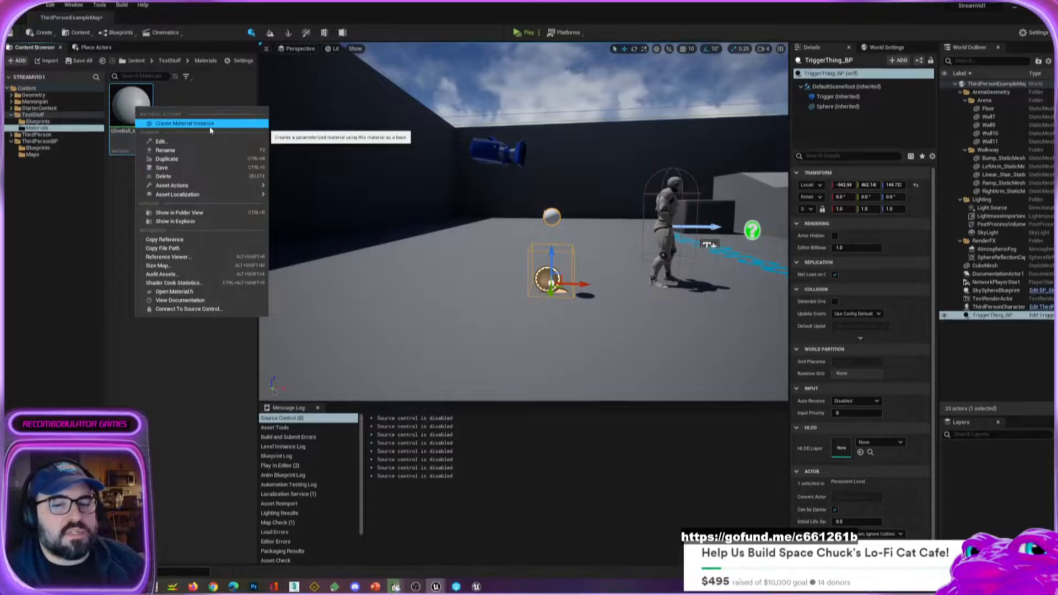
left_click(210, 129)
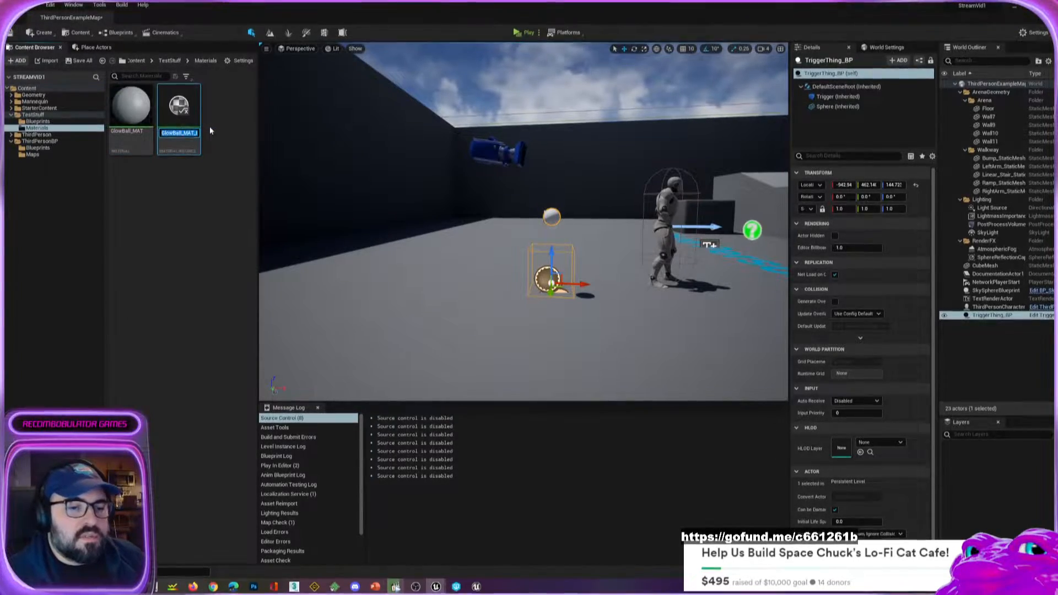
left_click(165, 133)
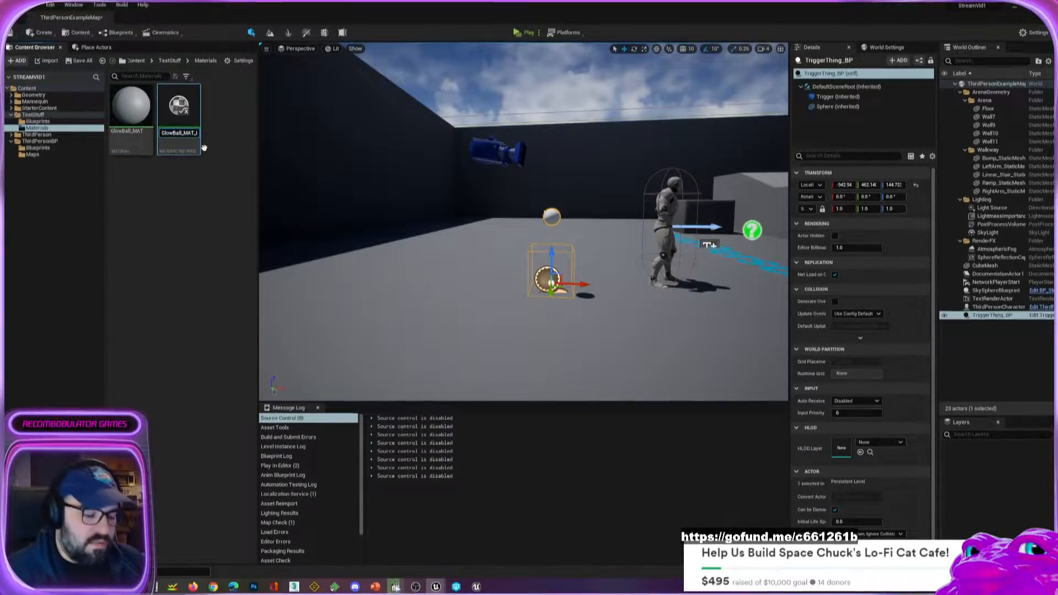
key("End")
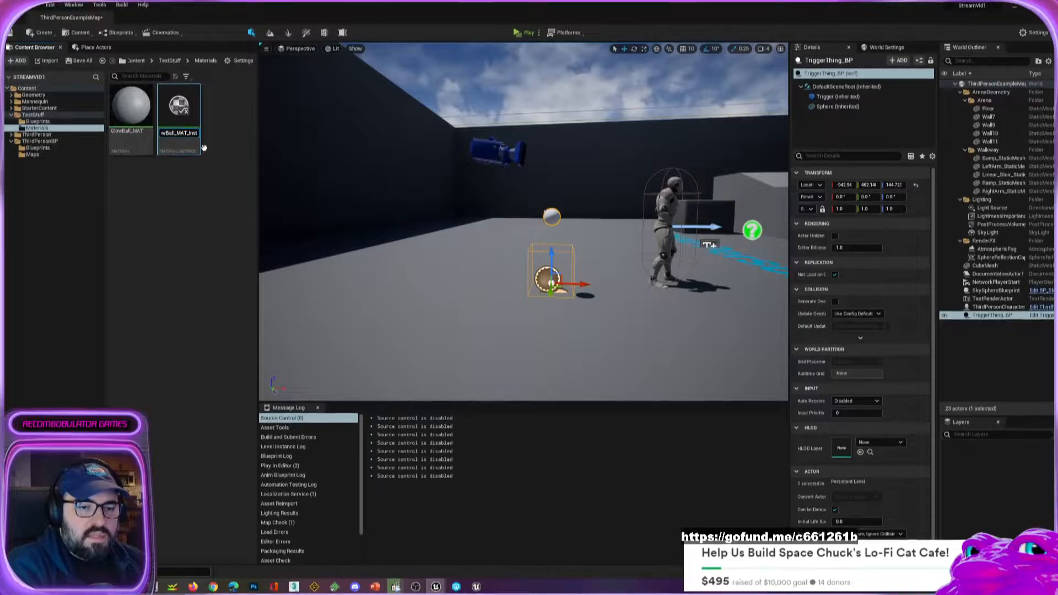
key("Return")
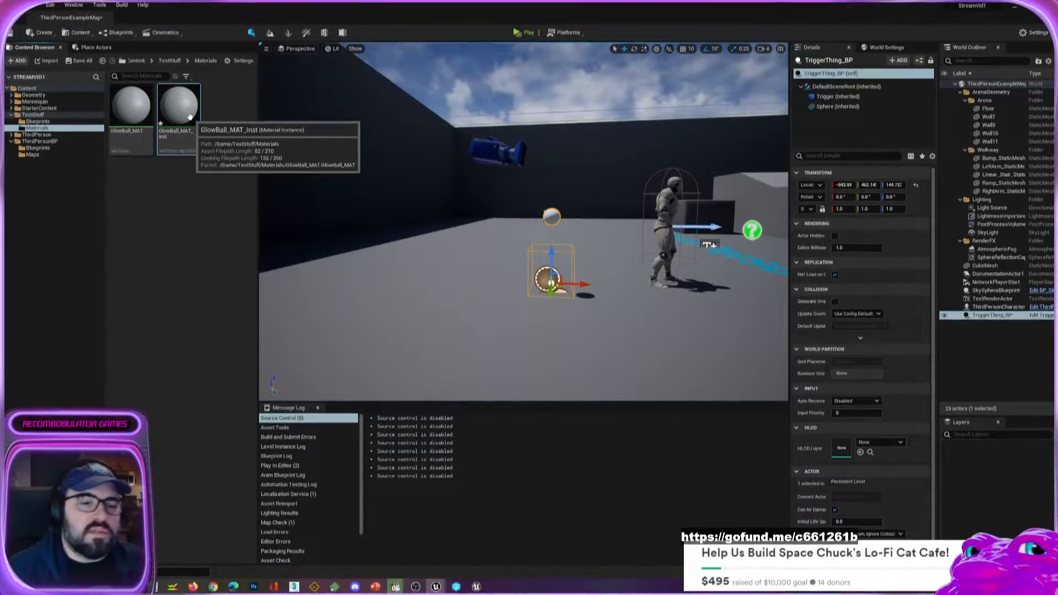
Nudge the TriggerThing_BP actor in the level to about X -946.6, Z 142.1.
left_click(131, 107)
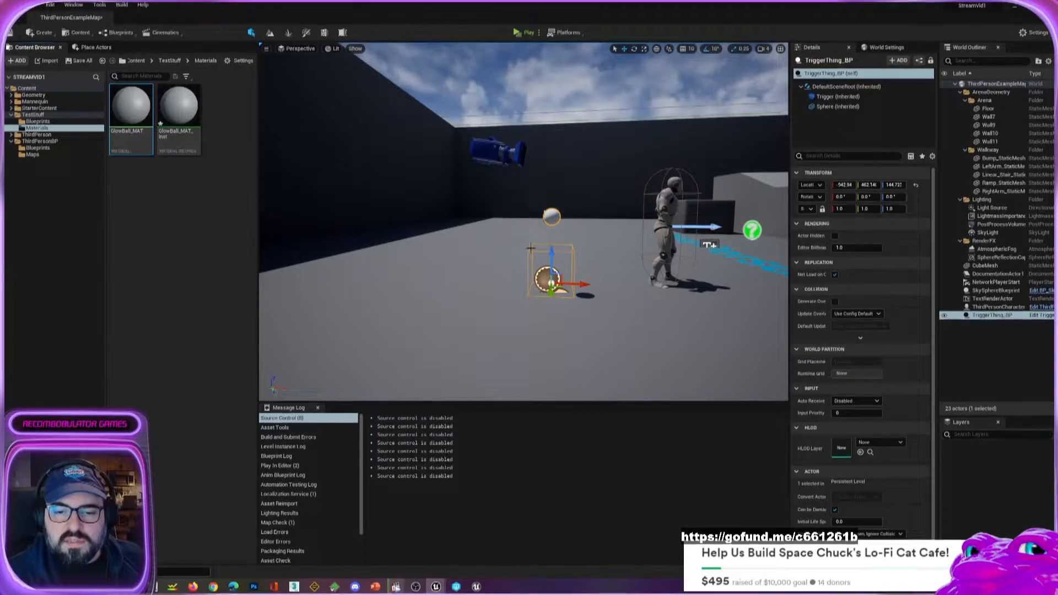
mouse_move(562, 275)
left_mouse_down()
mouse_move(533, 276)
mouse_move(563, 264)
mouse_move(568, 282)
mouse_move(559, 276)
left_mouse_up()
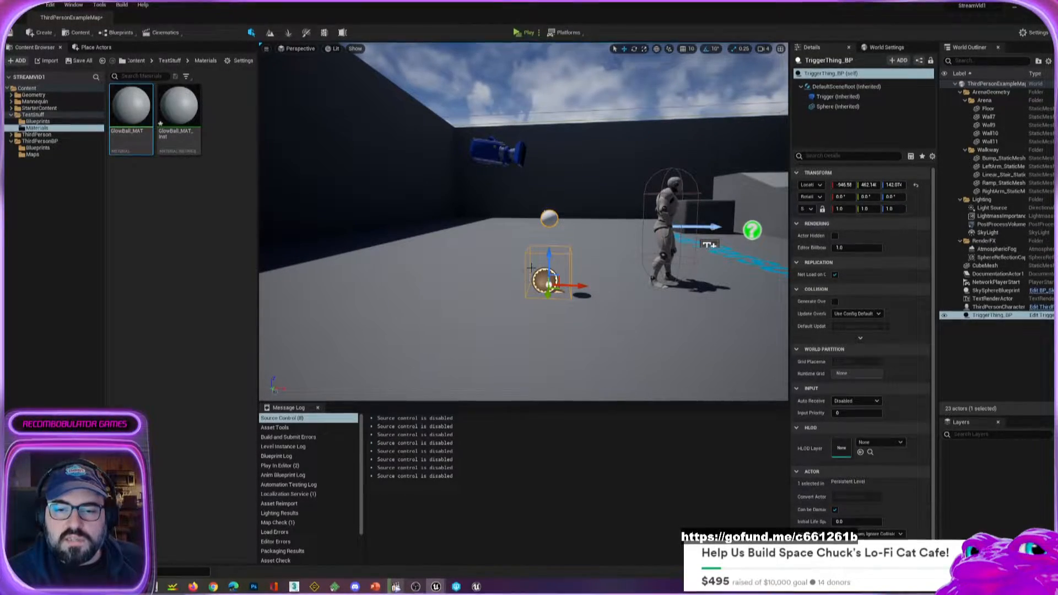
key("s")
right_click_drag(442, 262, 484, 266)
Collapse the ArenaGeometry, Lighting and RenderFX folders in the World Outliner and select the TriggerThing_BP actor.
left_click(954, 83)
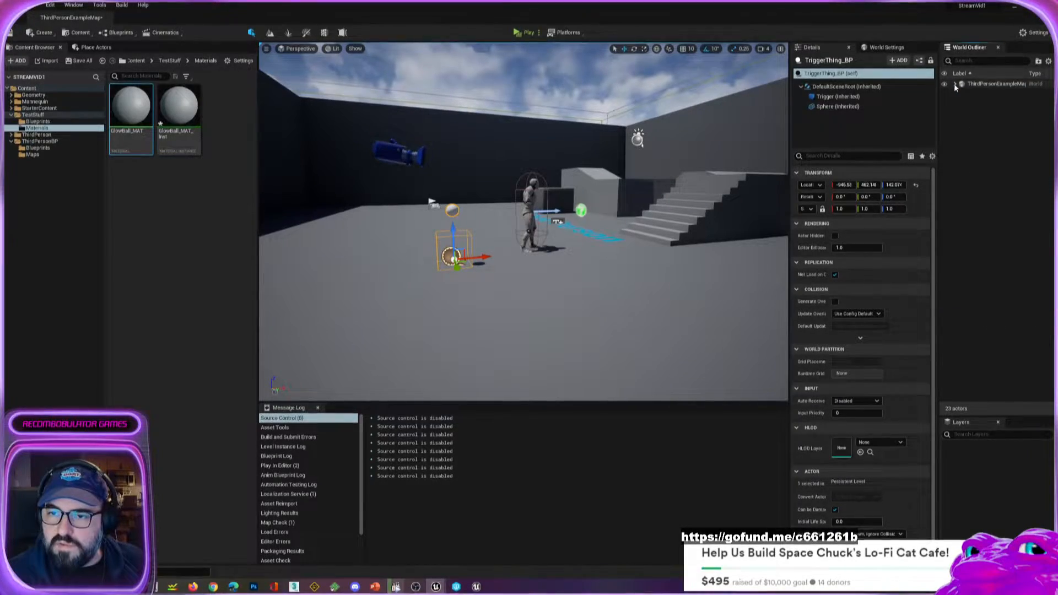
left_click(955, 84)
left_click(959, 100)
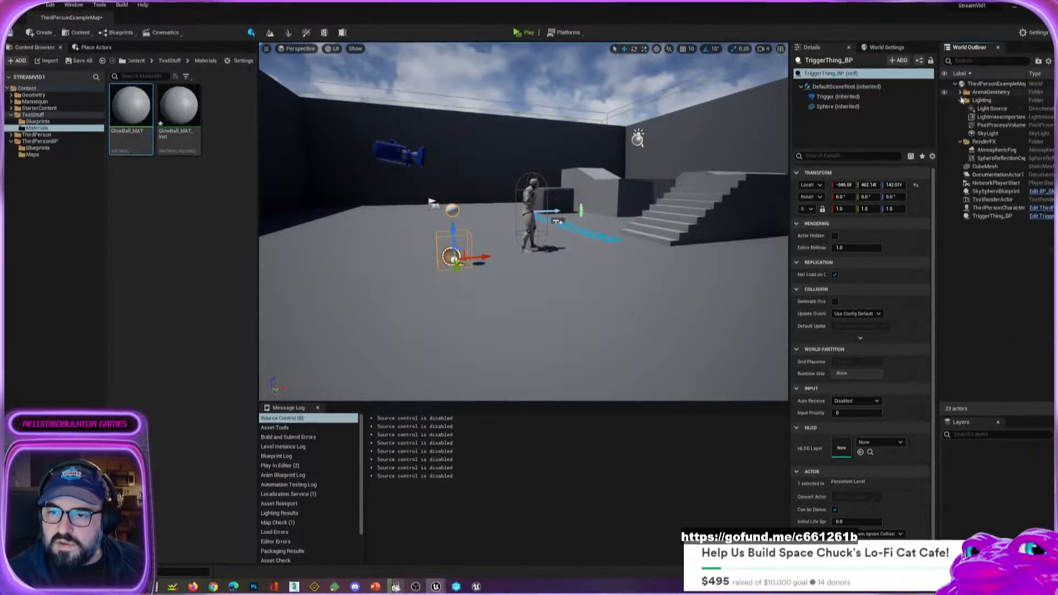
left_click(959, 101)
left_click(959, 108)
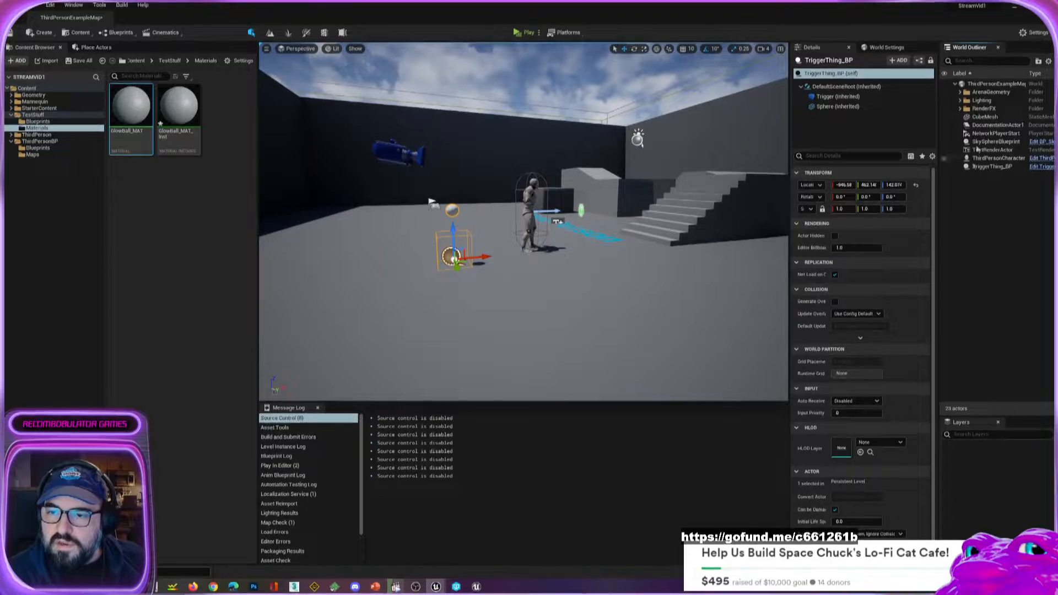
left_click(984, 117)
double_click(984, 116)
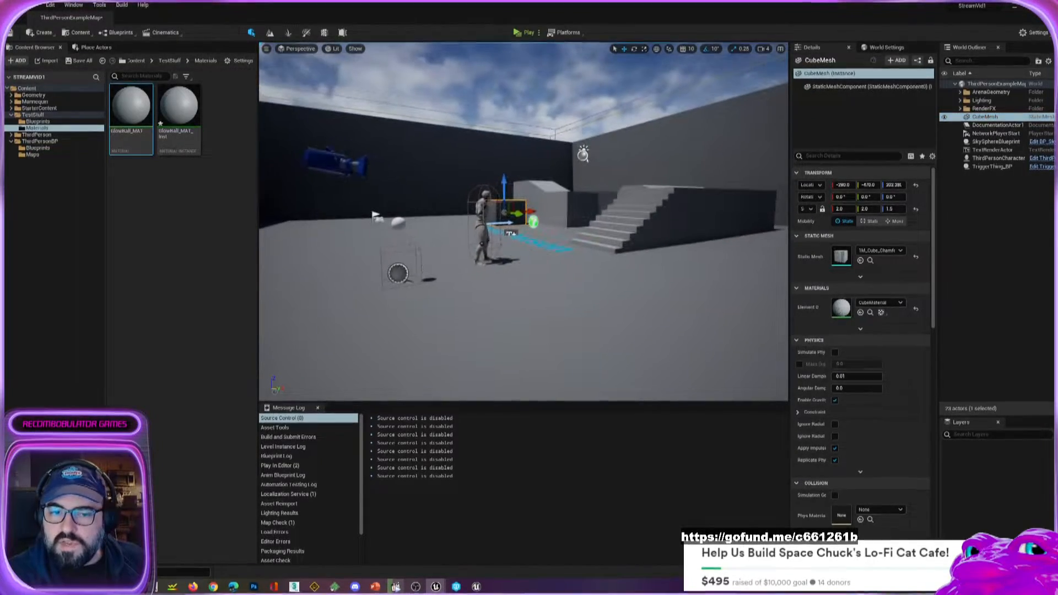
left_click(991, 83)
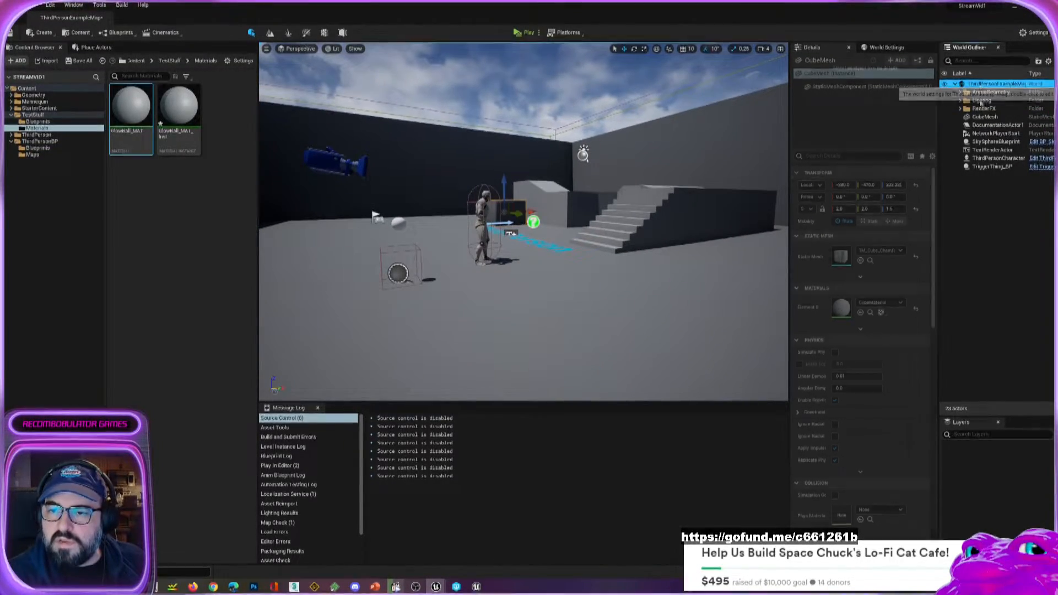
left_click(984, 167)
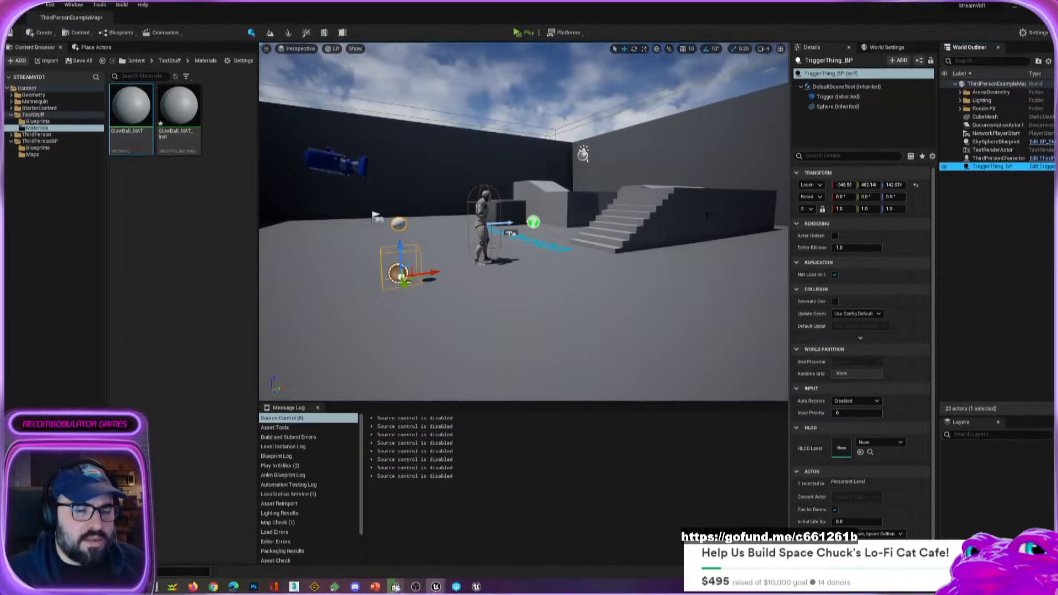
Open GlowBall_MAT_Inst, enable its Glow parameter override, and raise the value to about 15.4 before returning to the level.
left_click(175, 238)
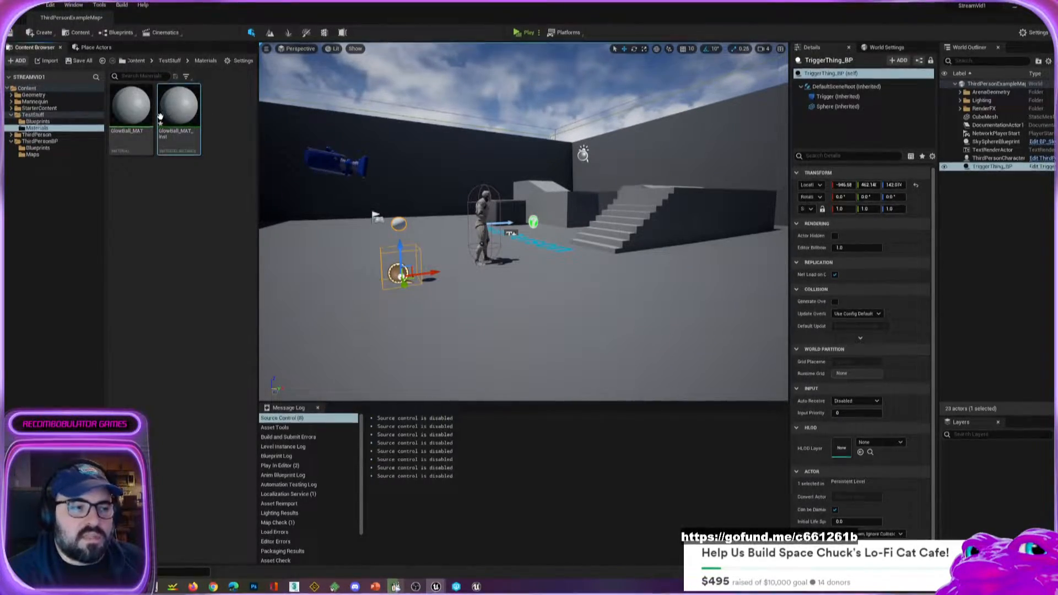
left_click_drag(0, 91, 435, 38)
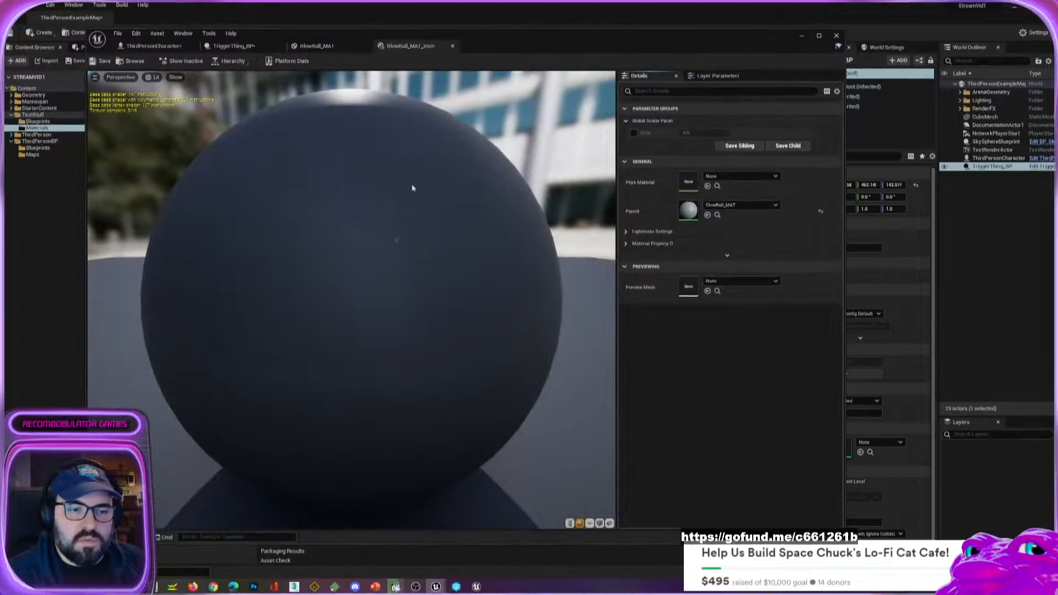
left_click_drag(384, 206, 381, 259)
scroll(284, 239, "down", 5)
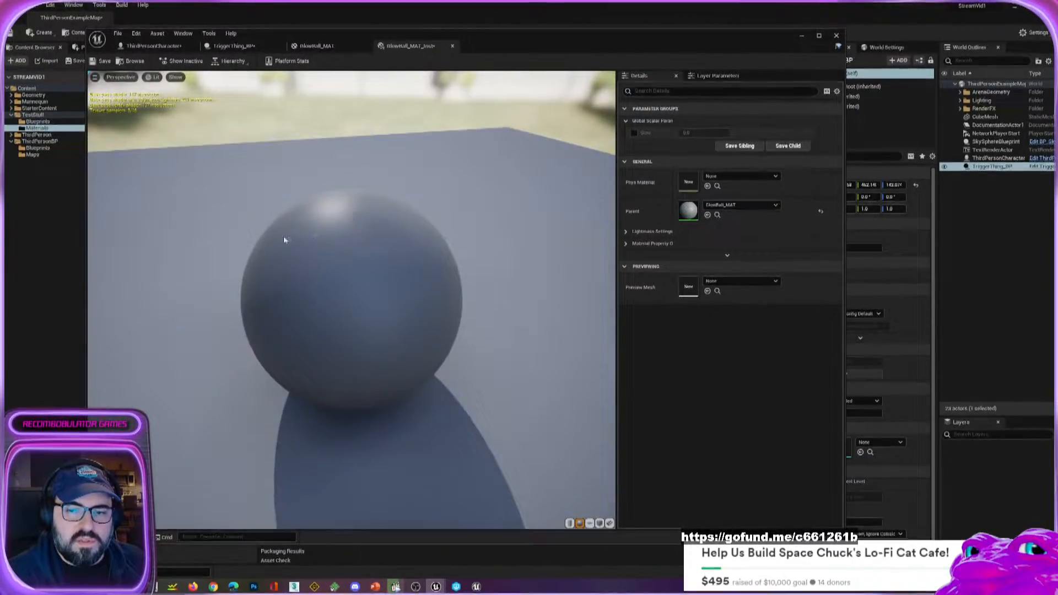
left_click_drag(283, 239, 363, 256)
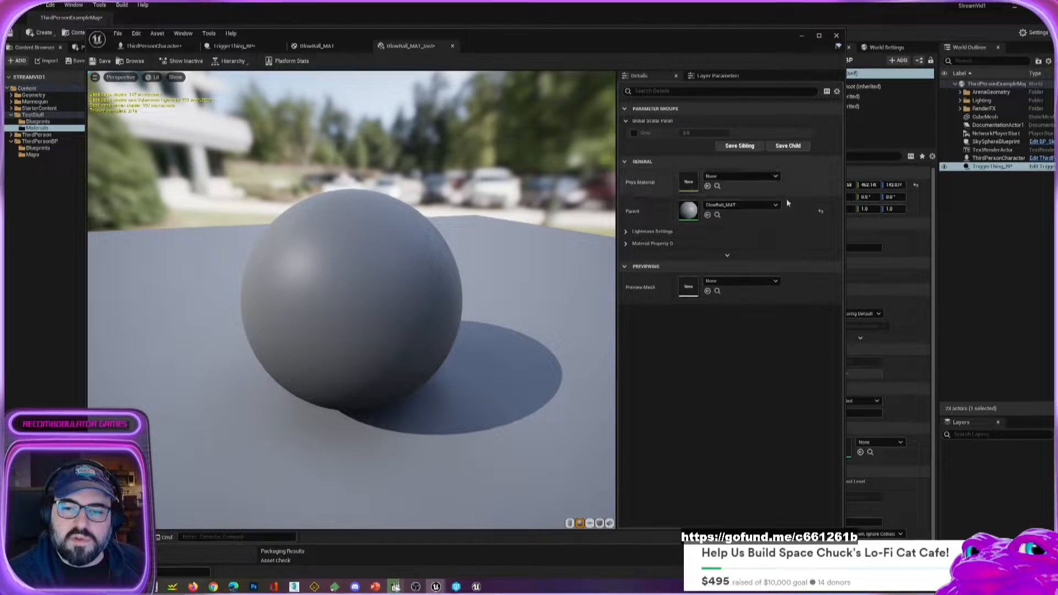
left_click(634, 135)
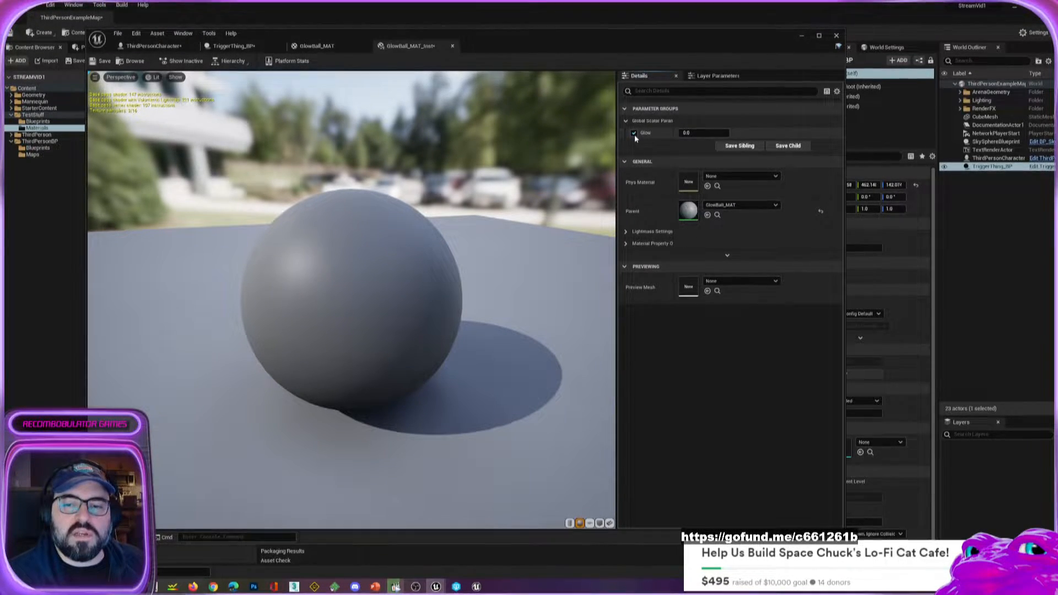
left_click_drag(693, 133, 755, 133)
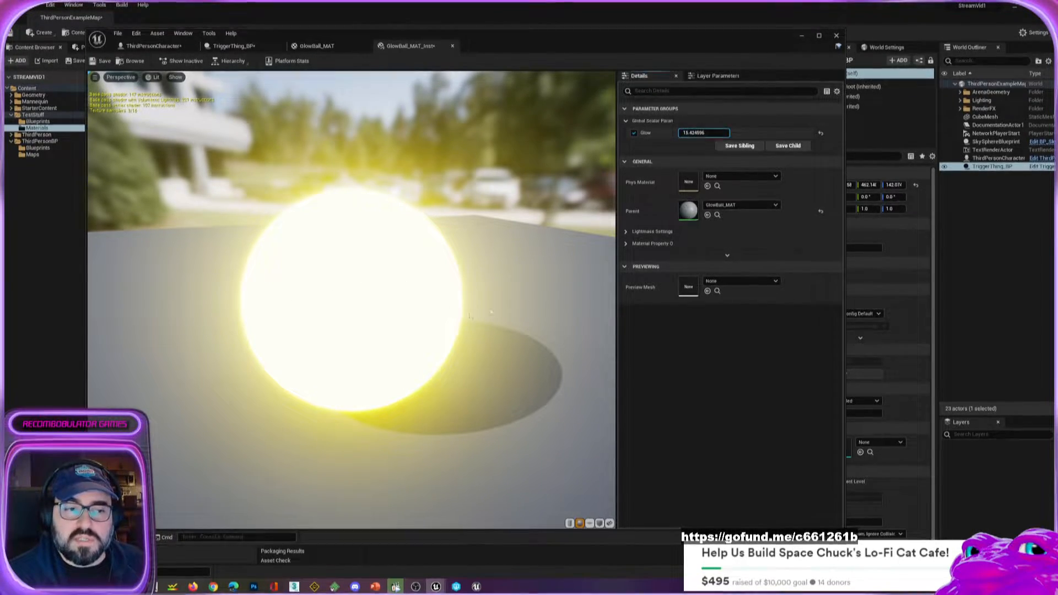
left_click(802, 37)
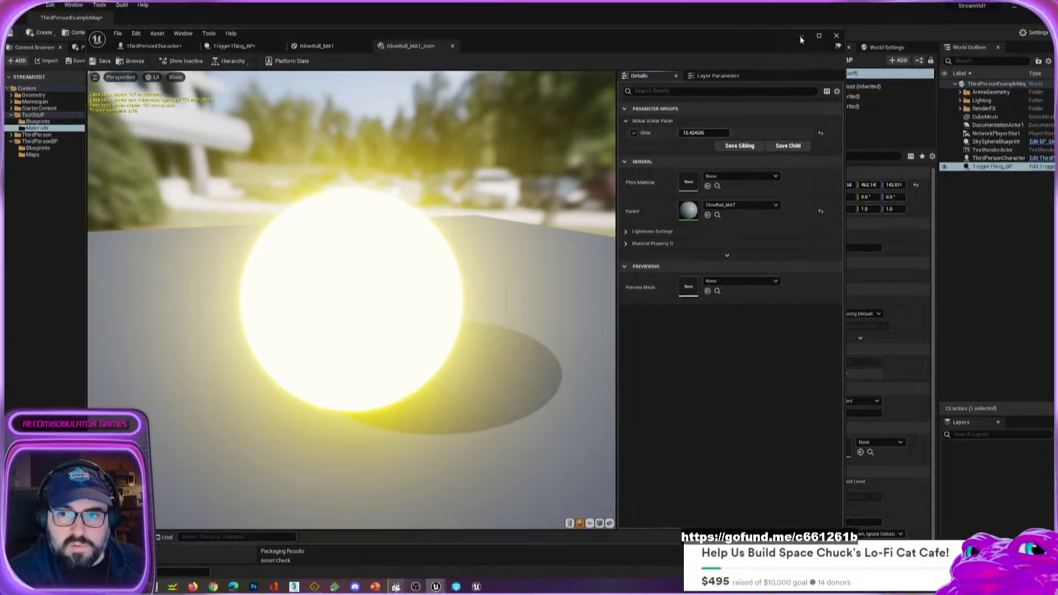
left_click(801, 38)
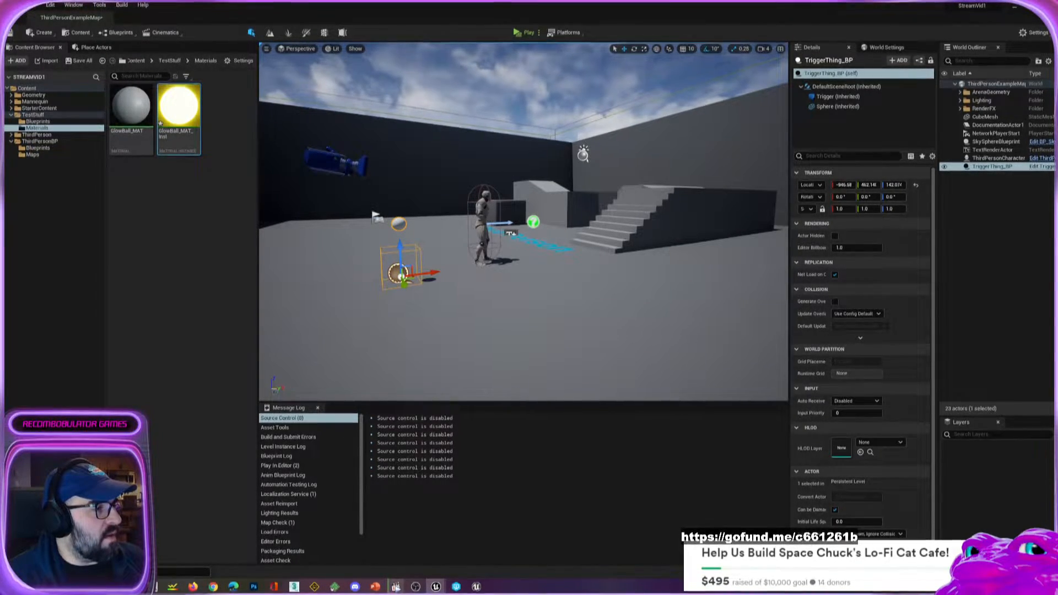
Assign the GlowBall_MAT_Inst material instance to the Sphere component's material Element 0 in TriggerThing_BP.
left_click_drag(0, 48, 475, 54)
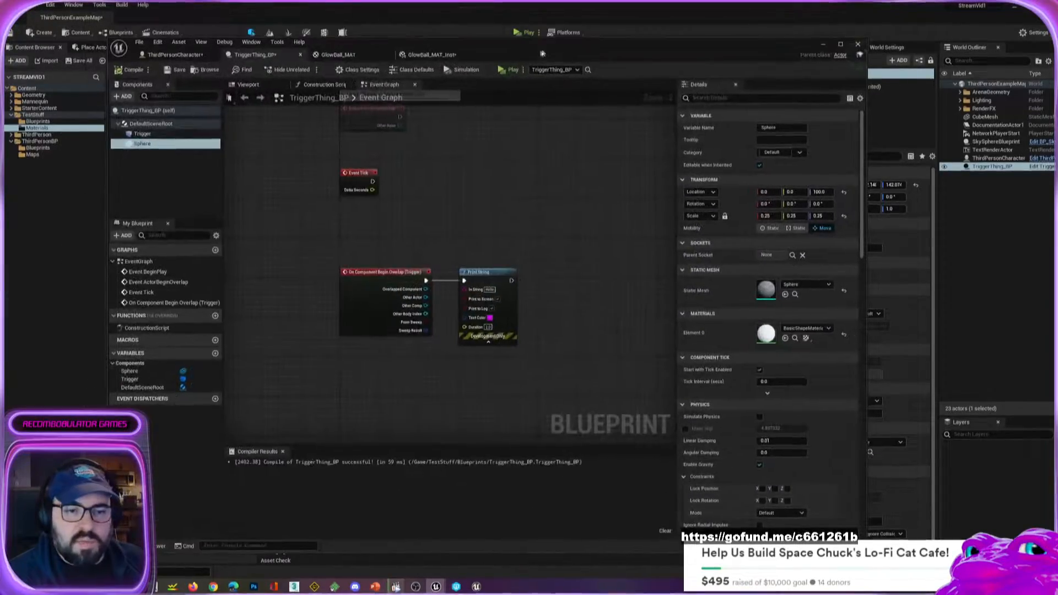
left_click(248, 84)
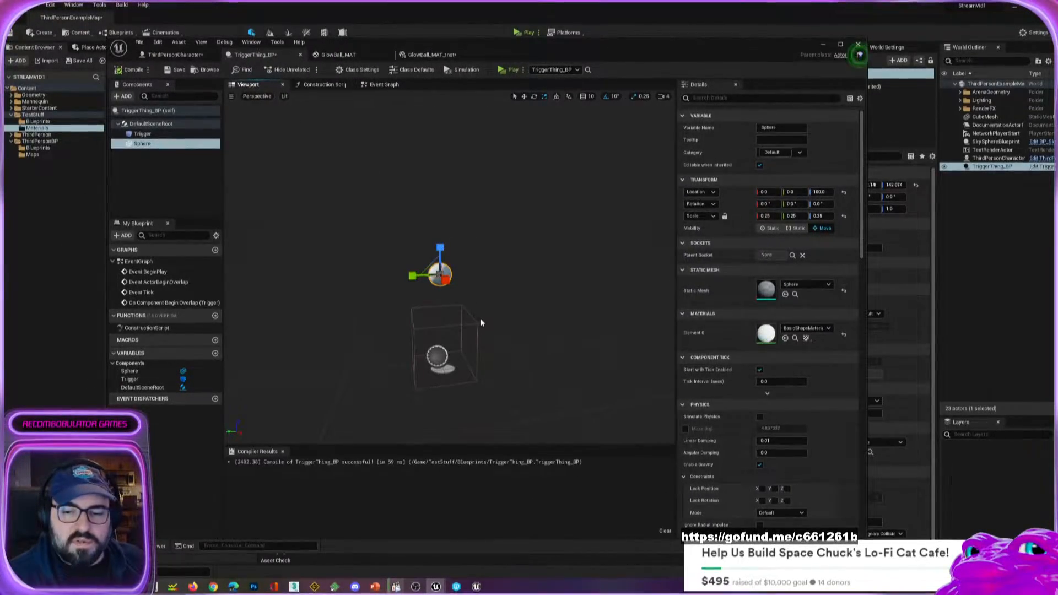
left_click_drag(470, 46, 600, 49)
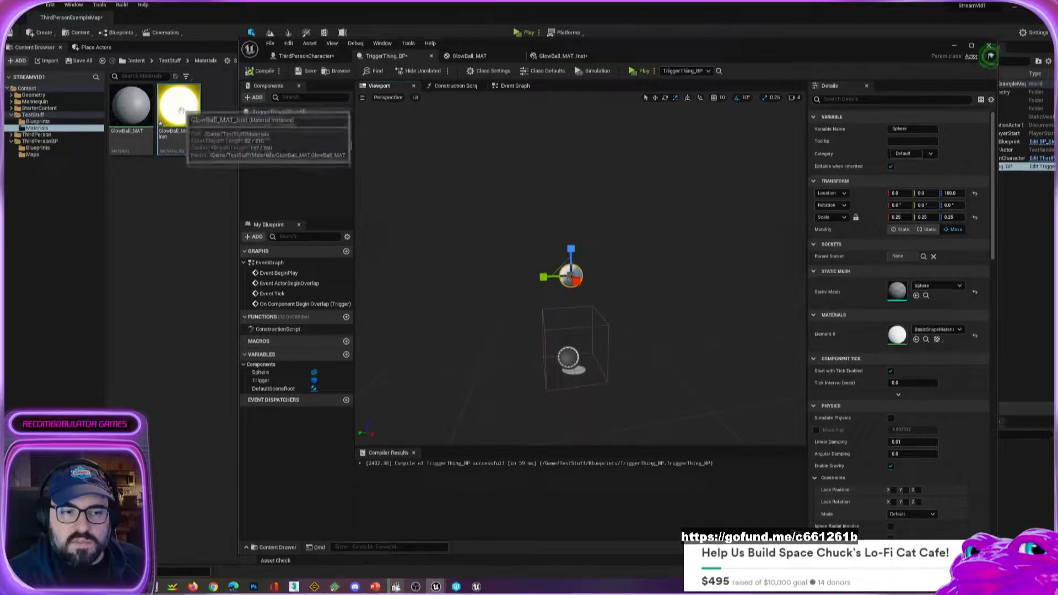
left_click(180, 108)
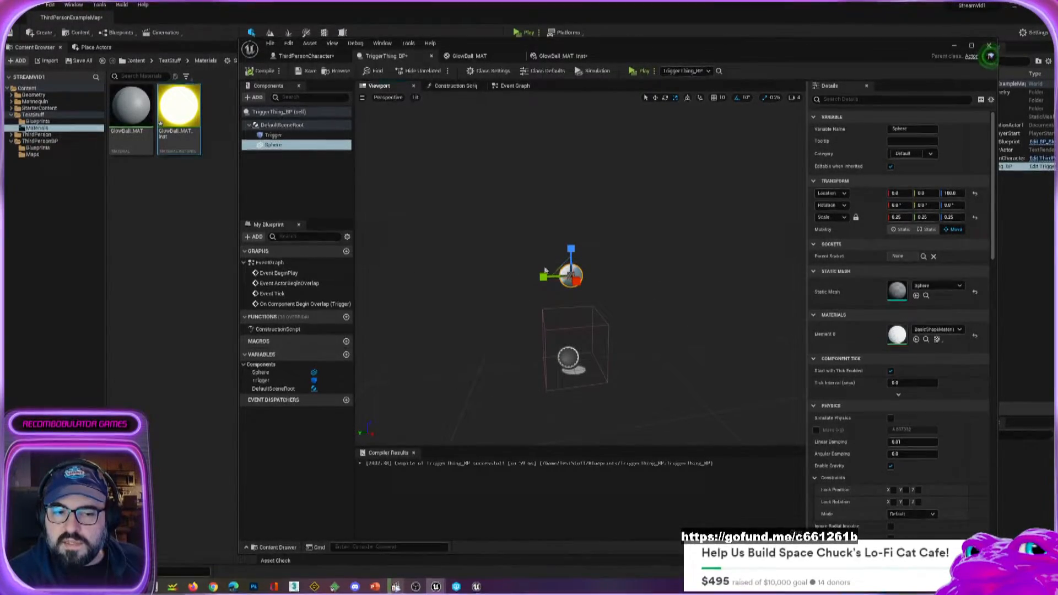
left_click(916, 340)
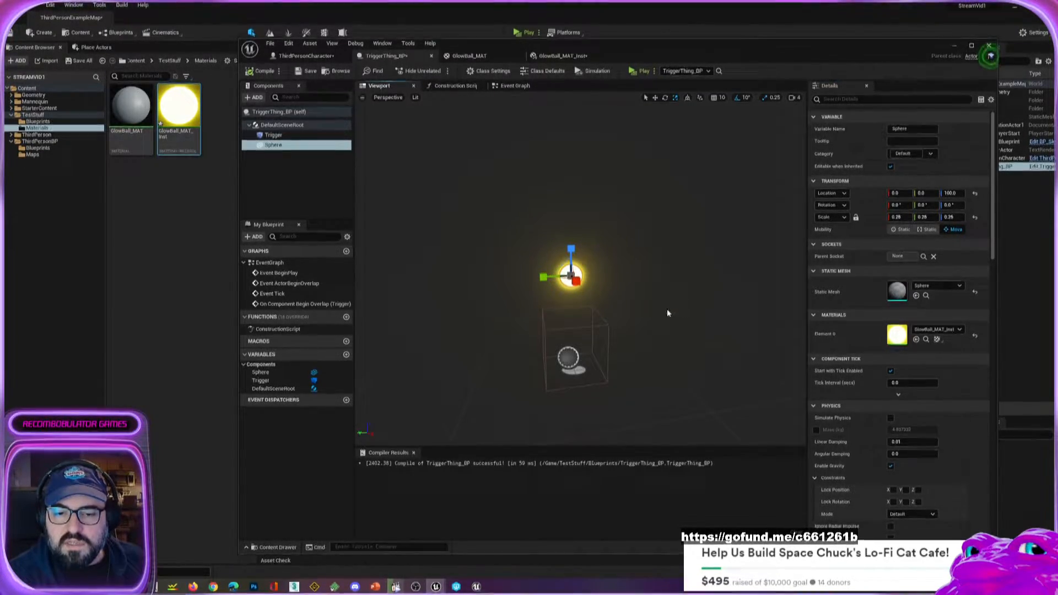
Inspect the glowing sphere above the trigger box from several angles in the blueprint preview, and return to the level.
right_click_drag(670, 317, 793, 316)
key("a")
key("w")
right_click_drag(573, 353, 501, 383)
key("s")
left_click(581, 371)
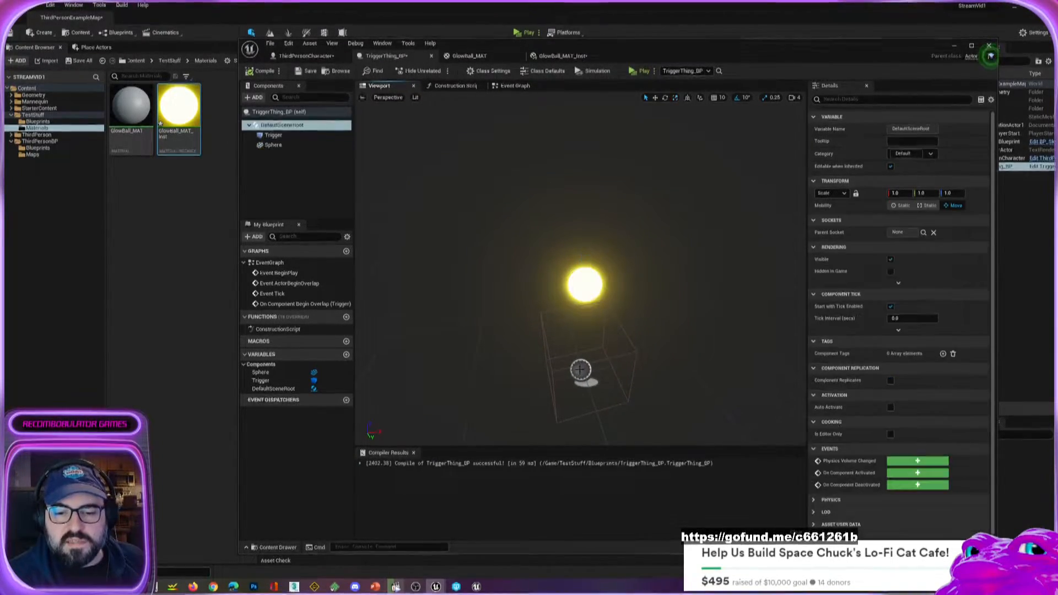
right_click_drag(706, 400, 744, 430)
key("w")
right_click_drag(733, 341, 739, 334)
left_click_drag(948, 60, 755, 63)
left_click(761, 49)
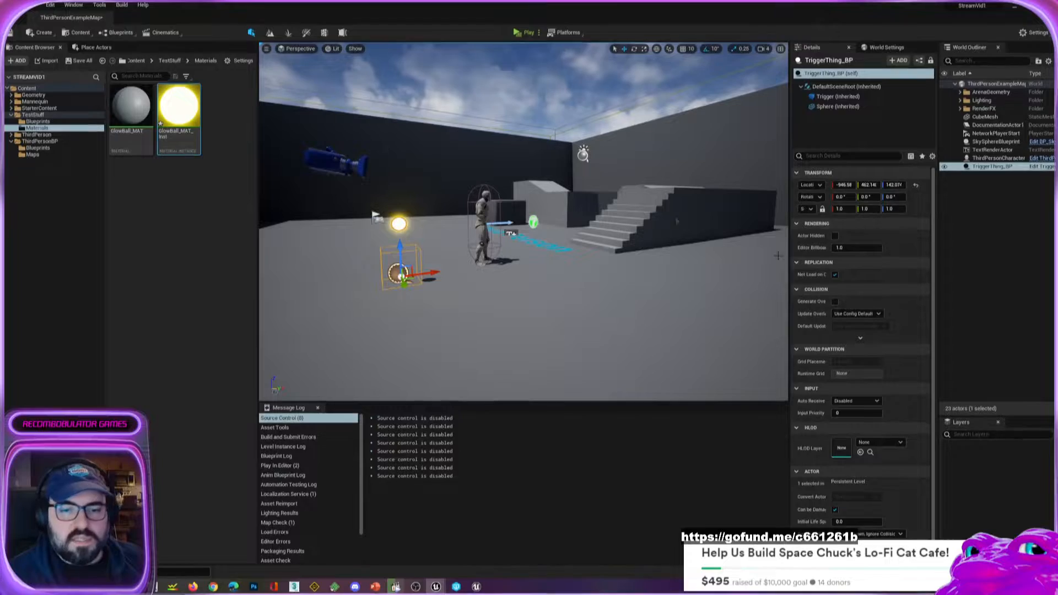
Play-test the level by running the character back and forth through the TriggerThing_BP trigger beneath the glowing ball, and stop the session.
left_click(525, 34)
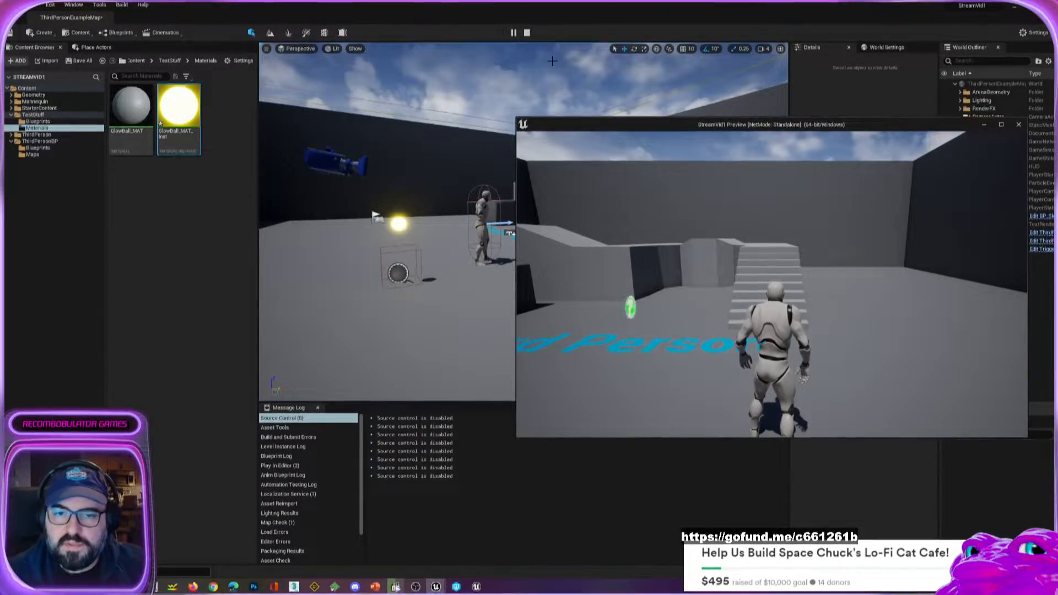
key("s")
key("w")
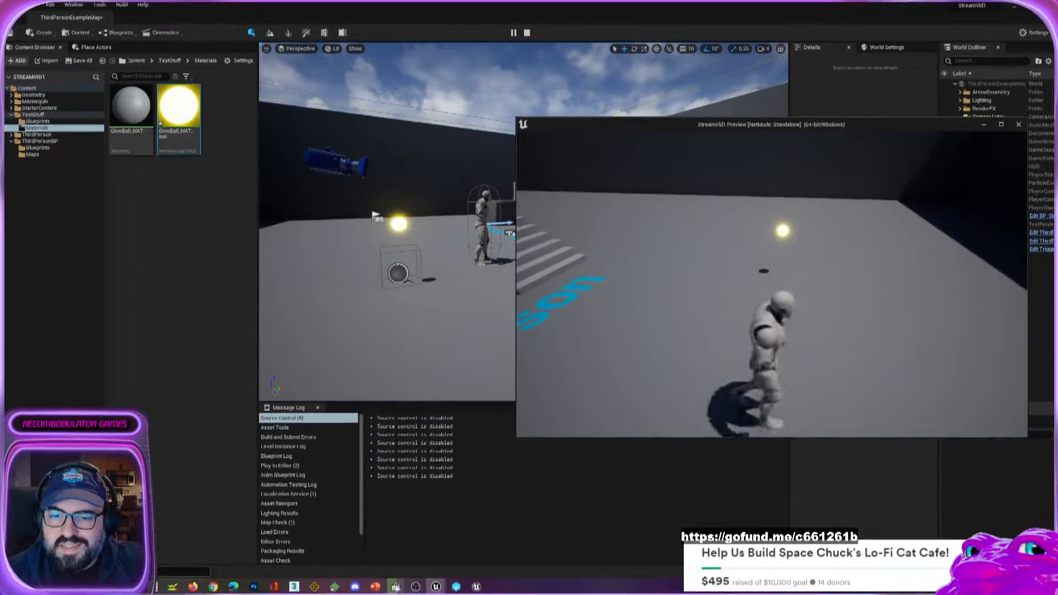
key("w")
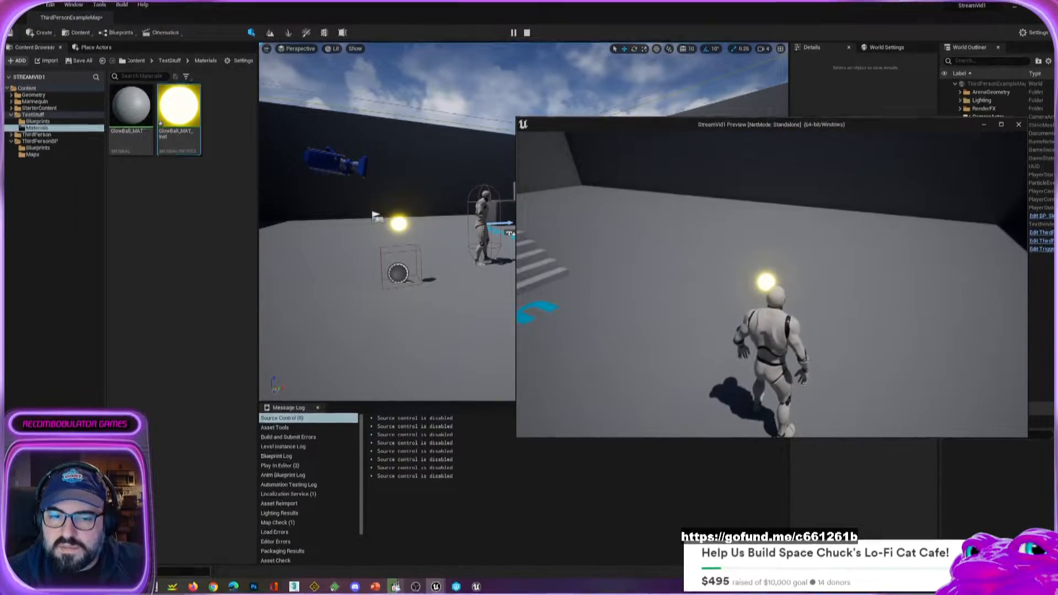
key("w")
key("s")
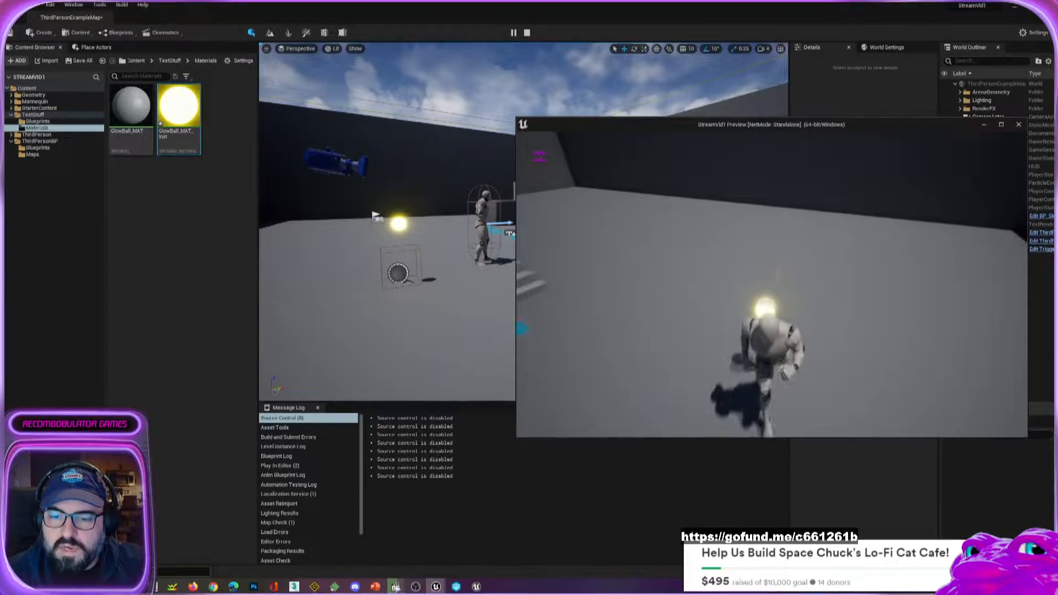
key("w")
key("s")
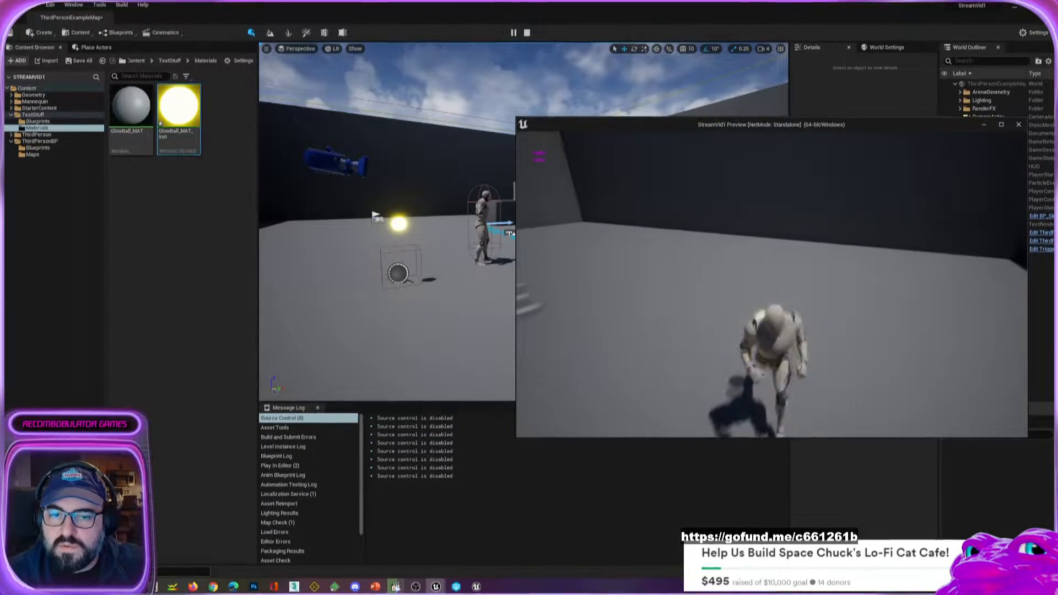
key("w")
key("s")
key("w")
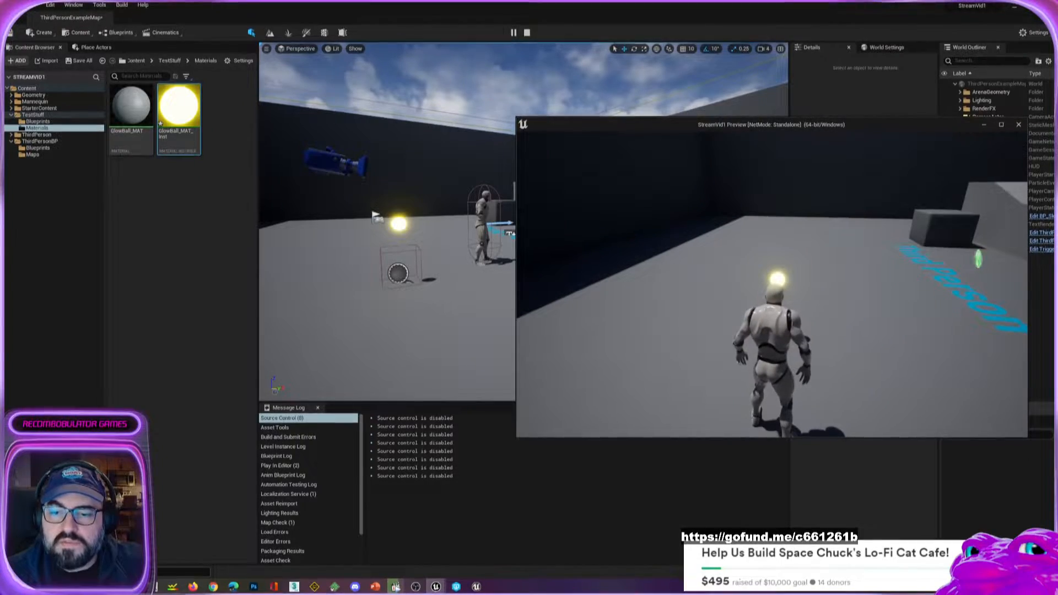
key("Escape")
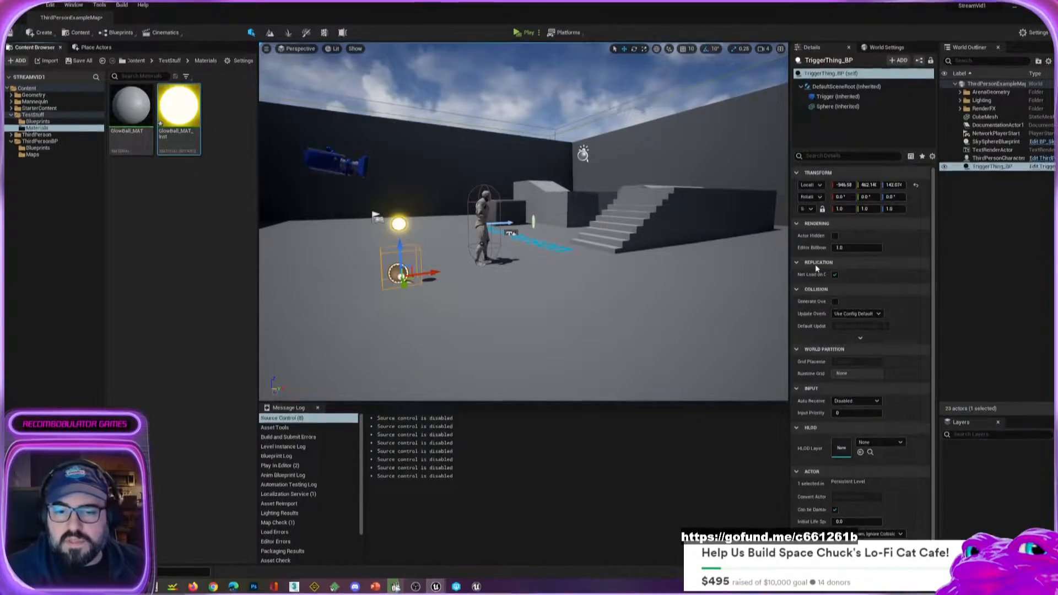
Move the ThirdPersonCharacter actor to about Y 42 and rotate it 110° about Z to face the glowing ball.
right_click_drag(550, 241, 546, 264)
left_click(478, 208)
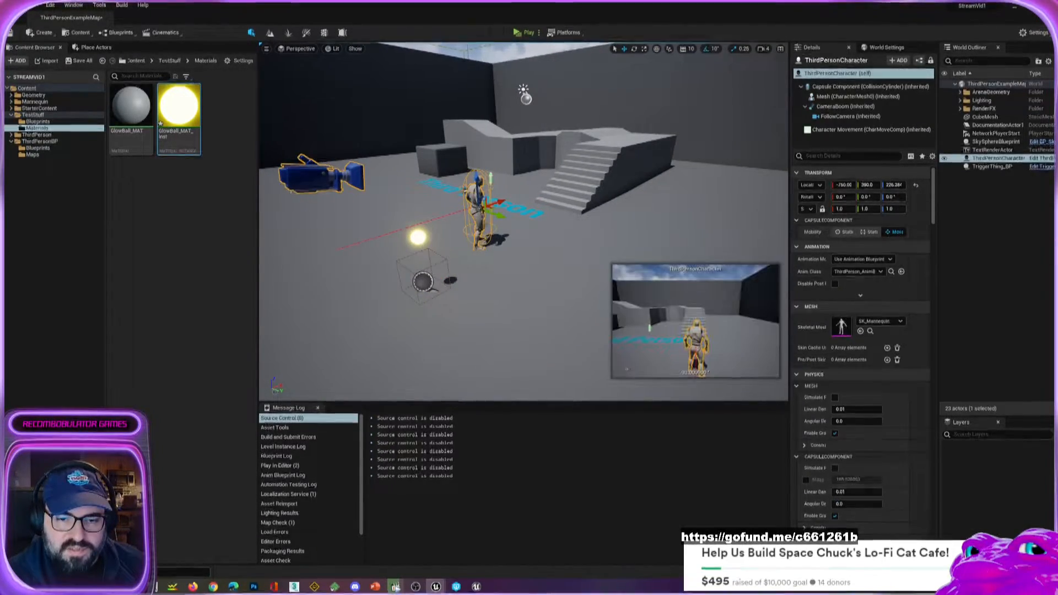
left_click_drag(494, 215, 357, 198)
key("e")
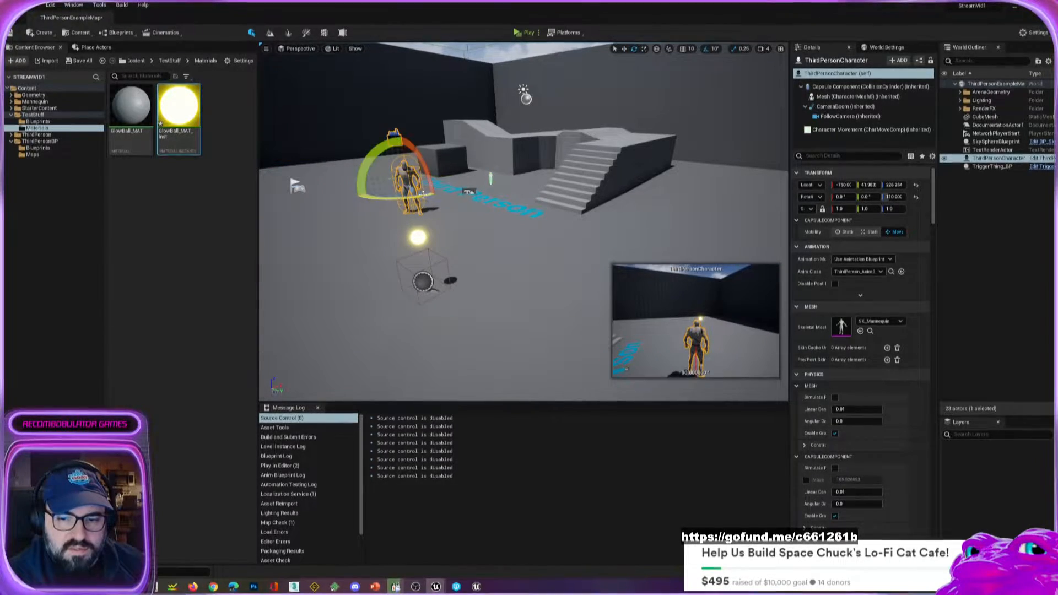
Play-test the character's new starting position by running toward the glowing ball, and stop the session.
left_click(527, 34)
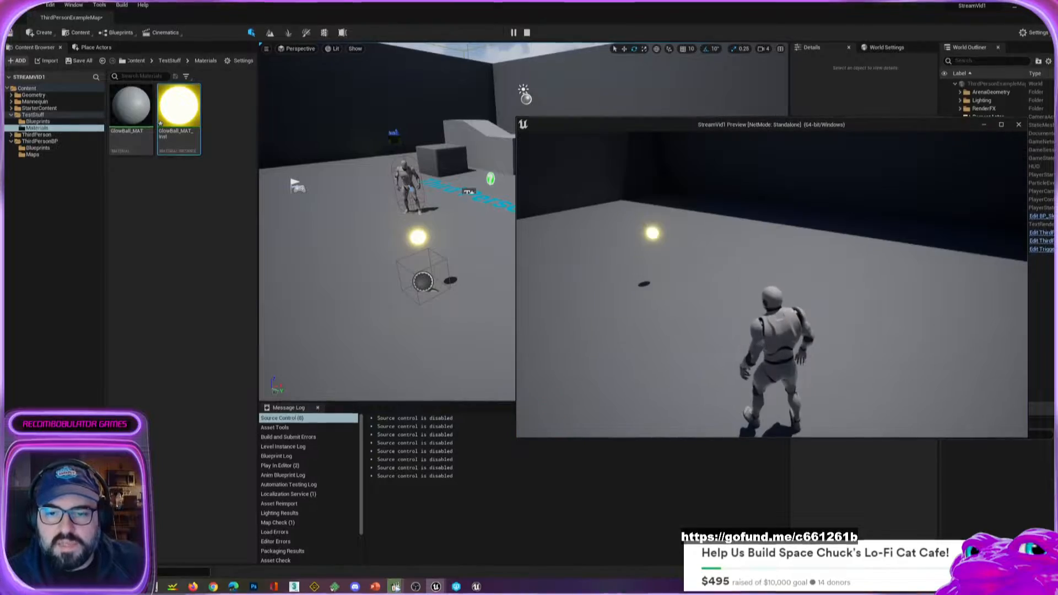
key("w")
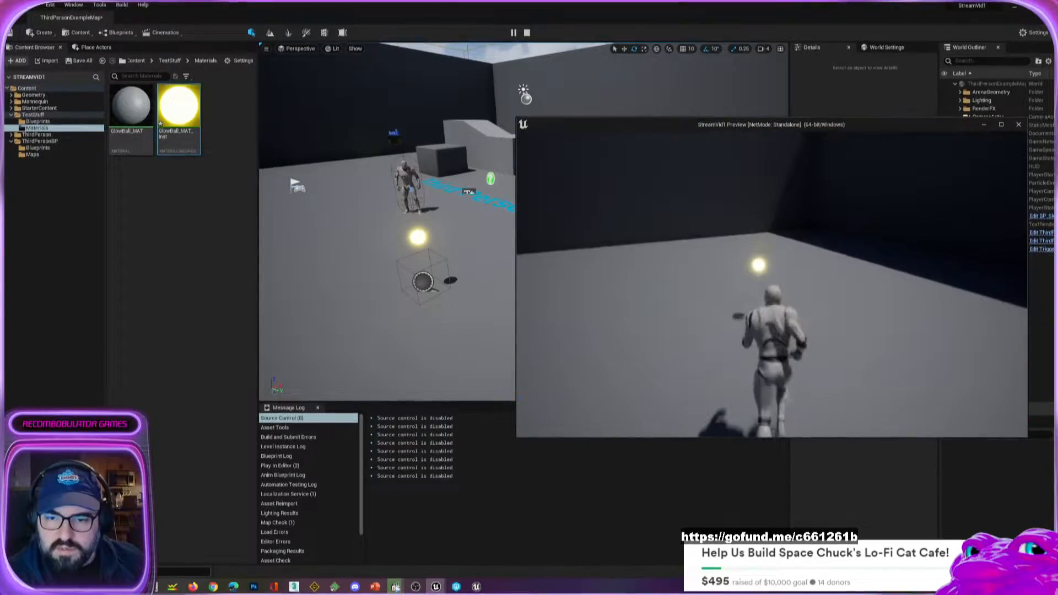
key("s")
key("Escape")
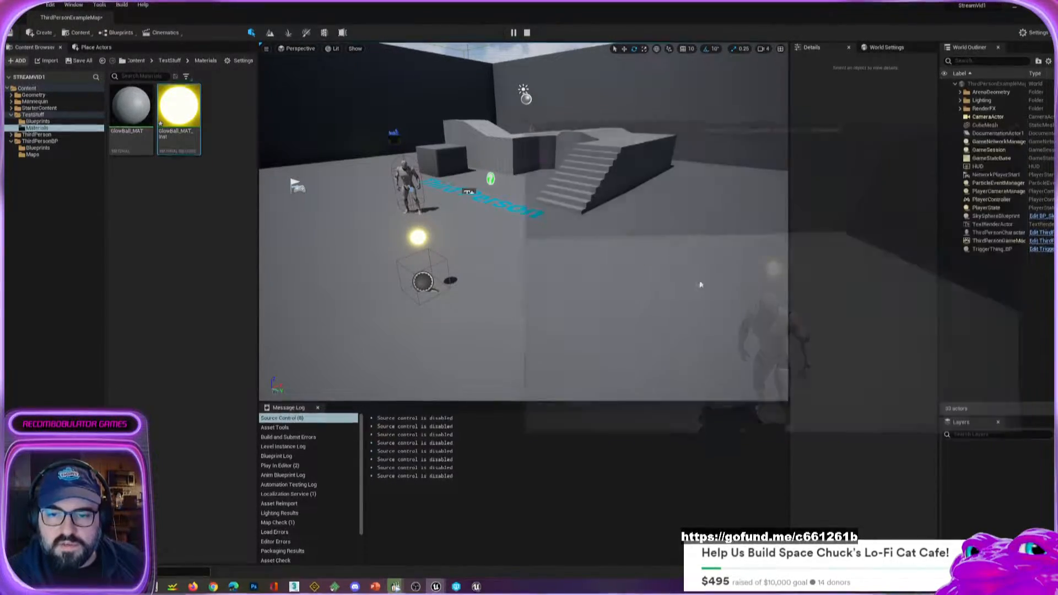
Turn off Cast Shadow in the Lighting settings of TriggerThing_BP's Sphere component.
key("w")
right_click_drag(524, 232, 432, 282)
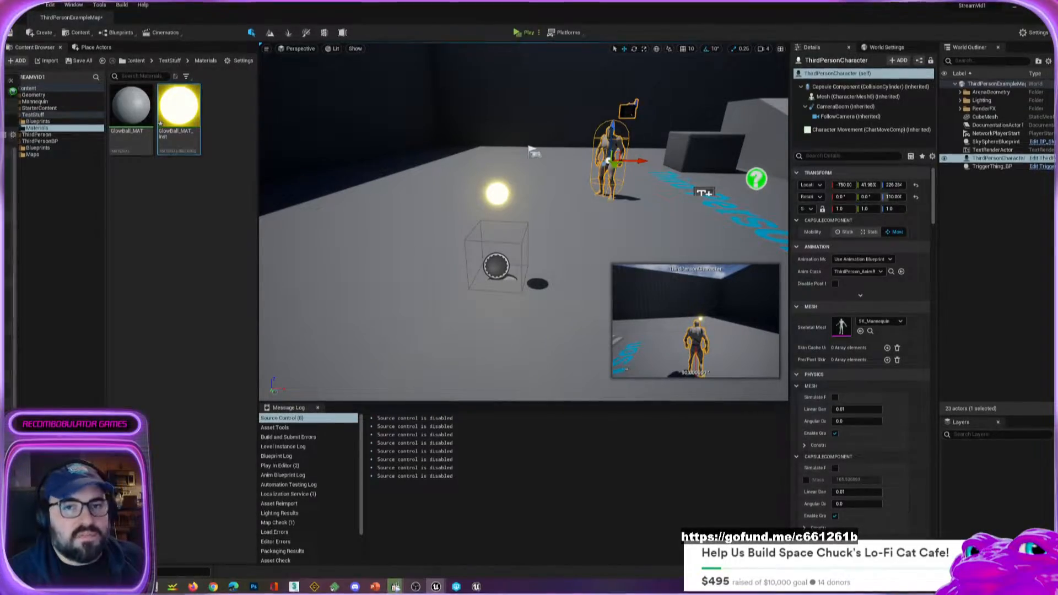
left_click_drag(0, 74, 458, 50)
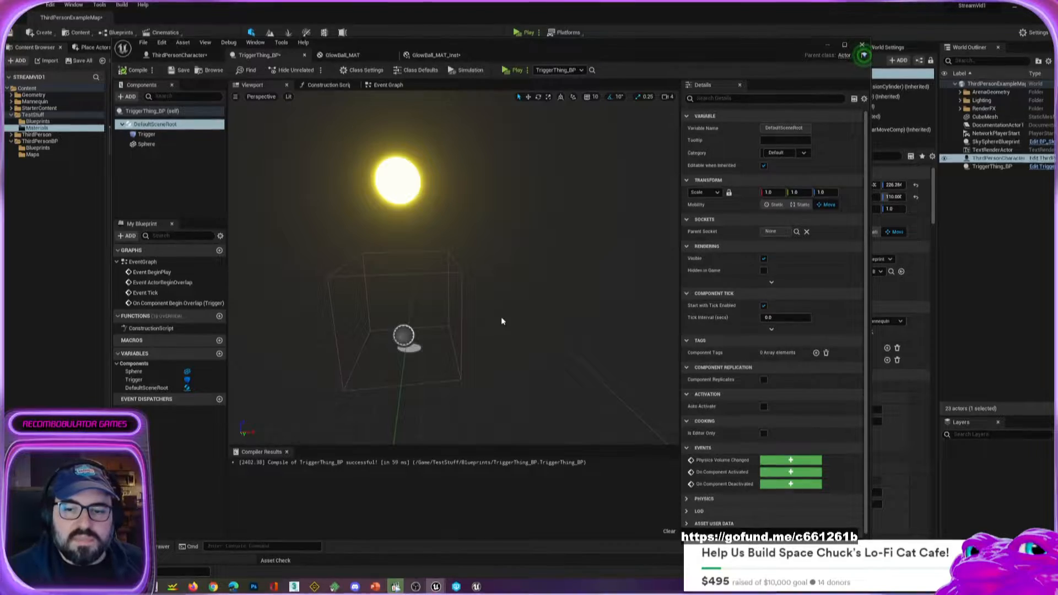
left_click(405, 176)
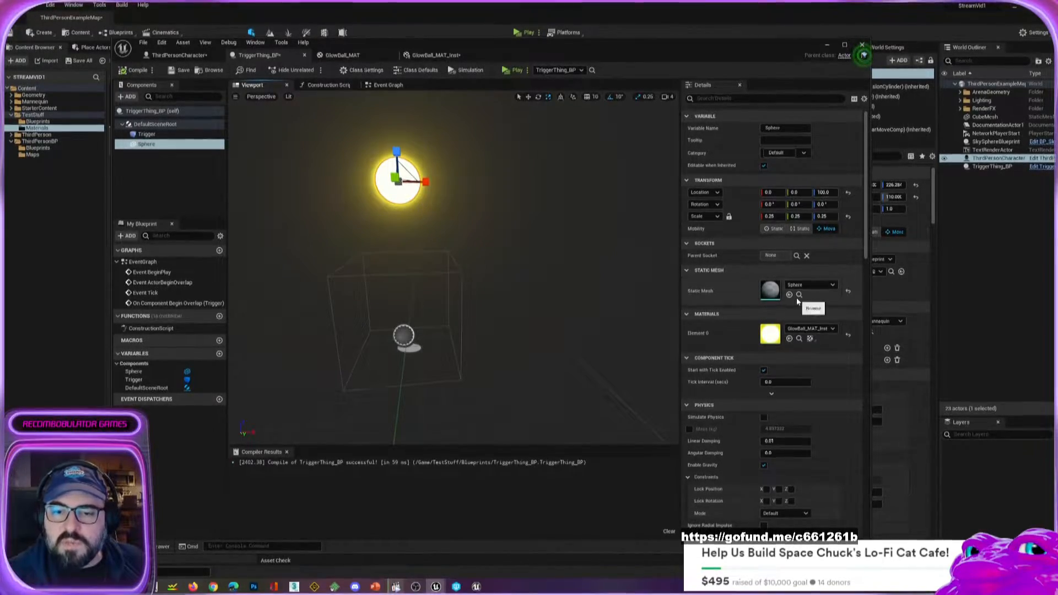
scroll(741, 387, "down", 5)
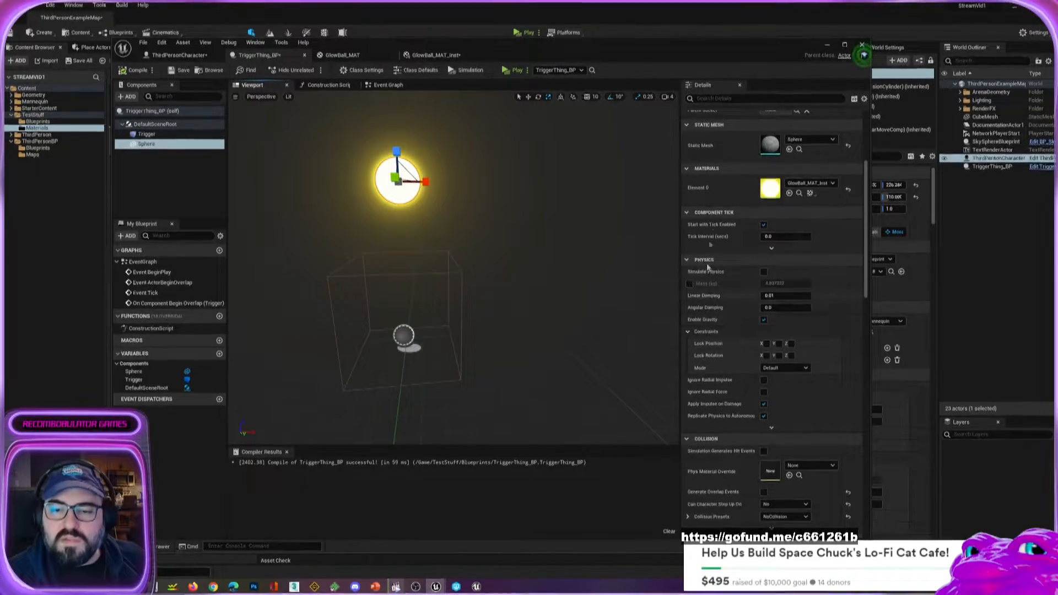
scroll(697, 495, "down", 6)
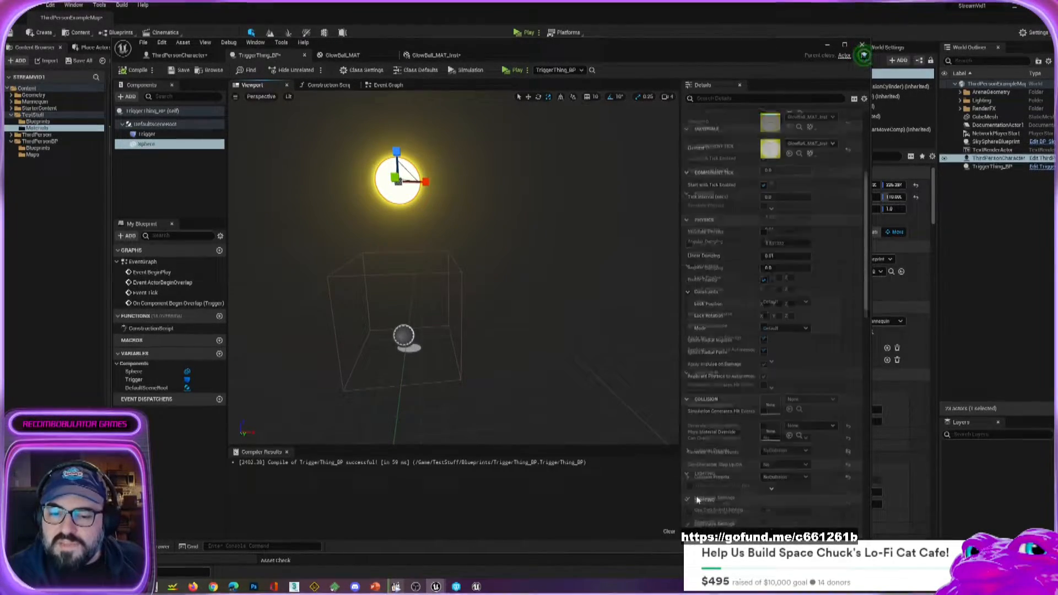
scroll(696, 494, "down", 9)
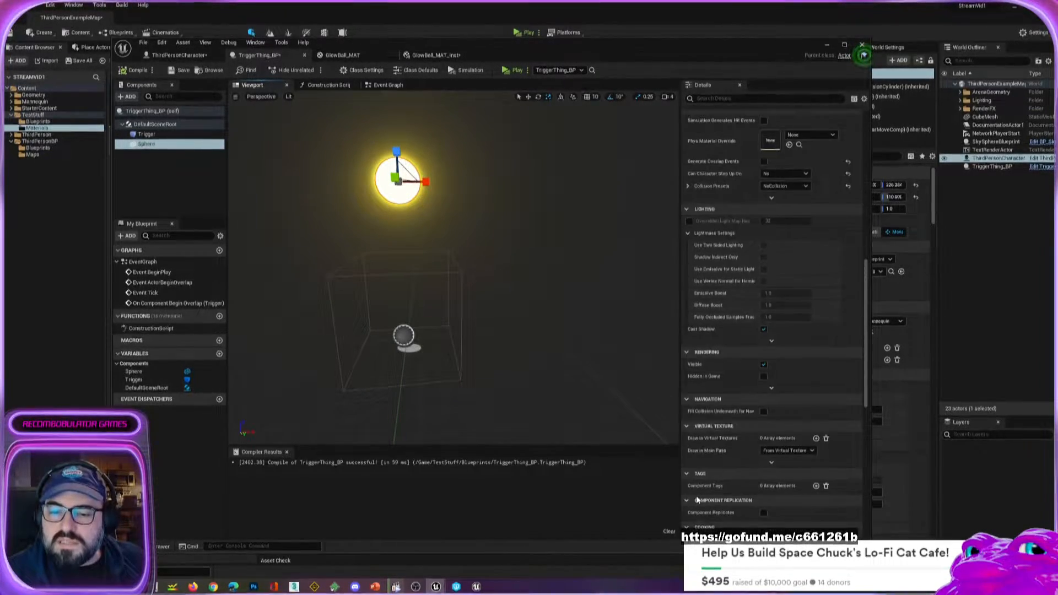
scroll(695, 495, "up", 3)
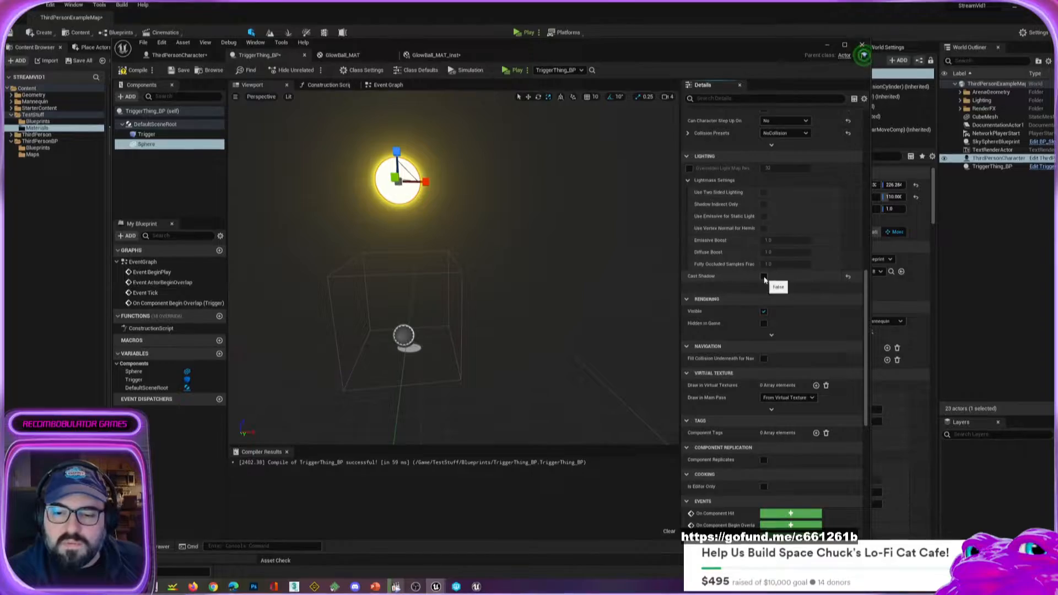
left_click(763, 277)
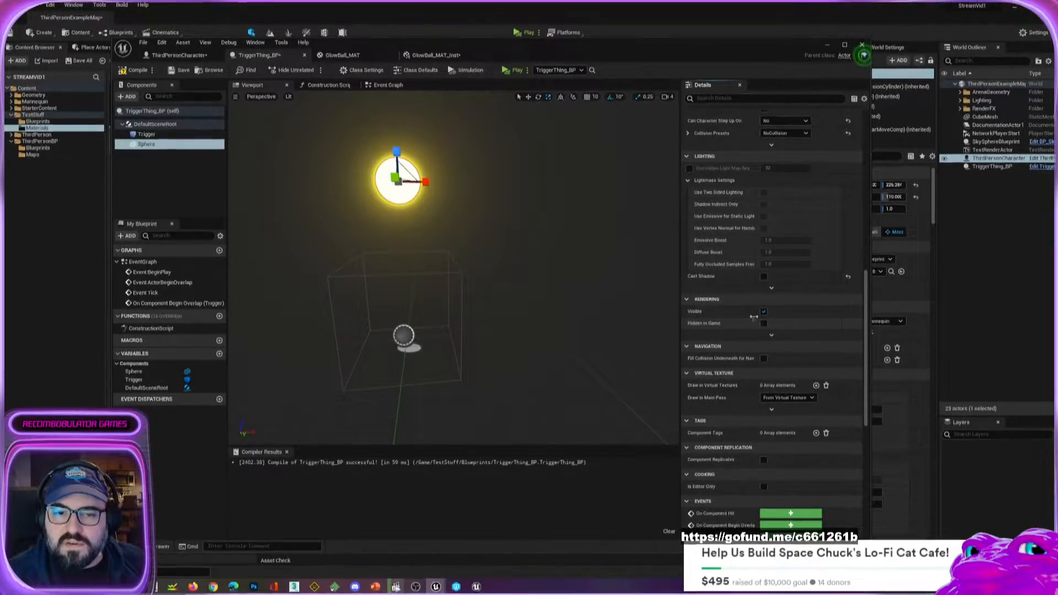
Compare the ball in the level with the Sphere's Cast Shadow on and off, leaving the option off.
left_click(827, 45)
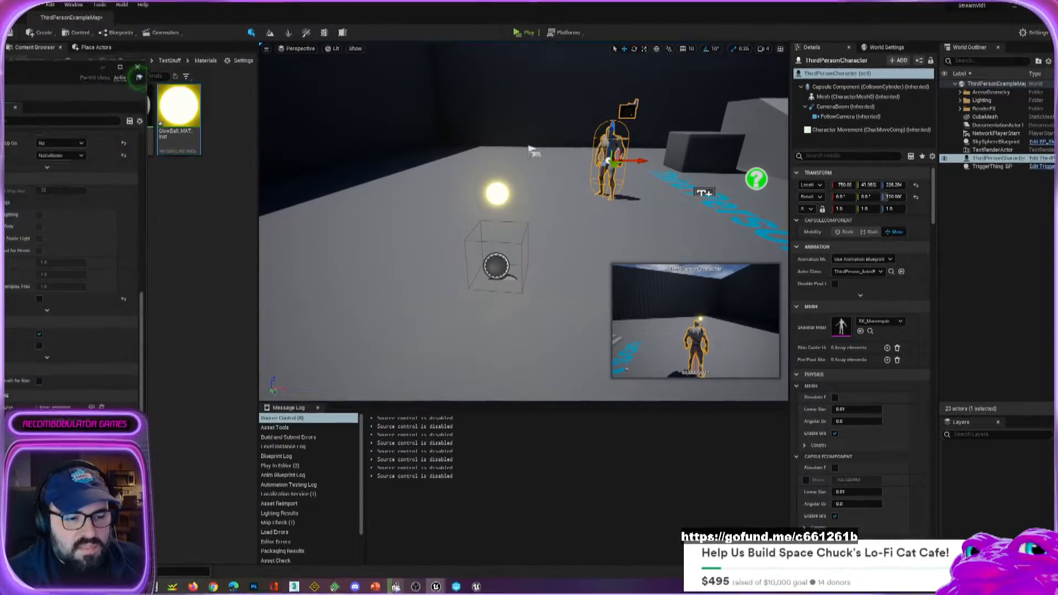
left_click_drag(1, 87, 132, 61)
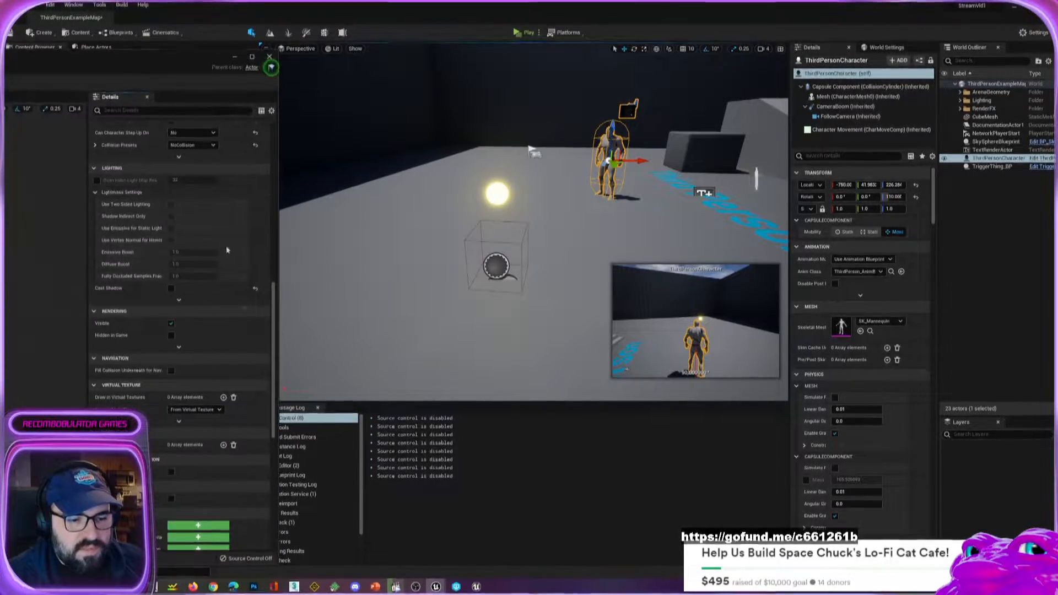
left_click(171, 288)
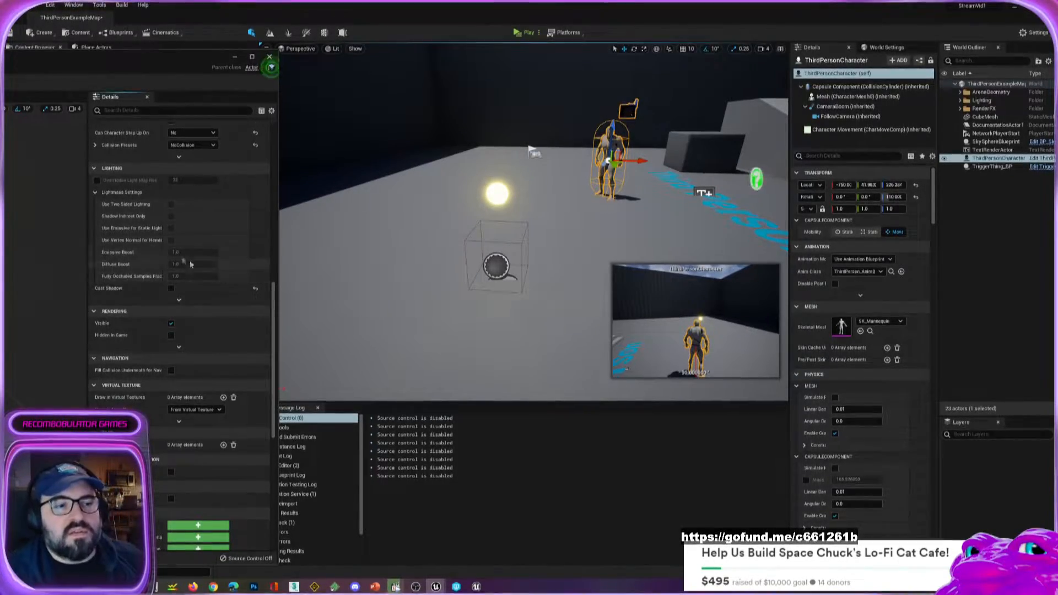
Bring the full TriggerThing_BP editor back into view and open GlowBall_MAT_Inst from the Sphere's material slot.
left_click_drag(109, 59, 637, 41)
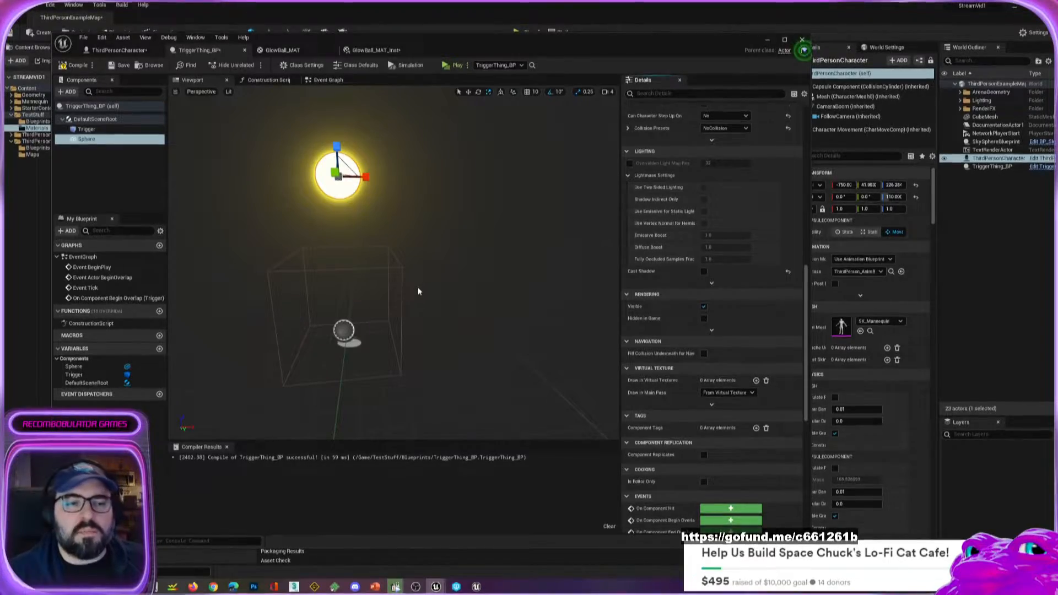
scroll(732, 257, "up", 2)
scroll(733, 258, "up", 1)
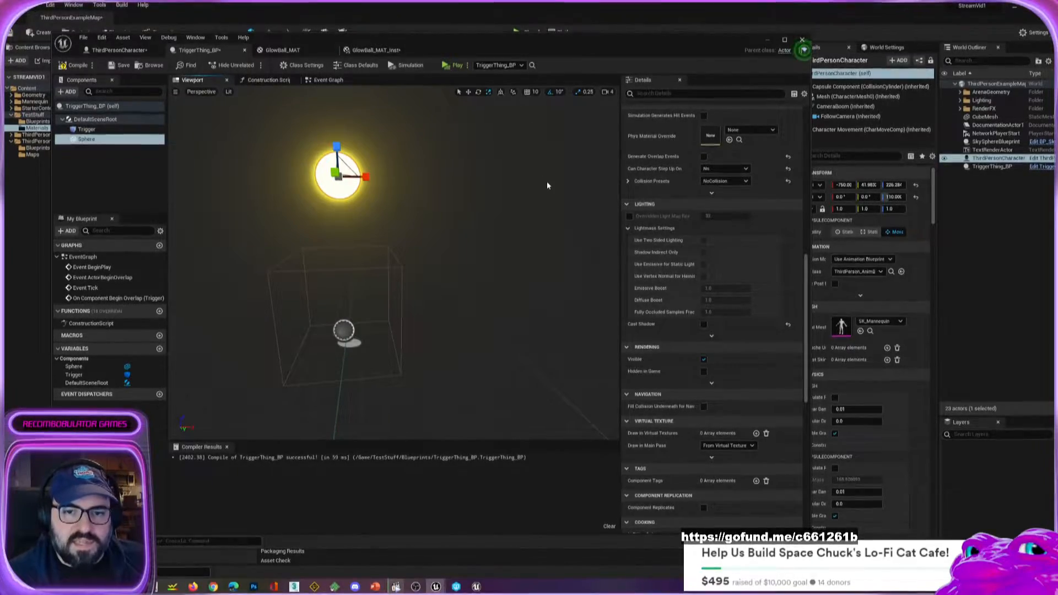
scroll(683, 203, "up", 5)
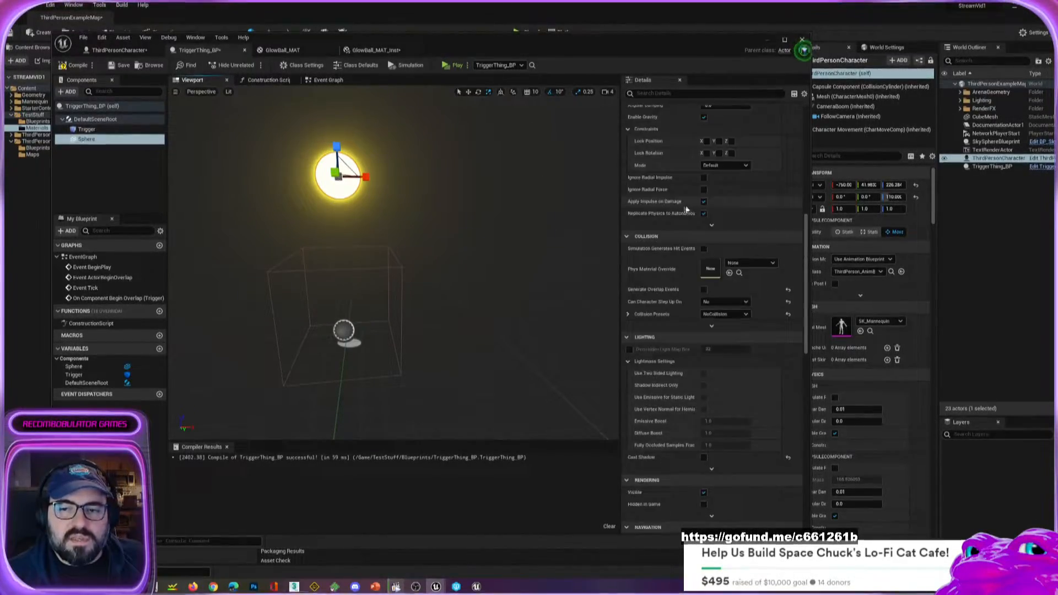
scroll(683, 204, "up", 5)
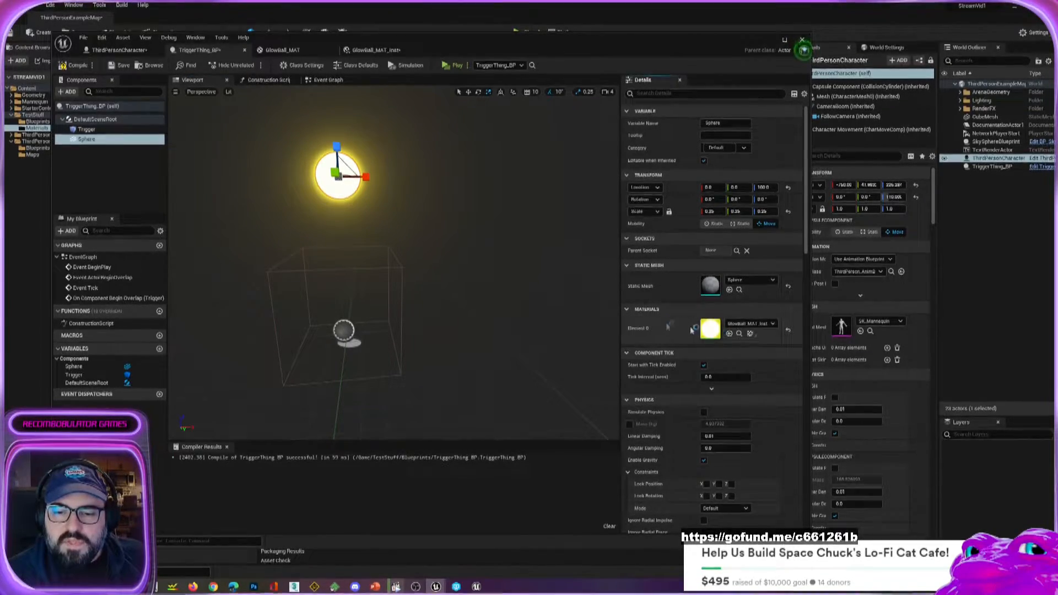
double_click(710, 330)
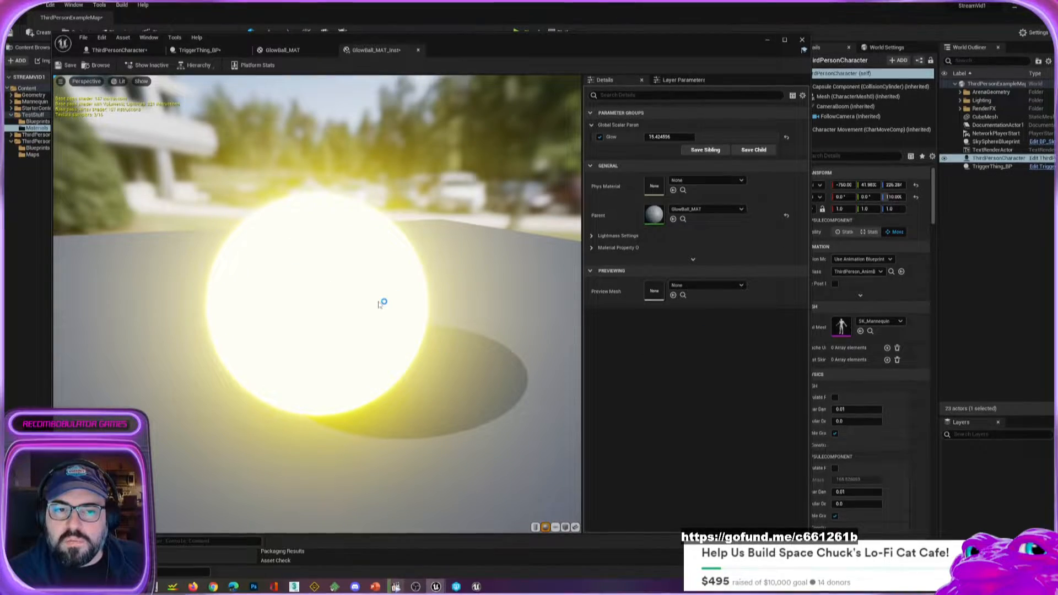
Reposition the material instance editor window over the level editor and bring up the GlowBall_MAT material graph.
left_click_drag(404, 38, 627, 34)
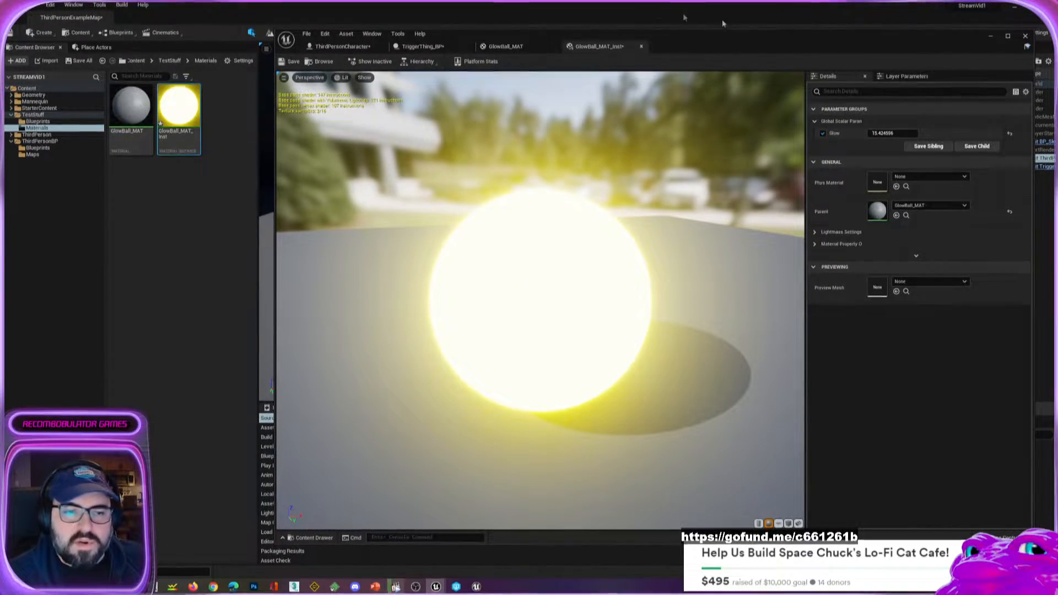
left_click_drag(772, 47, 624, 49)
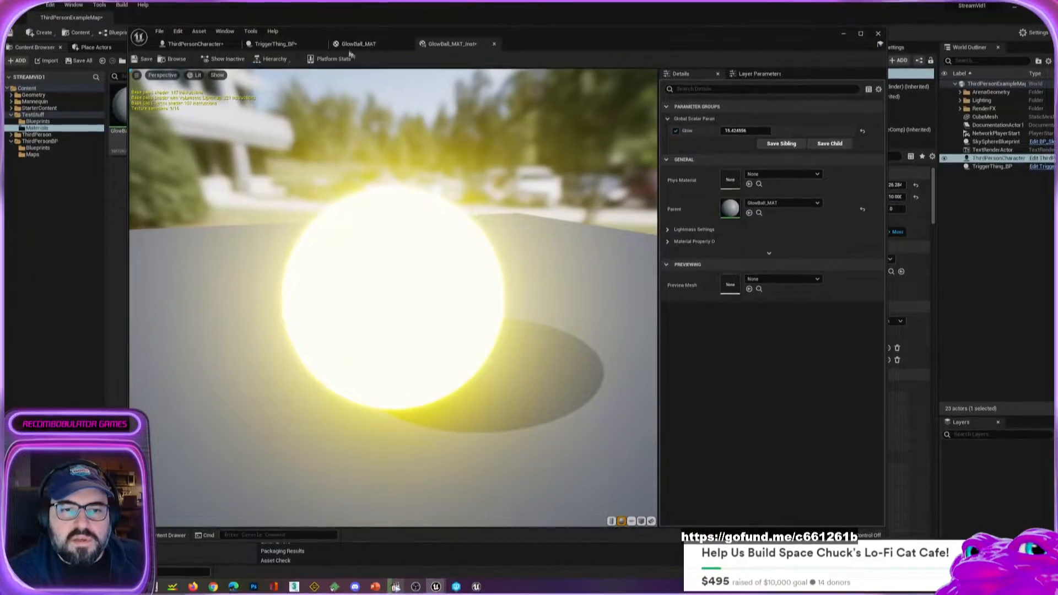
left_click(351, 47)
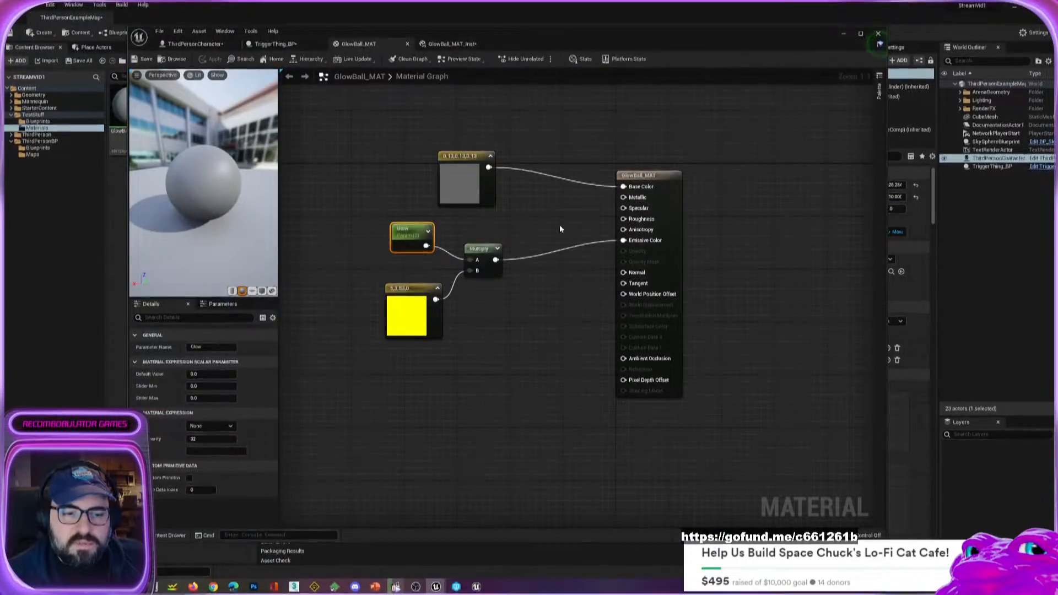
Move the Glow parameter and the yellow color constant further away from the Multiply node.
left_click(421, 306)
left_click_drag(409, 241, 408, 227)
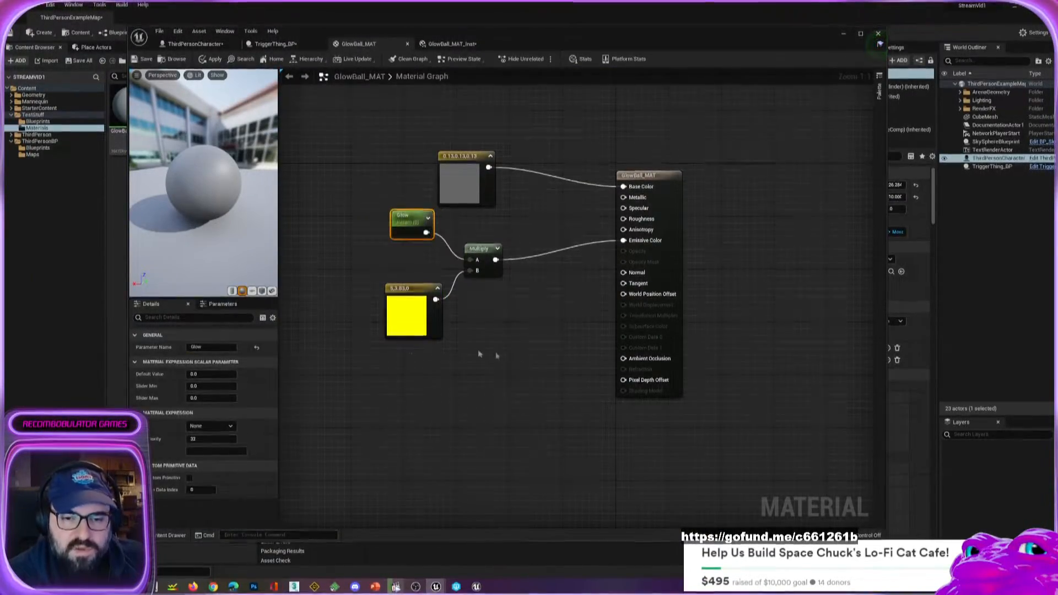
left_click_drag(413, 330, 393, 303)
left_click_drag(410, 219, 396, 219)
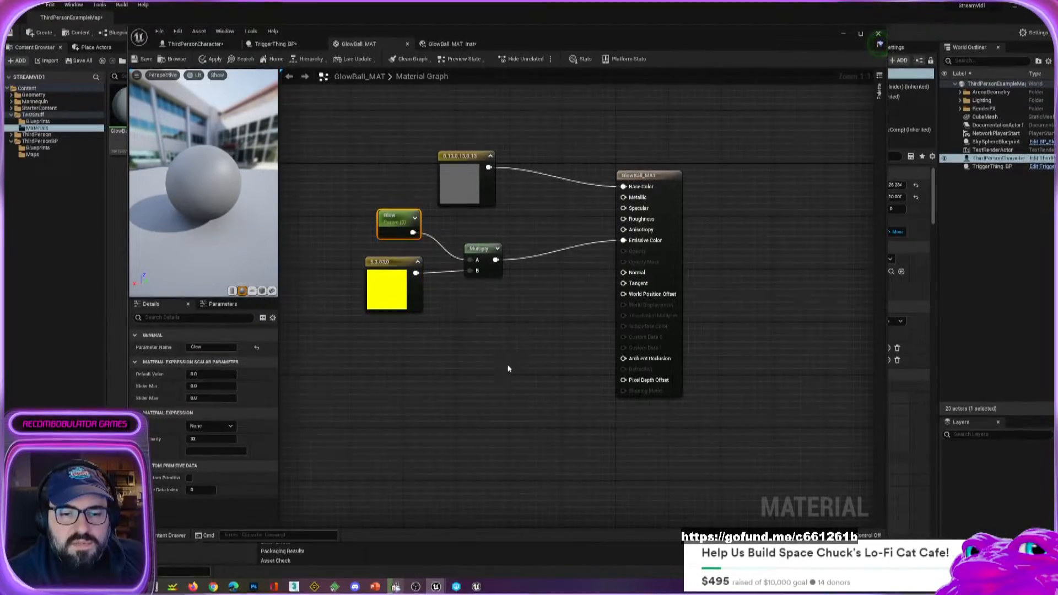
Add a Time node below the yellow color constant and feed its output into a new Sine node.
right_click(395, 382)
type("time")
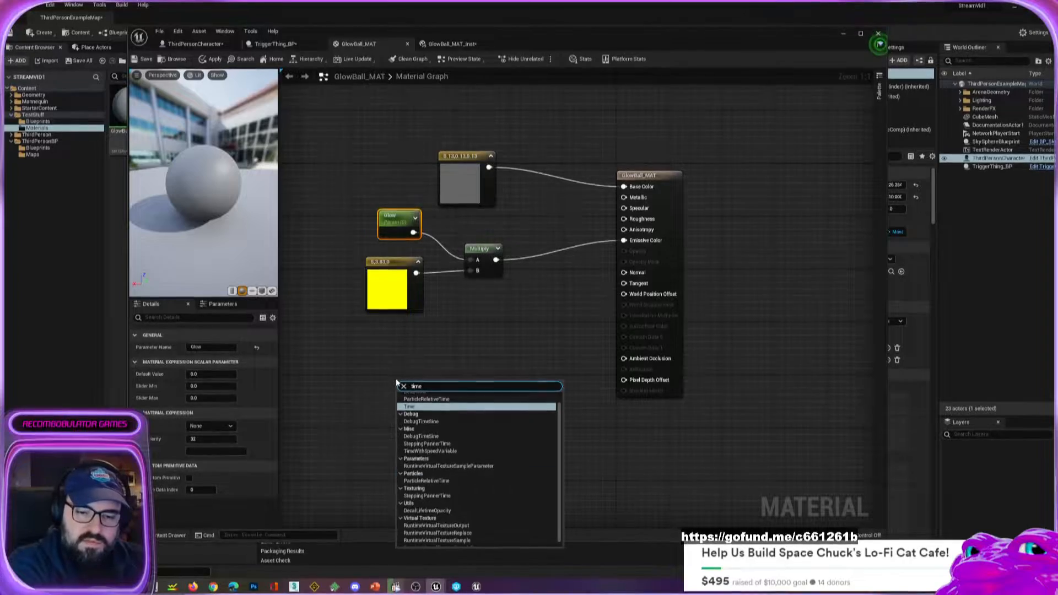
key("Return")
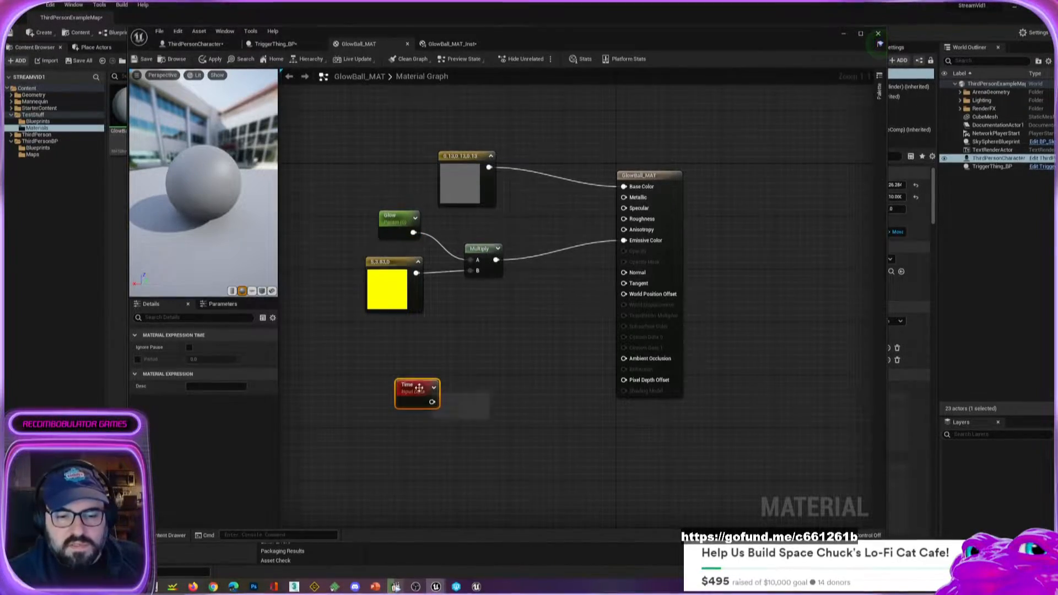
left_click_drag(424, 405, 464, 354)
type("sine")
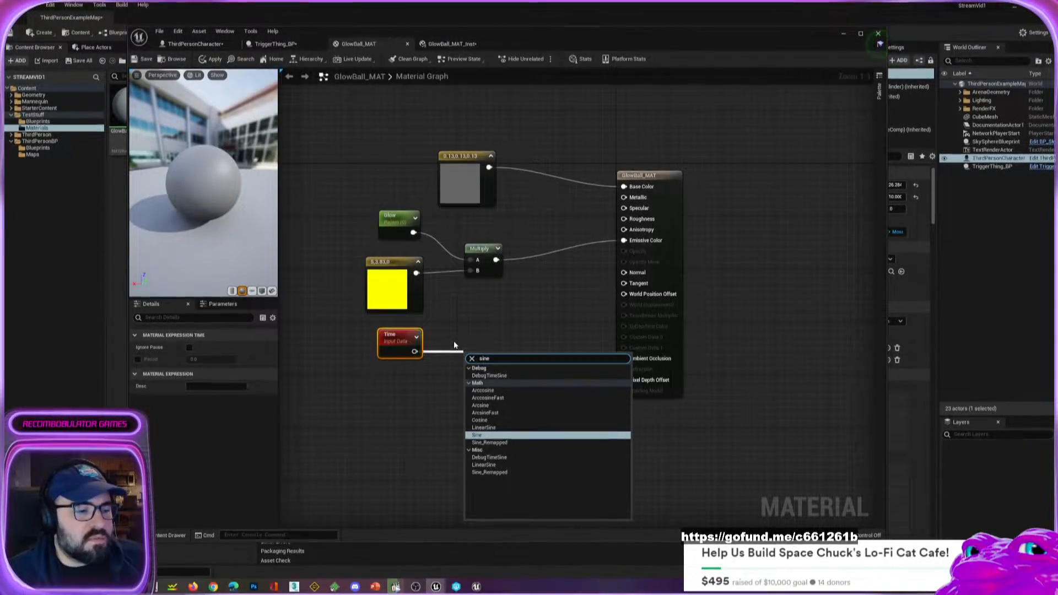
left_click(477, 435)
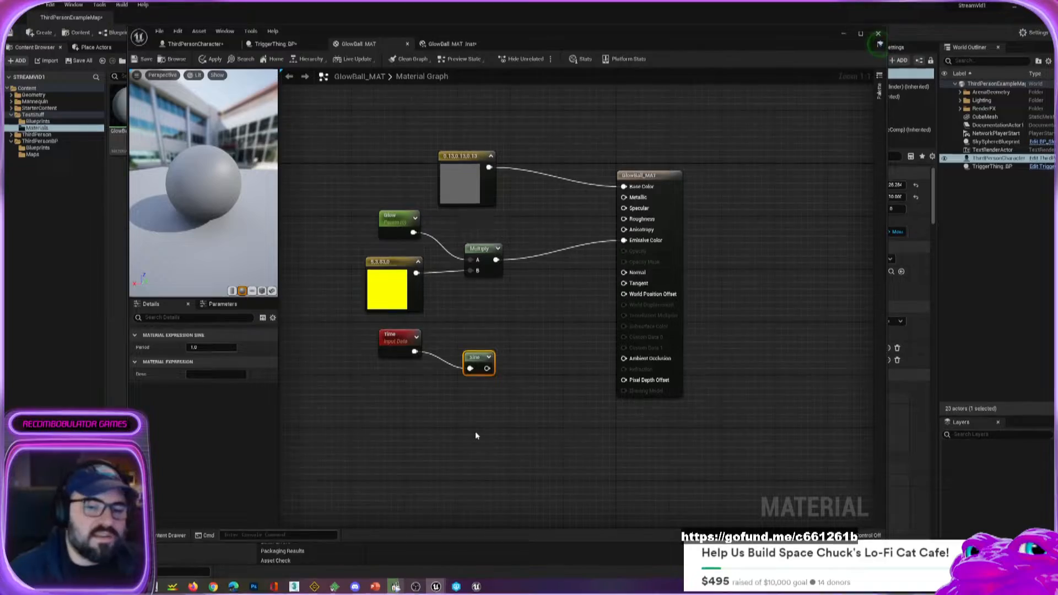
Line up the Time and Sine nodes in a compact row below the yellow color constant.
left_click_drag(484, 356, 457, 339)
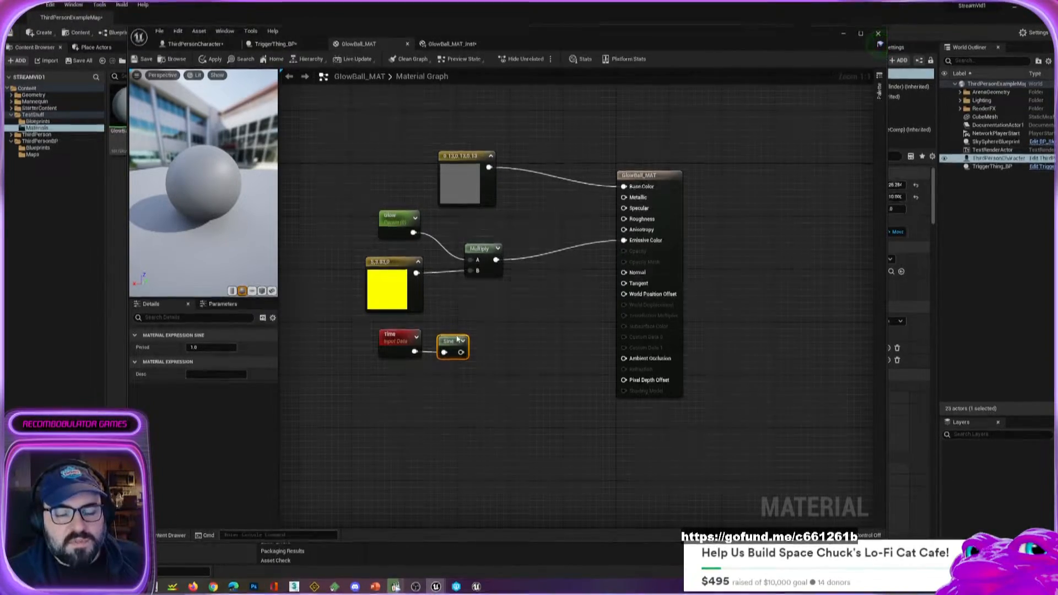
left_click_drag(391, 345, 370, 345)
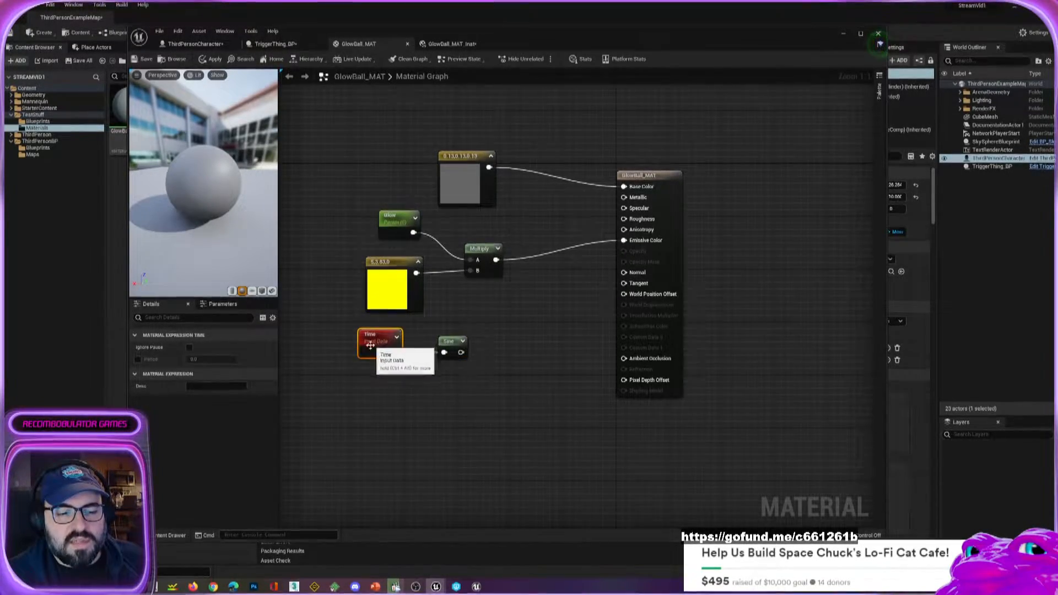
left_click_drag(456, 343, 443, 342)
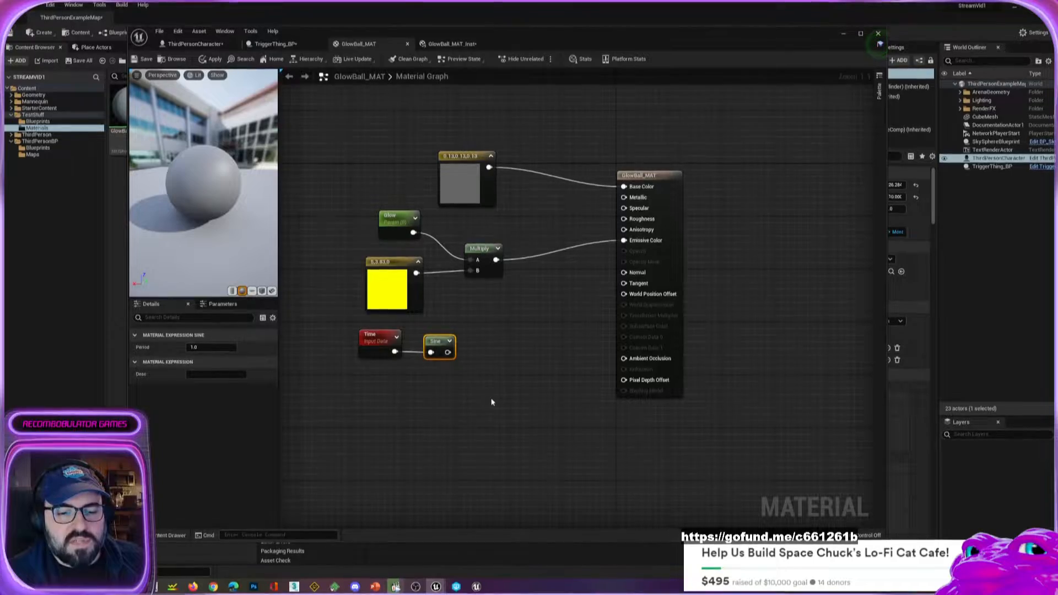
Multiply the existing Multiply output by the Sine output in a second Multiply node and connect the result to Emissive Color.
left_click_drag(496, 259, 549, 317)
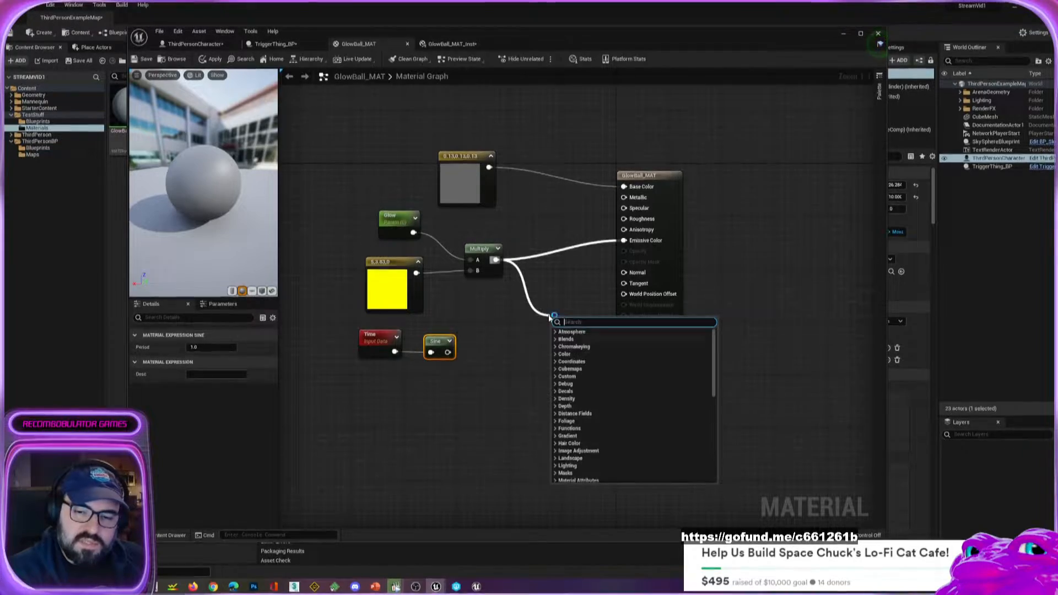
type("*")
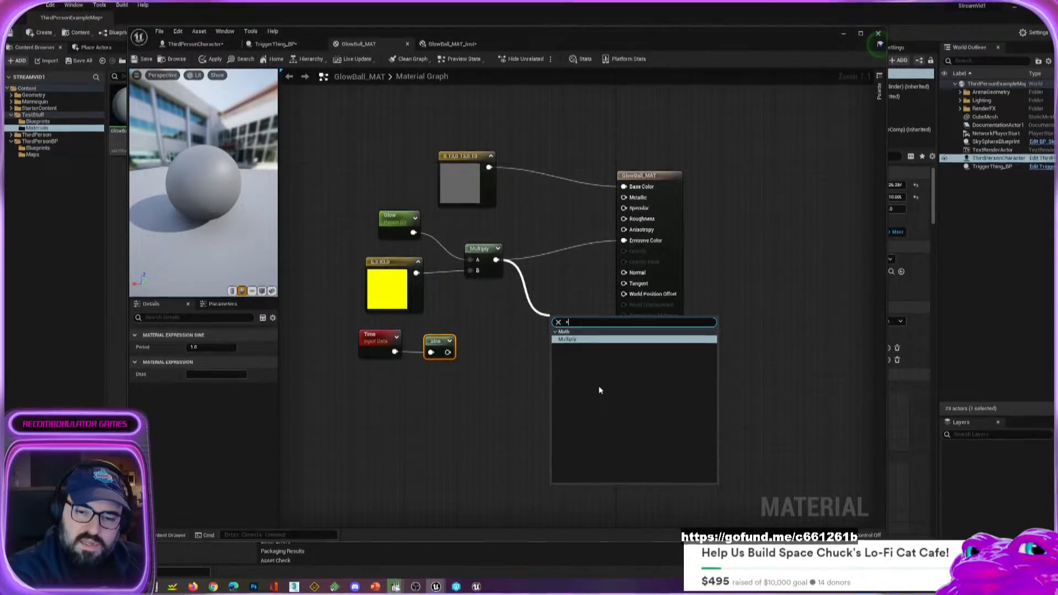
key("Return")
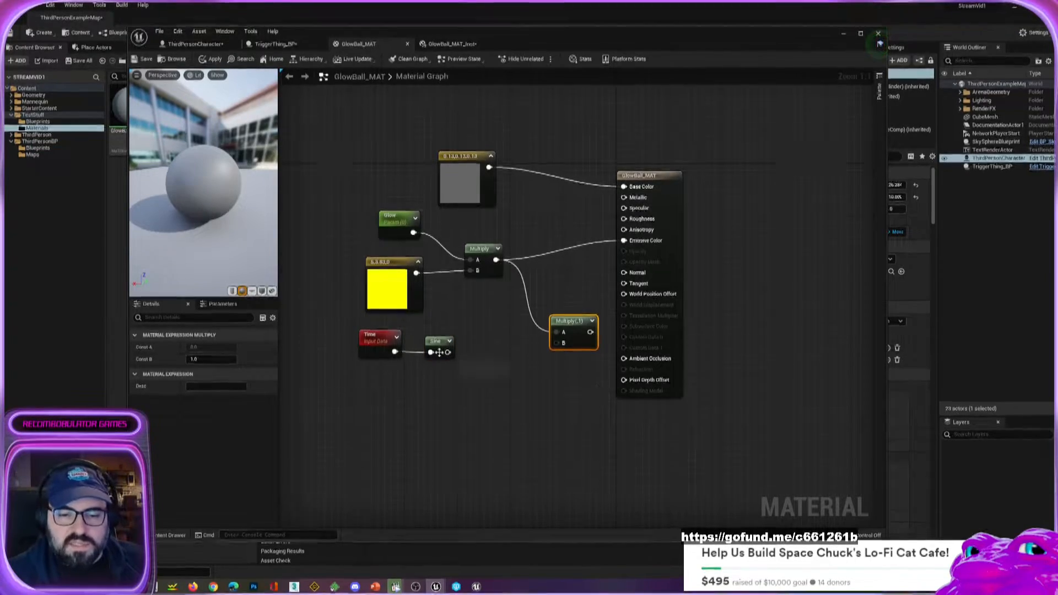
left_click_drag(447, 352, 624, 241)
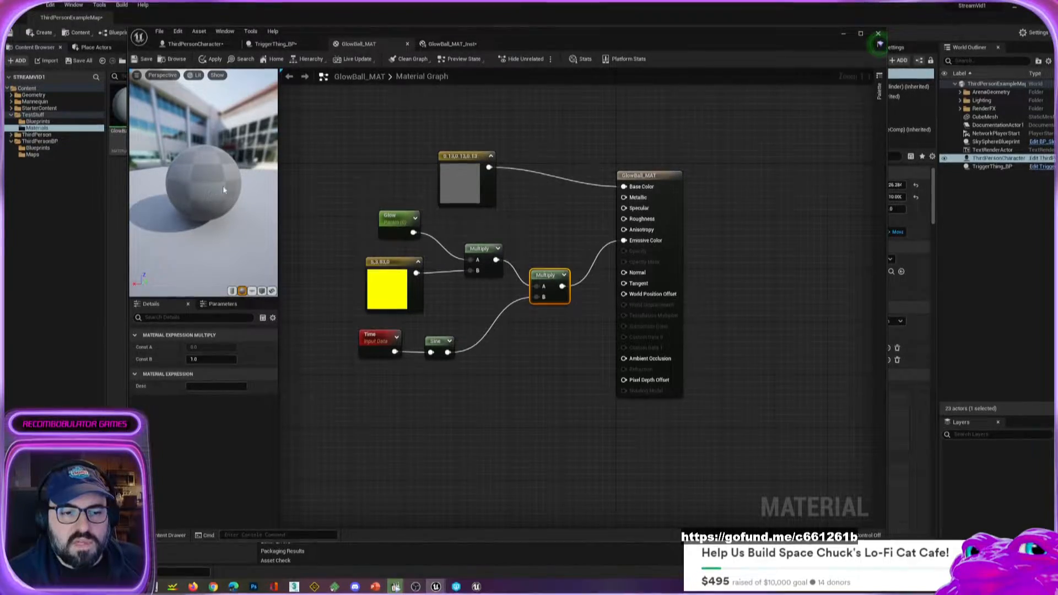
left_click_drag(223, 191, 211, 205)
Space out the Time and Sine nodes, then enable the Time node's Period and set it to 2.
left_click_drag(380, 342, 355, 342)
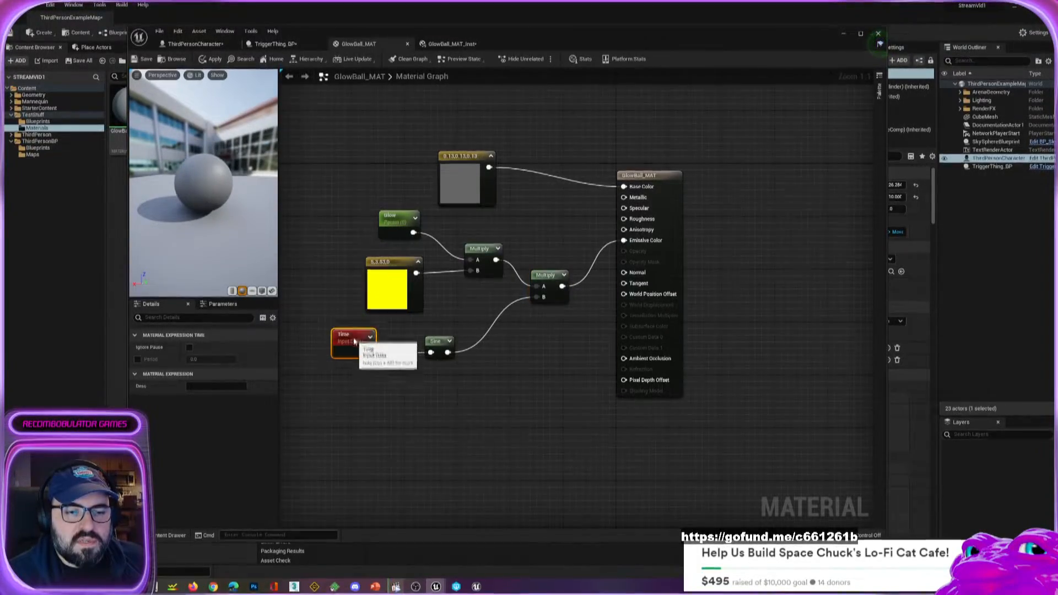
left_click_drag(438, 342, 431, 342)
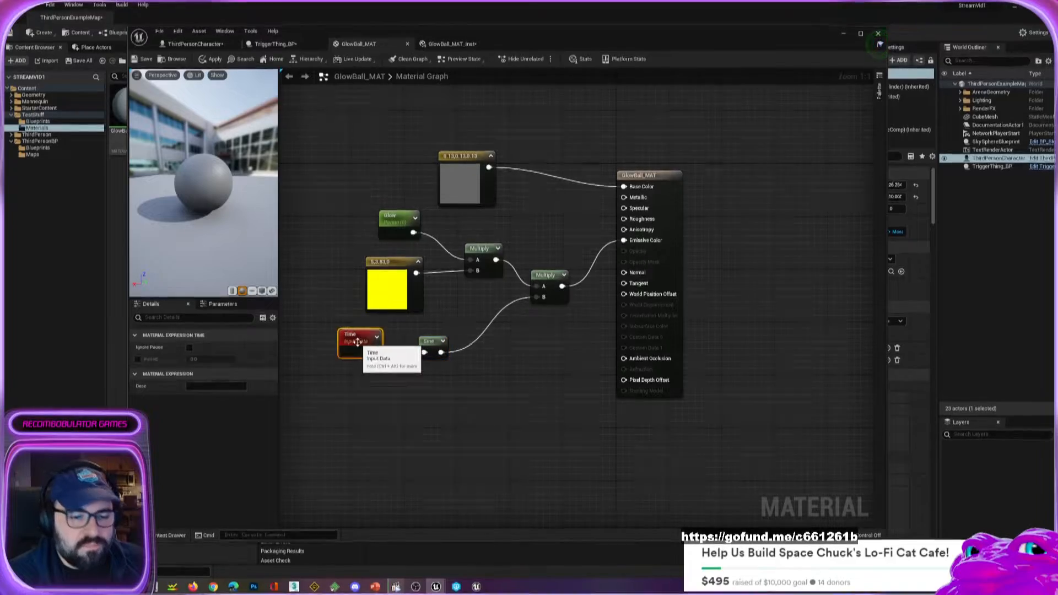
left_click(137, 358)
left_click(196, 359)
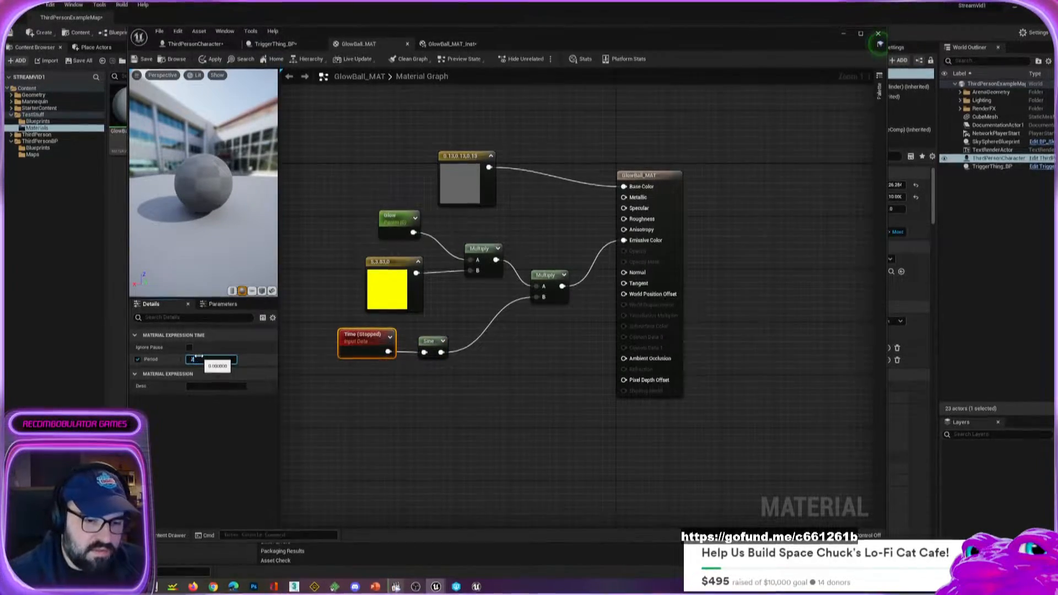
left_click(386, 449)
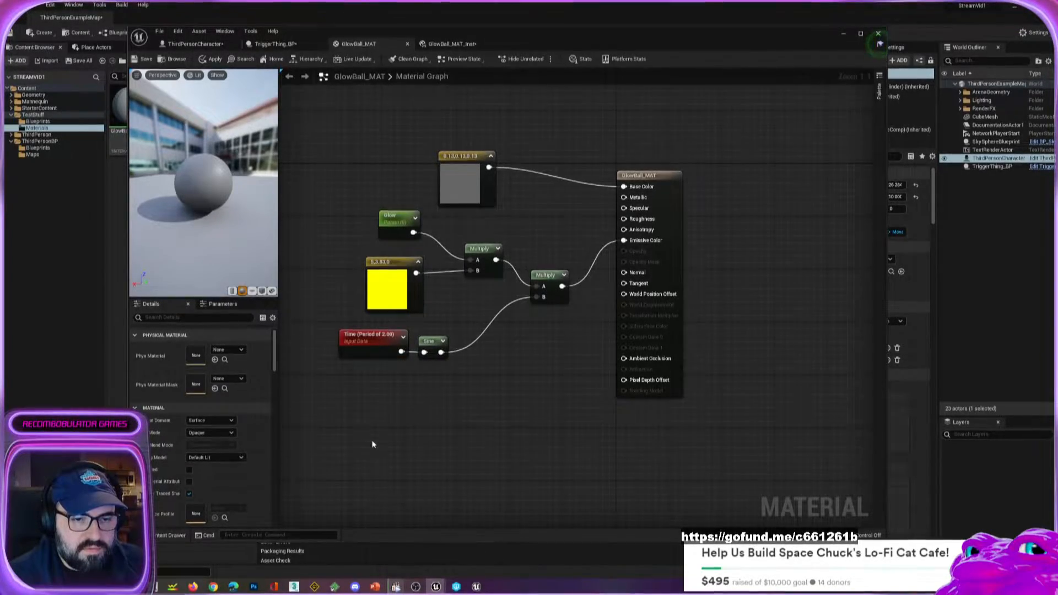
Apply the material changes and inspect the preview sphere from different angles.
left_click_drag(228, 120, 157, 124)
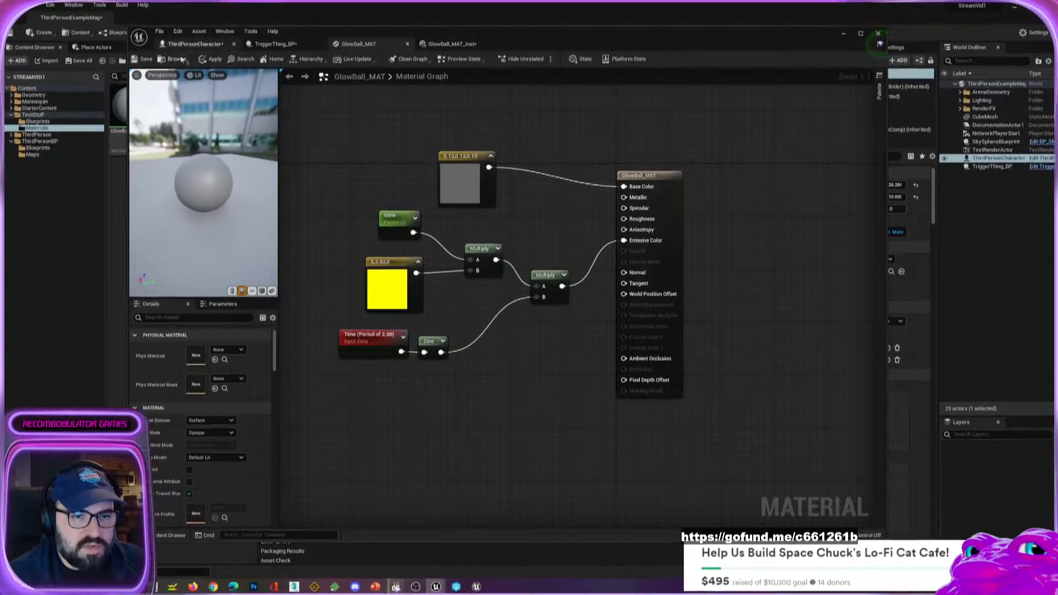
left_click(212, 59)
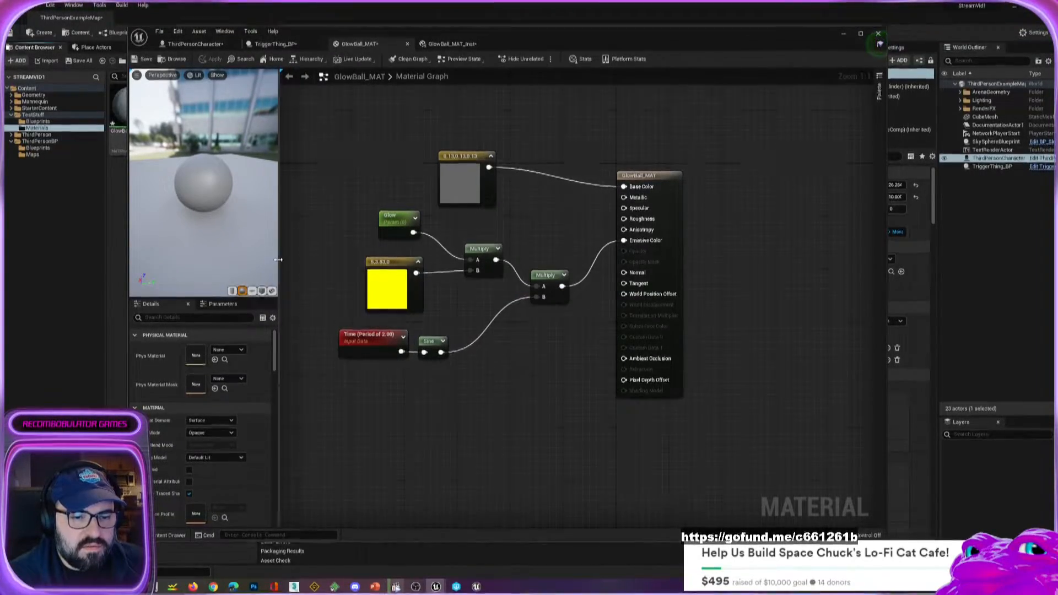
left_click_drag(196, 219, 265, 223)
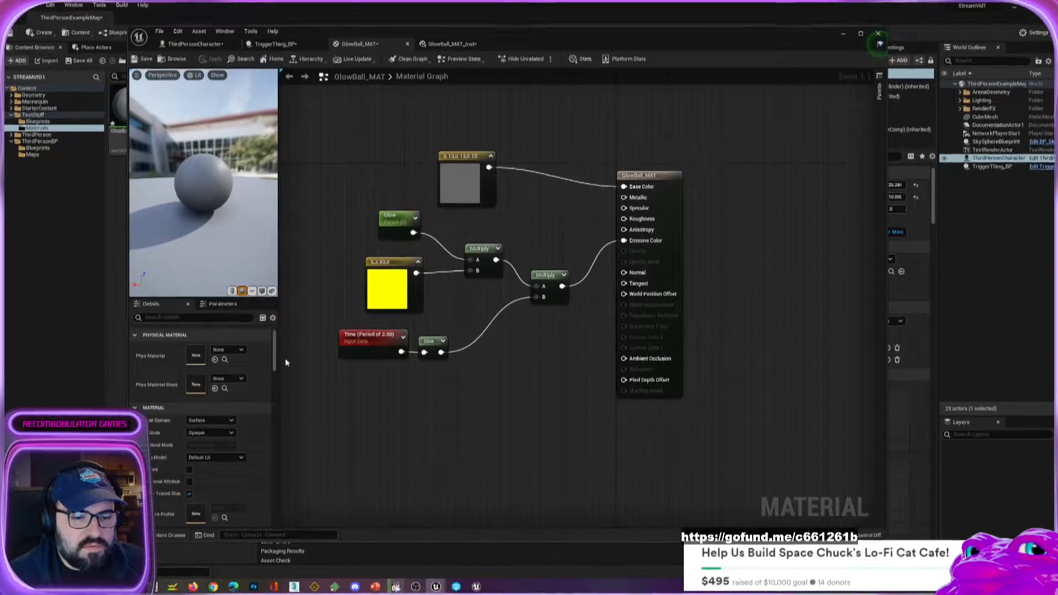
Break the link between the two Multiply nodes, swap their positions, and disconnect Sine from the one feeding Emissive Color.
left_click(365, 337)
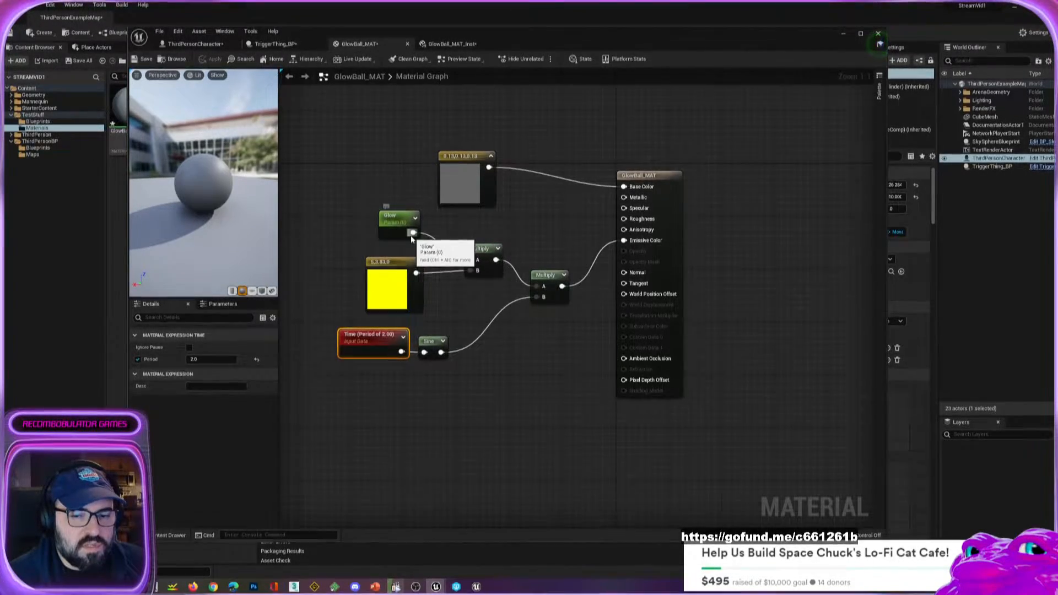
left_click_drag(489, 269, 496, 262)
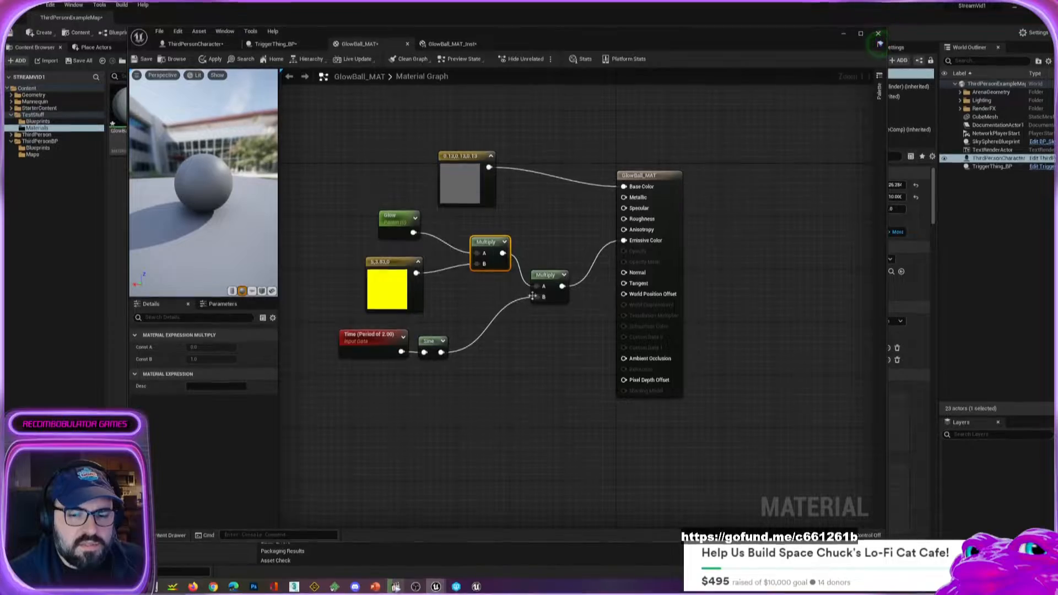
left_click(535, 285, "alt")
left_click_drag(557, 299, 530, 235)
left_click_drag(490, 267, 542, 307)
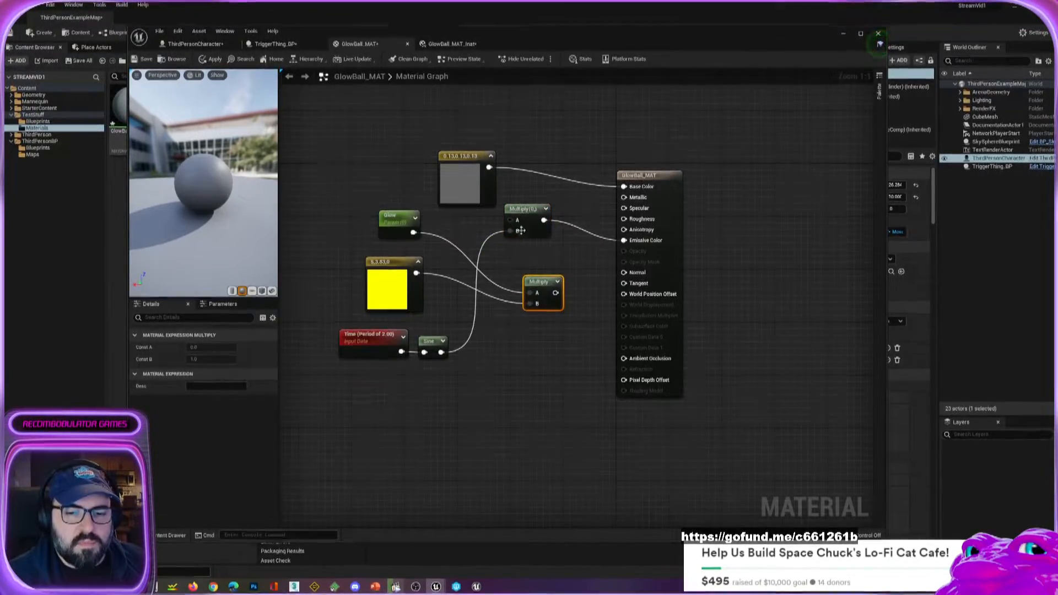
left_click_drag(520, 230, 505, 250)
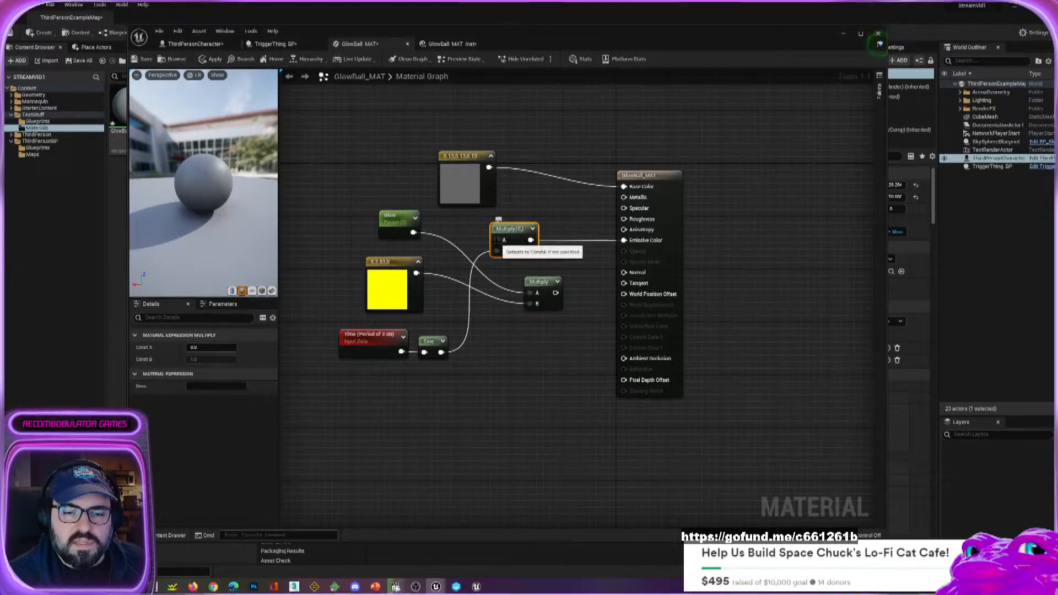
left_click(497, 240, "alt")
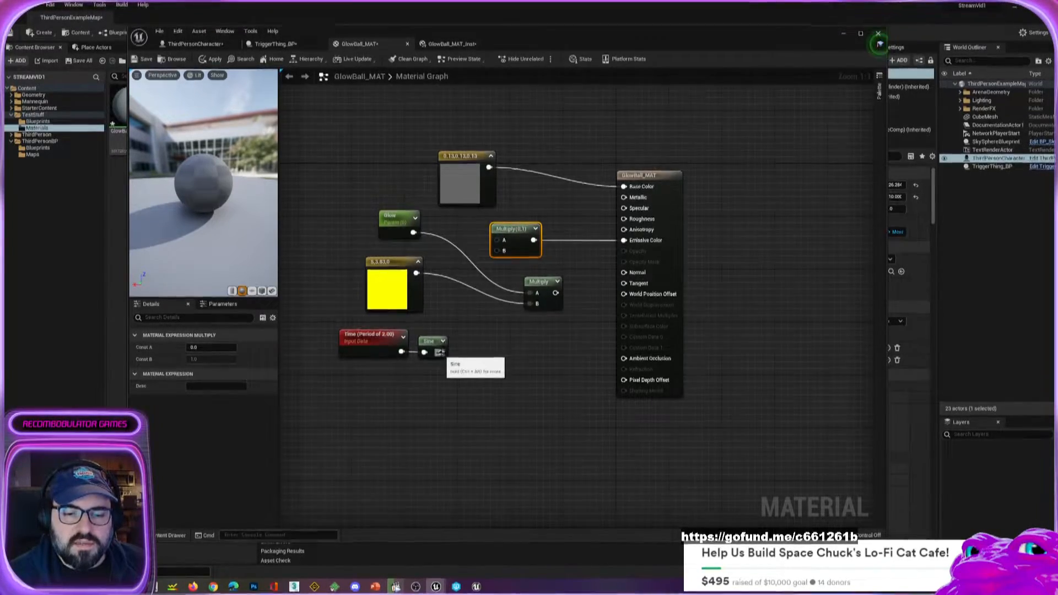
Multiply Glow by Sine in one Multiply node and combine that with the yellow constant in the other, feeding Emissive Color.
left_click_drag(440, 350, 497, 251)
left_click_drag(411, 232, 526, 290)
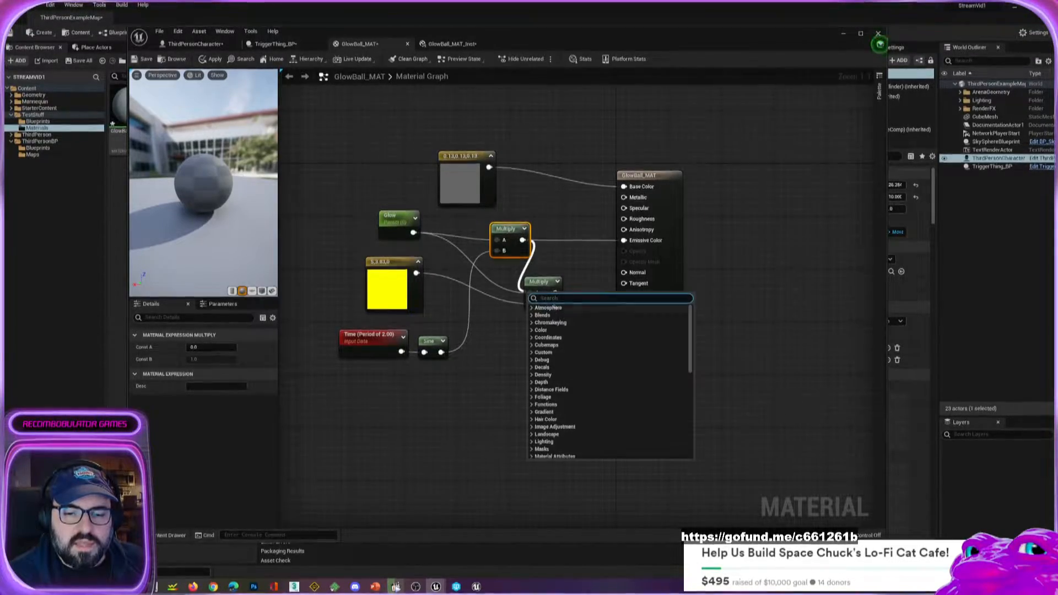
left_click(482, 335)
left_click_drag(522, 241, 626, 245)
Tidy the graph by placing the yellow constant lowest and the Glow, Time and Sine nodes beside the first Multiply.
left_click_drag(393, 284, 499, 386)
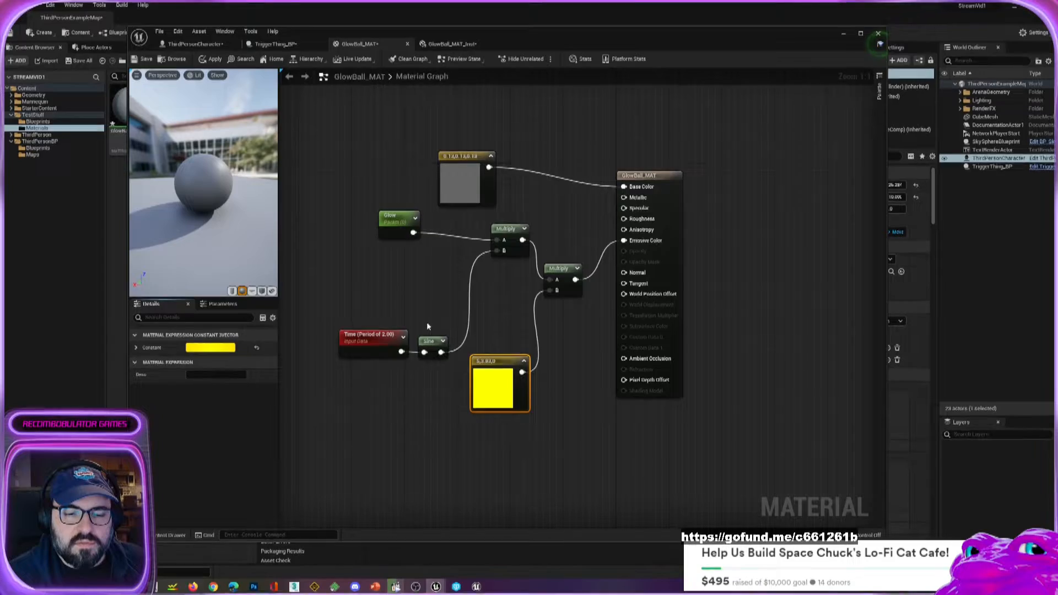
left_click_drag(367, 306, 445, 275)
left_click_drag(394, 225, 436, 231)
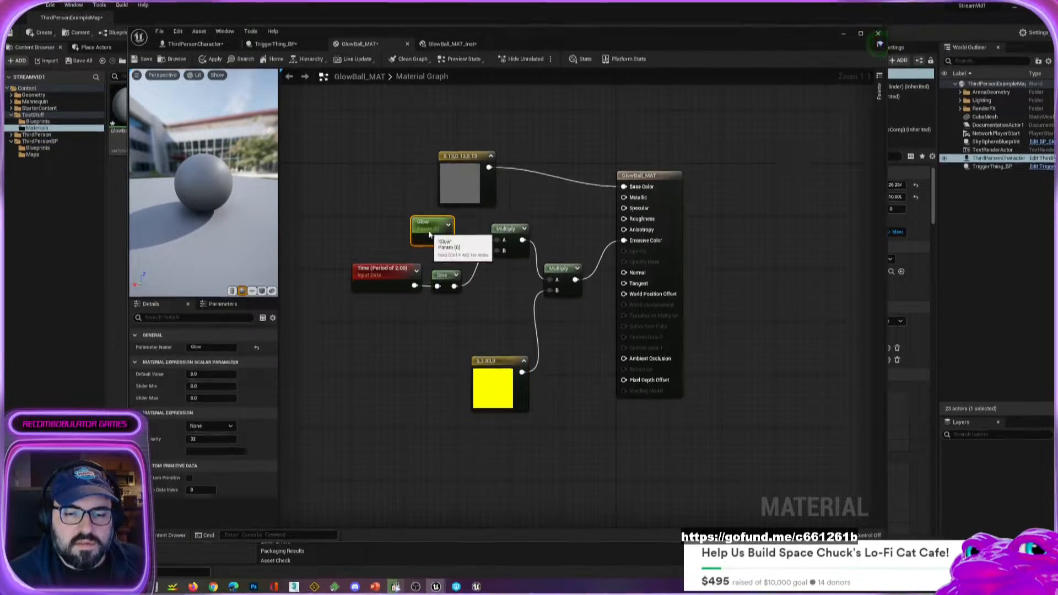
Apply the rewired material and check its glow on the preview sphere from another angle.
left_click(213, 60)
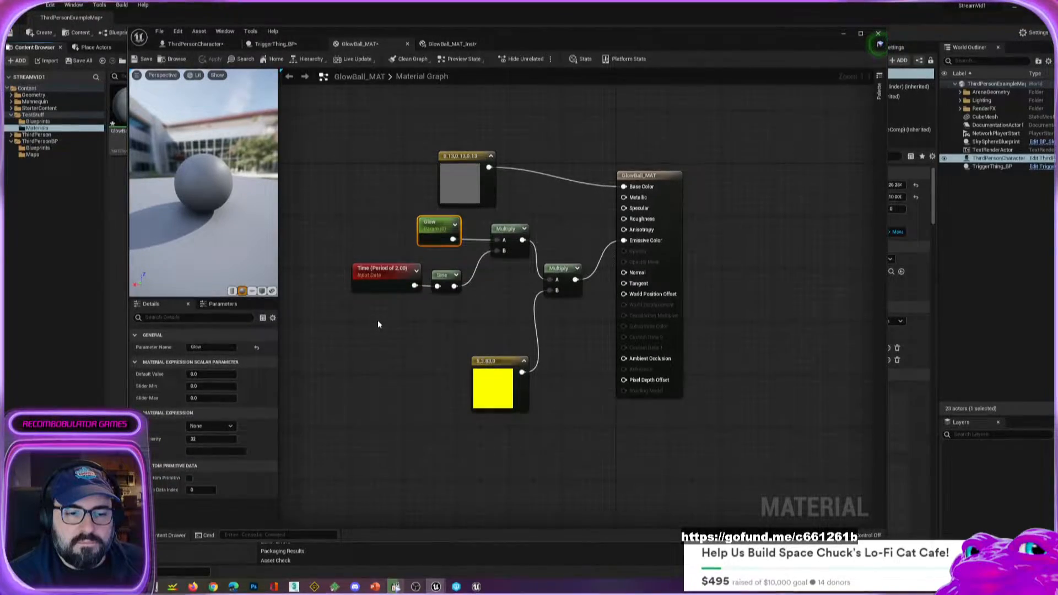
left_click_drag(209, 188, 177, 182)
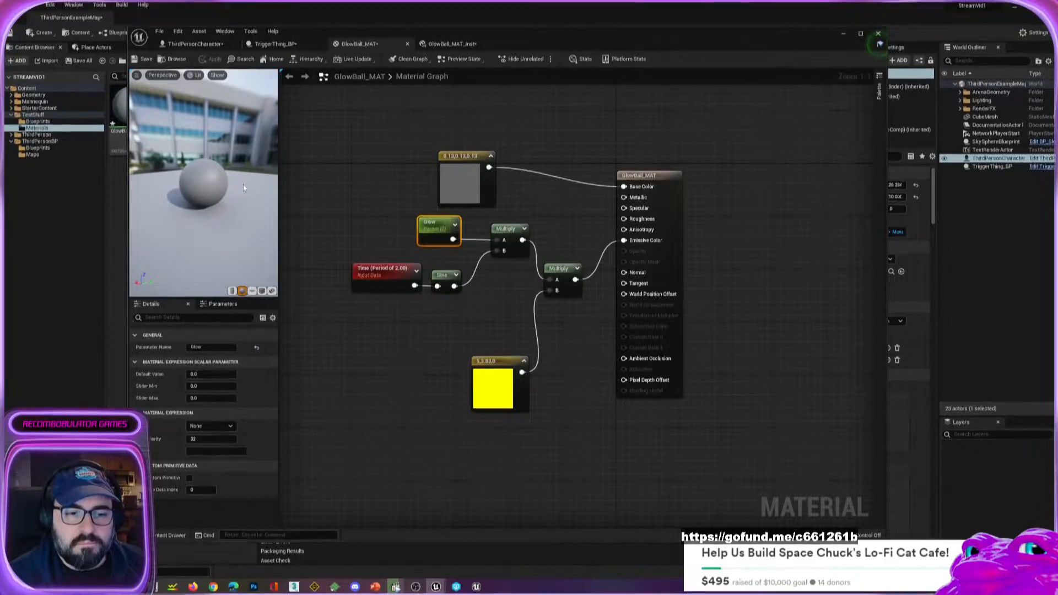
Move the yellow color constant up beneath the Sine node and select the Time node.
left_click_drag(497, 394, 469, 352)
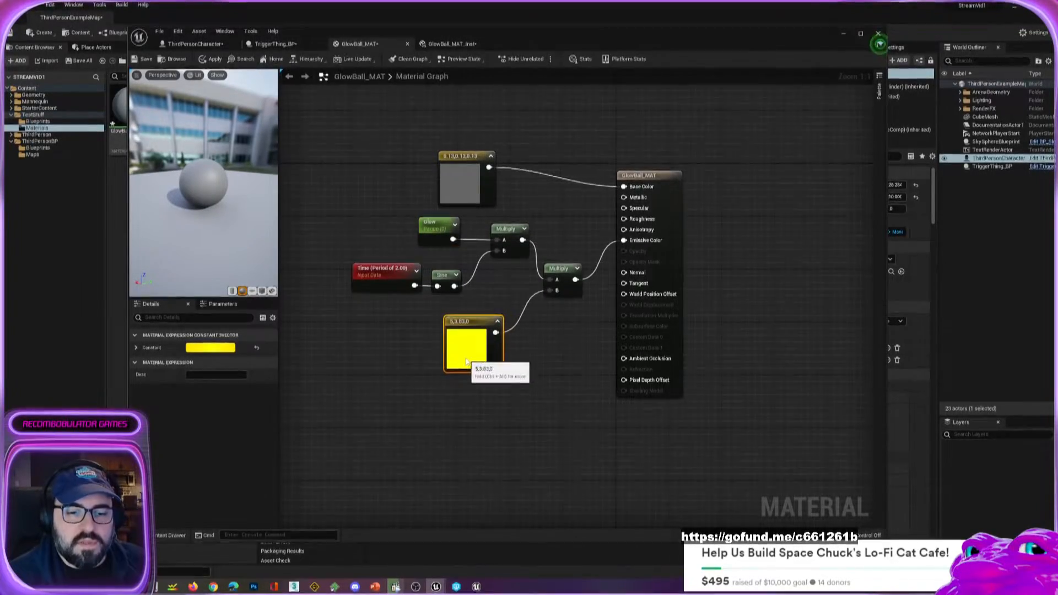
left_click(385, 278)
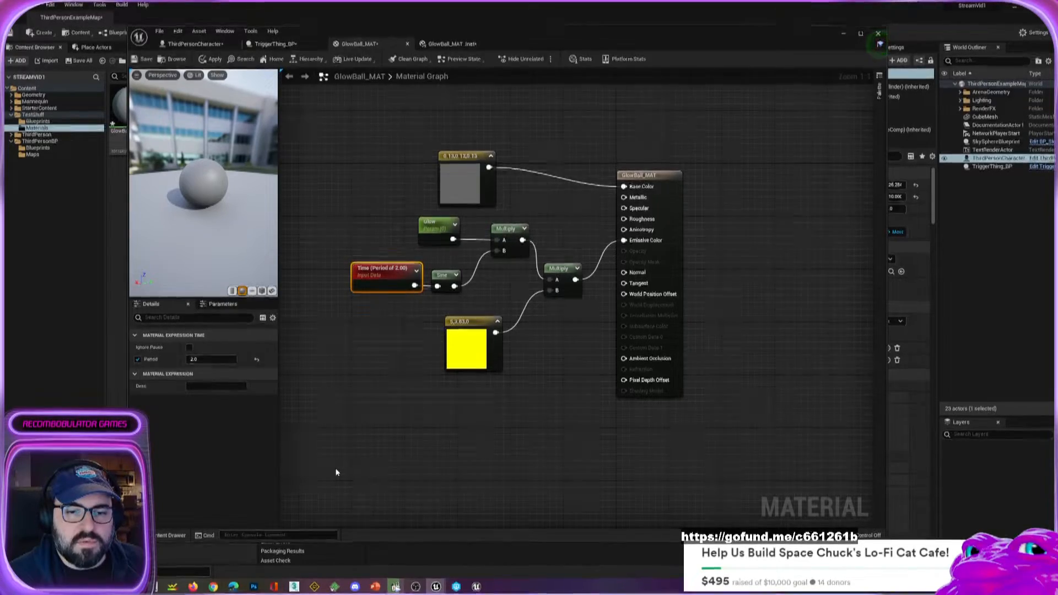
Move the gray Base Color constant higher above the Glow node and check the level without the editor window covering it.
left_click_drag(462, 181, 454, 129)
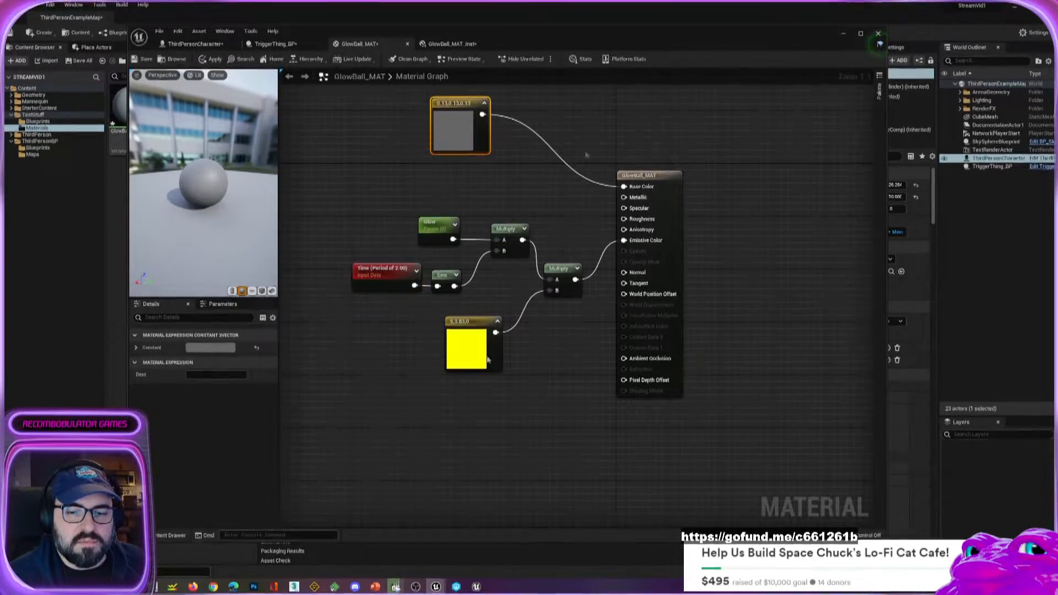
left_click_drag(677, 36, 0, 50)
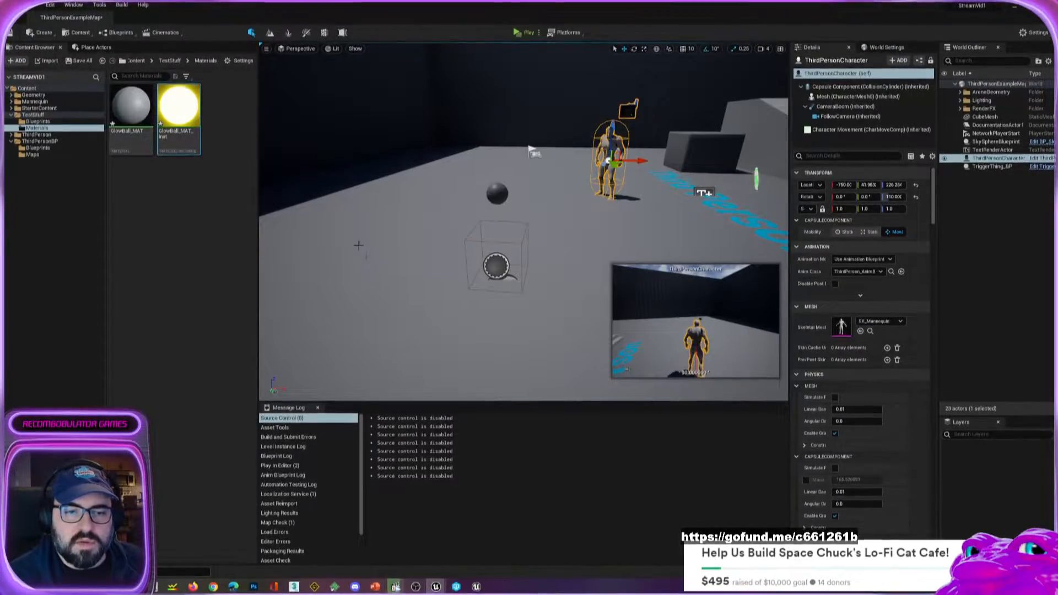
right_click_drag(358, 245, 390, 249)
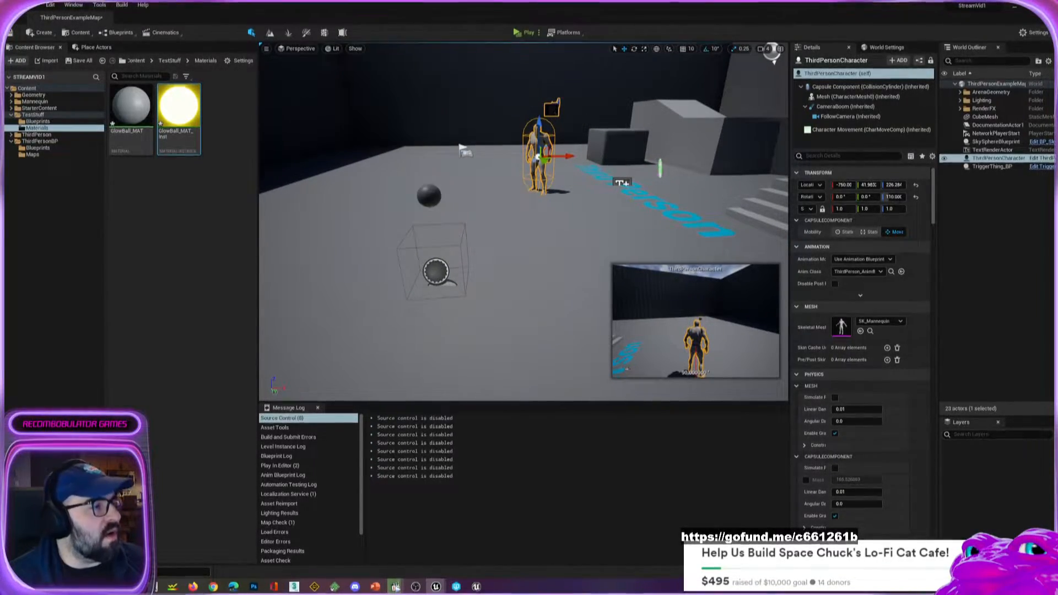
left_click_drag(0, 52, 305, 52)
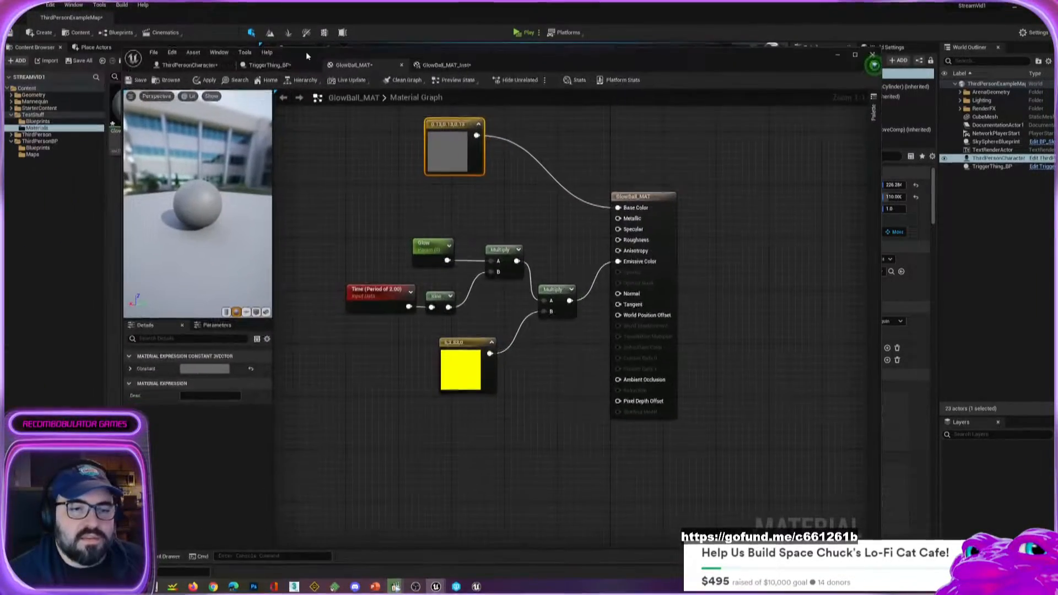
Turn on the FPS display for the material preview and view the preview sphere from a lower angle.
left_click(131, 96)
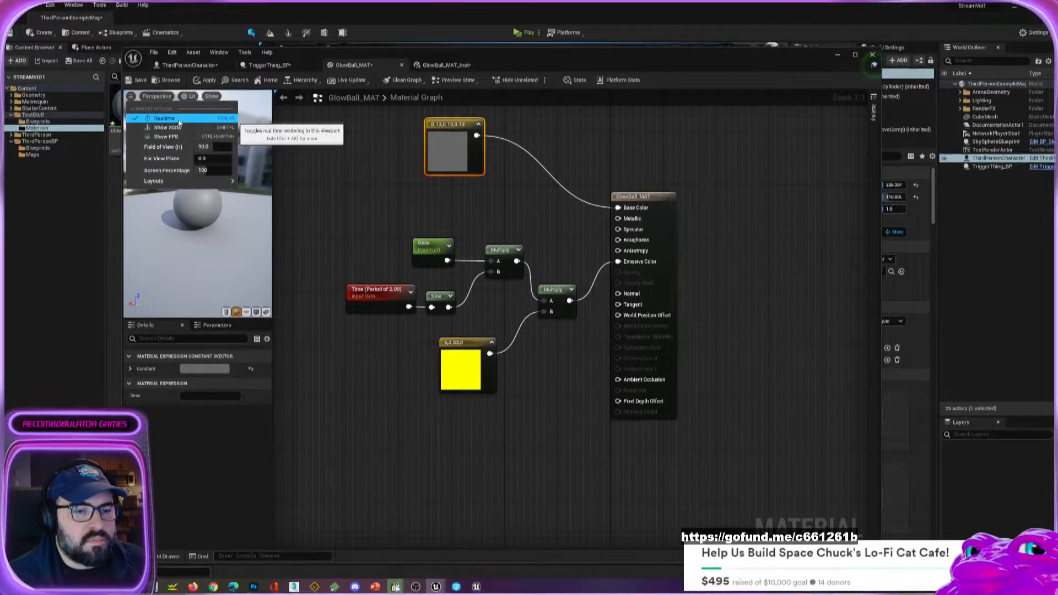
left_click(359, 137)
left_click(130, 99)
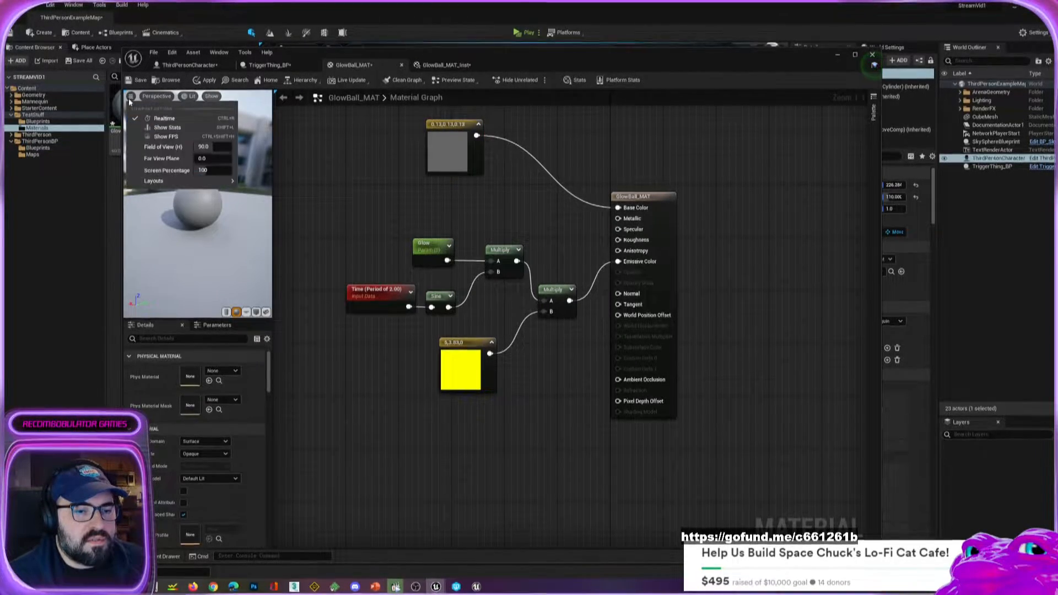
left_click(163, 138)
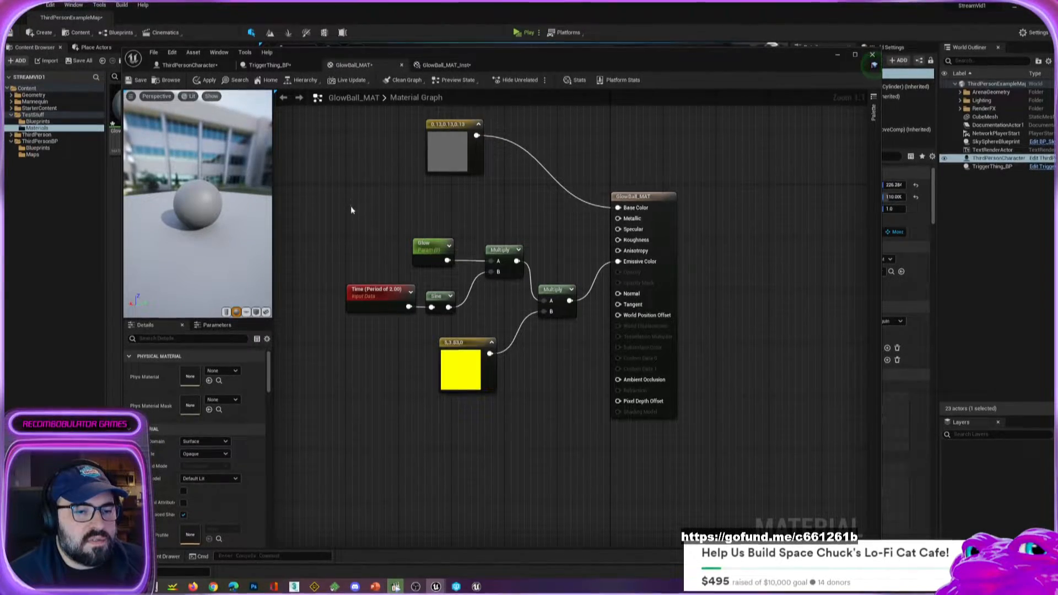
left_click_drag(215, 221, 229, 170)
Enable live updates for Realtime Nodes and All Node Previews, and recheck the preview viewport and live update settings.
left_click(347, 80)
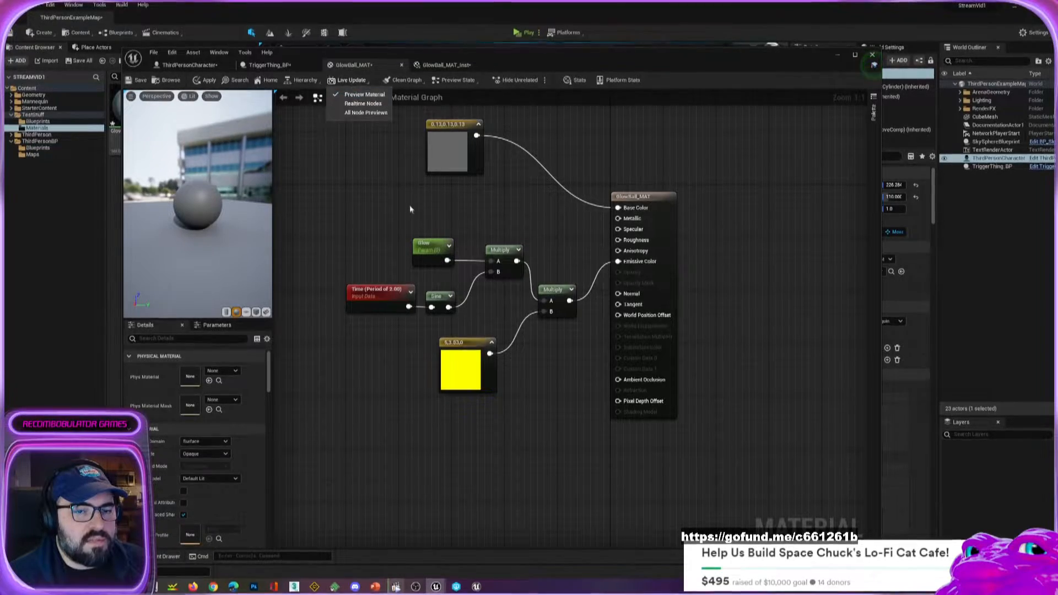
left_click(368, 103)
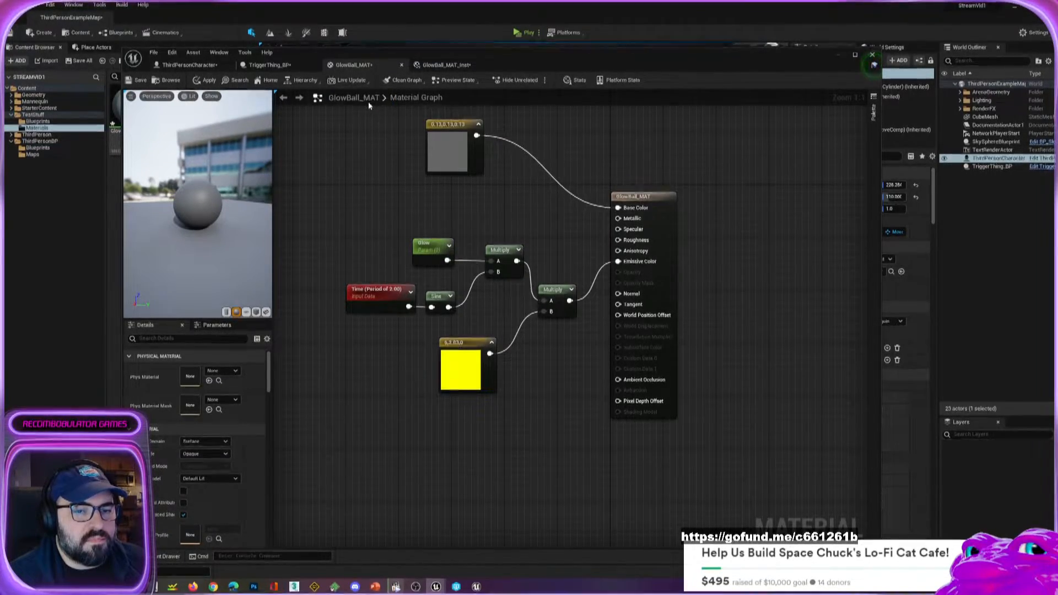
left_click(366, 114)
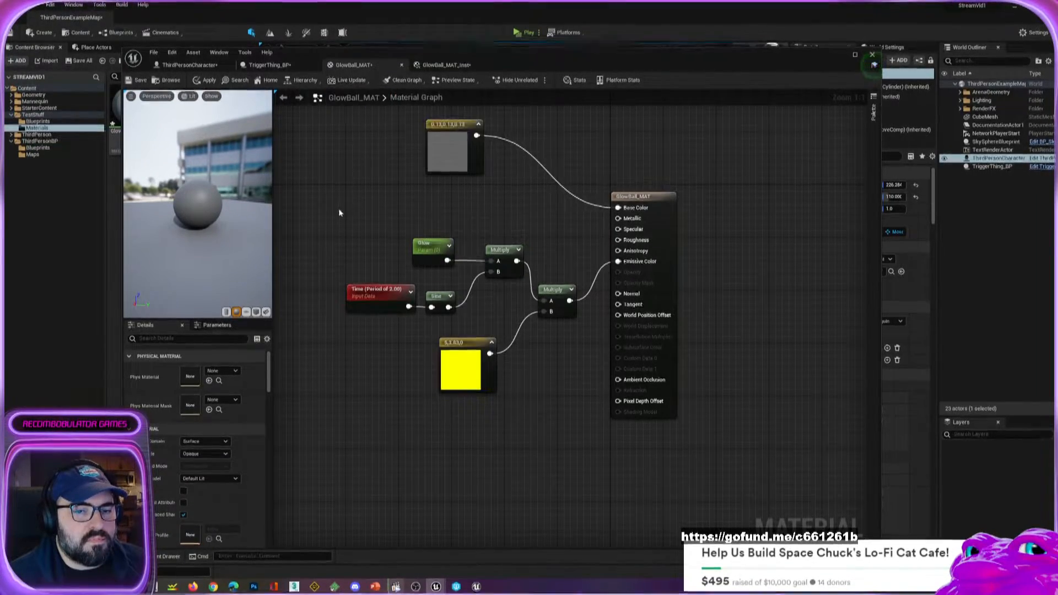
left_click_drag(198, 184, 200, 193)
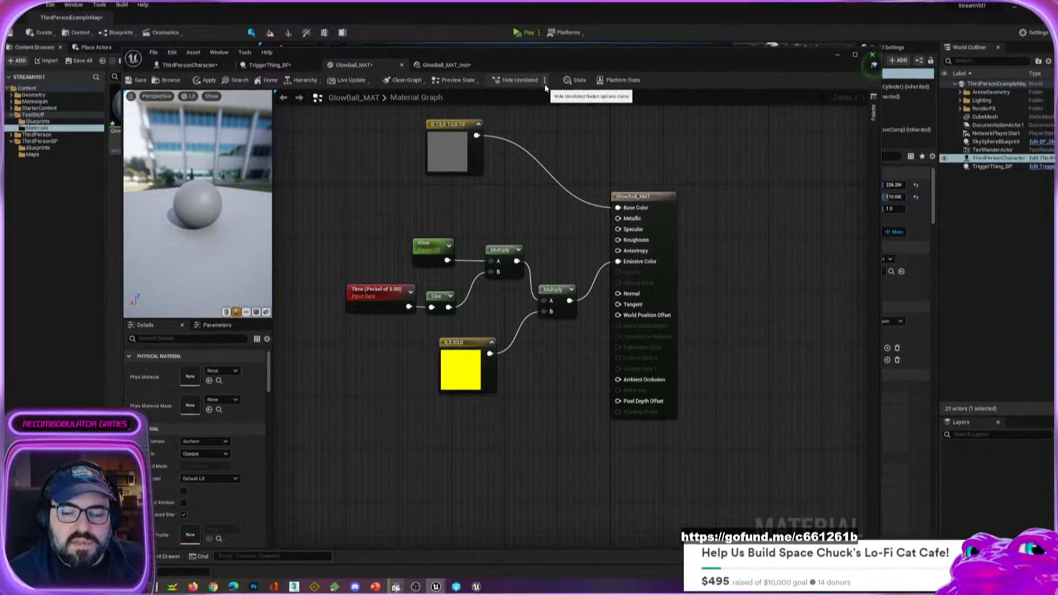
left_click(131, 97)
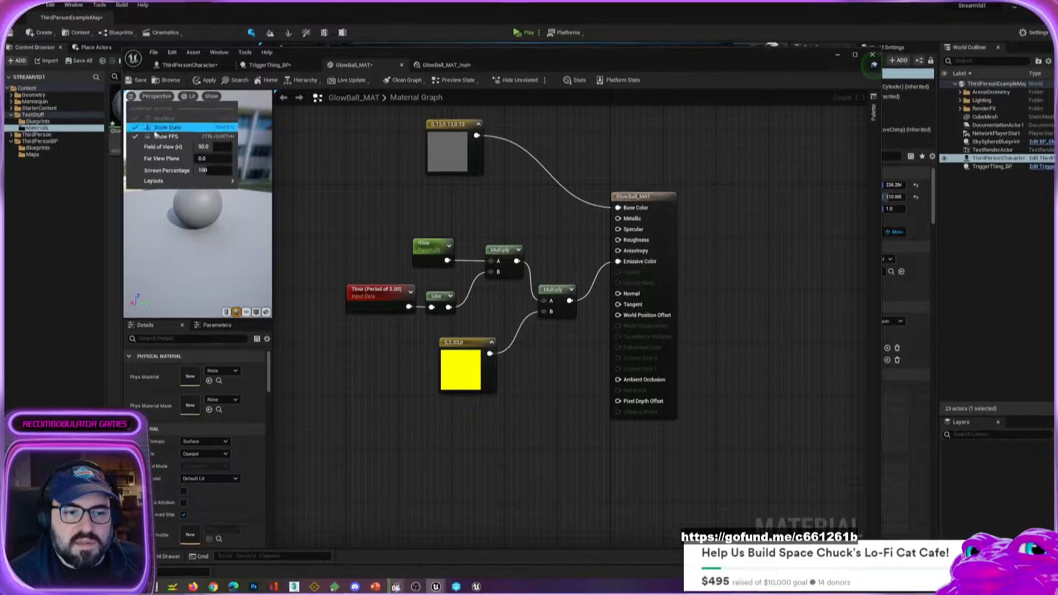
left_click(335, 106)
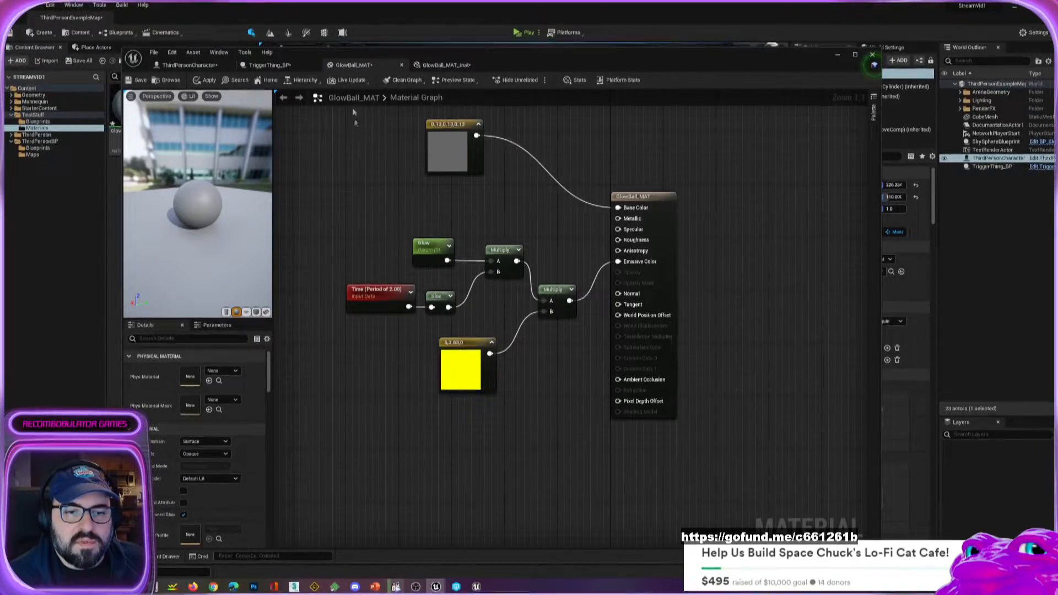
left_click(352, 80)
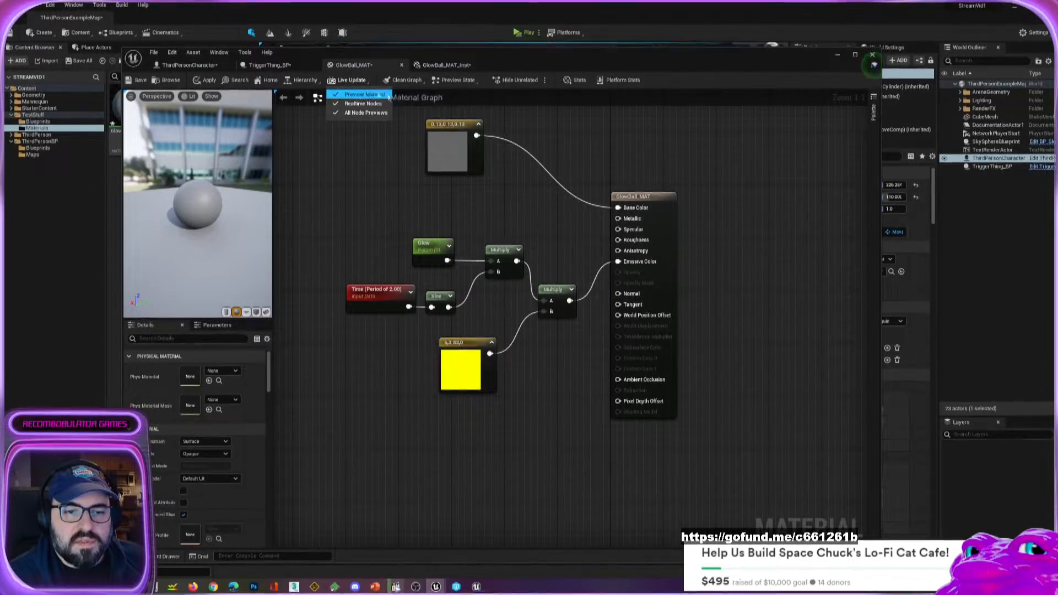
left_click(347, 198)
Set the Glow parameter's default value to 10 in GlowBall_MAT.
left_click_drag(696, 62, 832, 74)
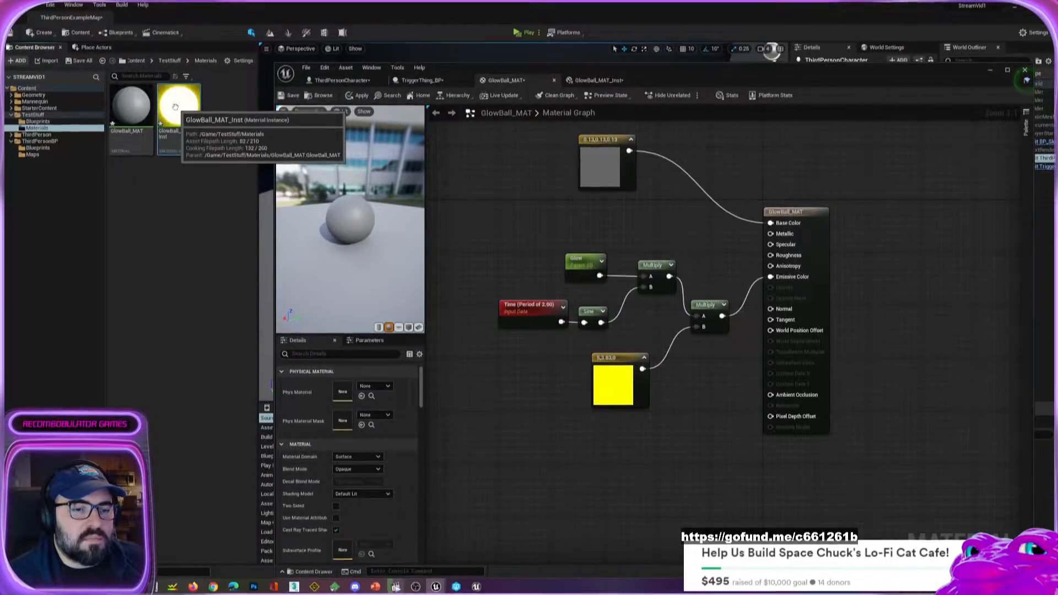
left_click(588, 271)
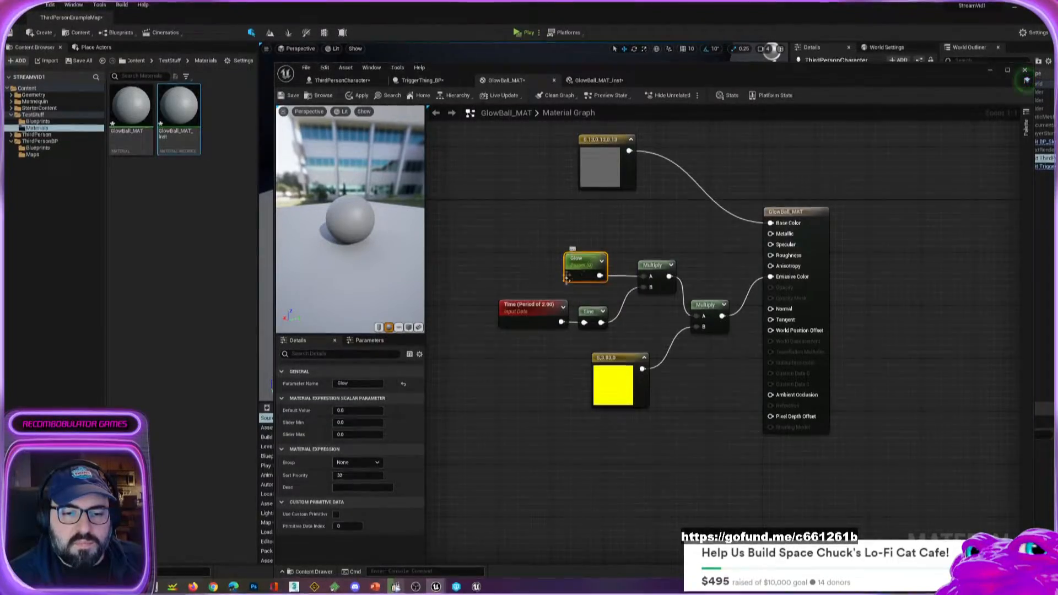
left_click(358, 411)
type("10")
key("Return")
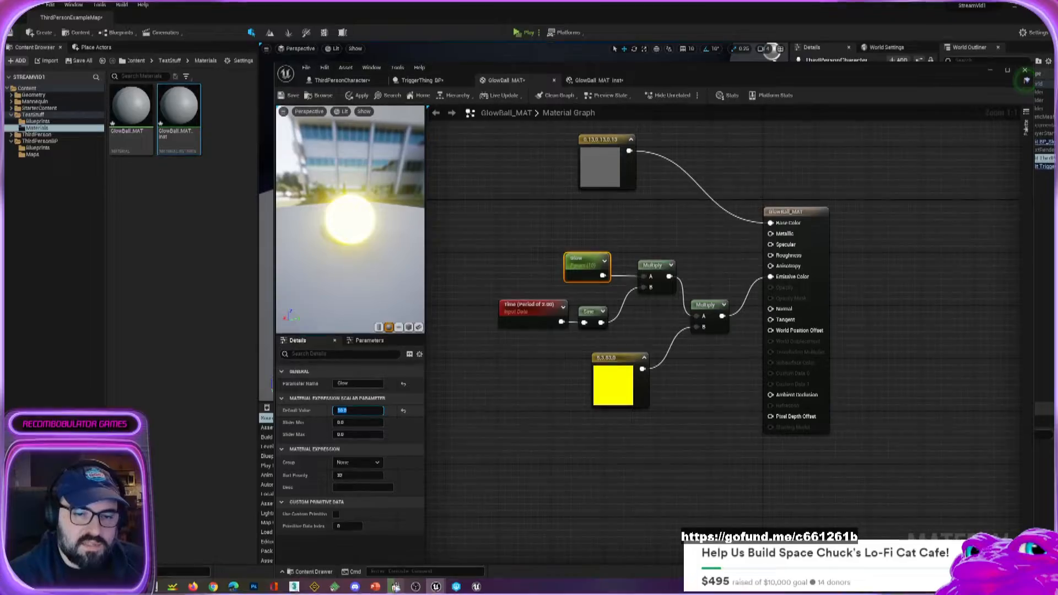
Move the material editor window out of the way of the level, adjust the level view and start a play session.
left_click_drag(519, 72, 269, 70)
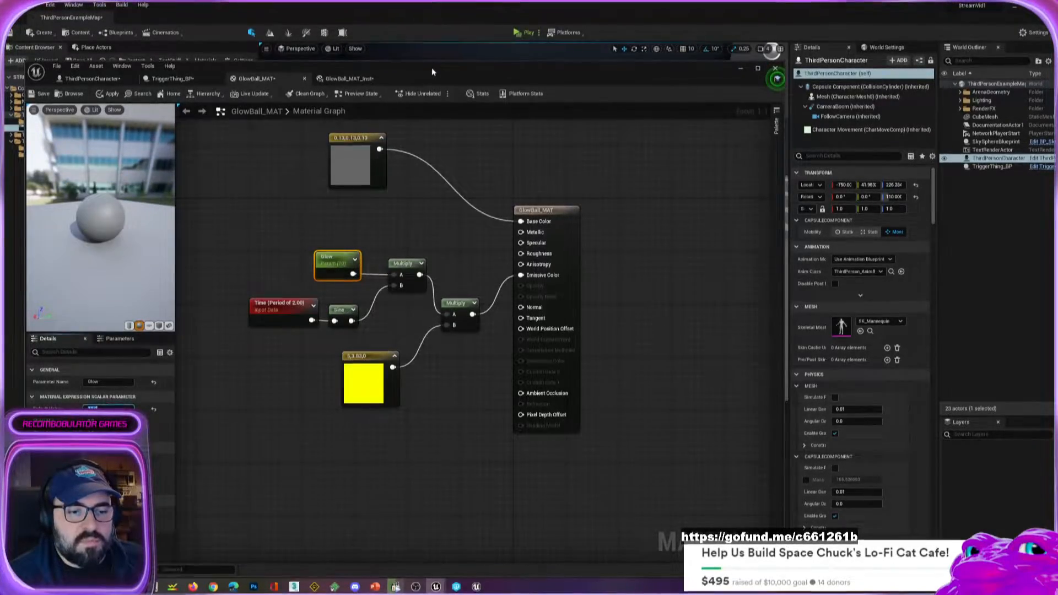
left_click_drag(432, 71, 0, 74)
right_click_drag(434, 232, 418, 212)
left_click(521, 32)
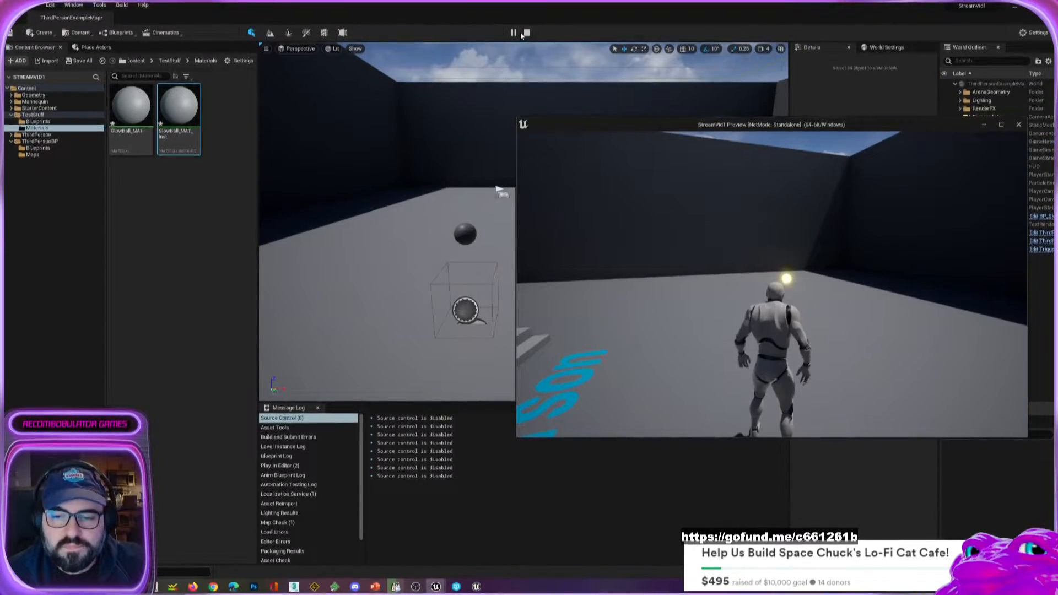
Run the character around and through the glowing ball to examine its pulse, and end the play session.
left_click(850, 275)
key("d")
key("w")
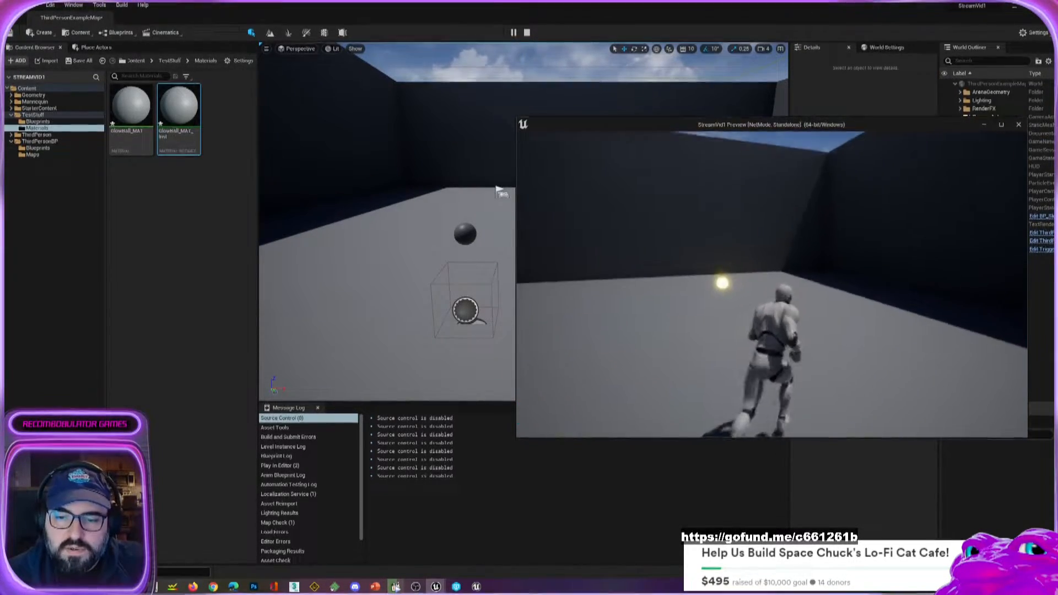
key("d")
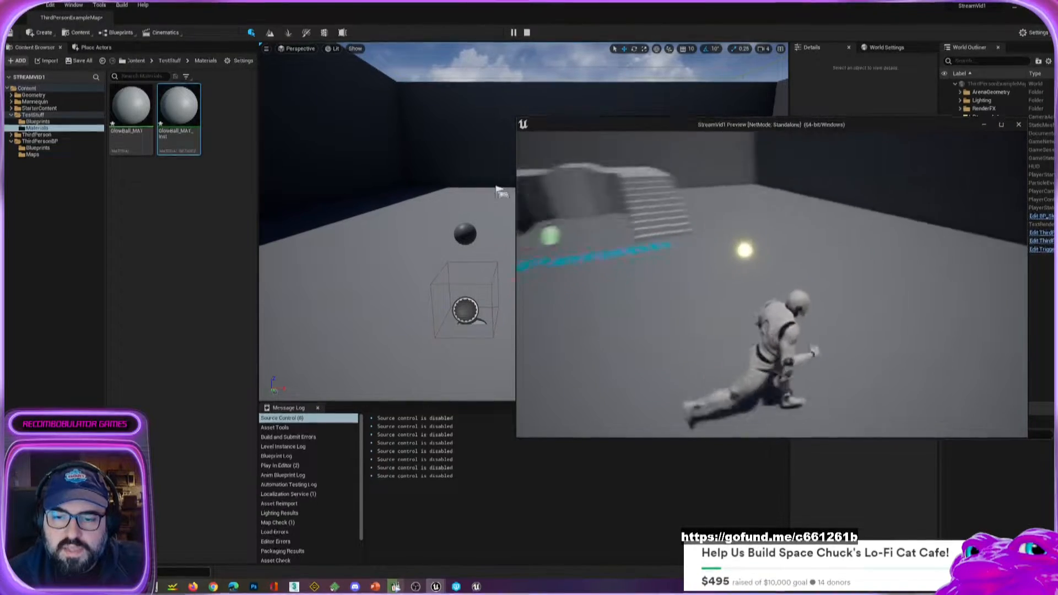
key("w")
key("d")
key("d")
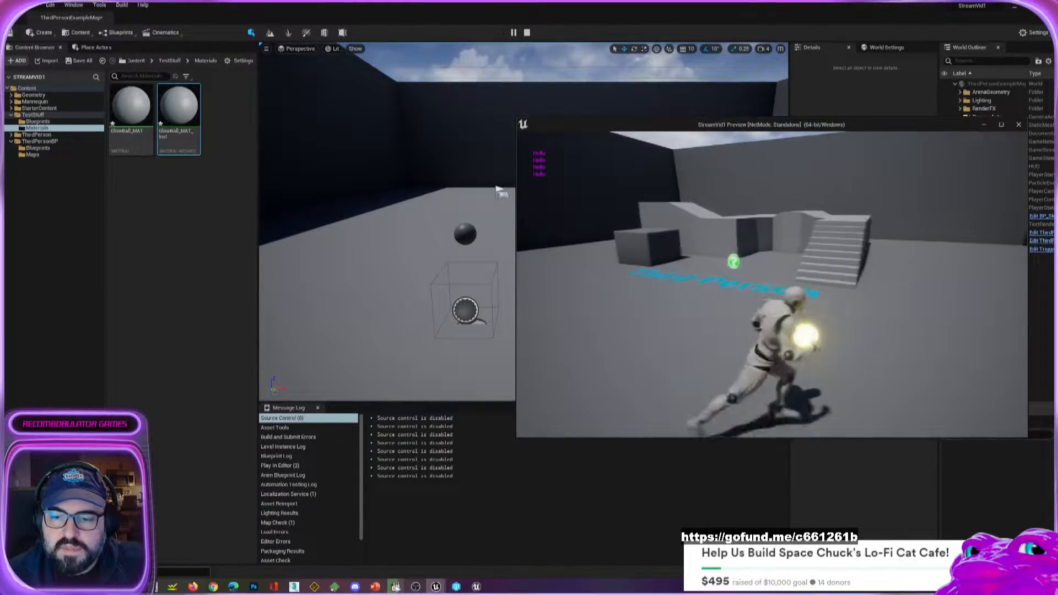
key("s")
key("a")
key("w")
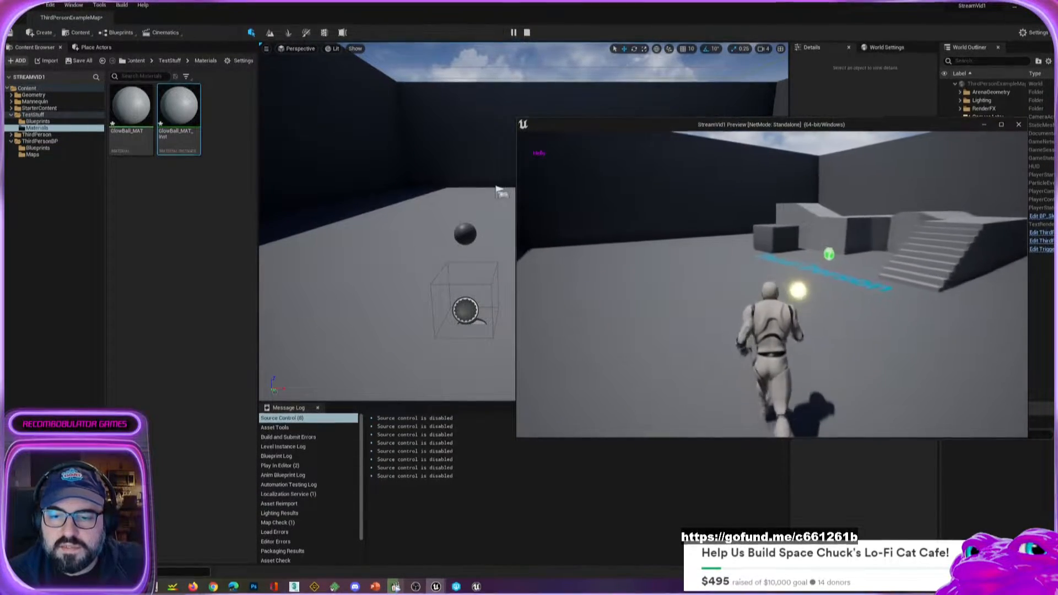
key("s")
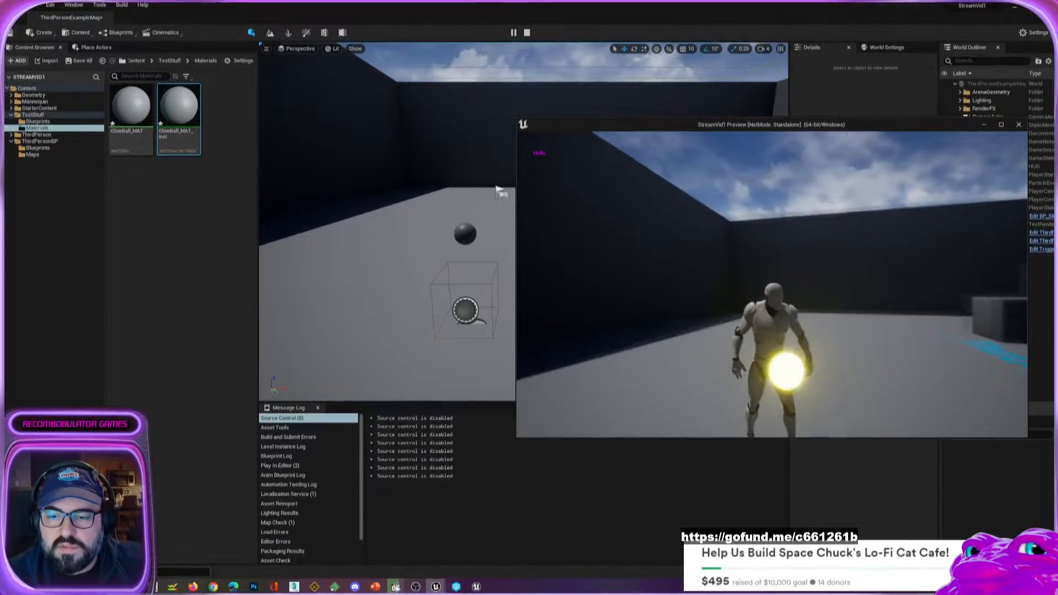
key("d")
key("a")
key("a")
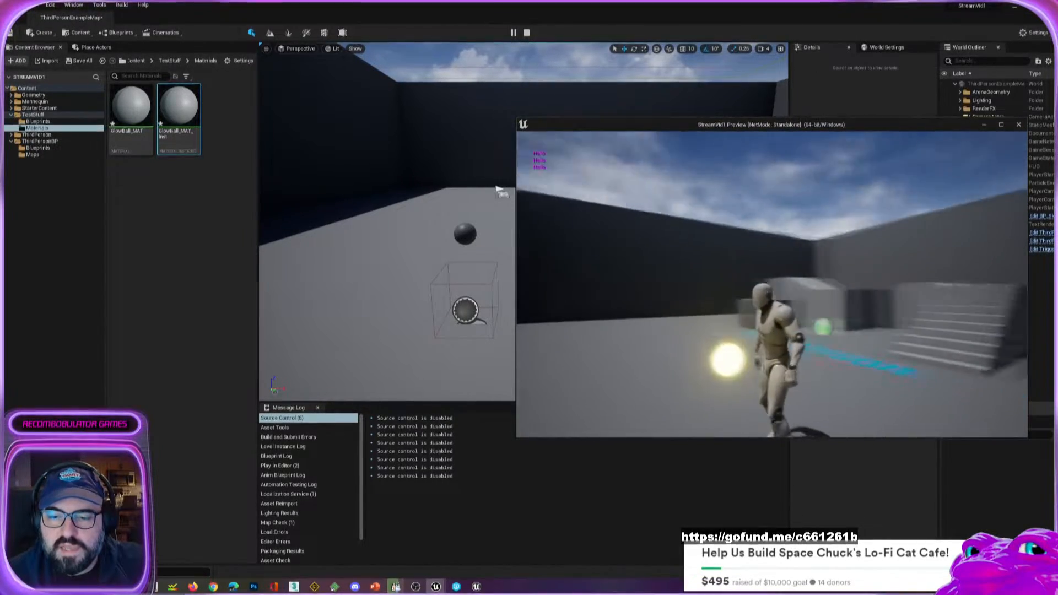
key("s")
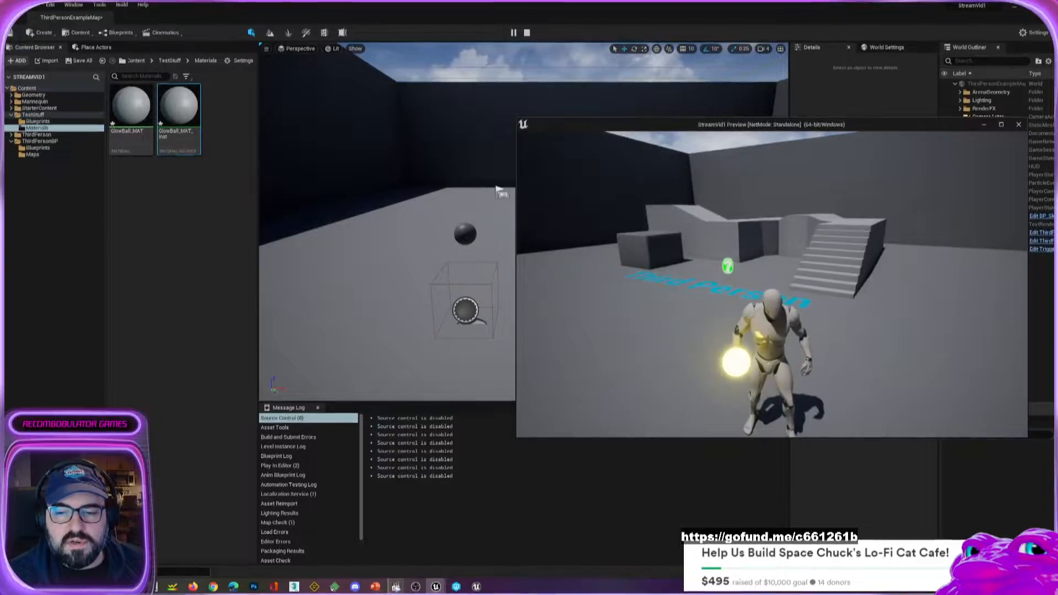
key("Escape")
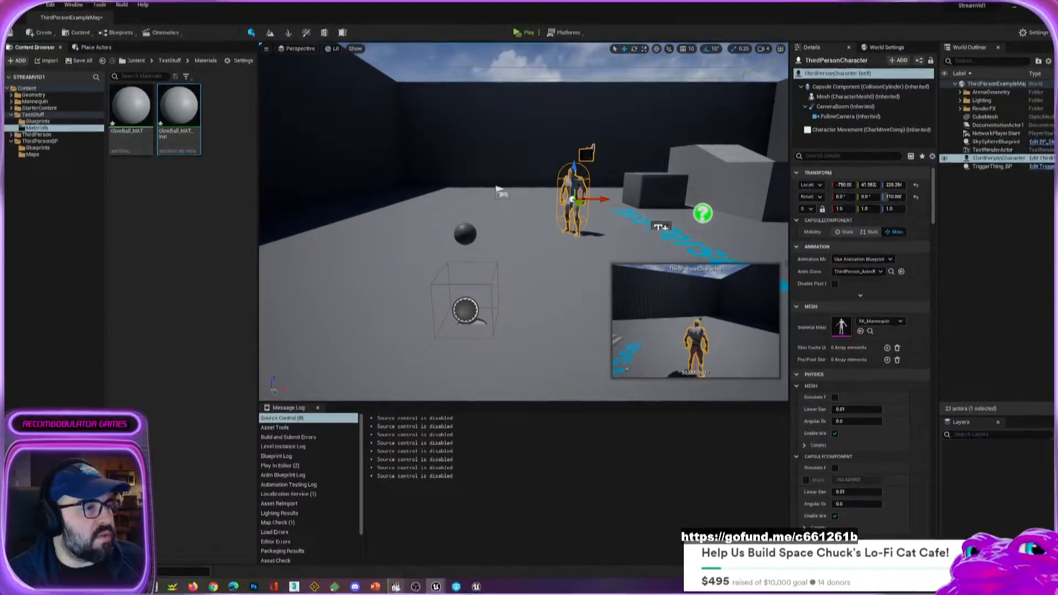
Examine the sphere and trigger box in TriggerThing_BP, and inspect the Sine node's settings in GlowBall_MAT.
left_click_drag(0, 77, 417, 35)
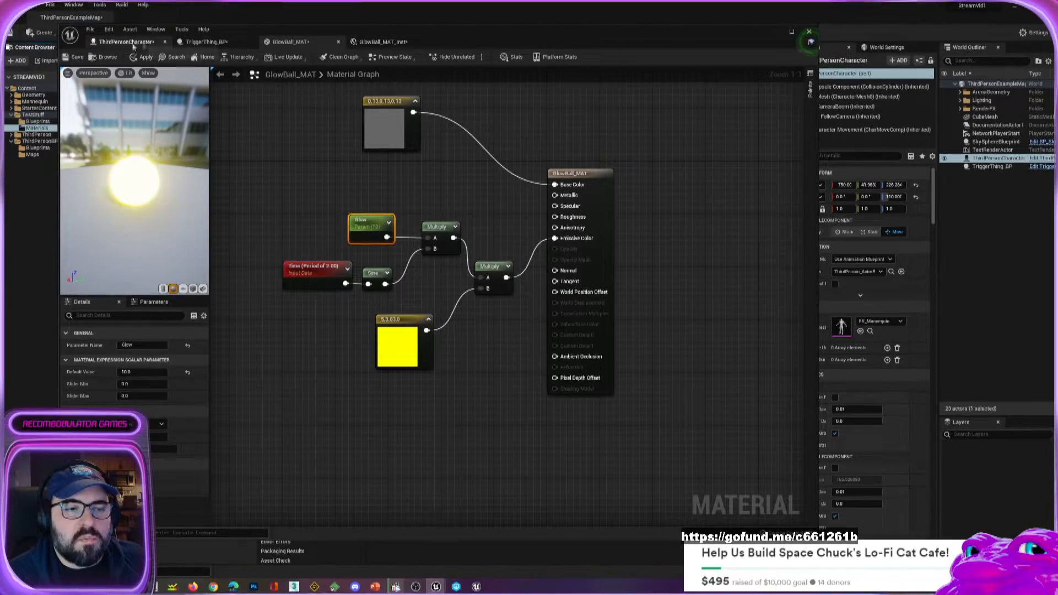
left_click(205, 41)
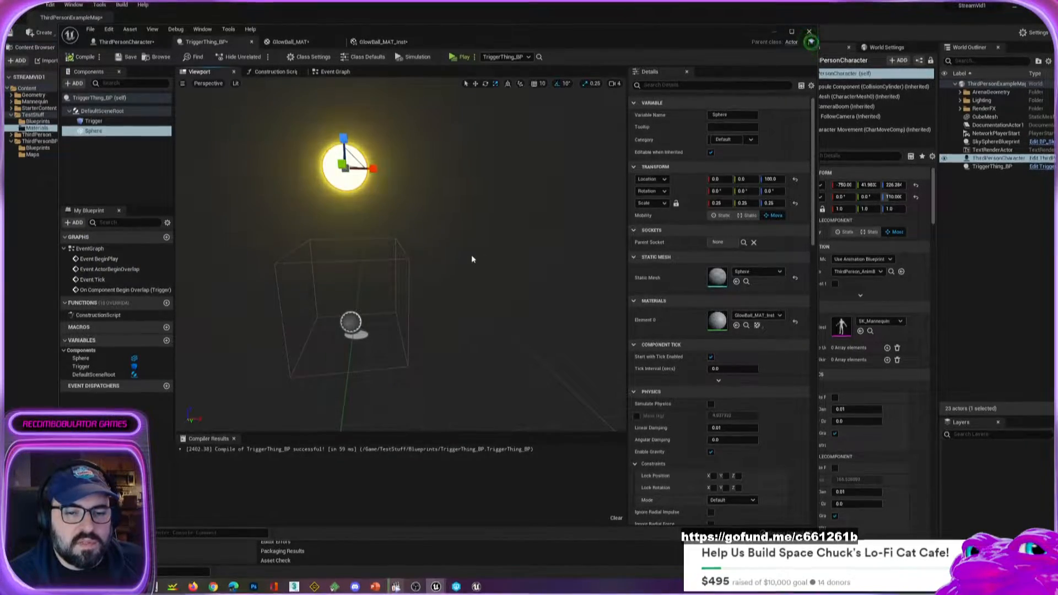
left_click(407, 343)
scroll(504, 359, "down", 4)
mouse_move(504, 359)
left_mouse_down("alt")
mouse_move(358, 358)
mouse_move(499, 358)
left_mouse_up("alt")
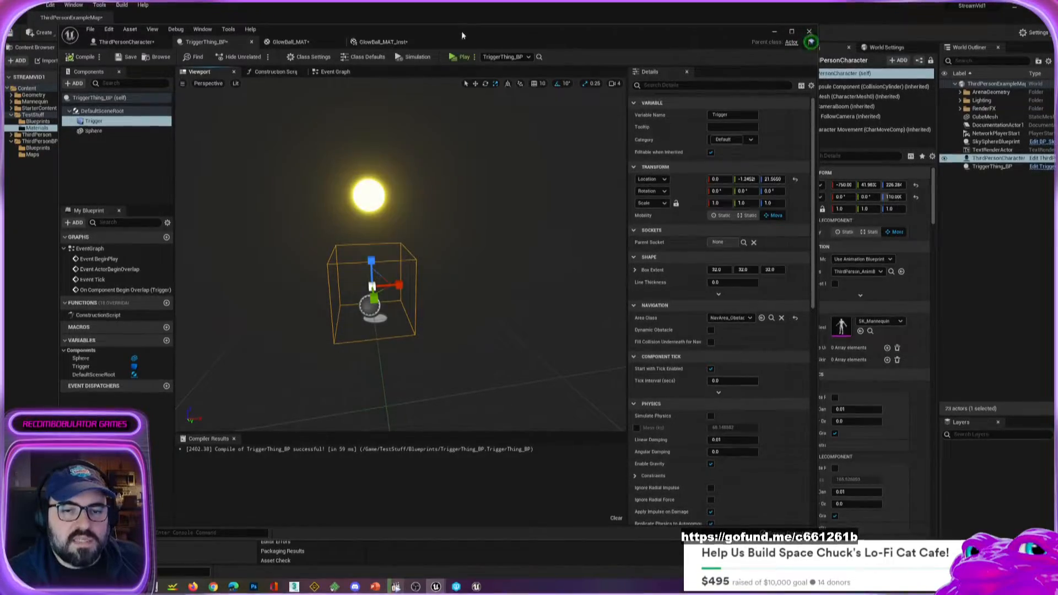
left_click(291, 43)
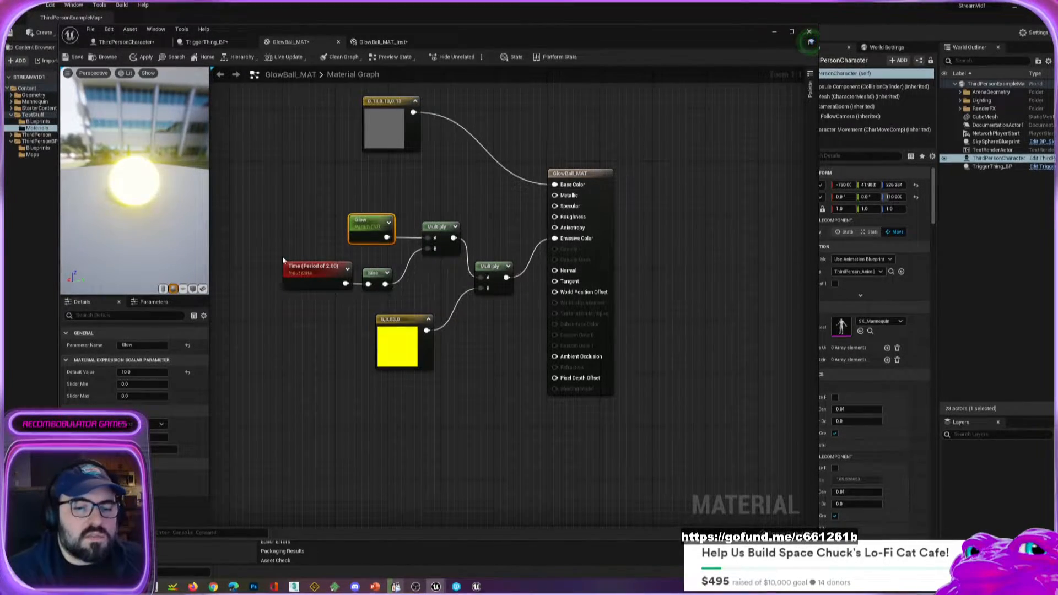
left_click(375, 273)
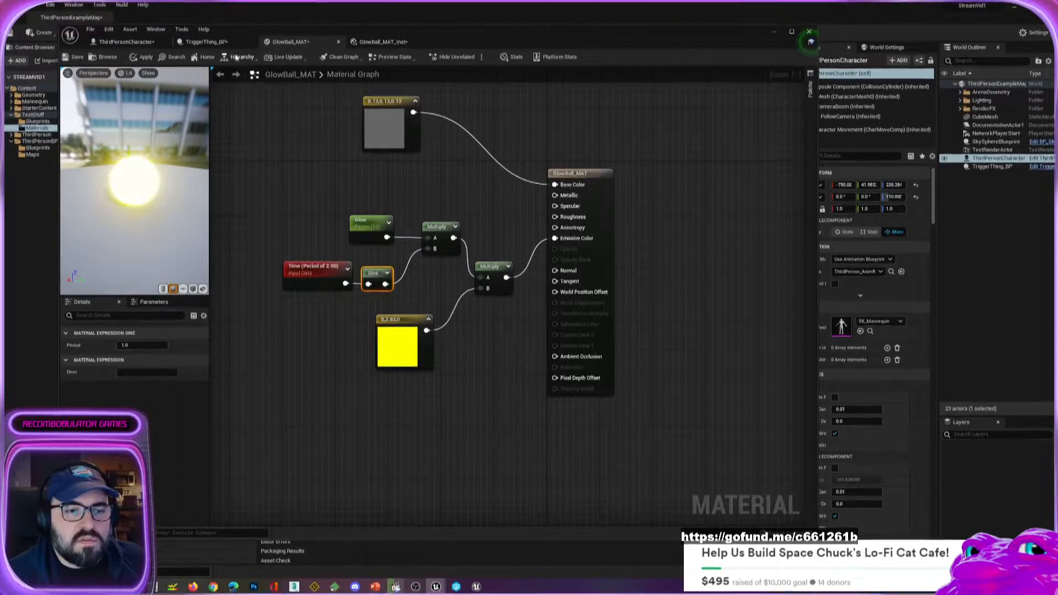
Examine the glowing sphere's Z location in the TriggerThing_BP viewport.
left_click(205, 42)
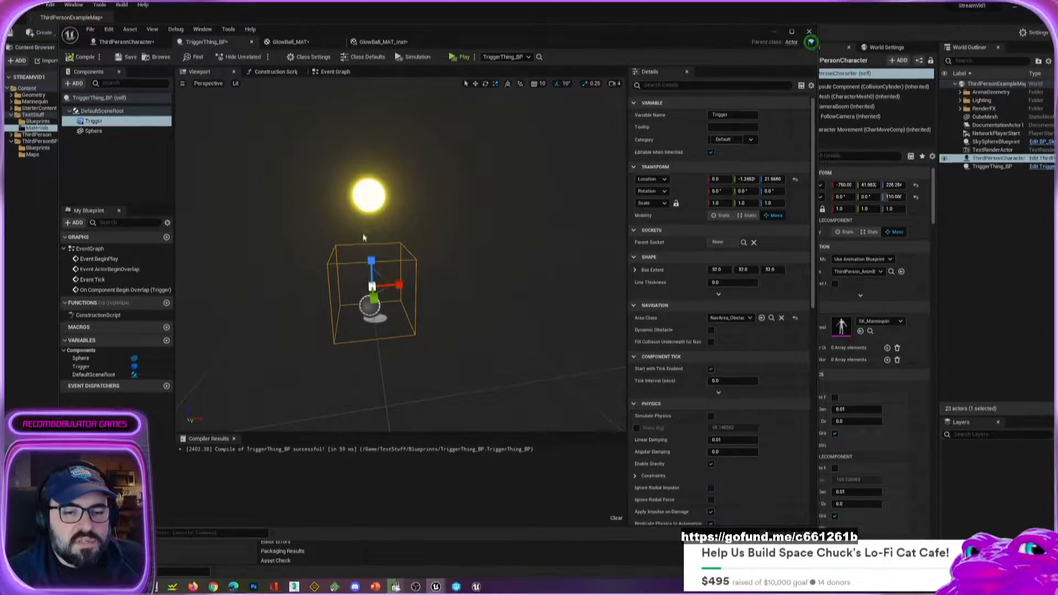
scroll(363, 237, "down", 2)
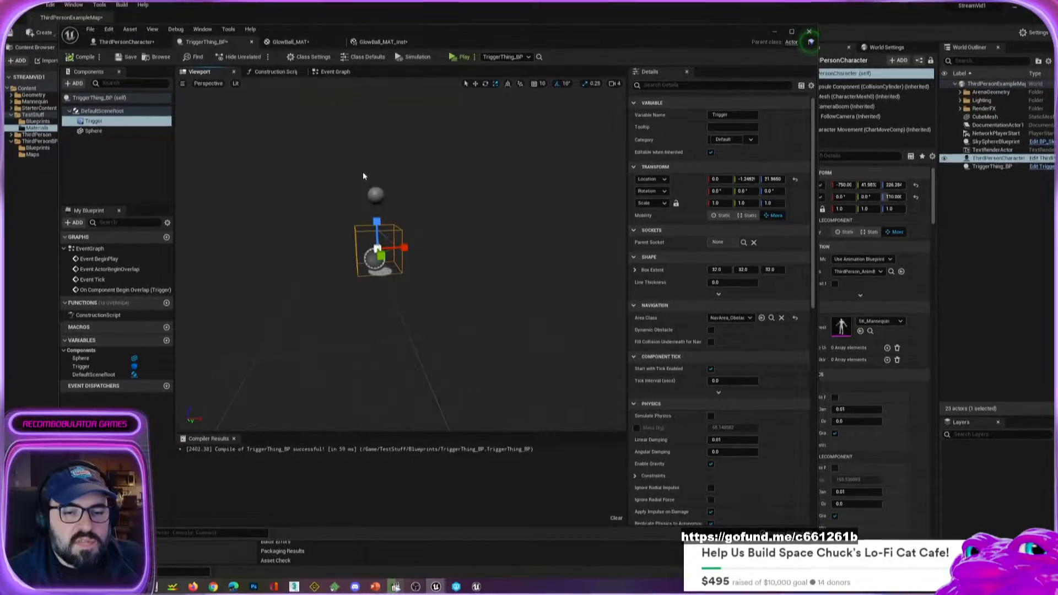
left_click(379, 197)
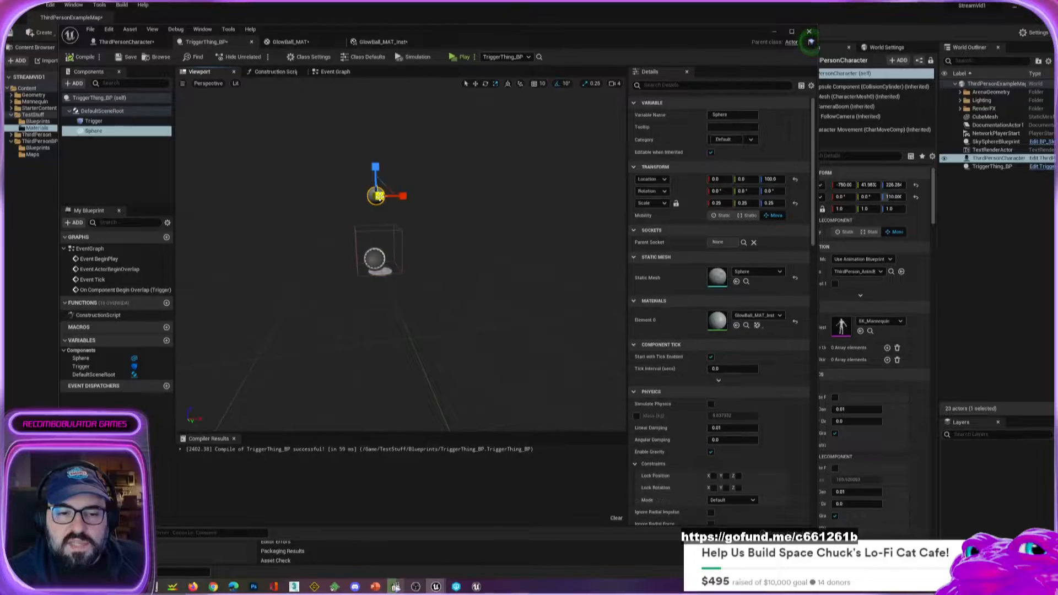
left_click(774, 179)
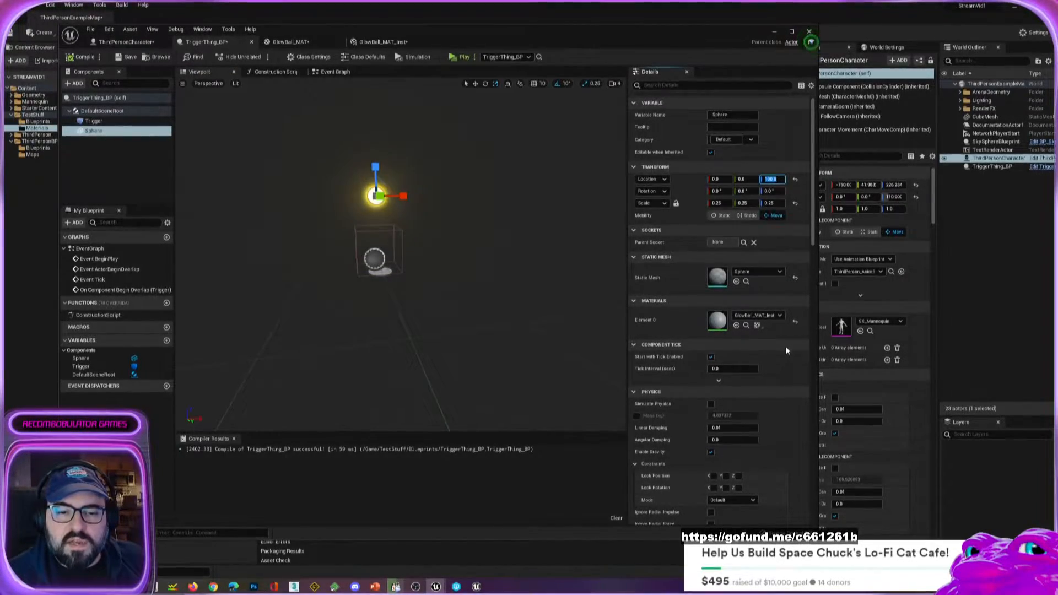
Add a Timeline node wired to the execution output of Event BeginPlay in TriggerThing_BP's Event Graph.
left_click(328, 75)
right_click_drag(375, 185, 371, 416)
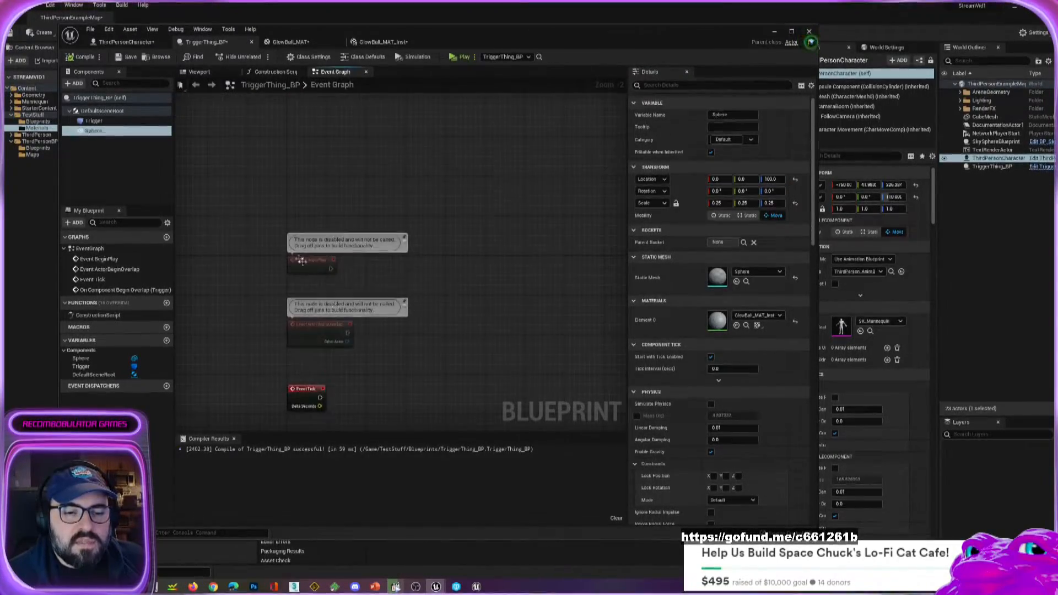
scroll(302, 260, "up", 2)
left_click(318, 271)
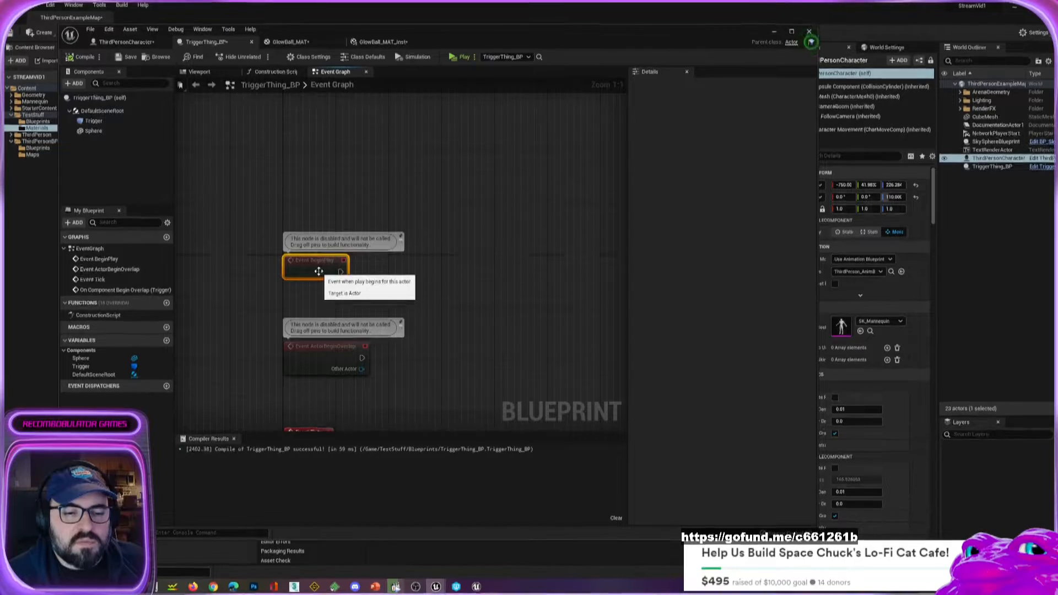
left_click_drag(319, 271, 425, 139)
type("time")
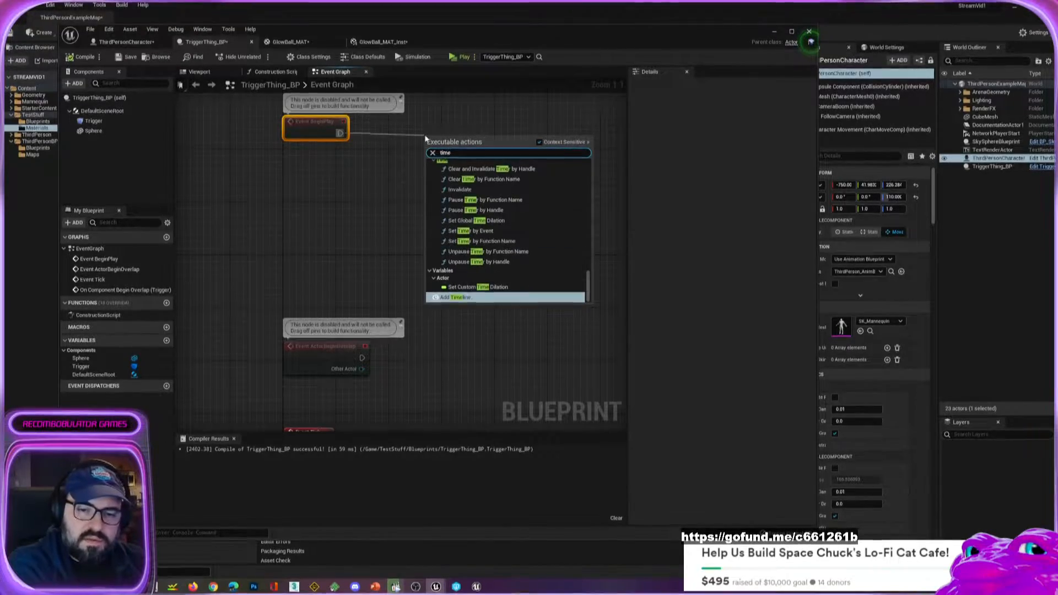
key("Return")
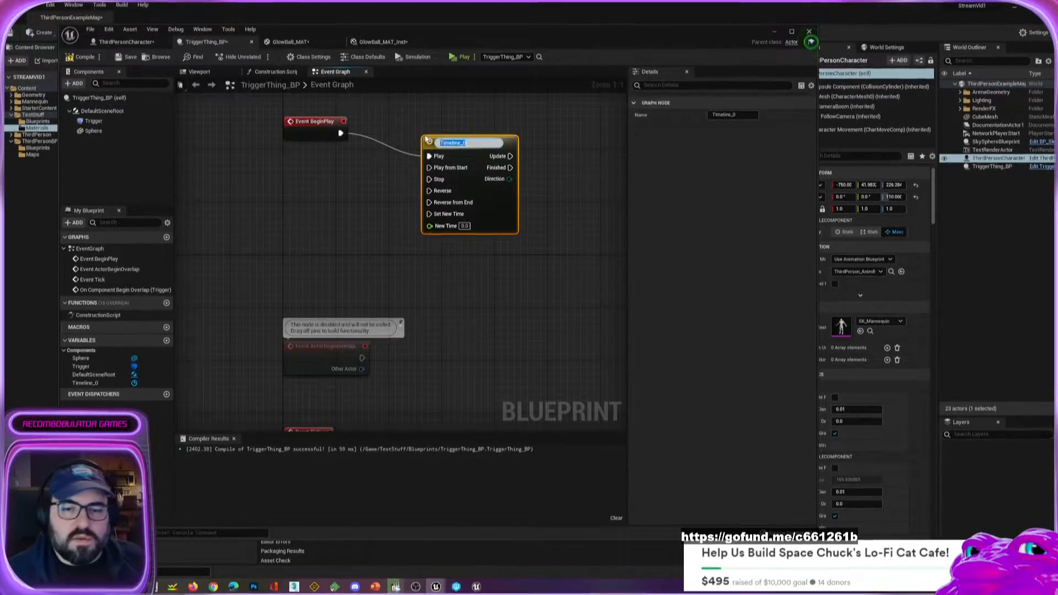
Name the timeline bounce and line it up with the Event BeginPlay node.
type("bou")
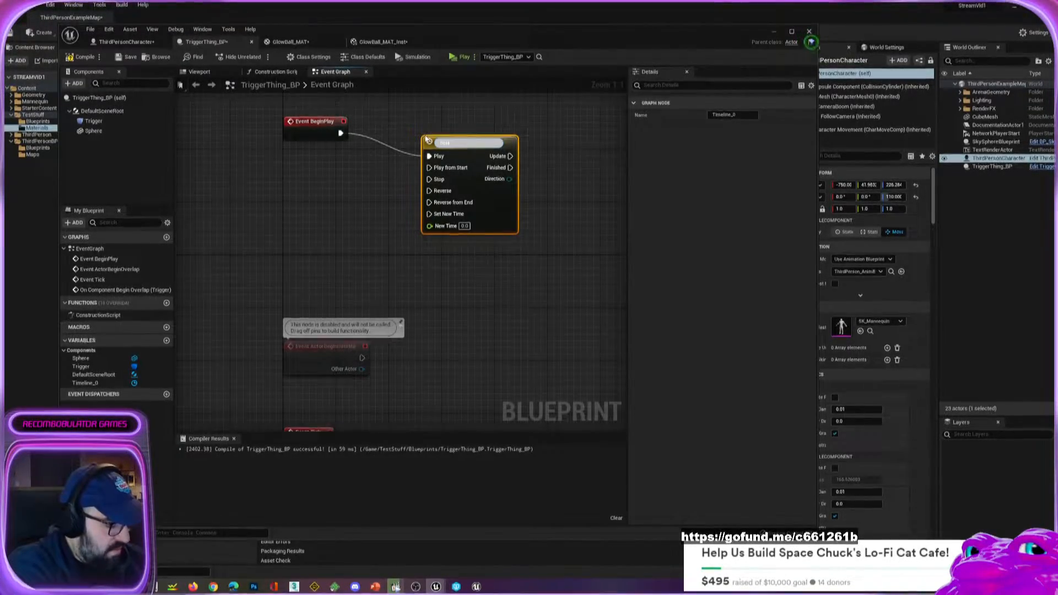
type("nce")
key("Return")
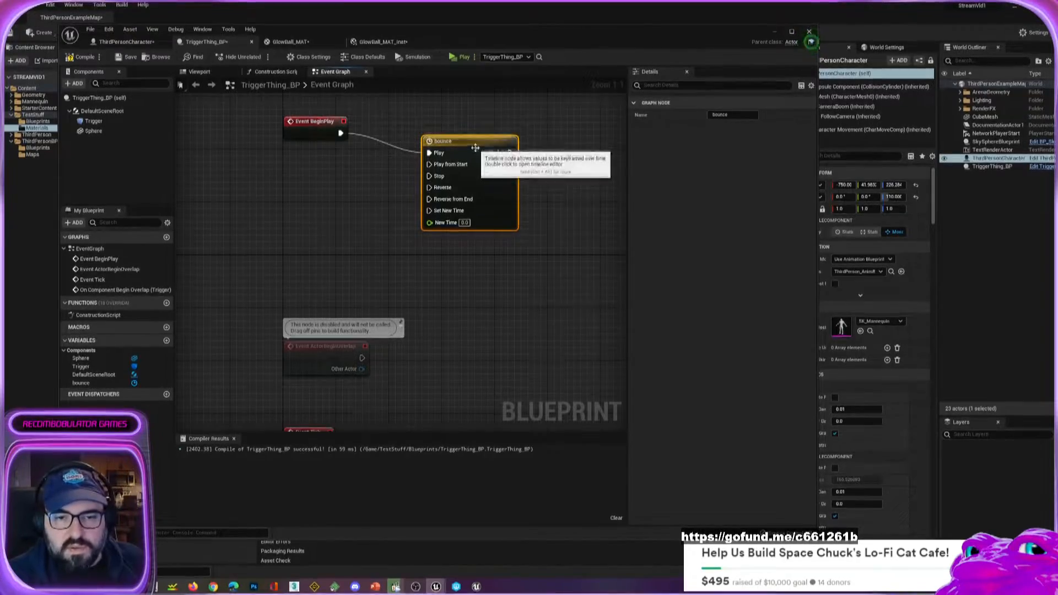
left_click_drag(425, 139, 438, 119)
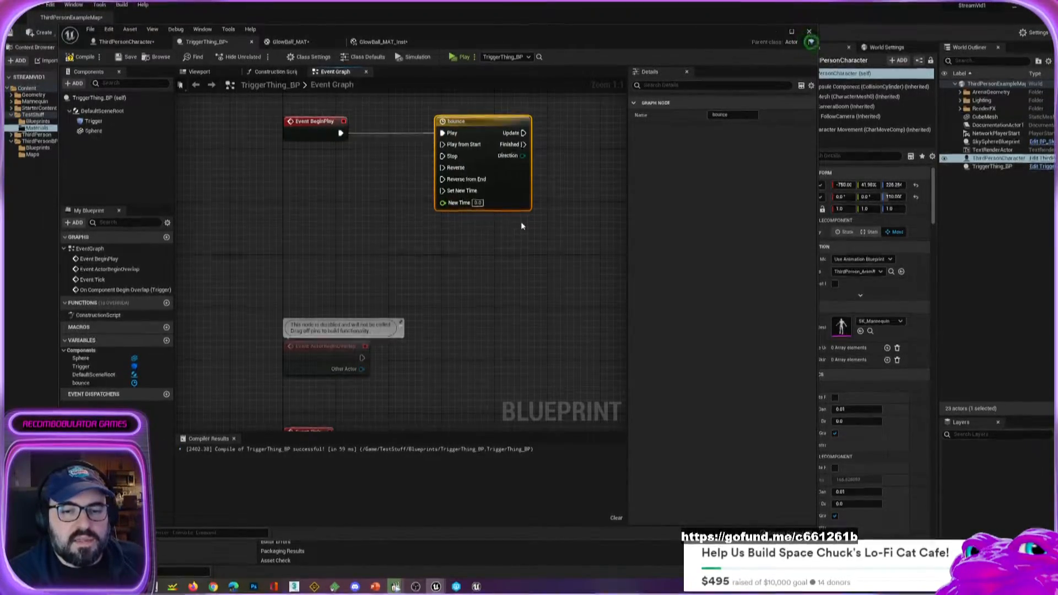
Open the bounce timeline for editing and add a float track with its default name.
double_click(504, 194)
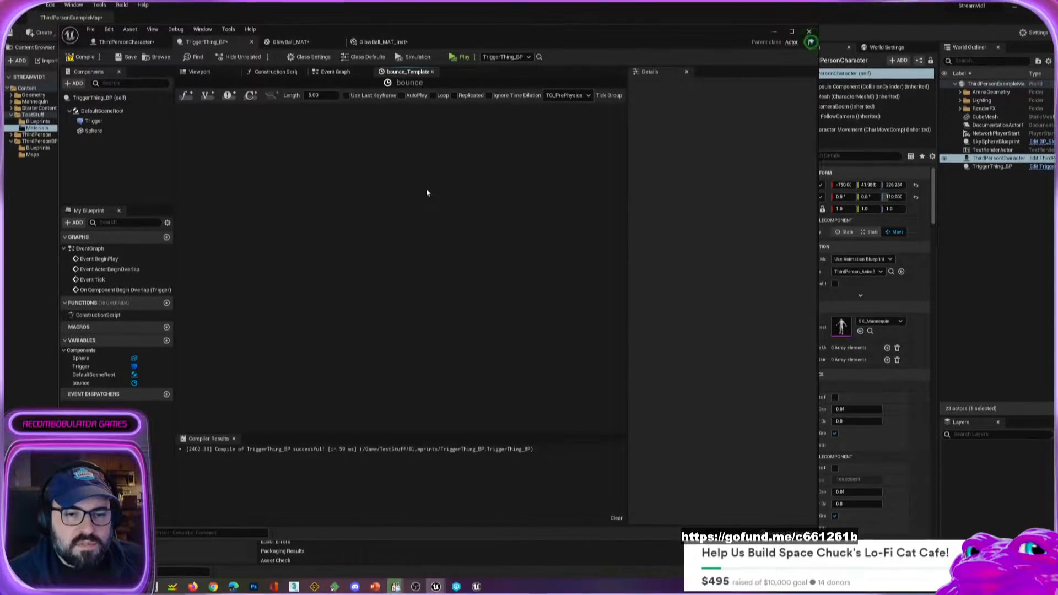
left_click(187, 97)
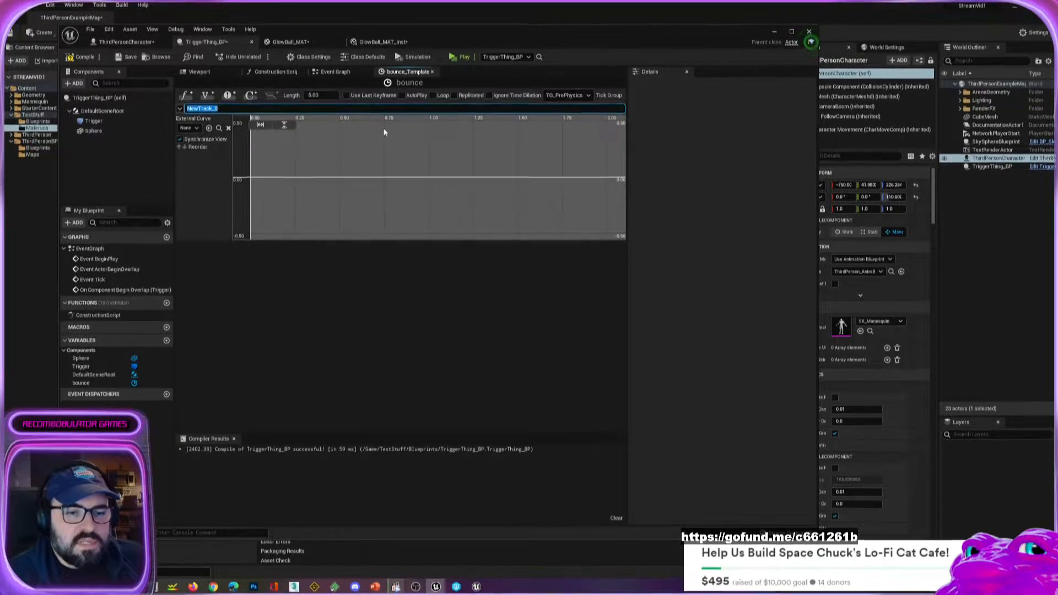
mouse_move(366, 149)
right_mouse_down()
mouse_move(364, 158)
mouse_move(387, 148)
mouse_move(366, 160)
right_mouse_up()
Add a key to the float track's curve at time 0 with a value of 100.
right_click(275, 190)
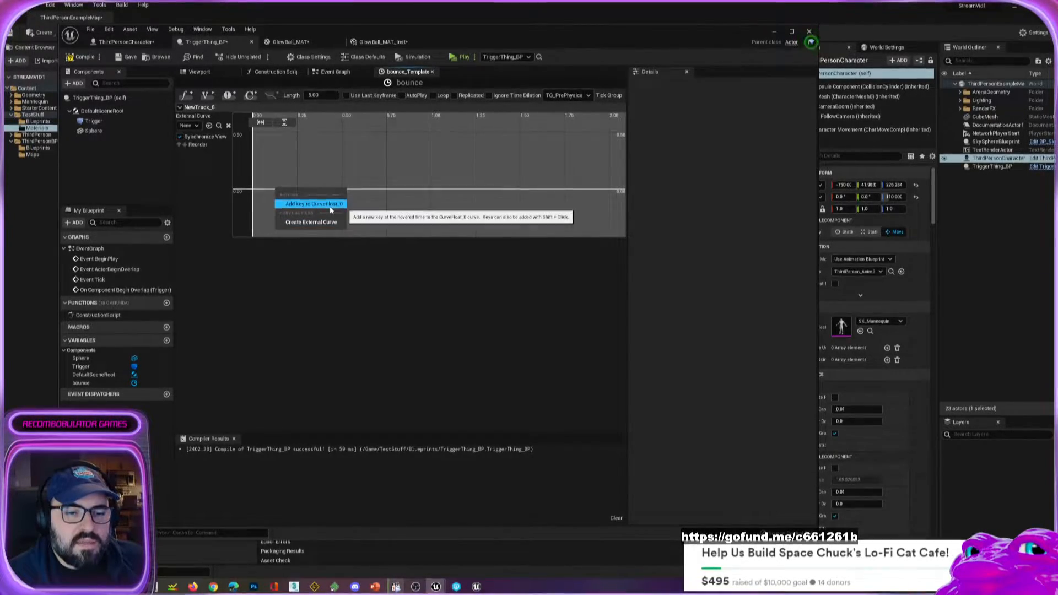
left_click(329, 204)
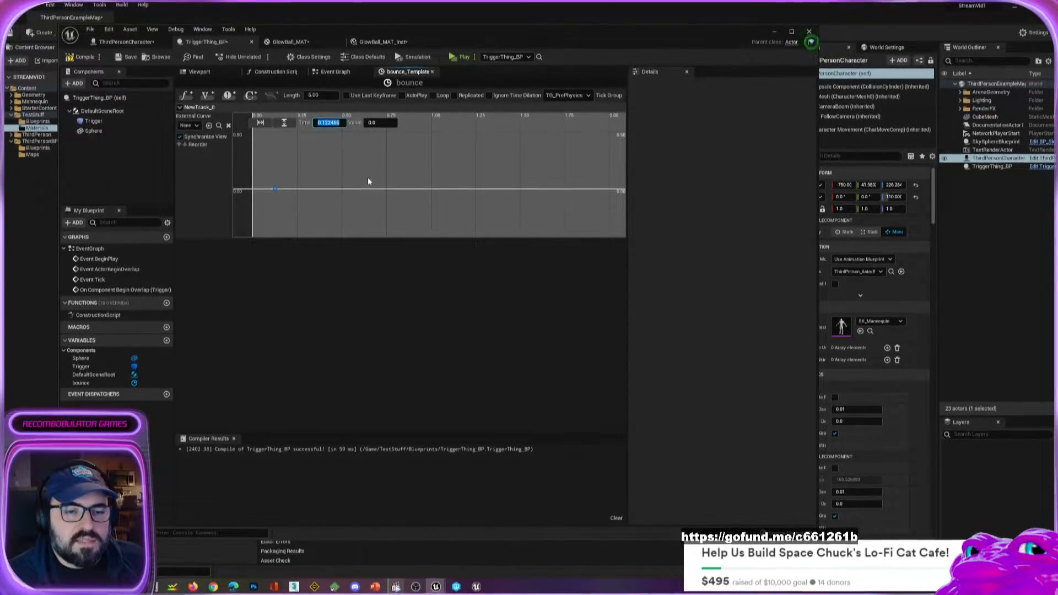
type("0")
key("Tab")
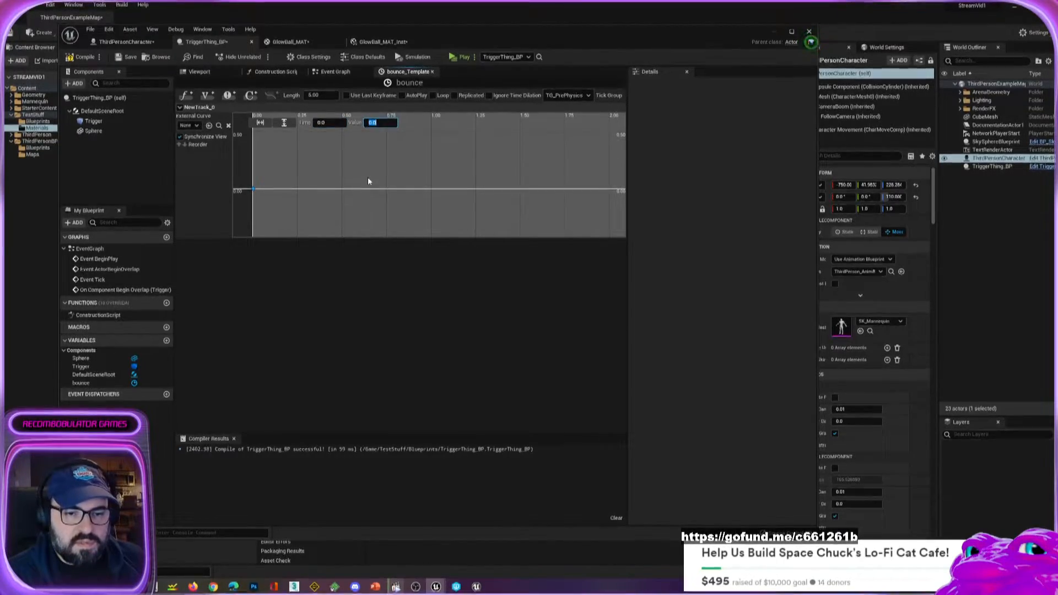
type("1")
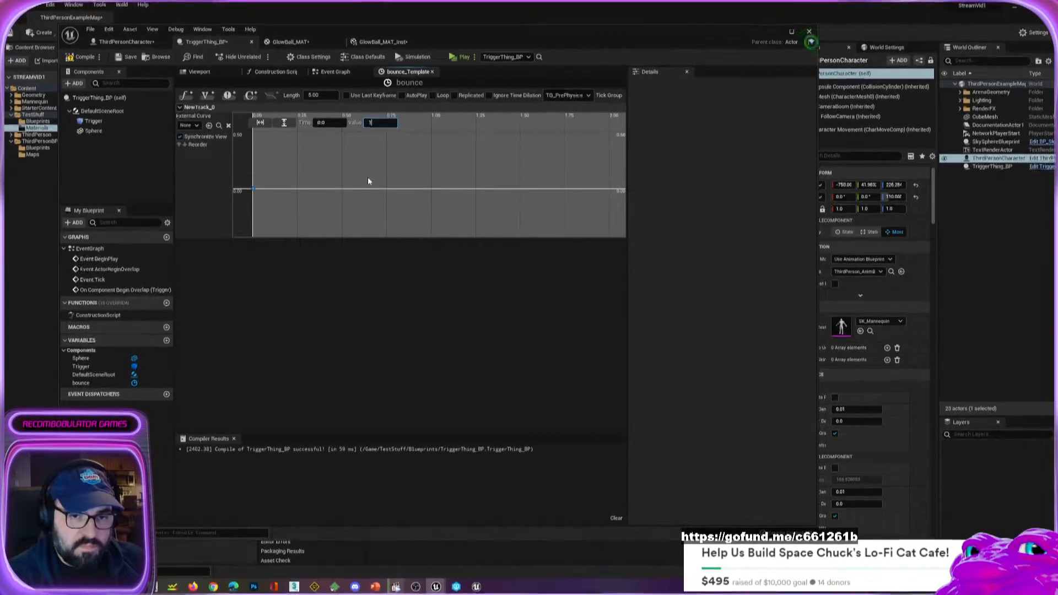
type("00")
key("Return")
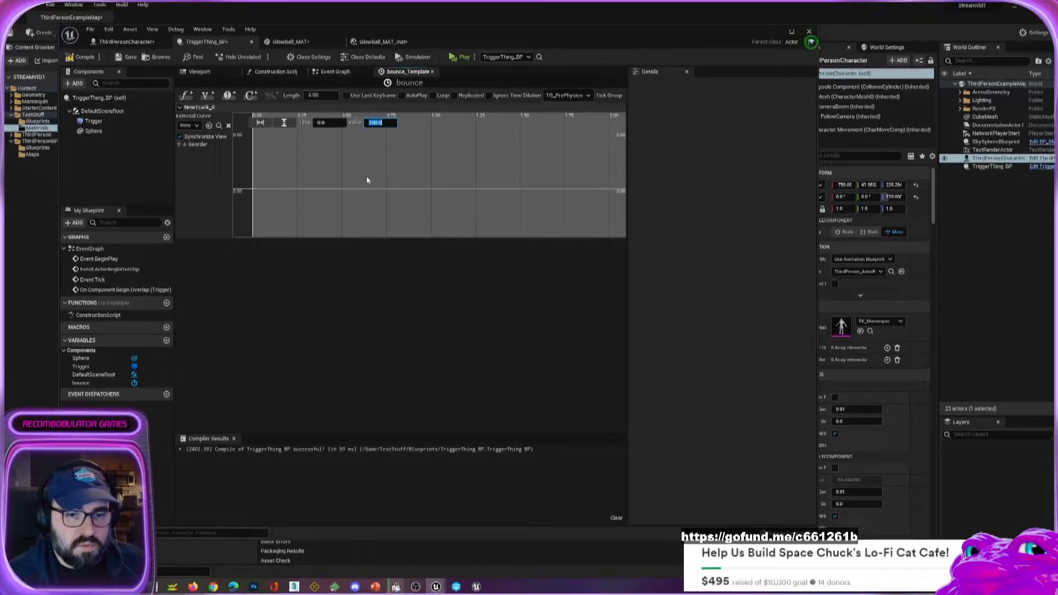
Examine the float track's curve around the key at time 0, and fit the curve horizontally and vertically.
right_click_drag(367, 180, 358, 207)
scroll(368, 192, "down", 6)
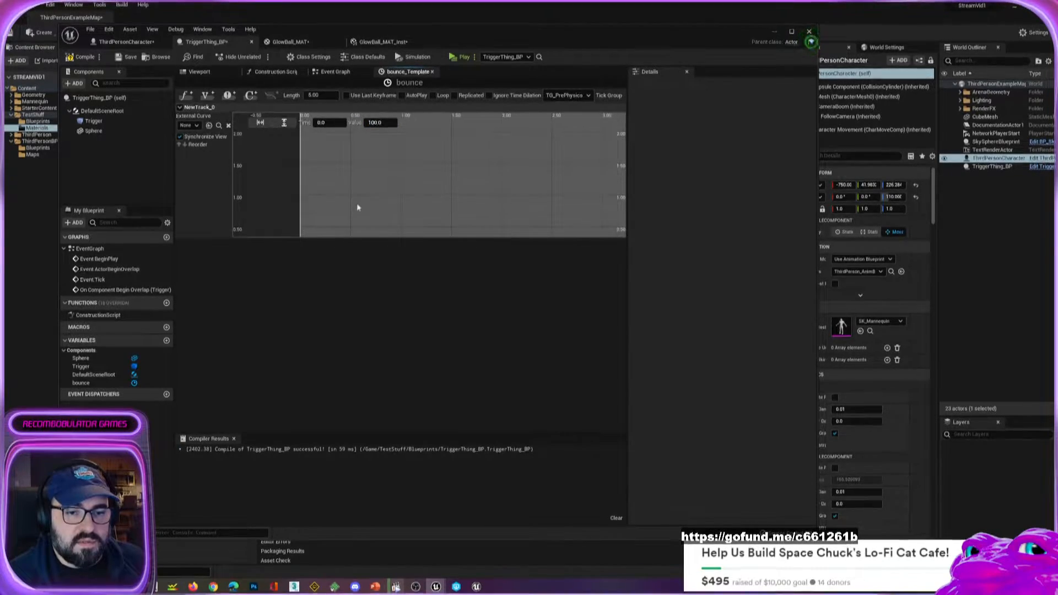
scroll(358, 207, "down", 20)
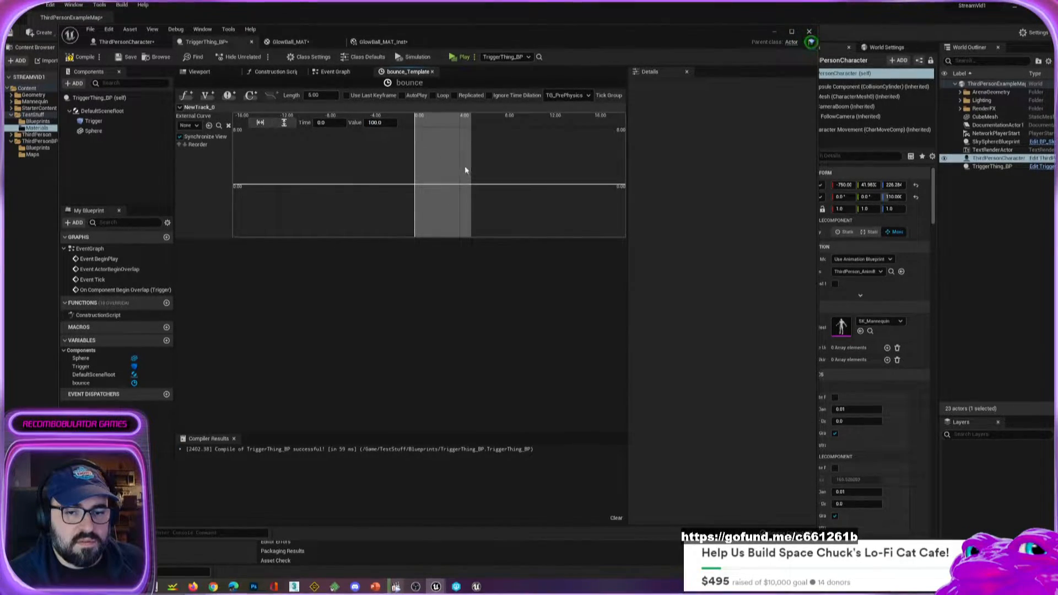
scroll(462, 164, "down", 20)
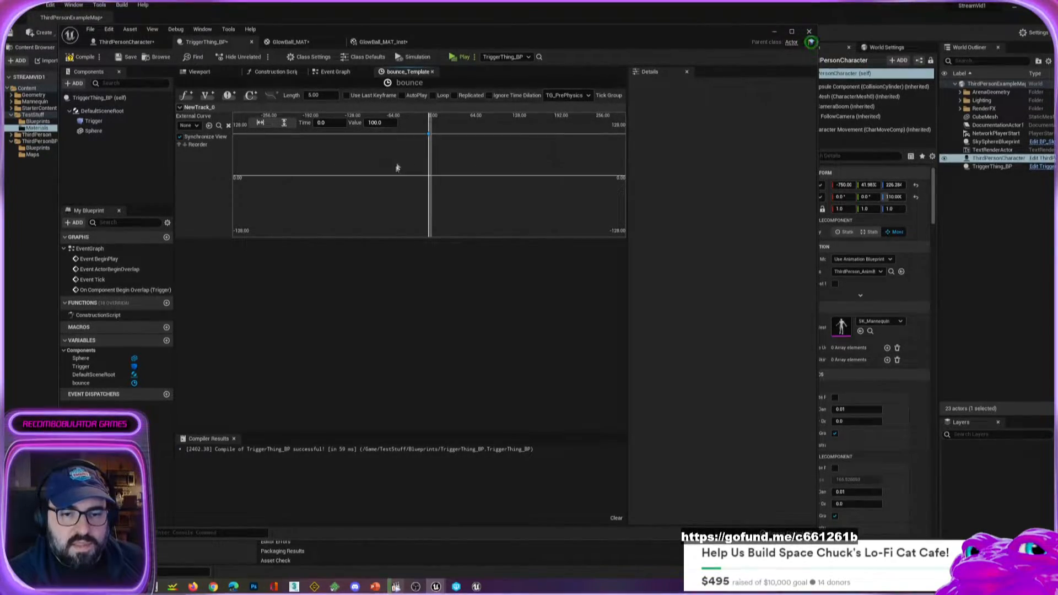
scroll(412, 152, "up", 3)
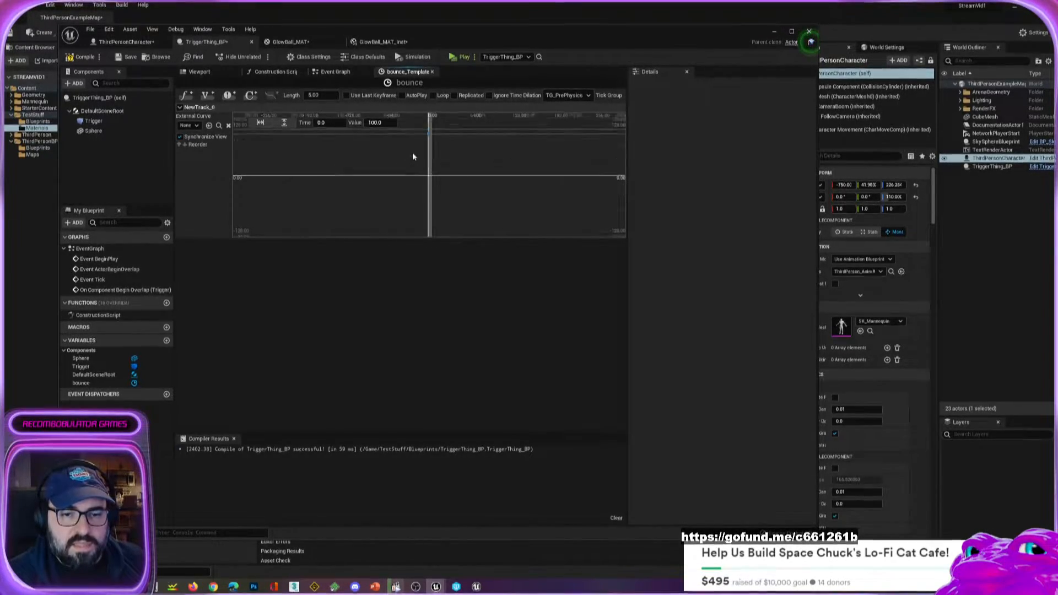
left_click(261, 124)
right_click_drag(562, 169, 454, 183)
scroll(438, 186, "down", 3)
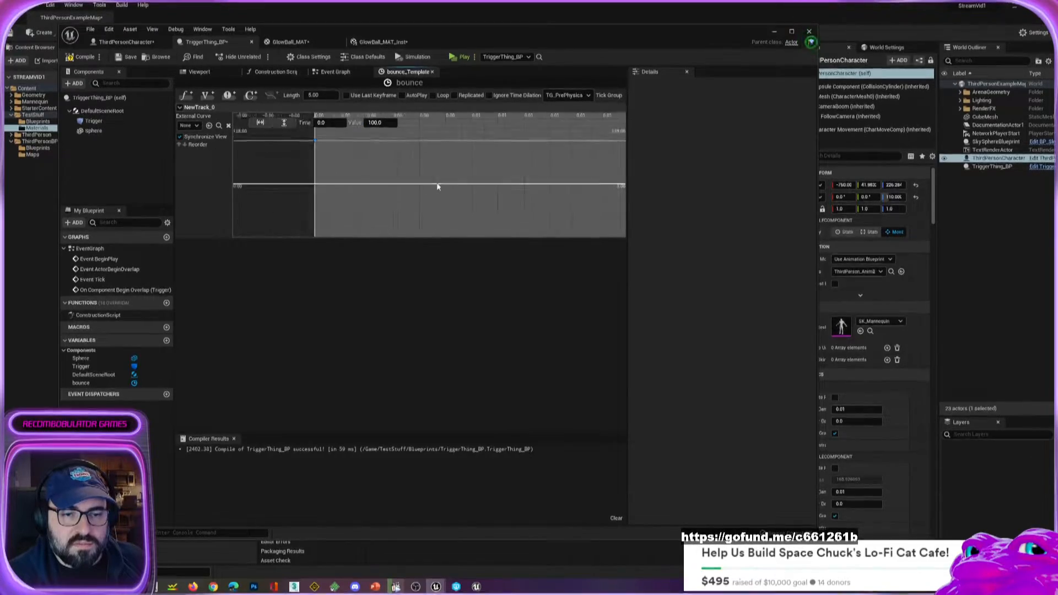
scroll(437, 185, "down", 5)
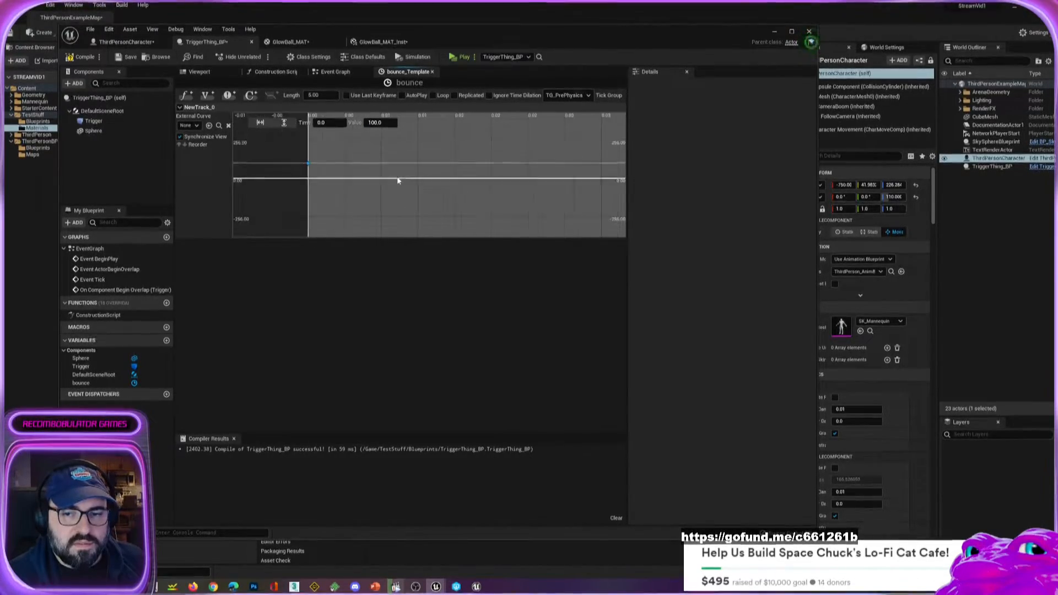
scroll(400, 180, "down", 2)
scroll(444, 180, "down", 3)
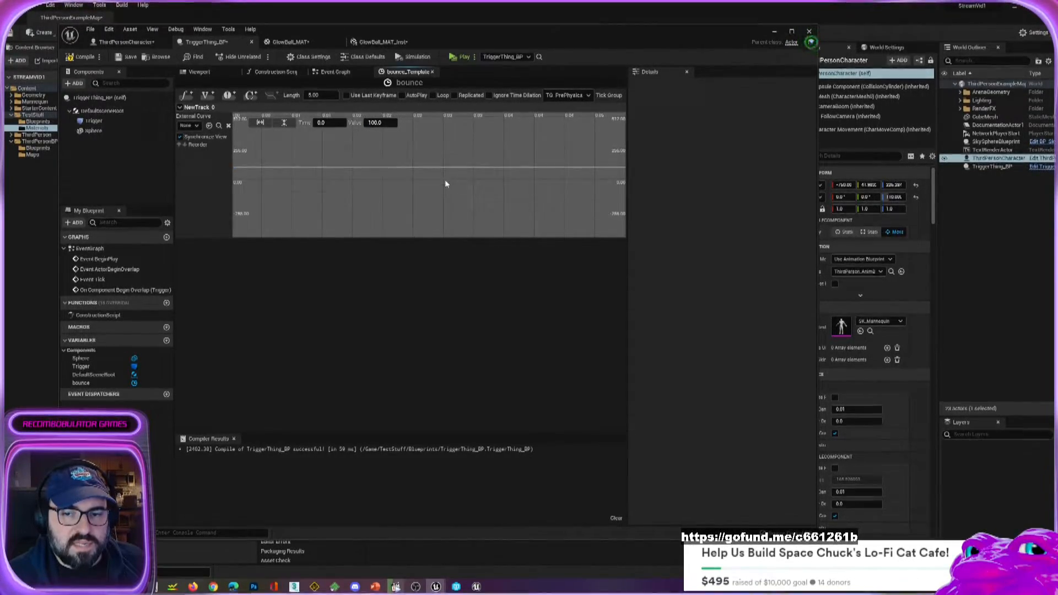
scroll(442, 187, "down", 3)
scroll(446, 180, "down", 2)
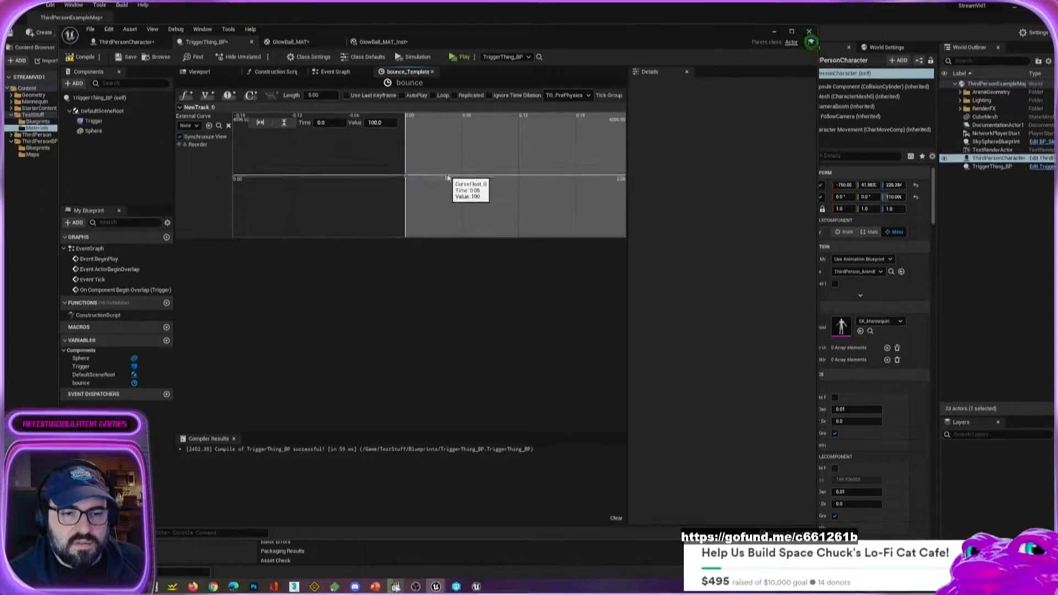
left_click(283, 122)
left_click(260, 123)
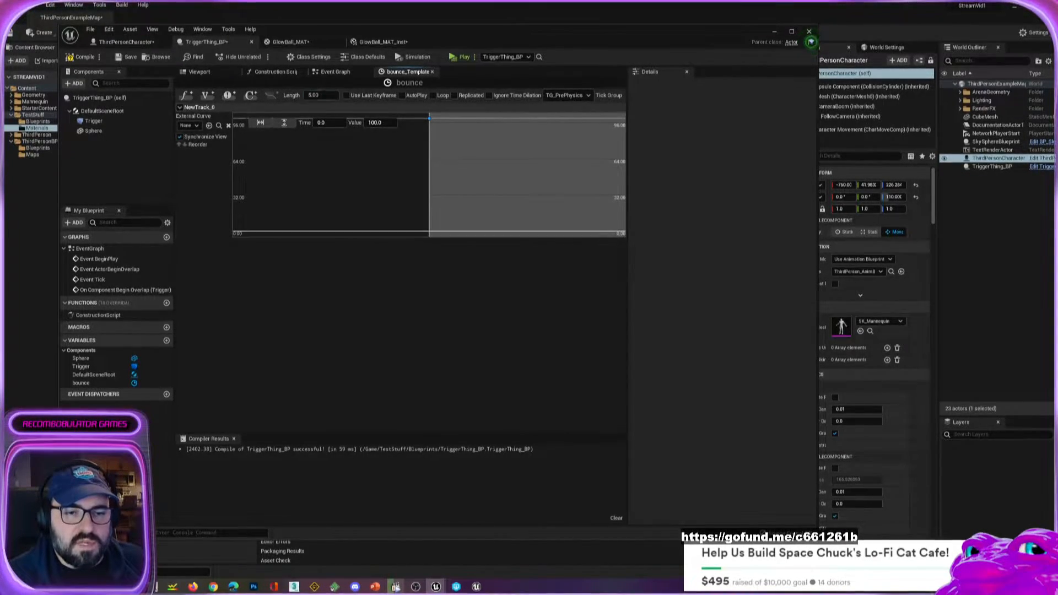
Set the bounce timeline's length to 2 and add a second curve key at time 2 with value 100.
left_click(314, 95)
type("2")
key("Tab")
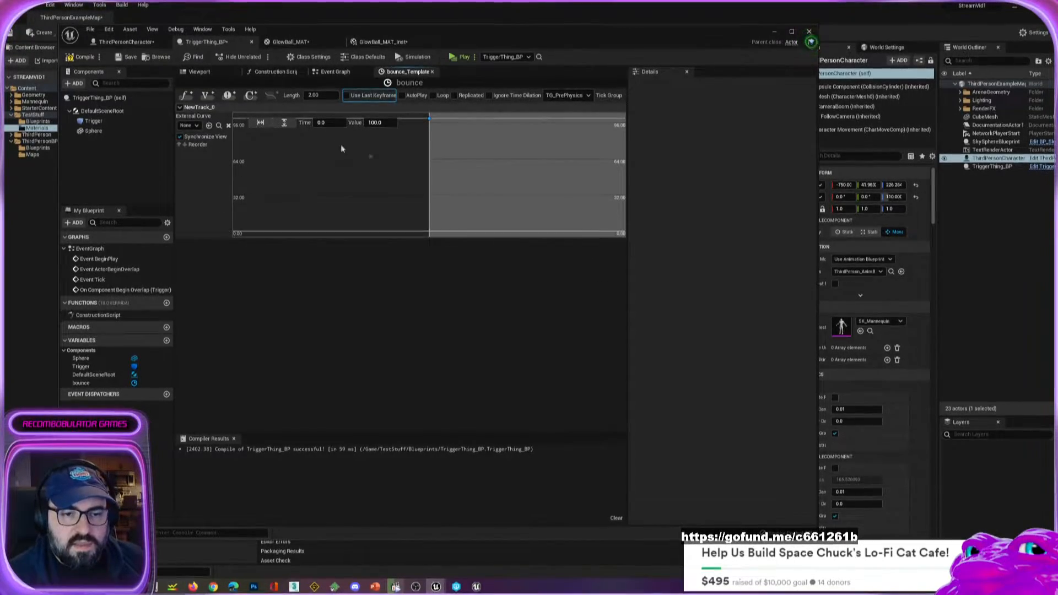
right_click(510, 152)
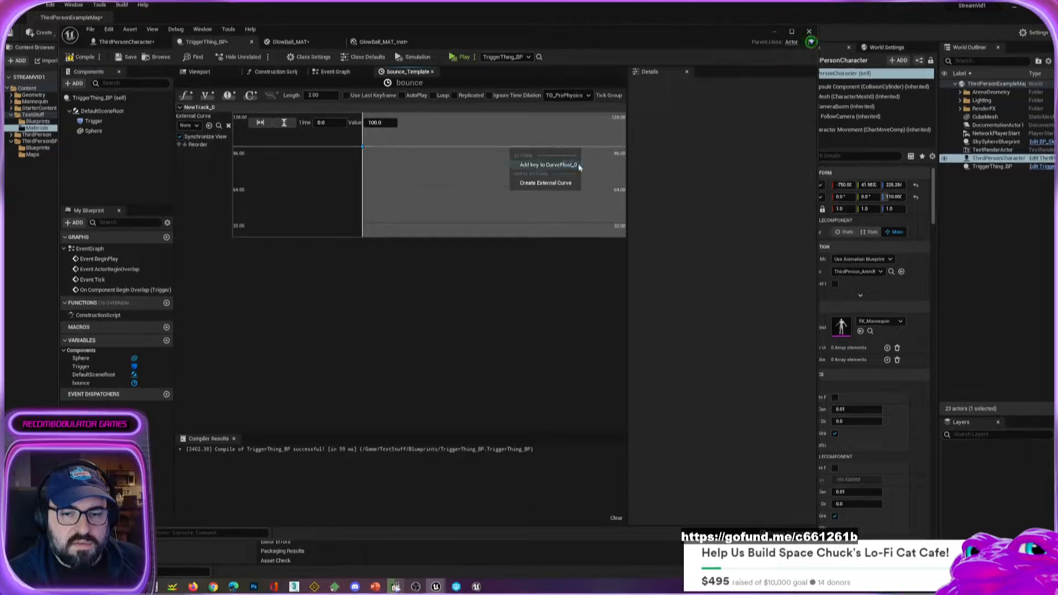
left_click(551, 165)
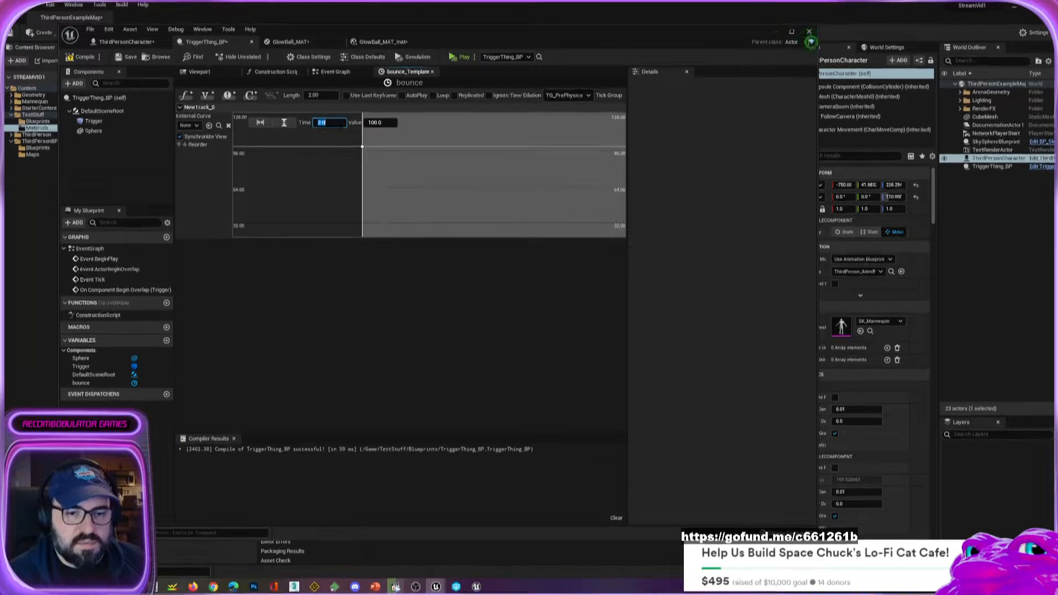
Add a third key midway along the float track's curve at about time 1 and lower it to about 40.
scroll(493, 197, "down", 20)
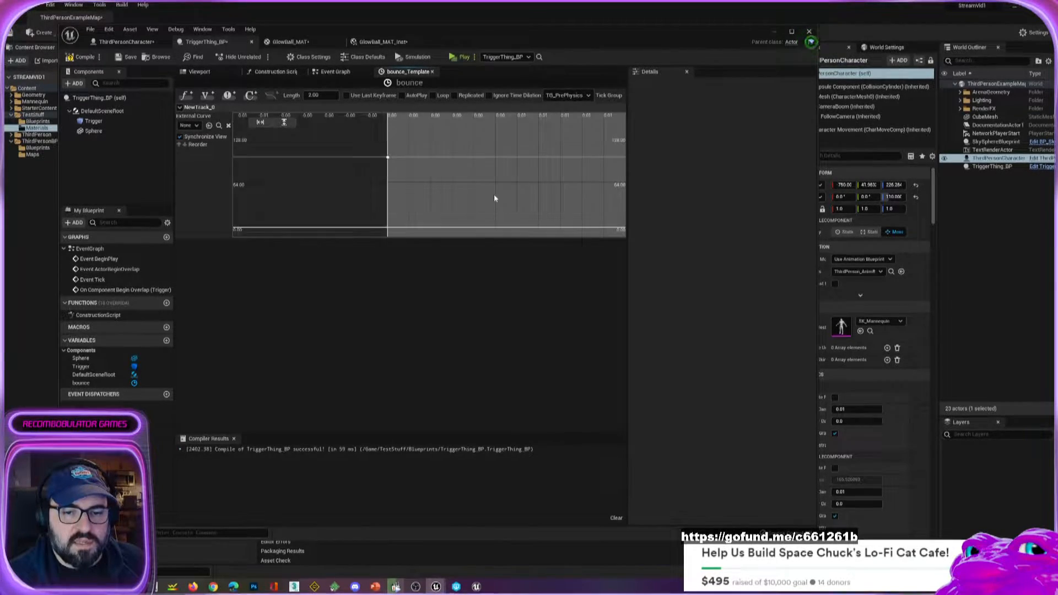
right_click_drag(525, 184, 355, 179)
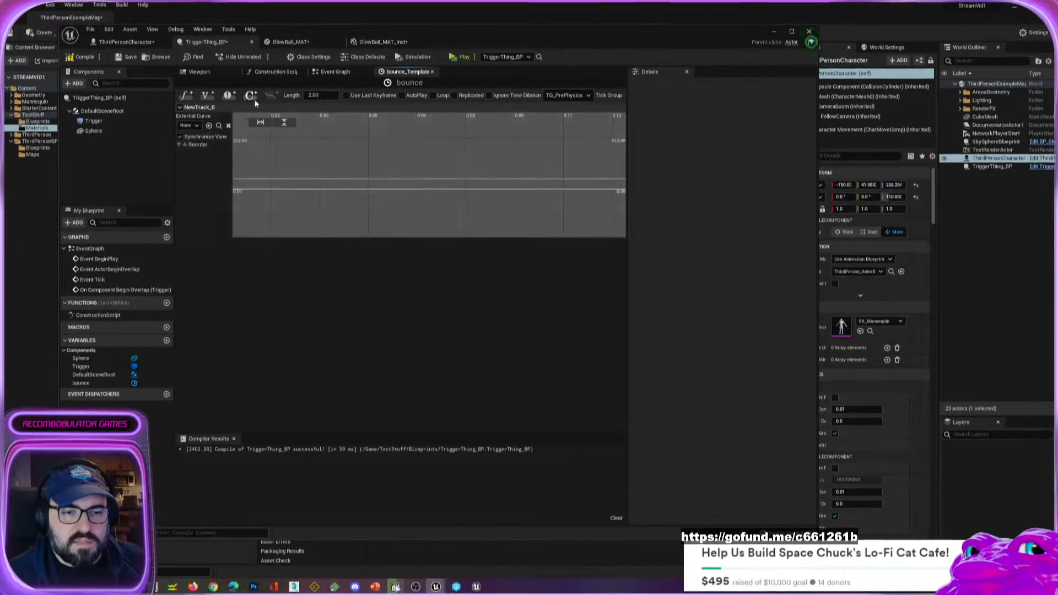
left_click(260, 123)
left_click(284, 123)
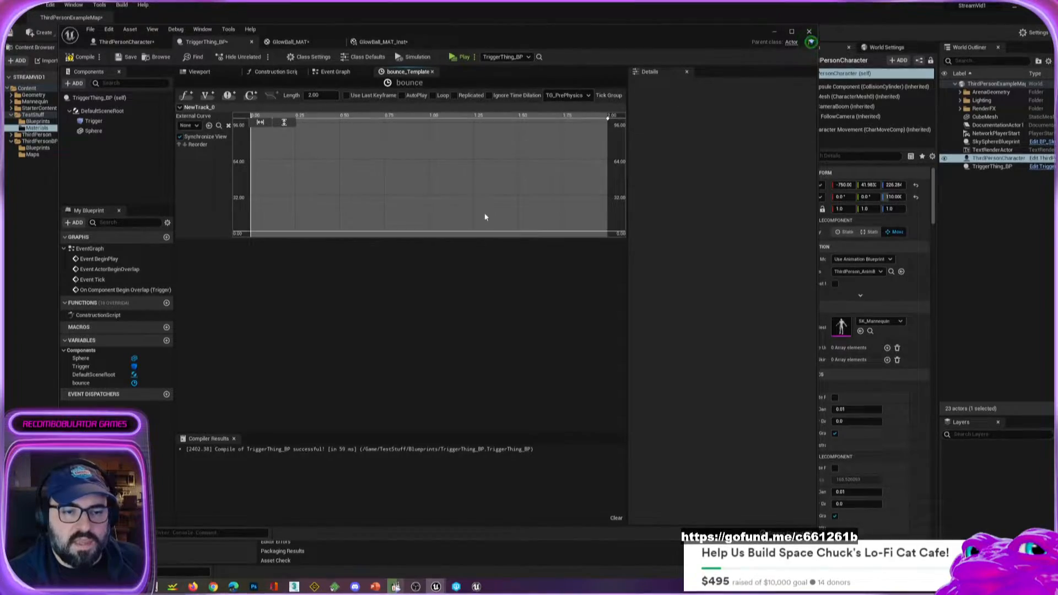
scroll(365, 143, "down", 2)
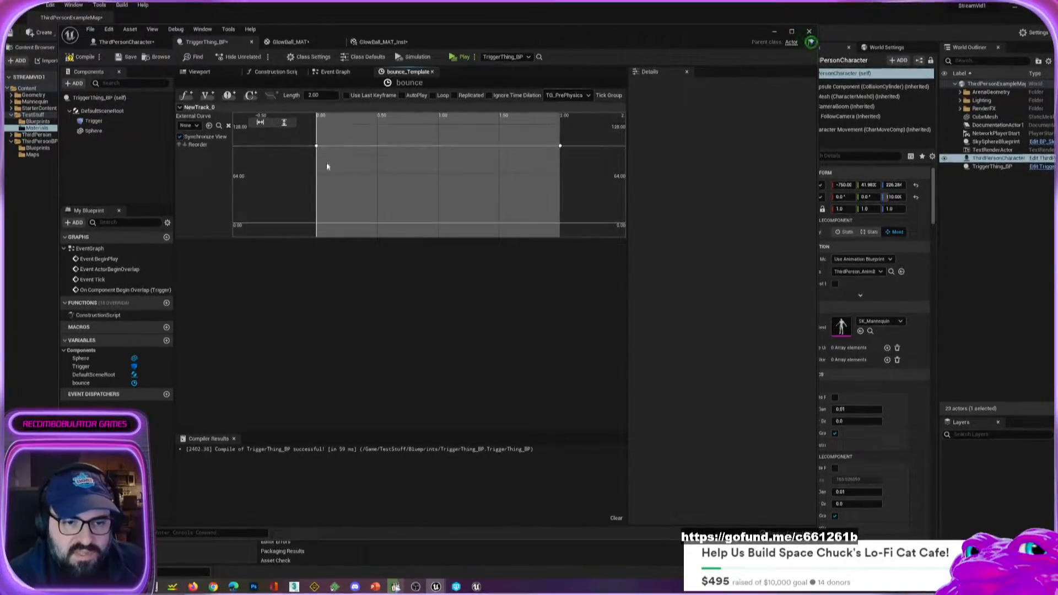
left_click(316, 145)
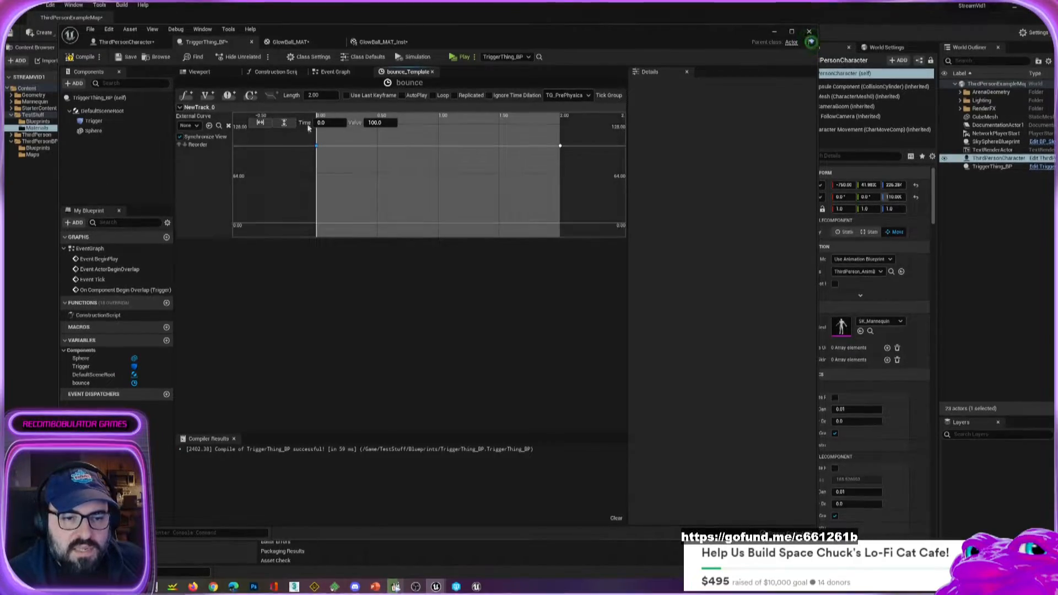
left_click(560, 146)
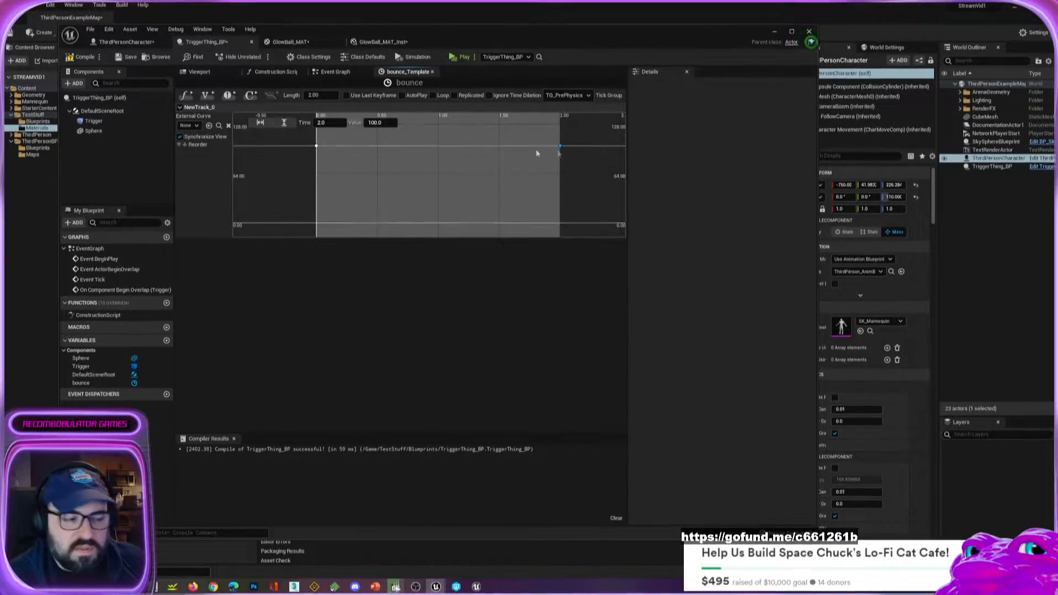
right_click(443, 148)
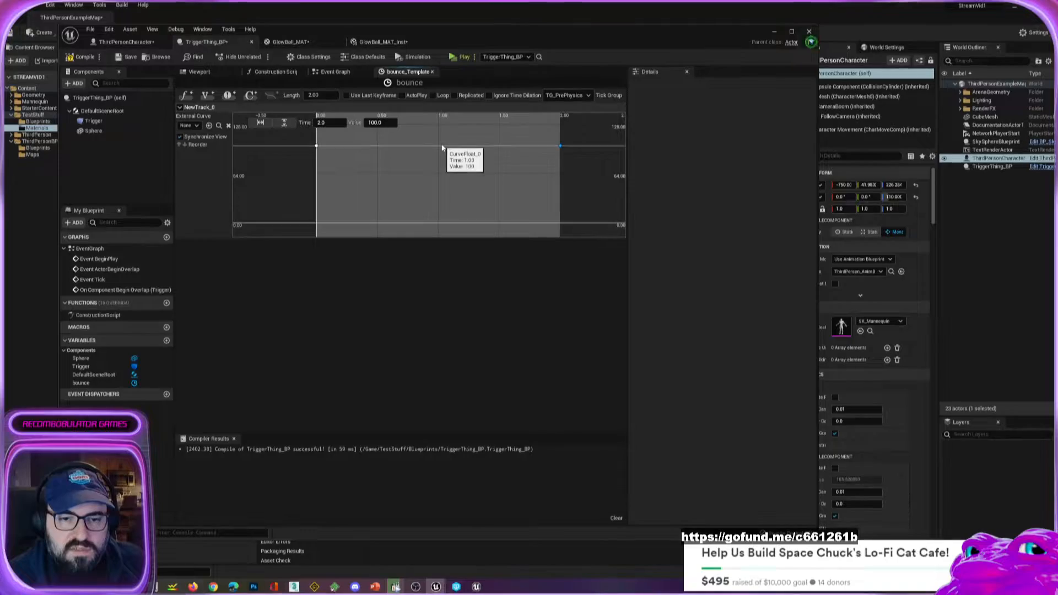
left_click(487, 164)
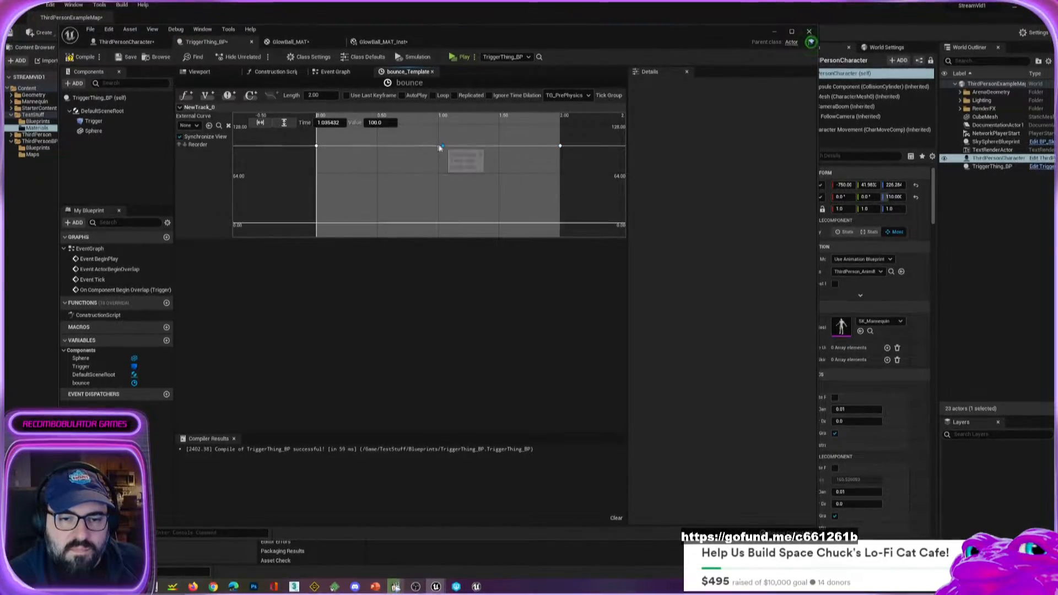
left_click_drag(441, 147, 439, 194)
Change the middle key's interpolation to a smooth cubic mode so the curve rounds at its lowest point.
right_click(439, 194)
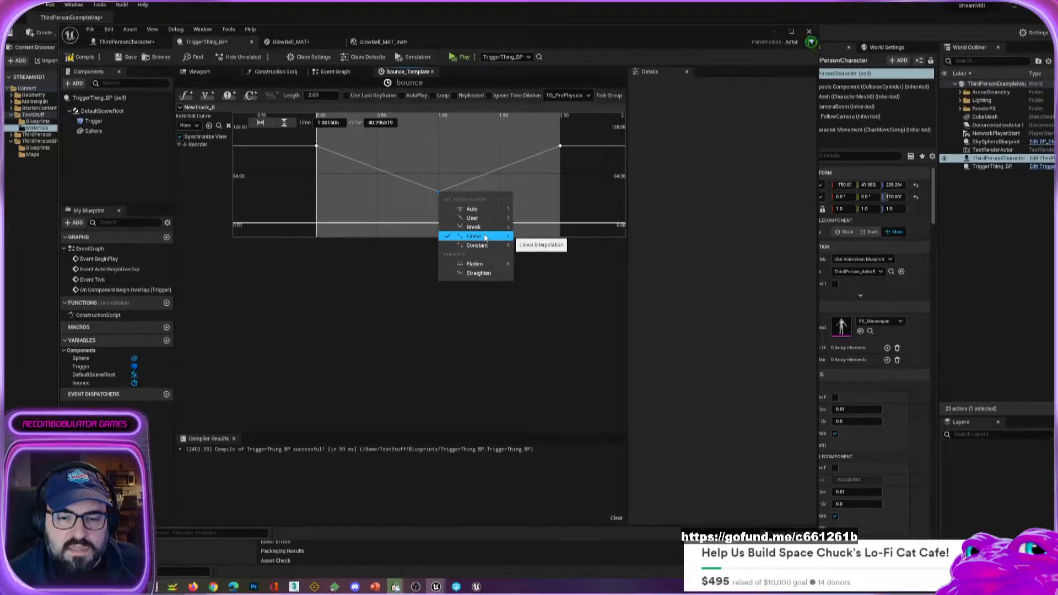
left_click(472, 209)
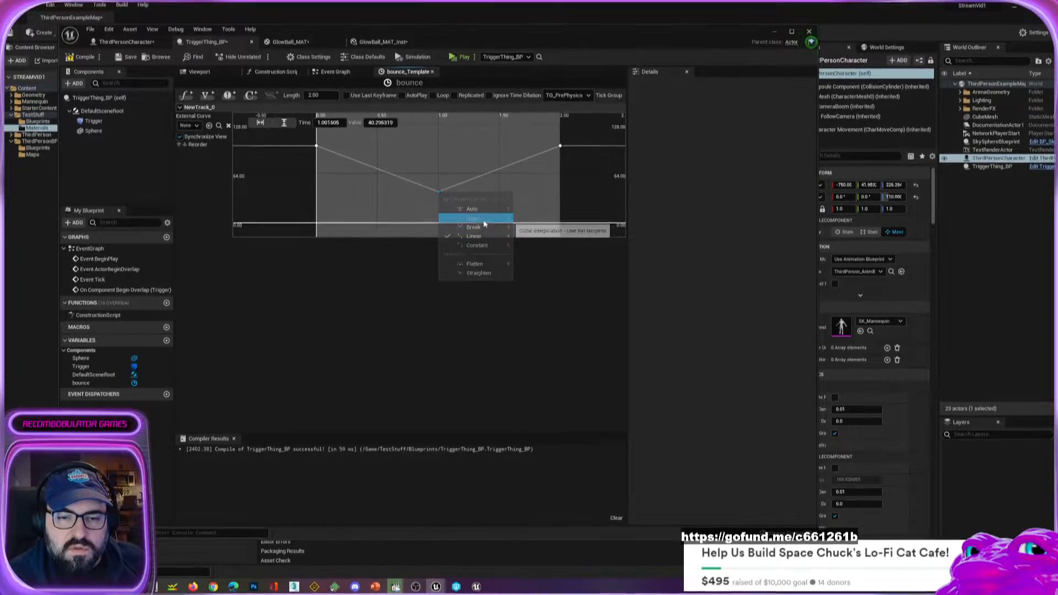
left_click(414, 193)
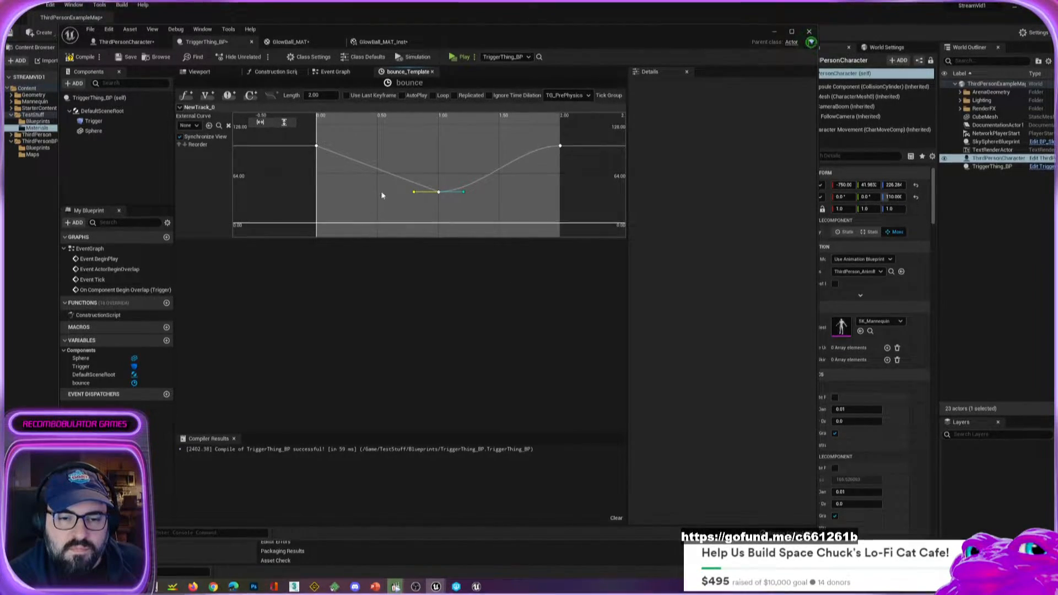
right_click(439, 193)
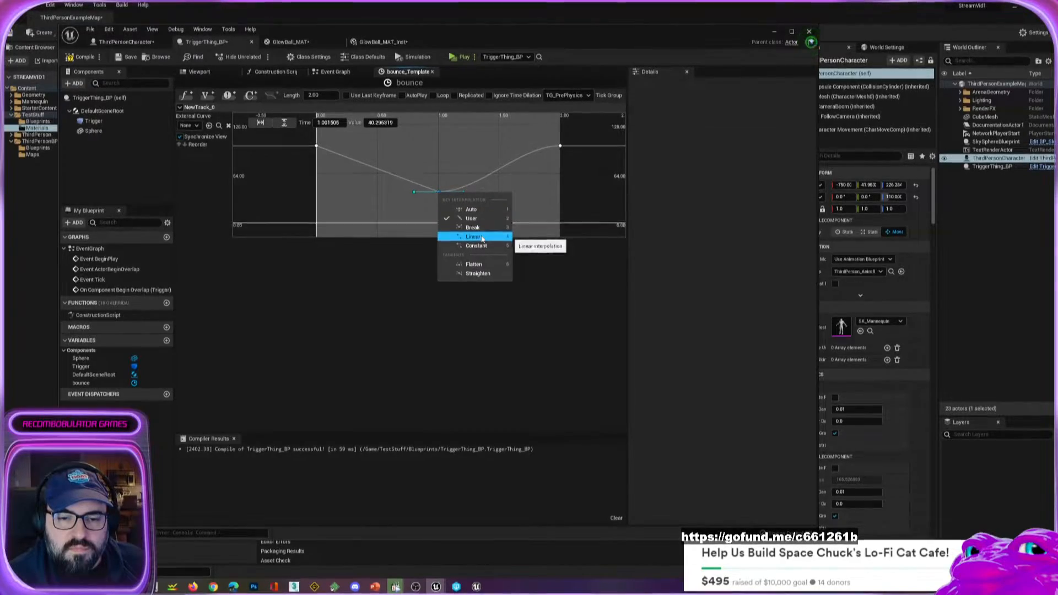
left_click(478, 231)
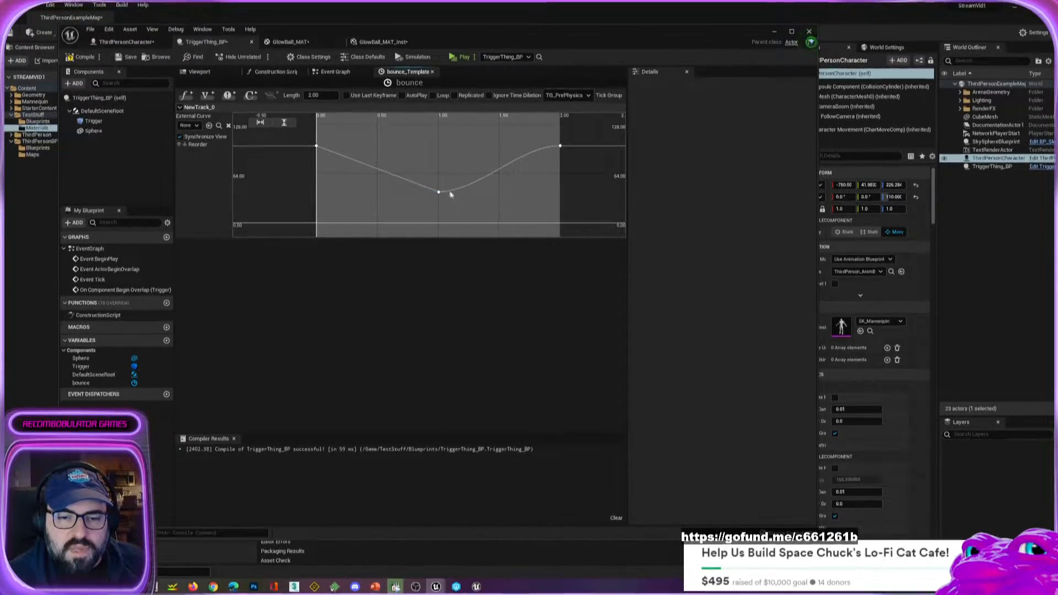
right_click(440, 193)
left_click(469, 207)
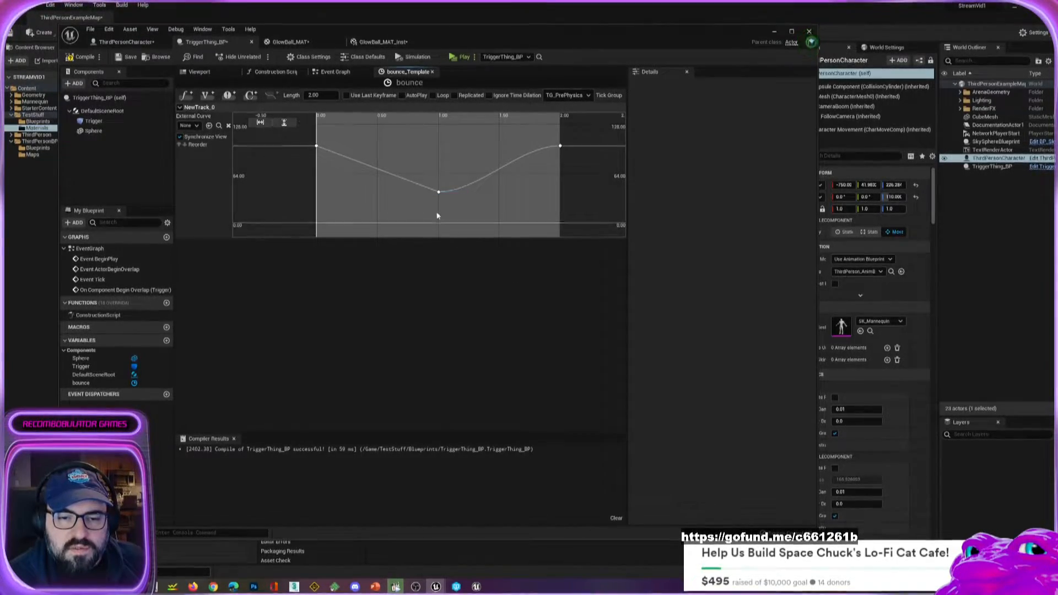
Set the interpolation of the first and last curve keys to User for smooth cubic tangents.
right_click(318, 149)
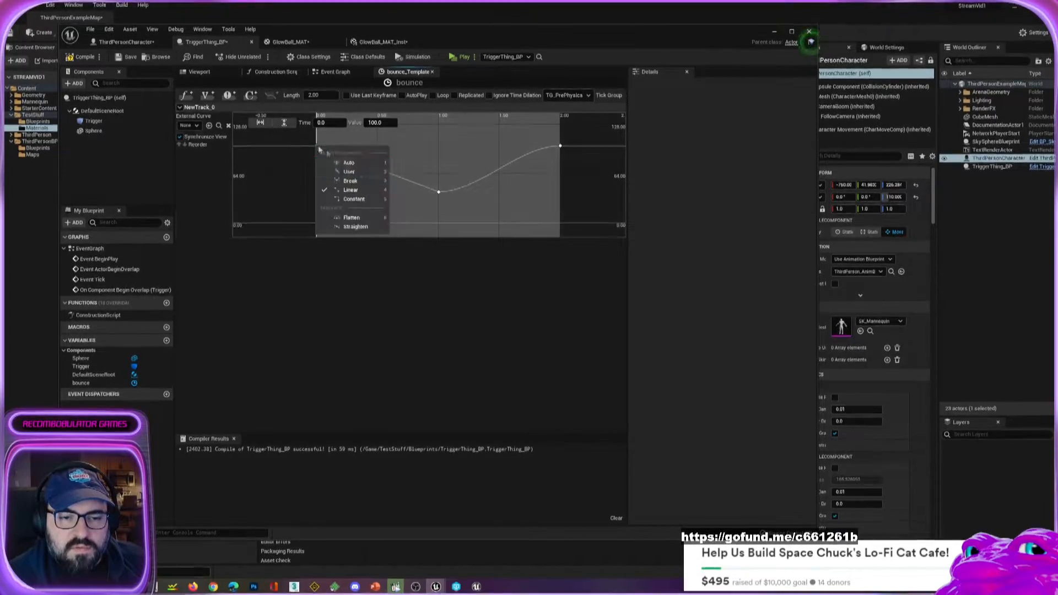
left_click(352, 170)
right_click(559, 146)
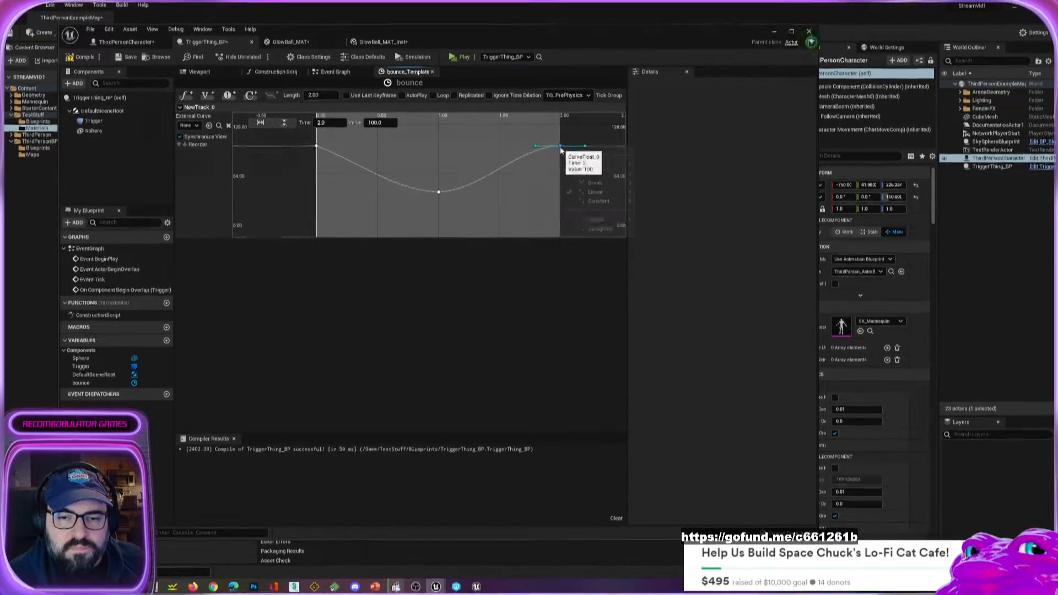
left_click(575, 171)
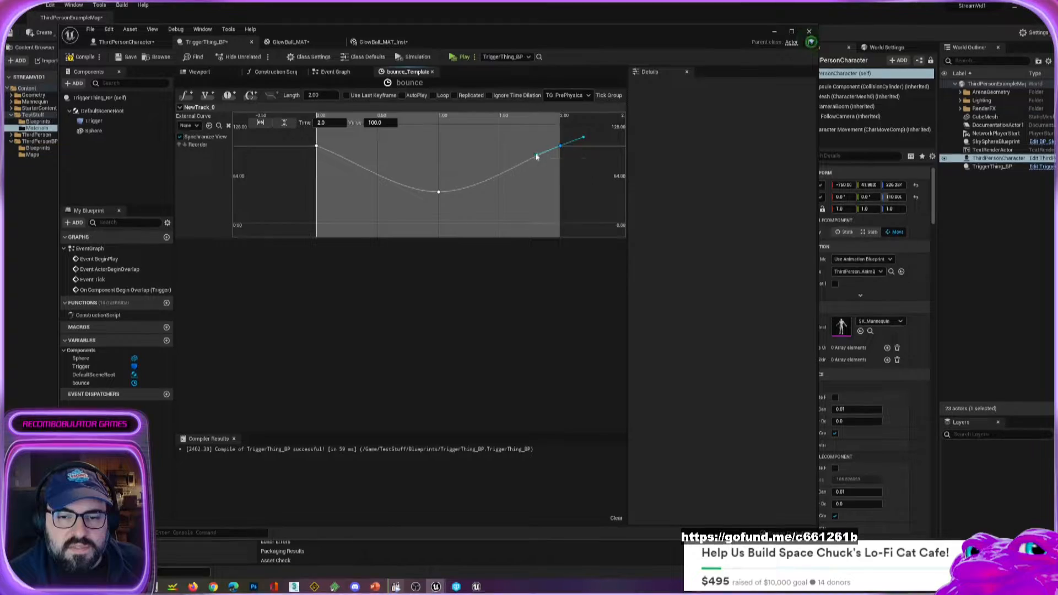
Level the tangents of the last and first keys, and slightly adjust the middle key's tangent.
left_click_drag(537, 157, 537, 146)
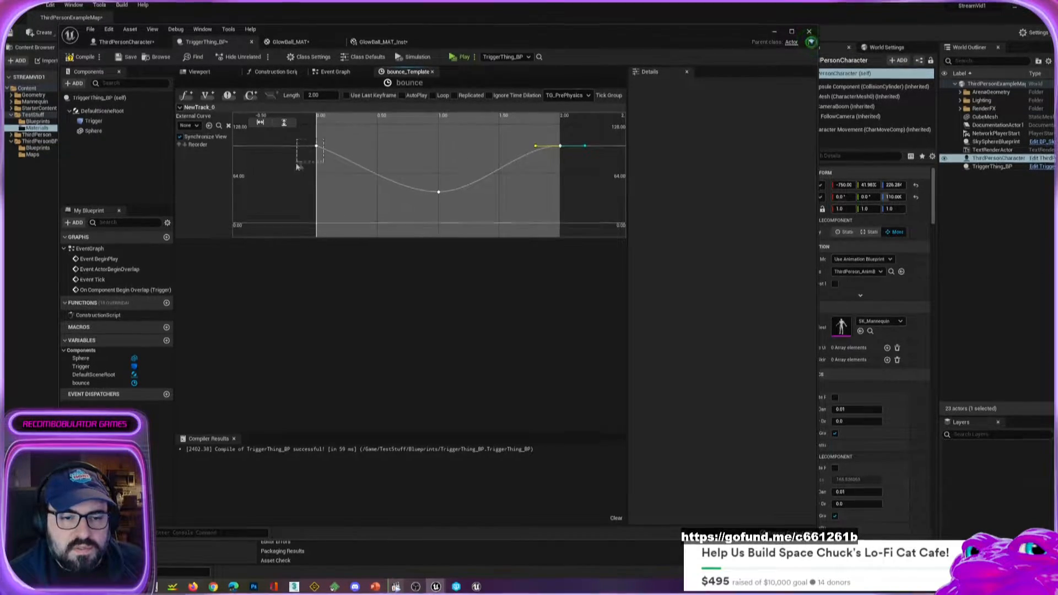
left_click_drag(296, 165, 345, 149)
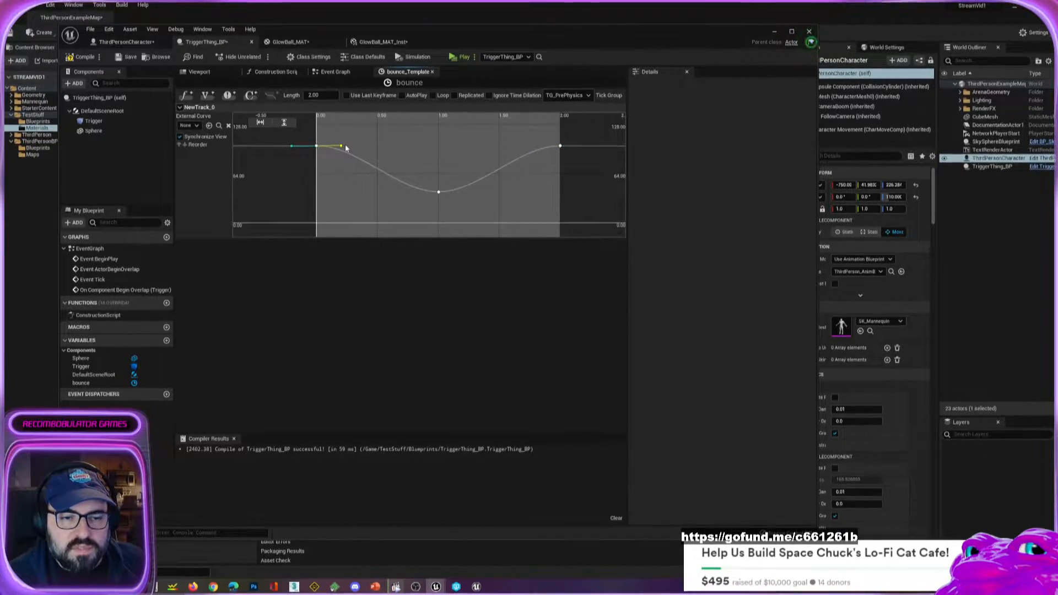
left_click(439, 192)
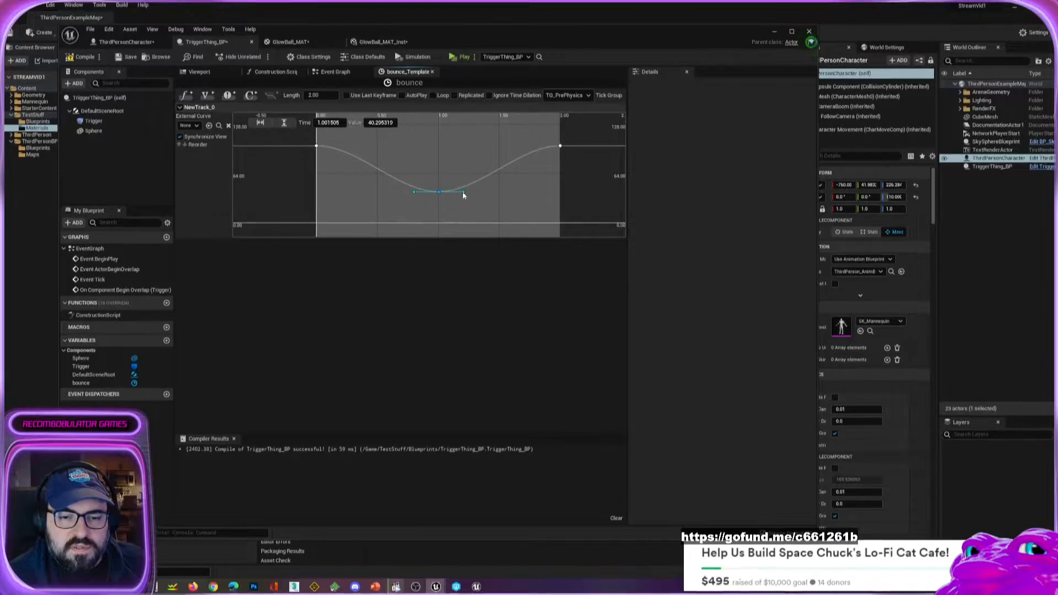
left_click(463, 193)
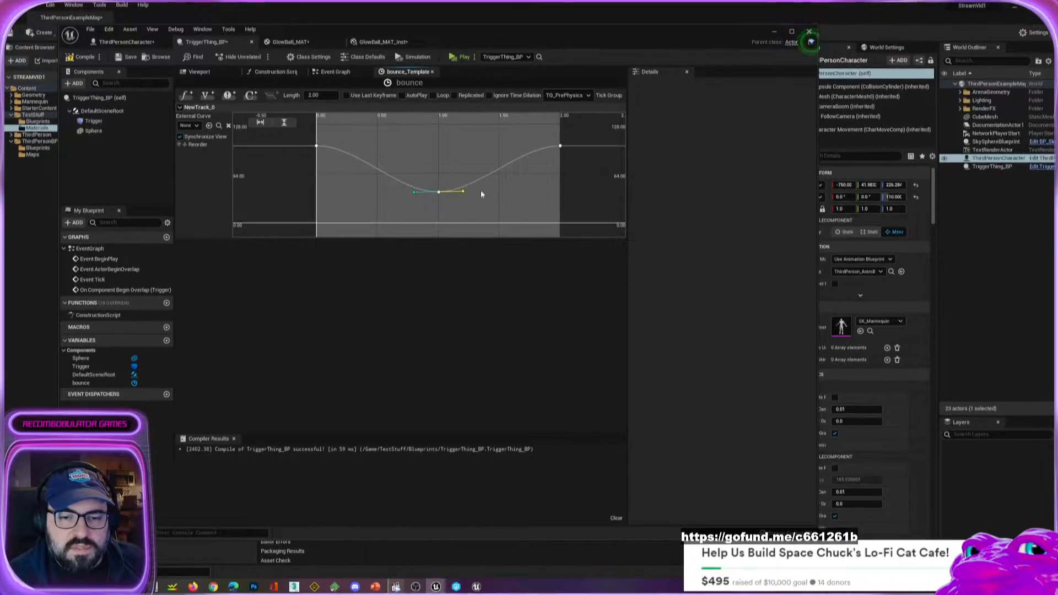
Set the middle key's time to 1.0 and its value to 40.
left_click(439, 192)
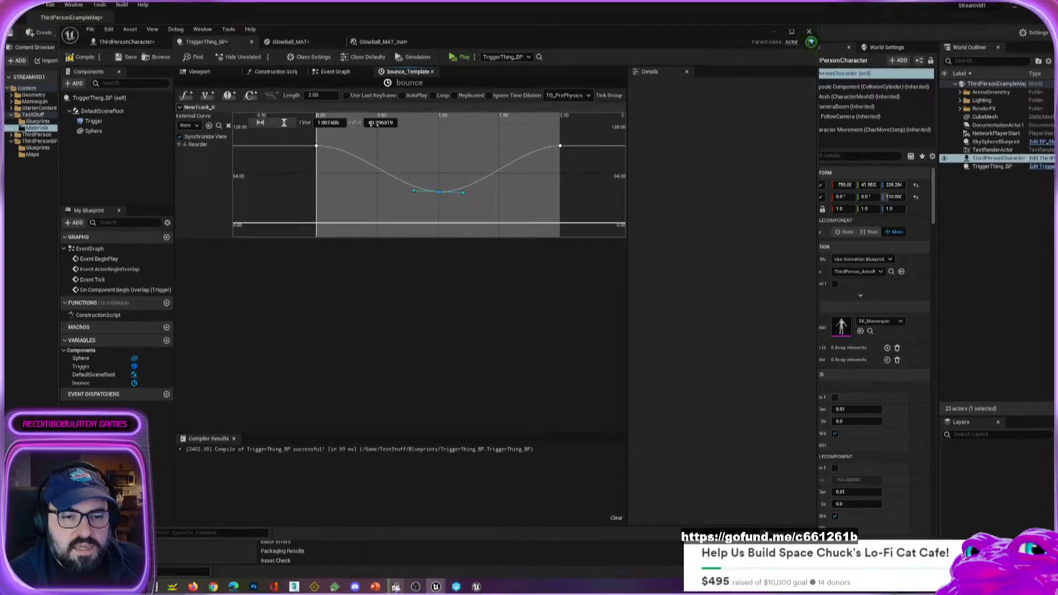
left_click(330, 122)
type("1.0")
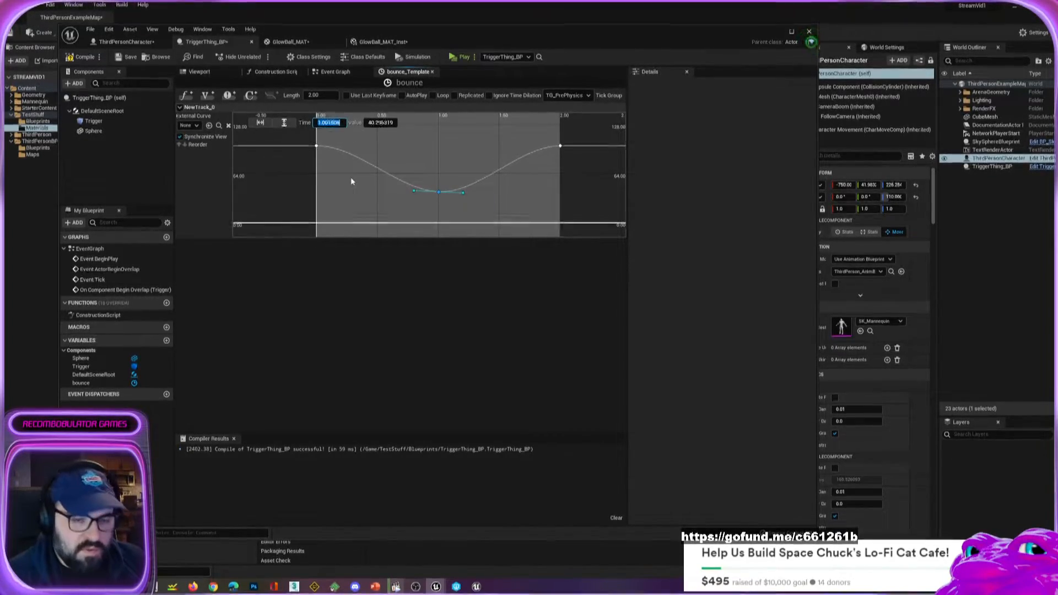
key("Tab")
type("40")
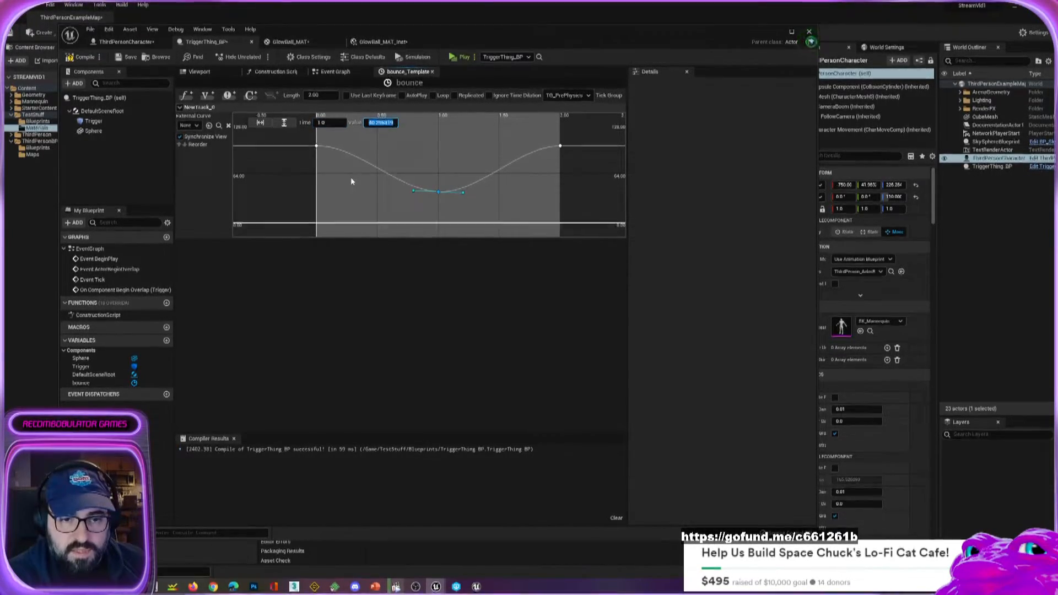
key("Return")
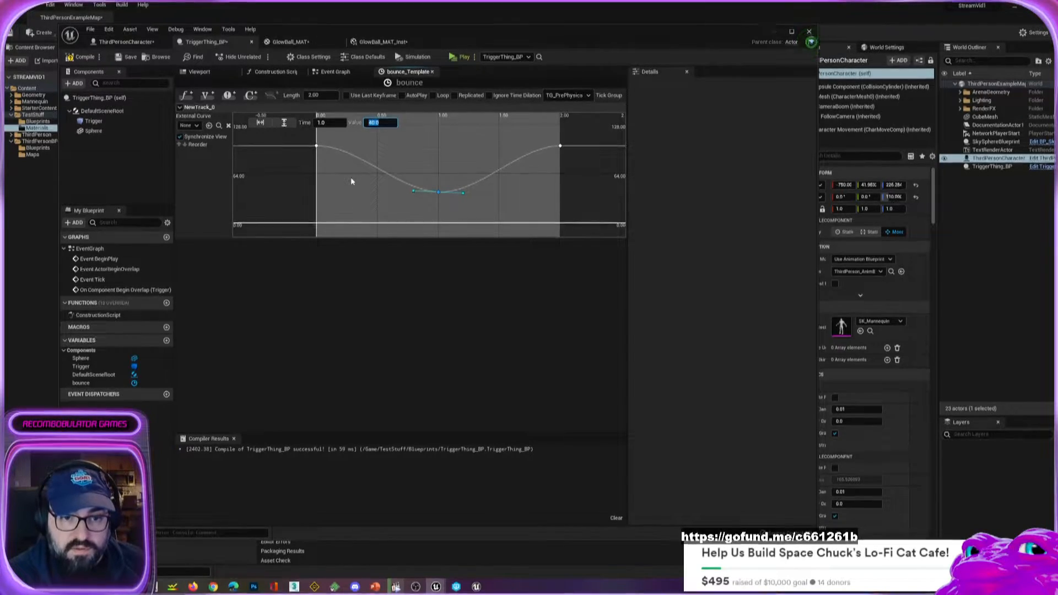
left_click(359, 197)
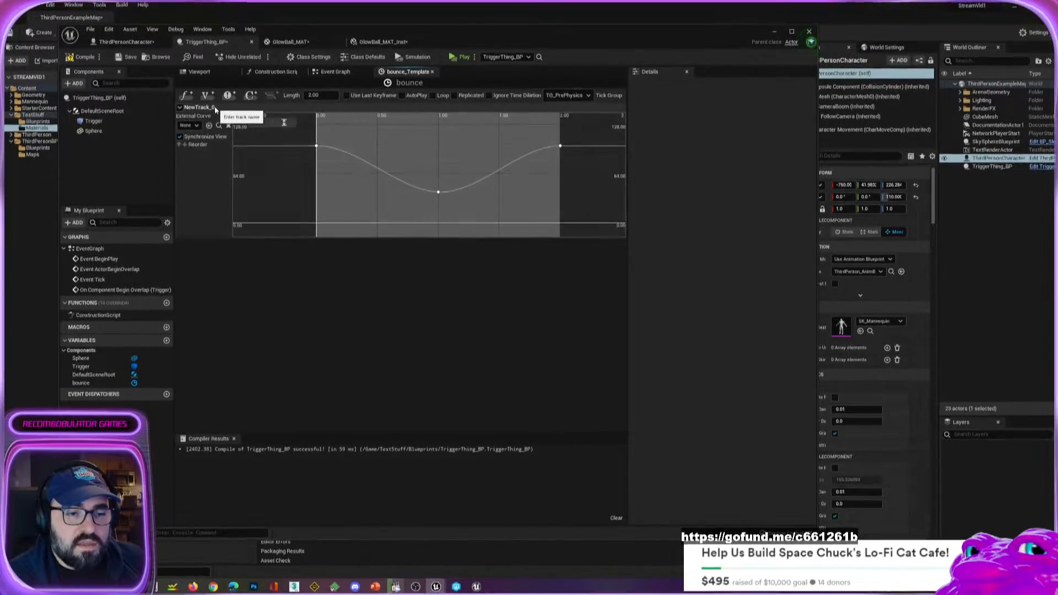
Rename the float track to BounceHeight and close the bounce timeline.
left_click(180, 108)
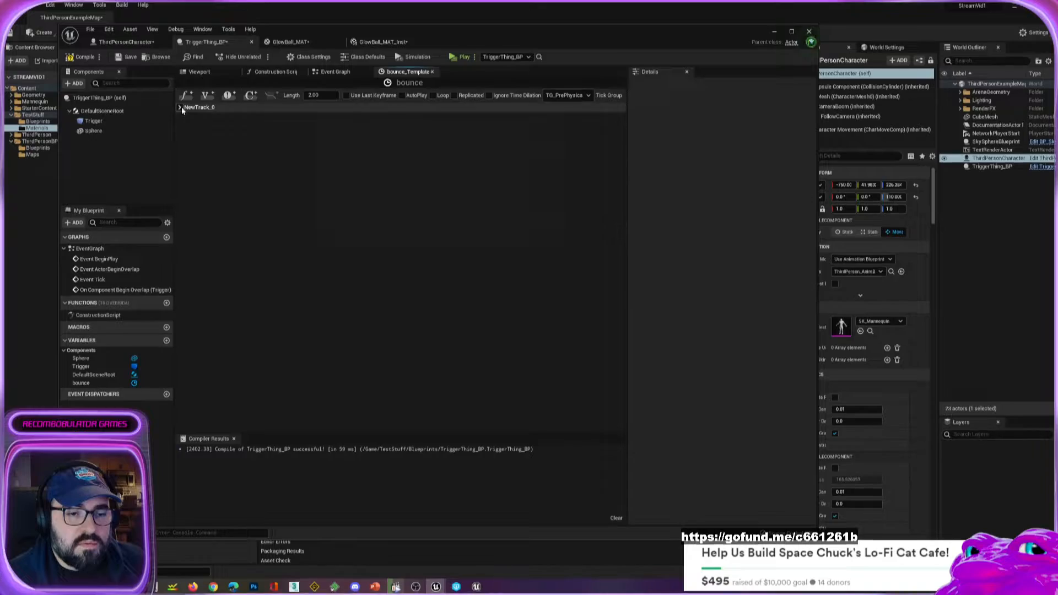
left_click(181, 107)
right_click(219, 109)
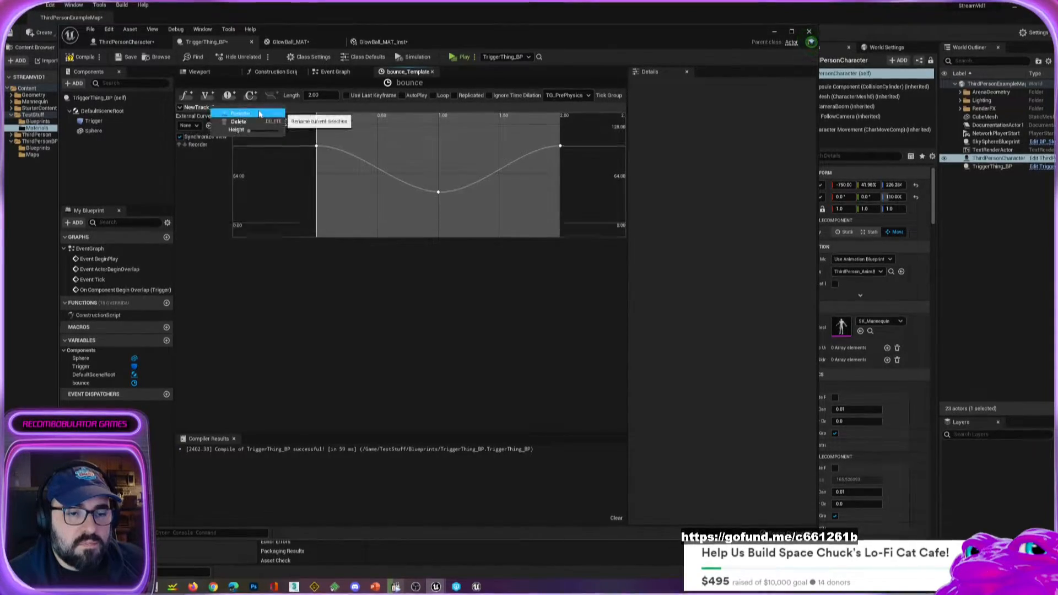
left_click(240, 112)
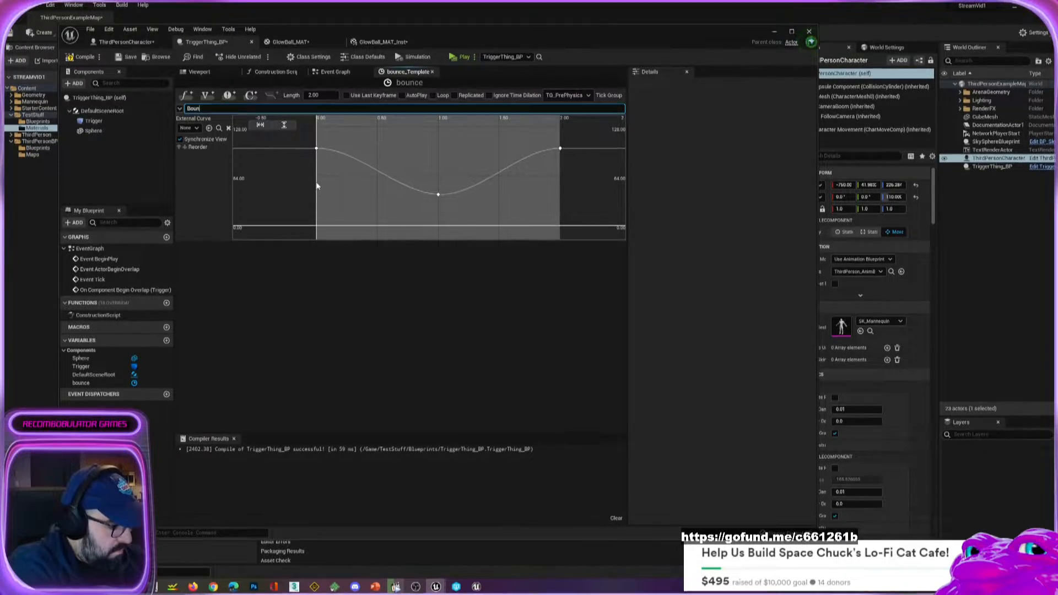
type("BounceHeight")
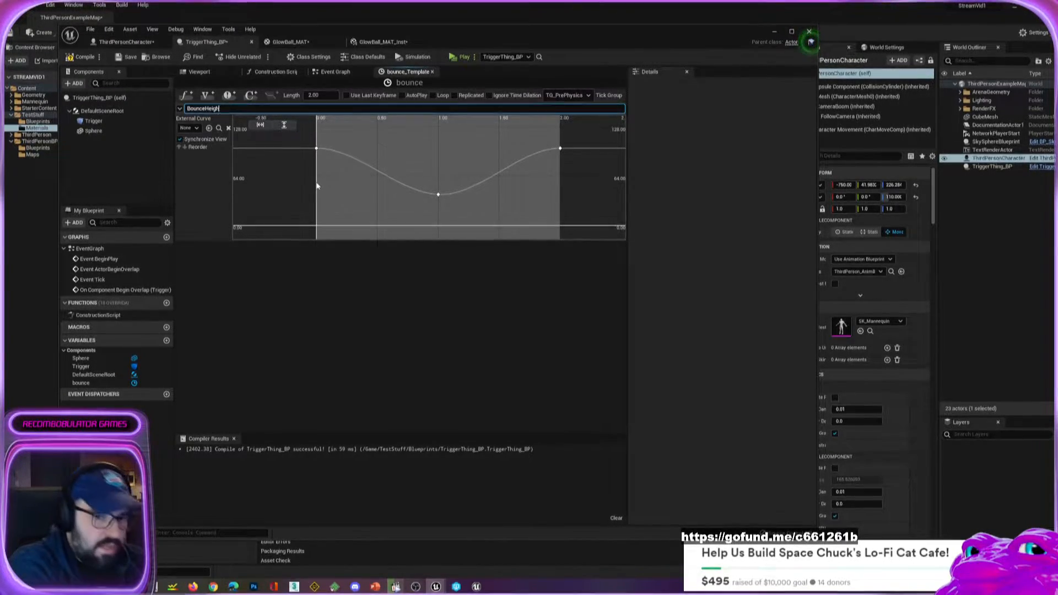
key("Return")
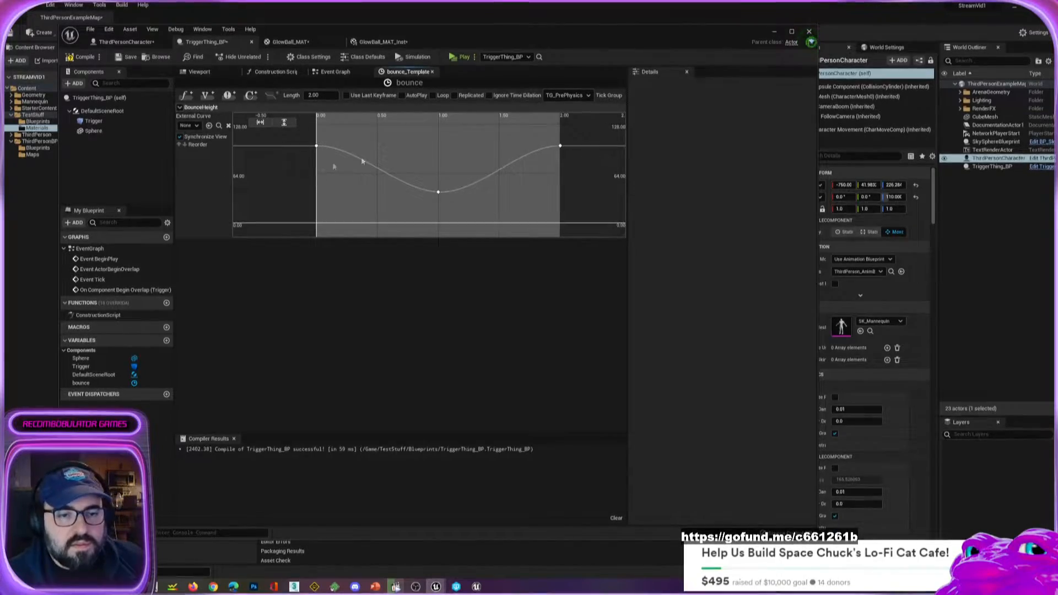
left_click(431, 72)
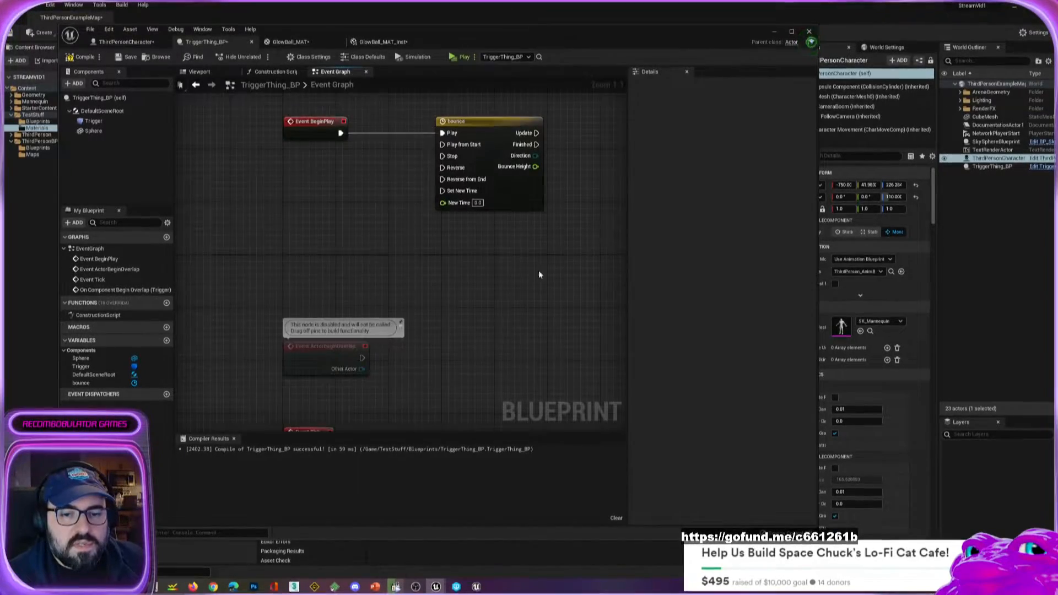
Review the bounce node in the event graph and view the glowing ball in TriggerThing_BP's viewport.
right_click_drag(537, 270, 368, 266)
left_click(366, 150)
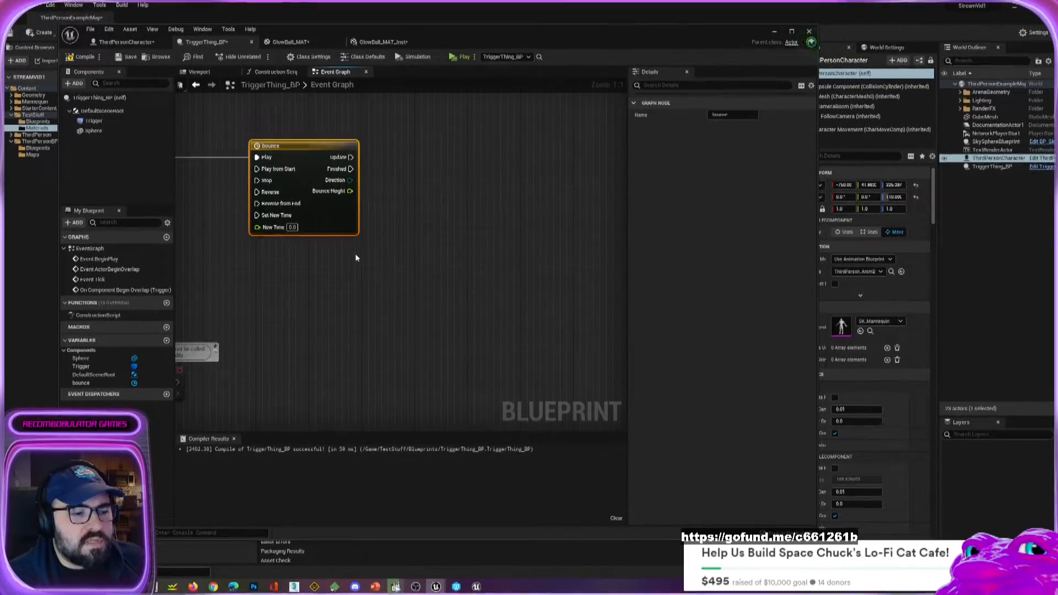
right_click_drag(198, 295, 341, 294)
scroll(385, 312, "down", 2)
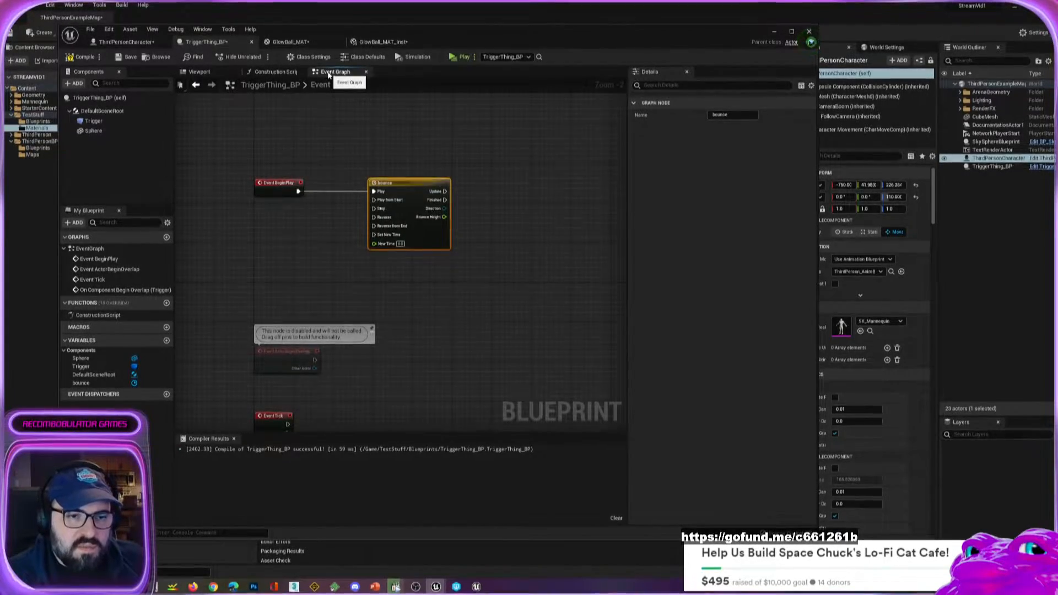
left_click(200, 72)
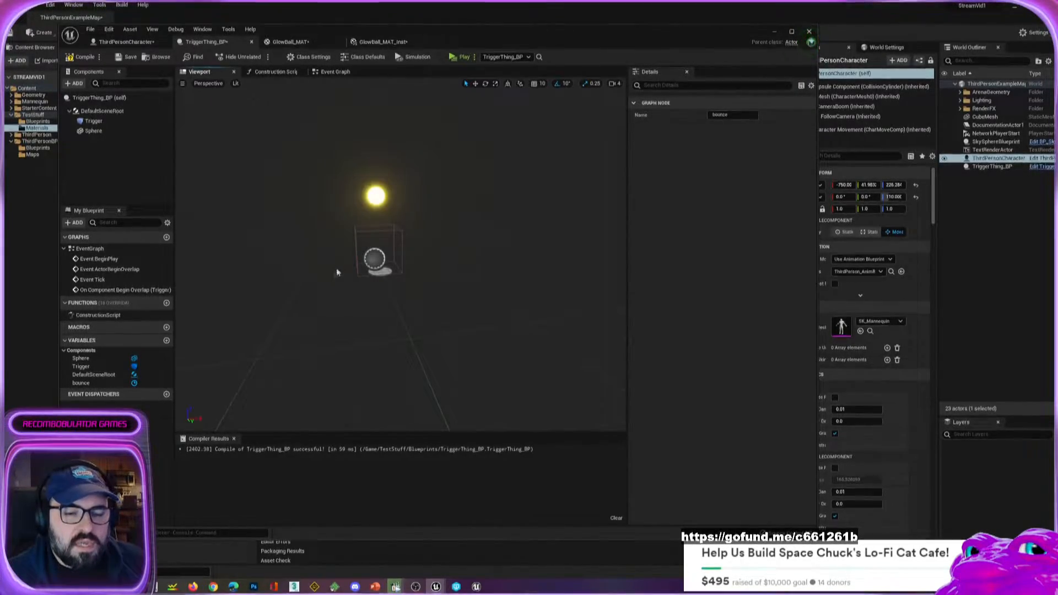
Add a reference to the Sphere component in TriggerThing_BP's event graph, just below the bounce timeline node.
left_click(336, 73)
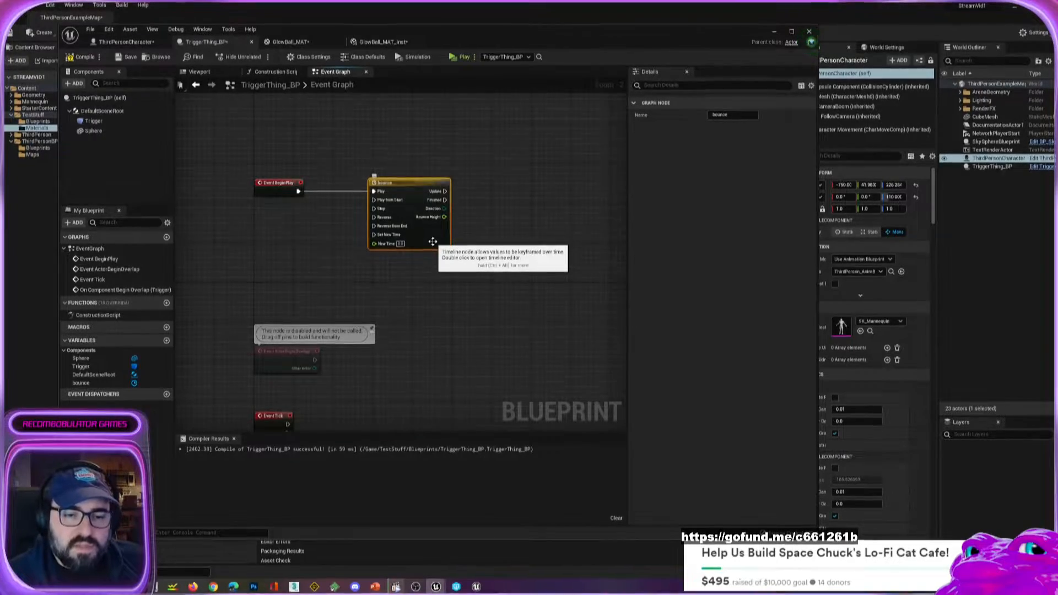
scroll(447, 235, "up", 2)
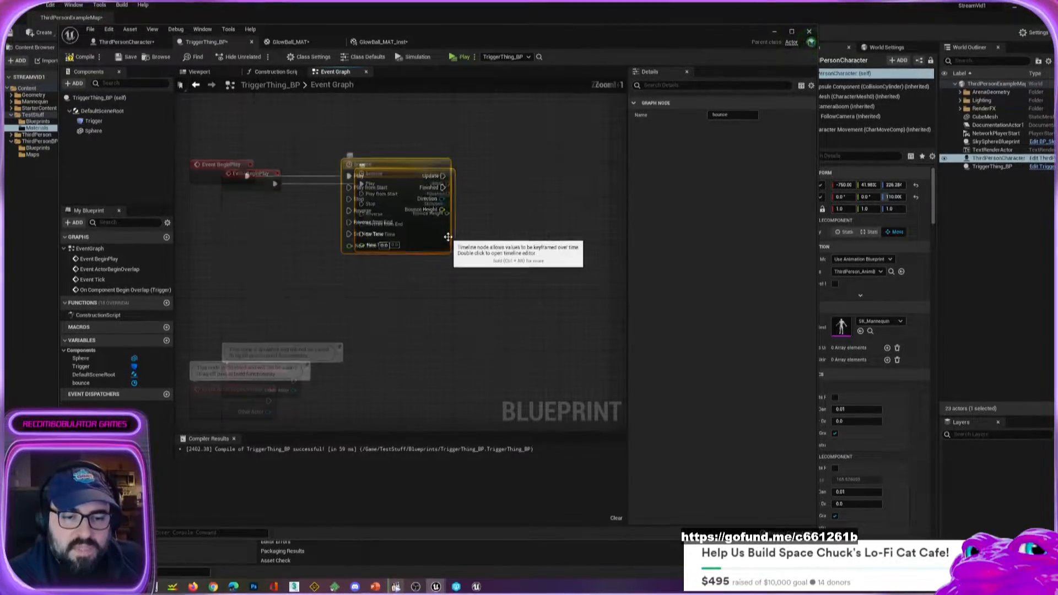
right_click_drag(521, 235, 488, 241)
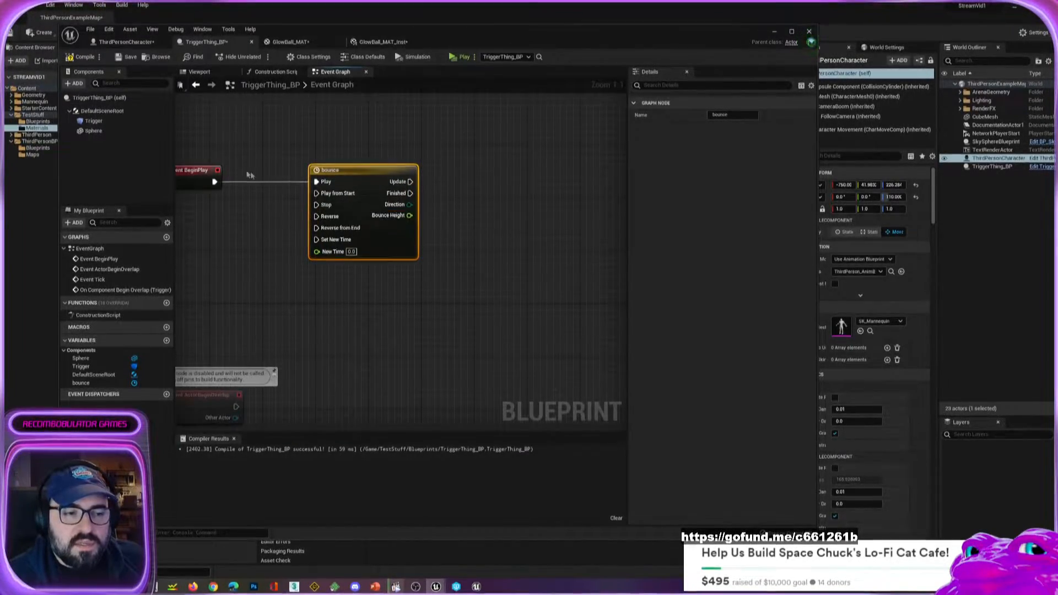
left_click(95, 131)
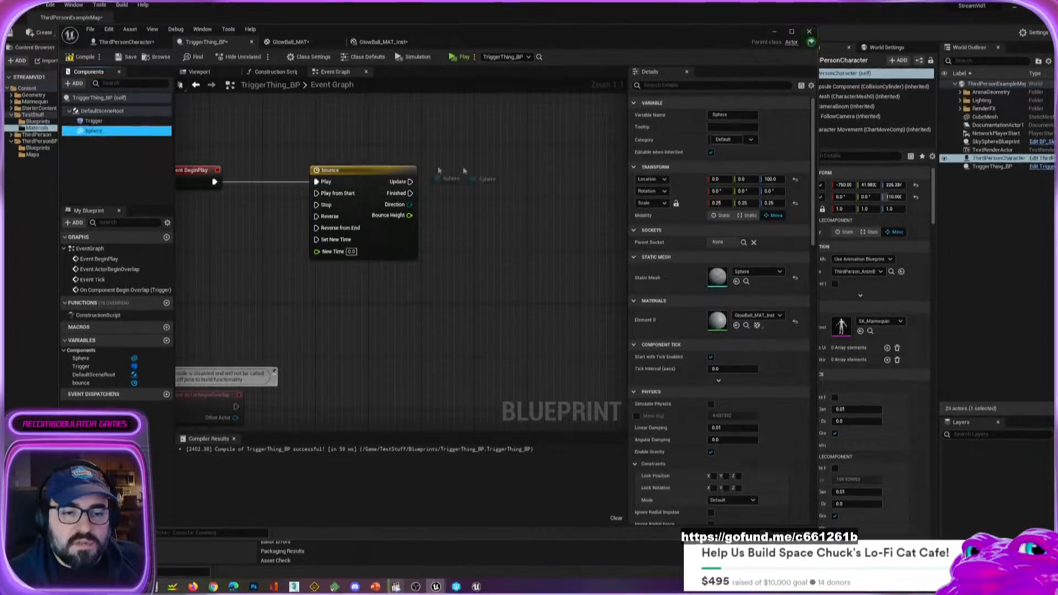
Try a Set Absolute Location node on the Sphere reference and place it beside the bounce node.
left_click_drag(463, 171, 490, 249)
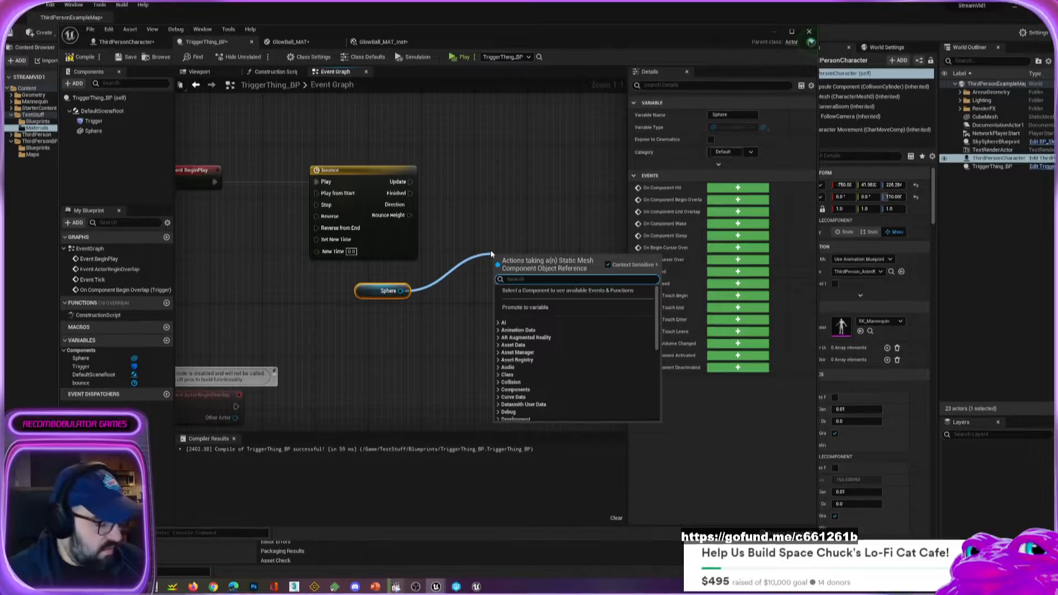
type("set loca")
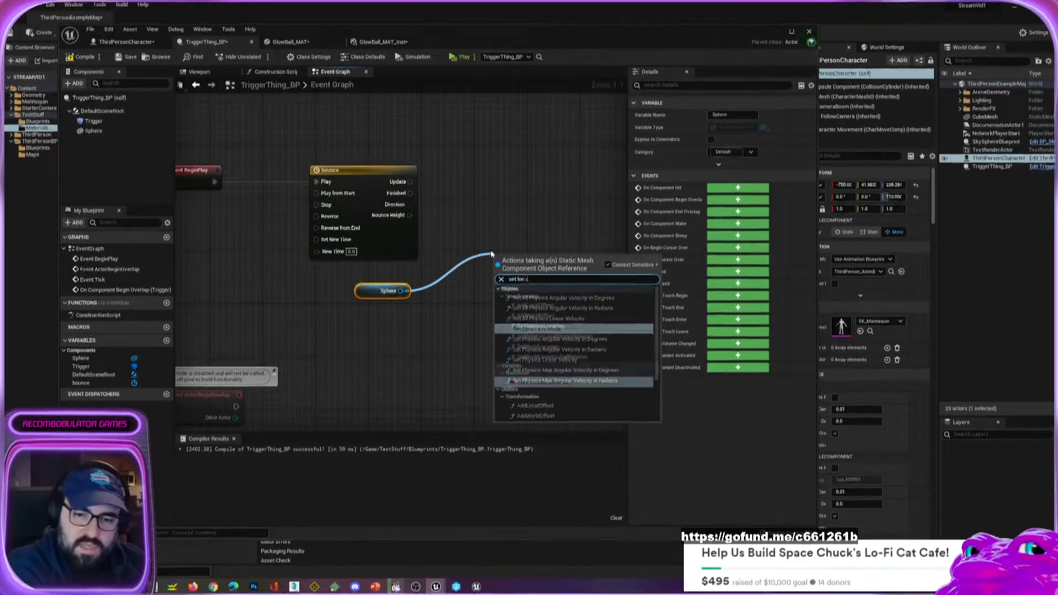
type("tion")
key("Return")
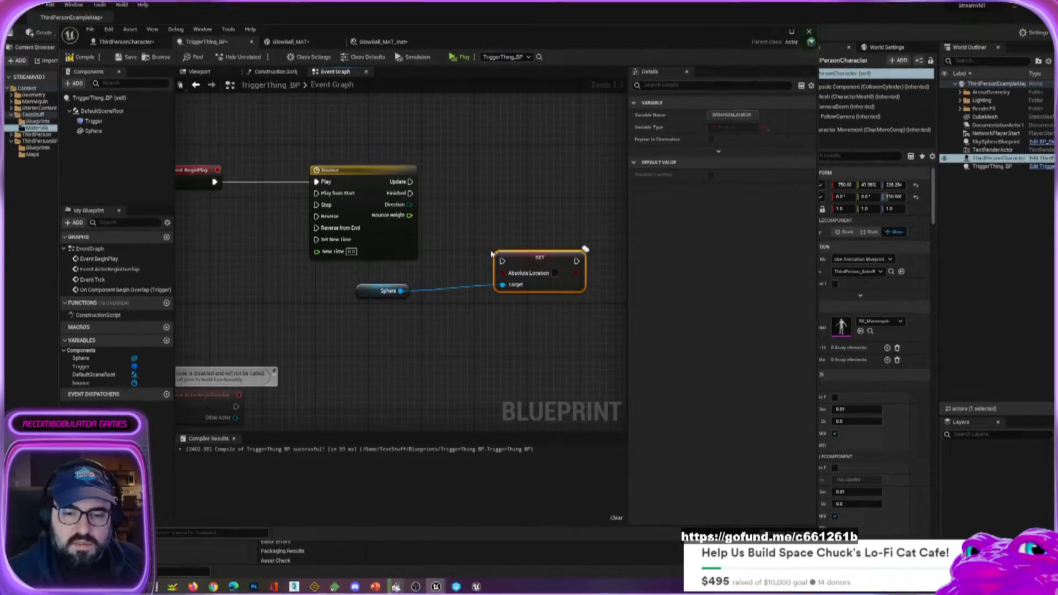
left_click_drag(498, 254, 502, 213)
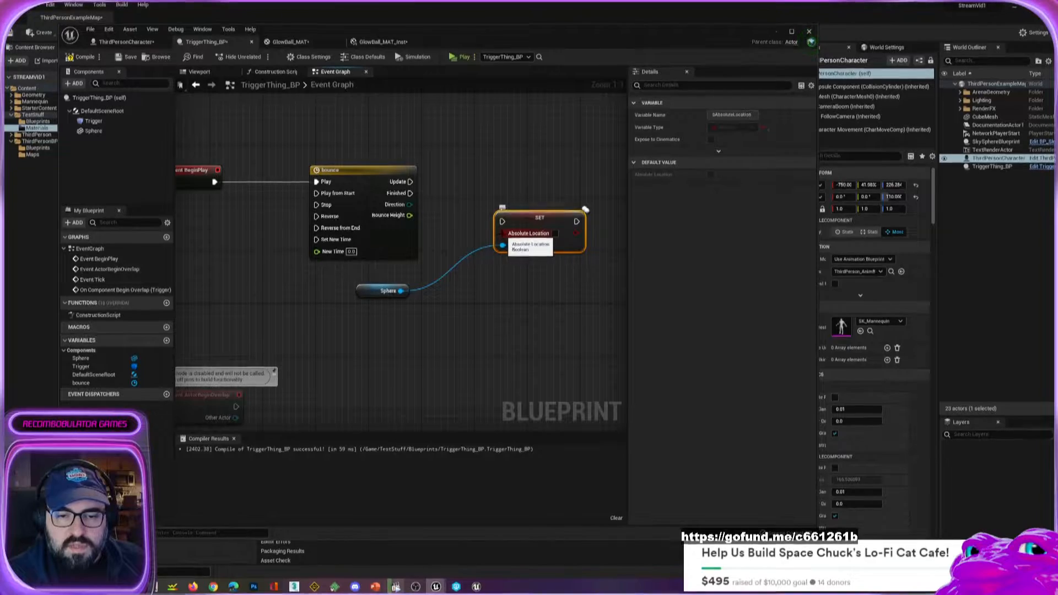
Try to find a break or make node to feed the set node's Absolute Location input.
right_click(503, 237)
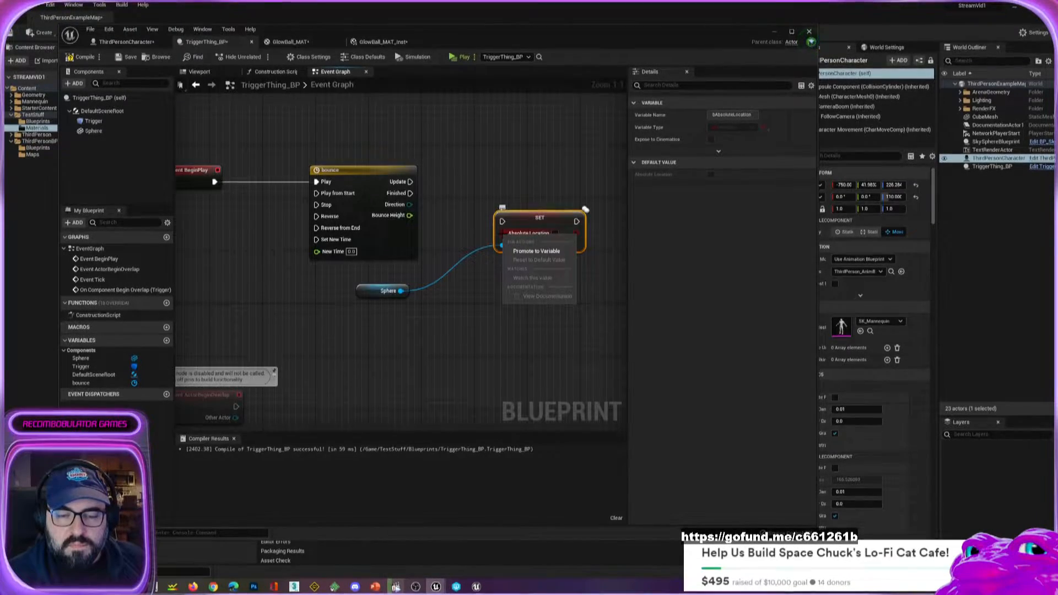
left_click(592, 231)
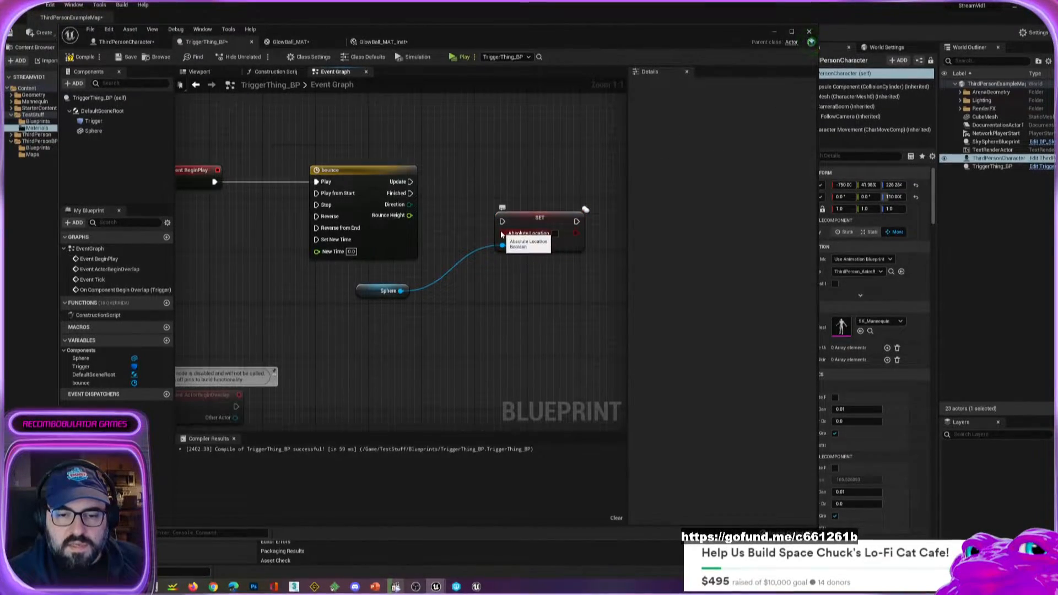
right_click(503, 237)
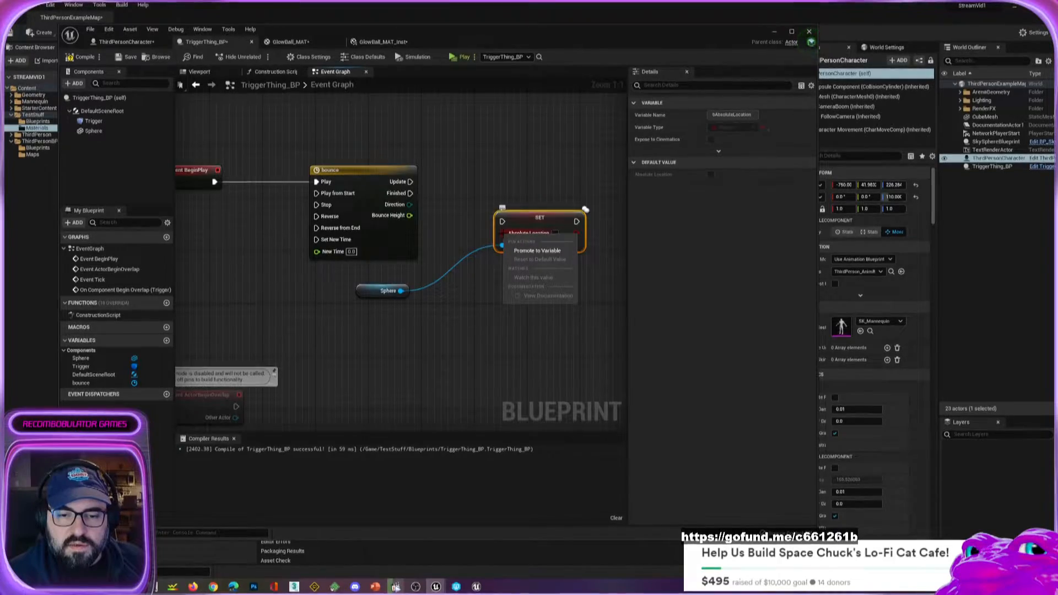
left_click(447, 310)
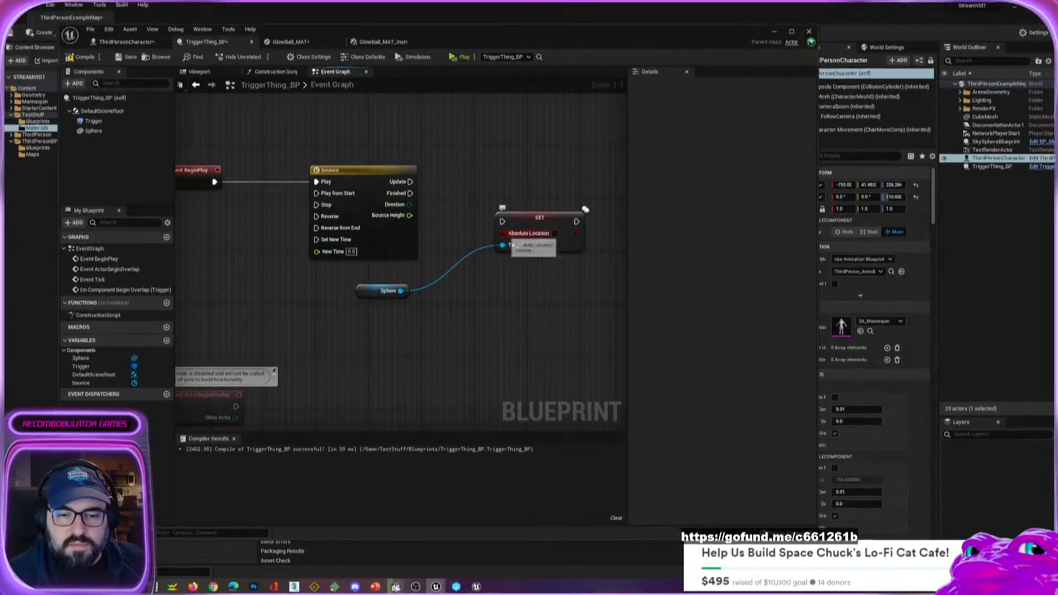
left_click_drag(502, 233, 439, 333)
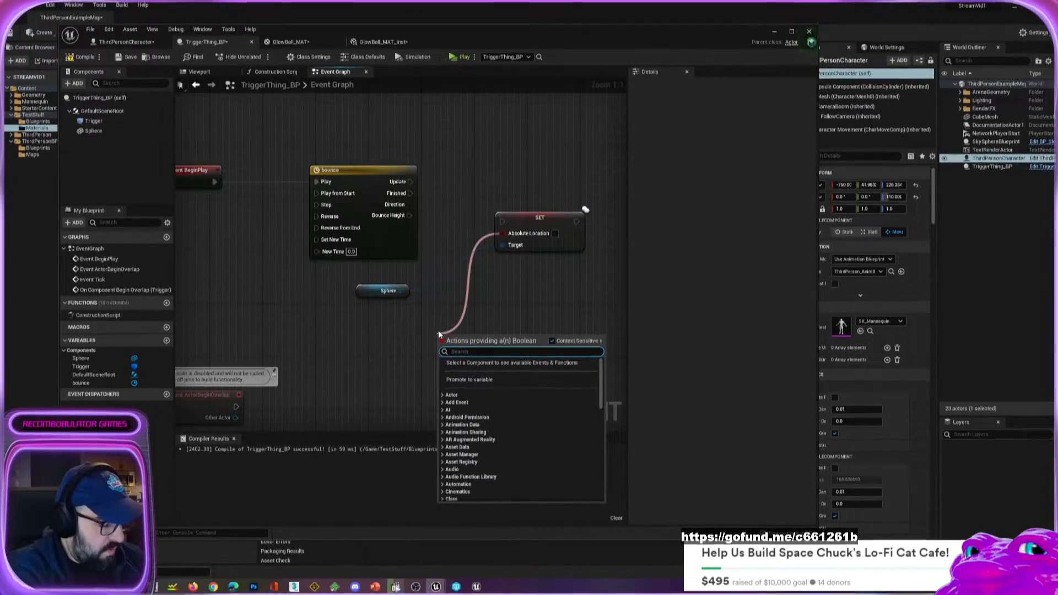
type("break")
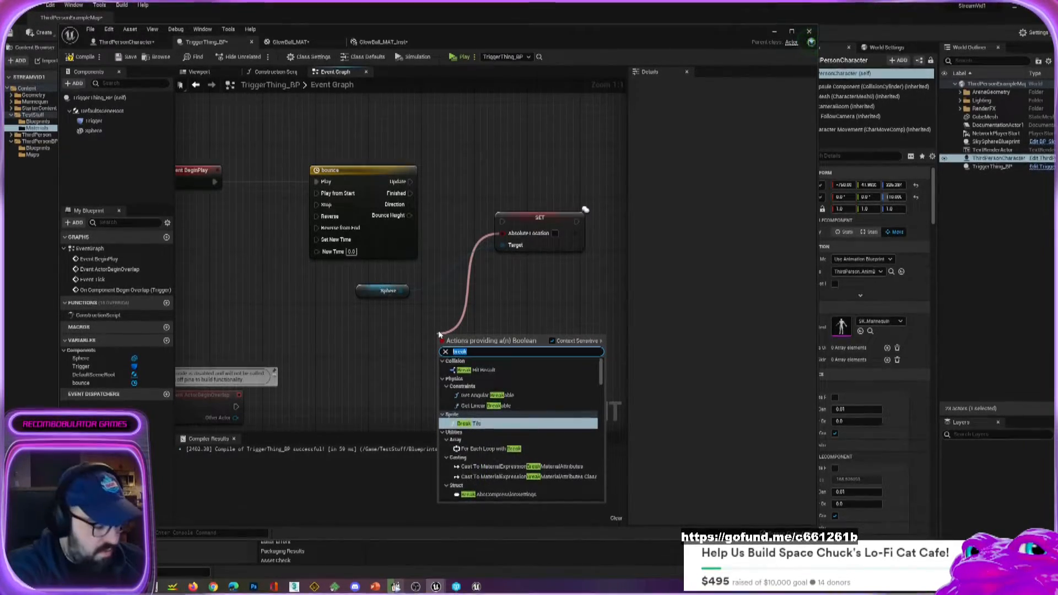
key("BackSpace")
key("BackSpace")
key("BackSpace")
key("BackSpace")
key("BackSpace")
type("make")
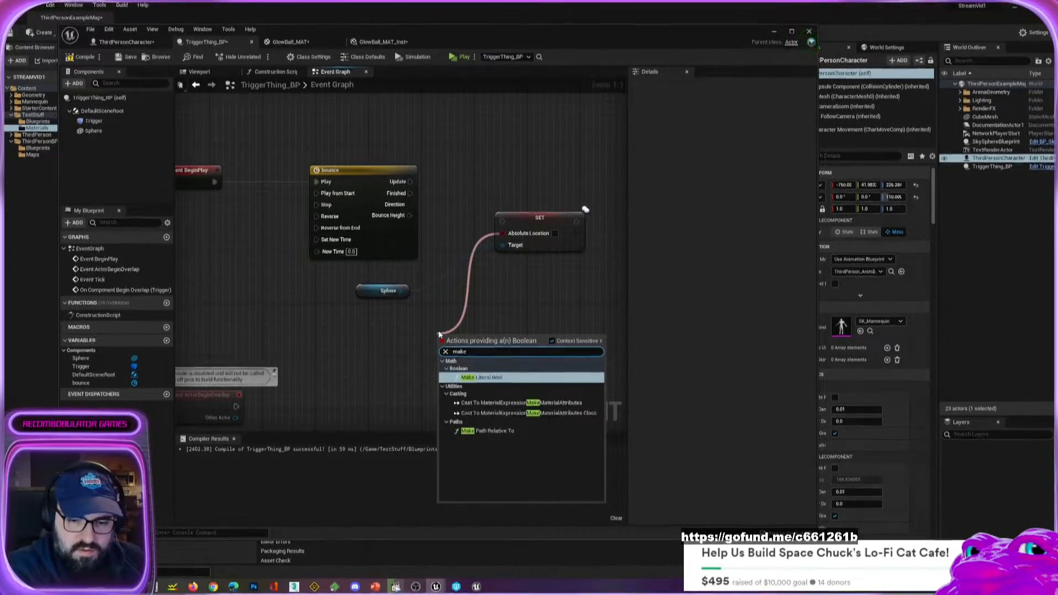
key("Down")
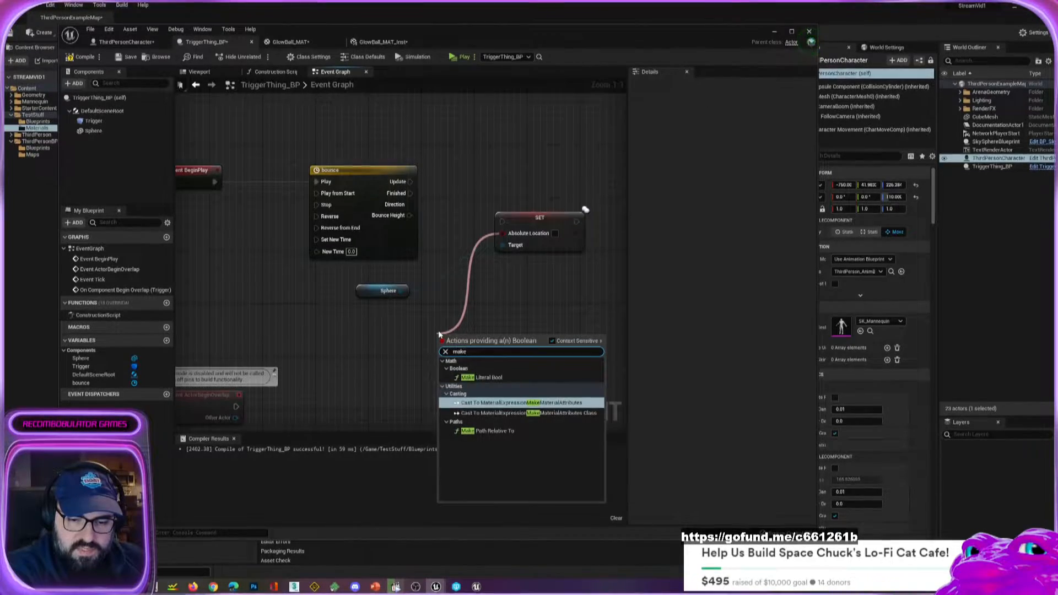
key("Up")
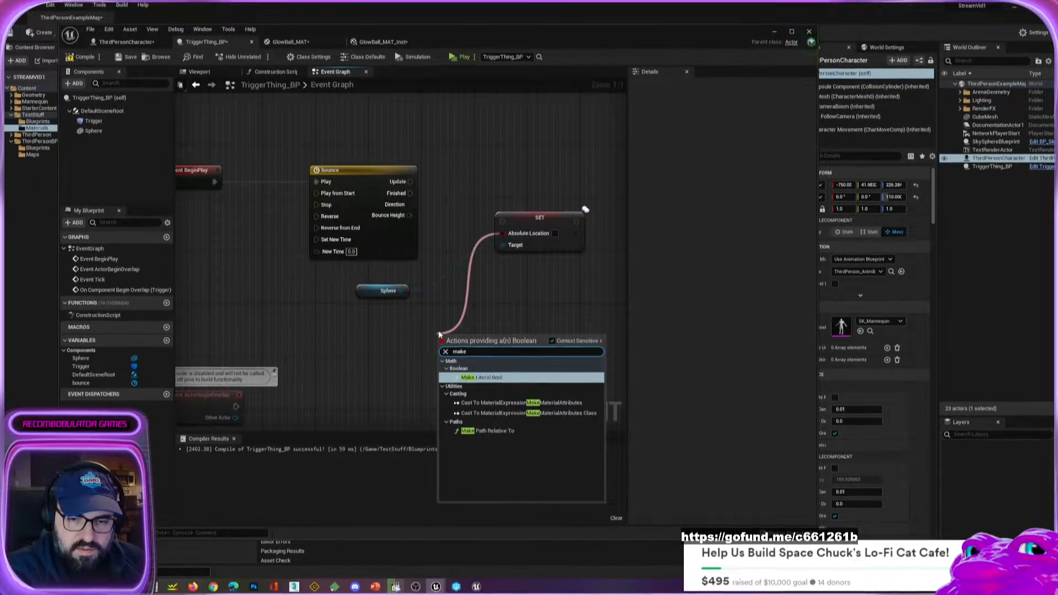
key("Escape")
Delete the Set Absolute Location node from the event graph.
left_click(572, 244)
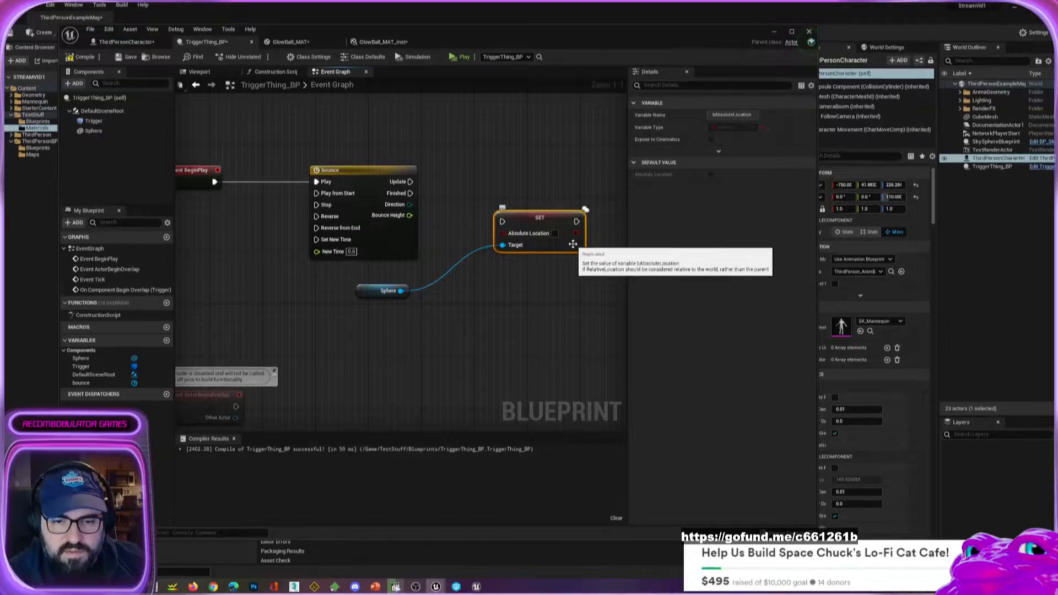
key("Delete")
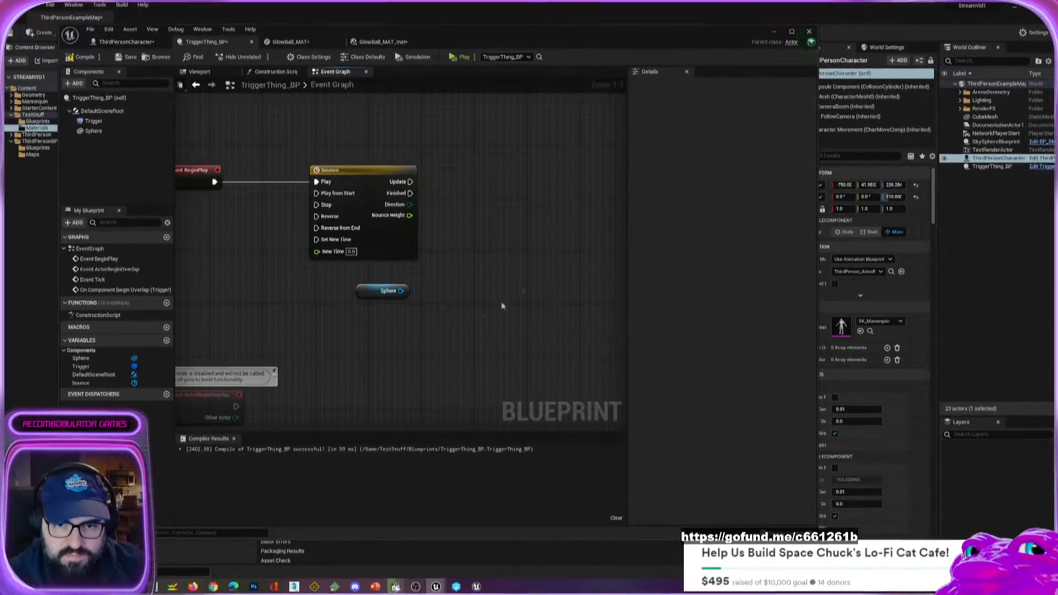
Add a SetWorldLocation node targeting the Sphere reference and align it beside the bounce node.
left_click_drag(400, 290, 410, 291)
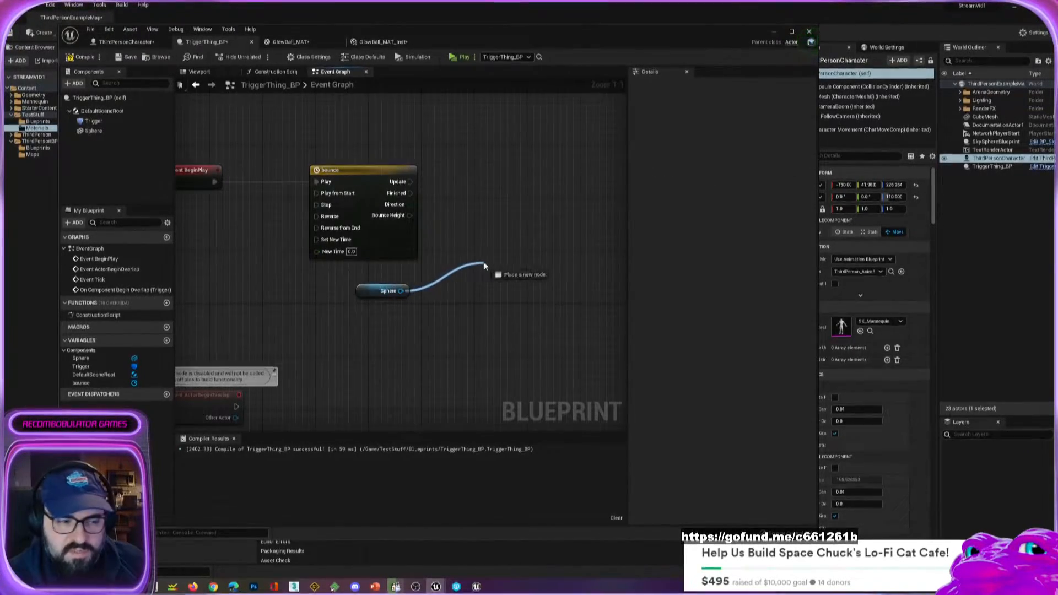
left_click_drag(484, 262, 488, 259)
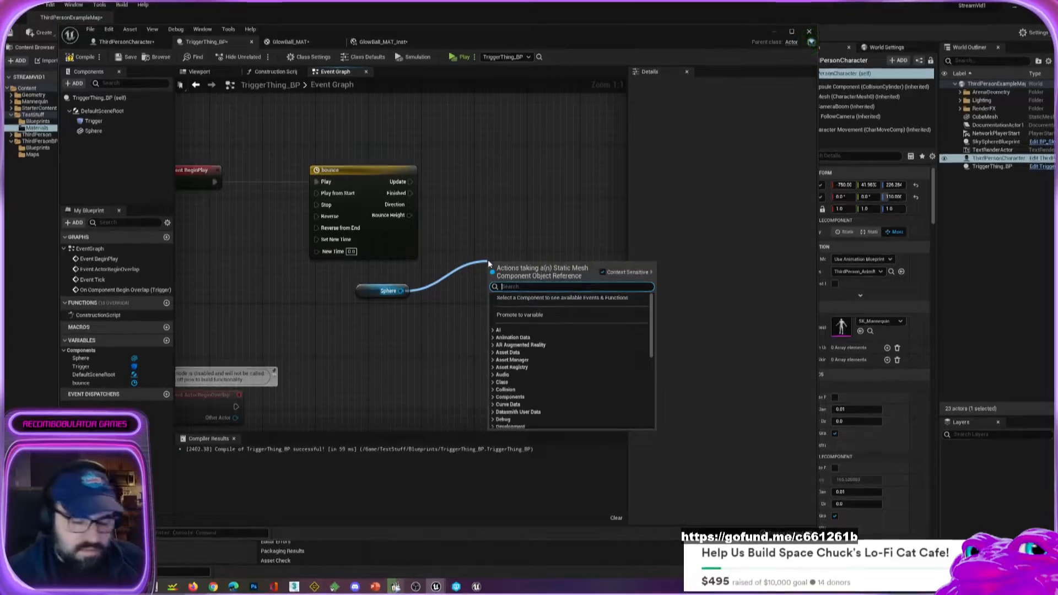
type("set")
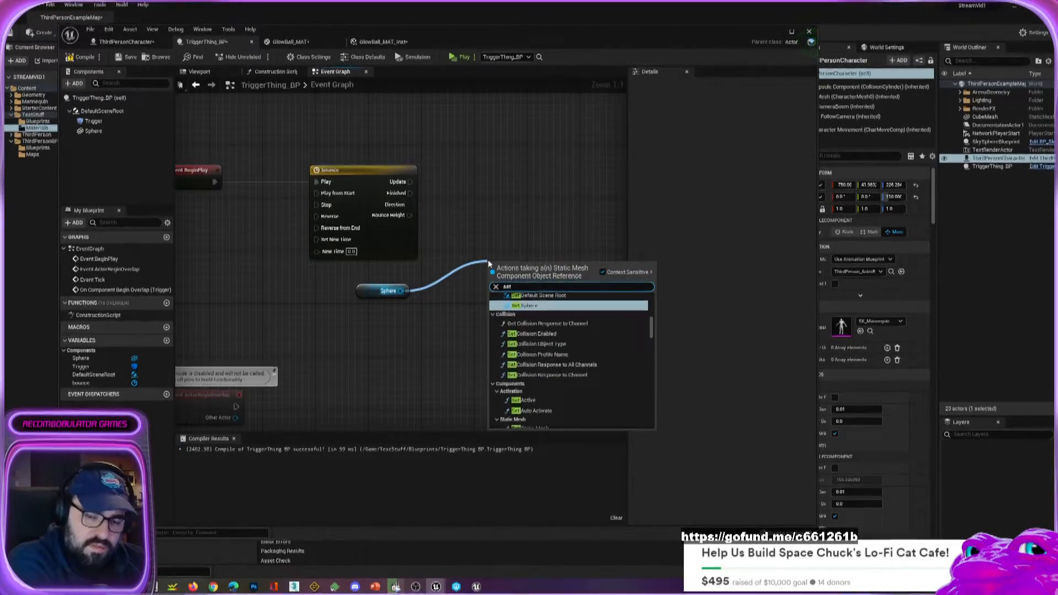
type(" actor")
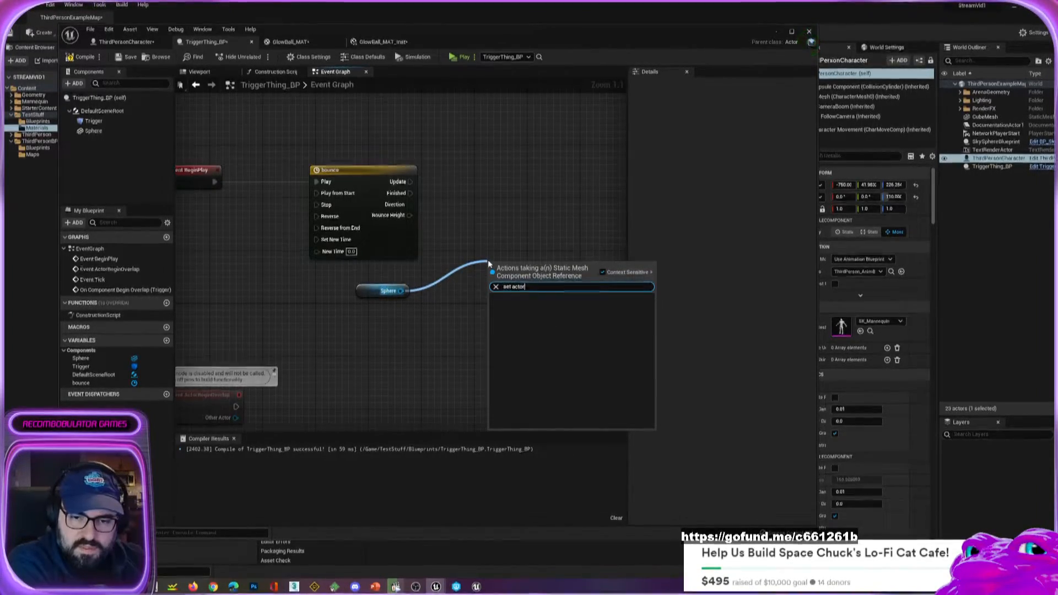
key("BackSpace")
key("BackSpace")
key("BackSpace")
key("BackSpace")
key("BackSpace")
key("BackSpace")
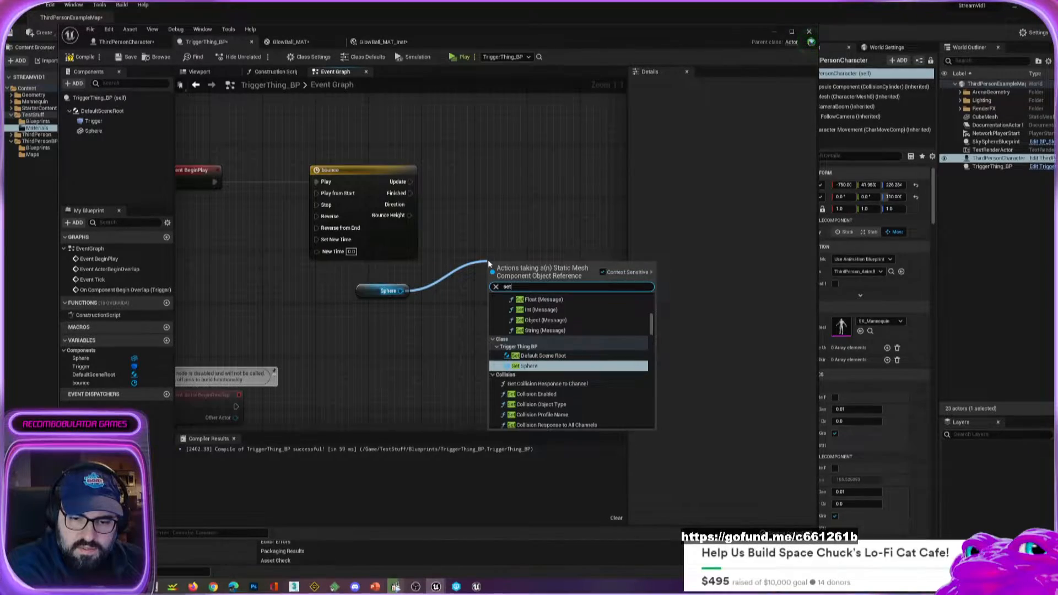
key("BackSpace")
key("BackSpace")
key("BackSpace")
type("locat")
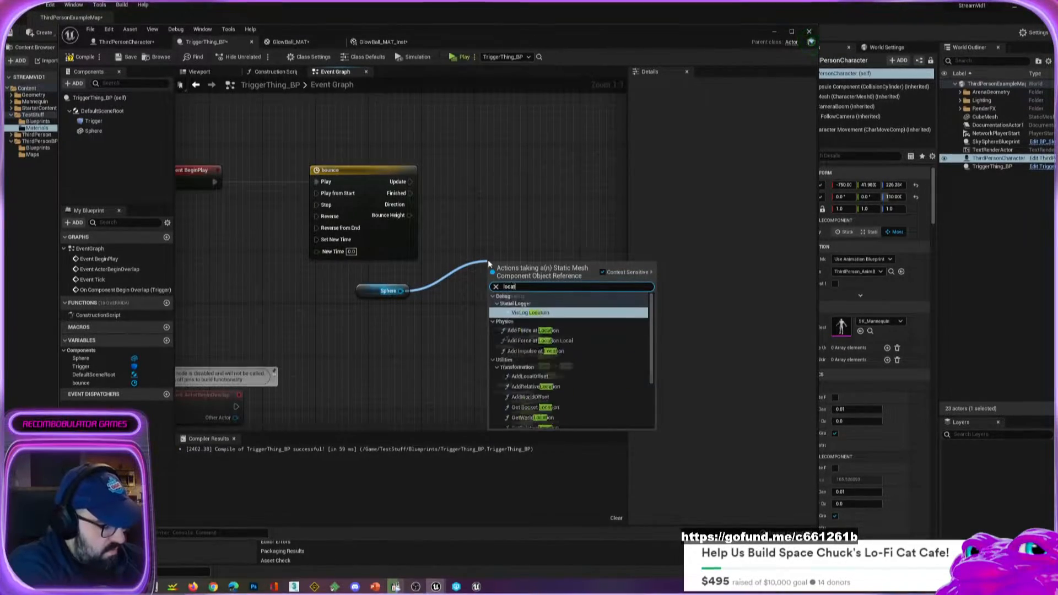
type("ion")
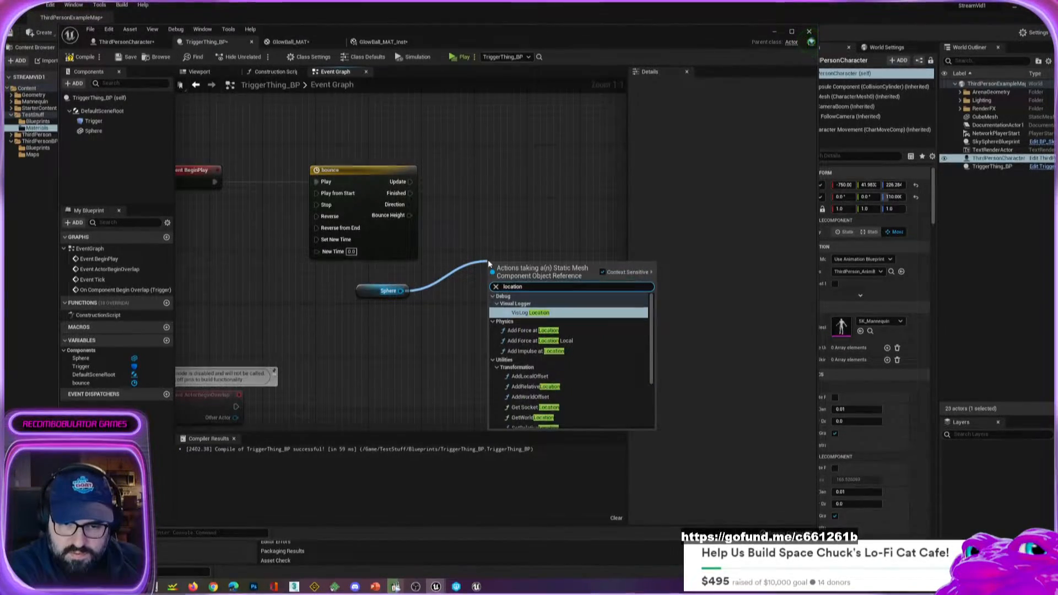
key("Down")
key("Down")
key("Down")
key("Down")
key("Down")
key("Down")
key("Down")
key("Down")
key("Down")
key("Down")
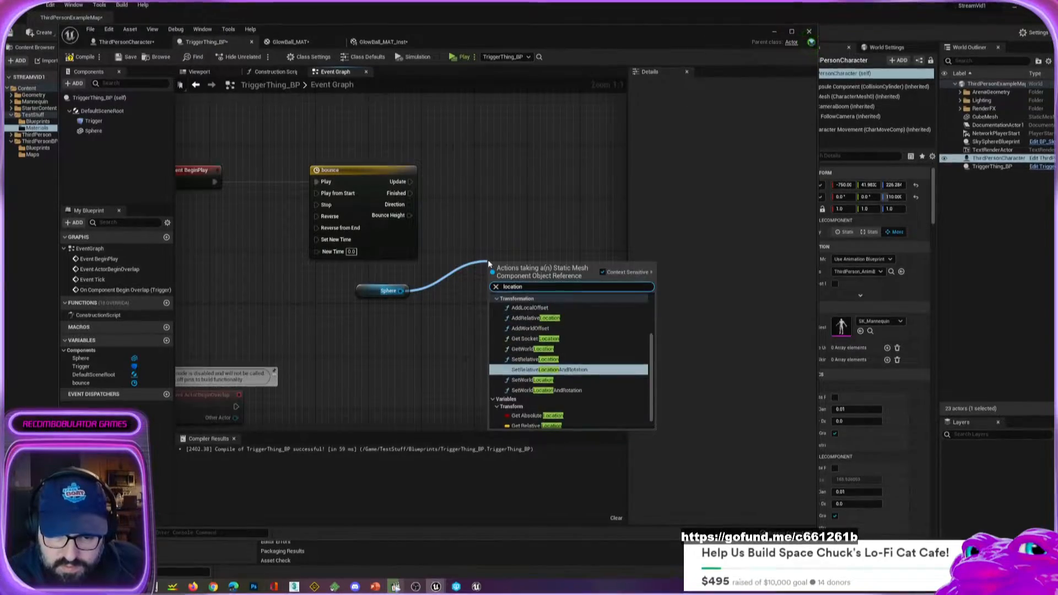
key("Down")
key("Down")
key("Down")
key("Down")
key("Down")
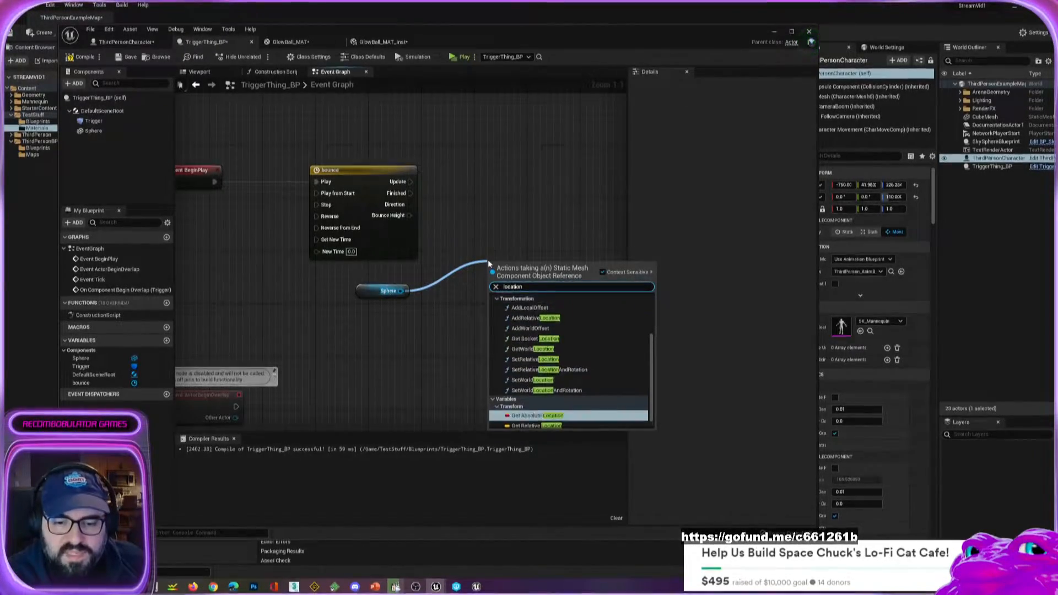
key("Up")
key("Up")
key("Up")
key("Up")
key("Up")
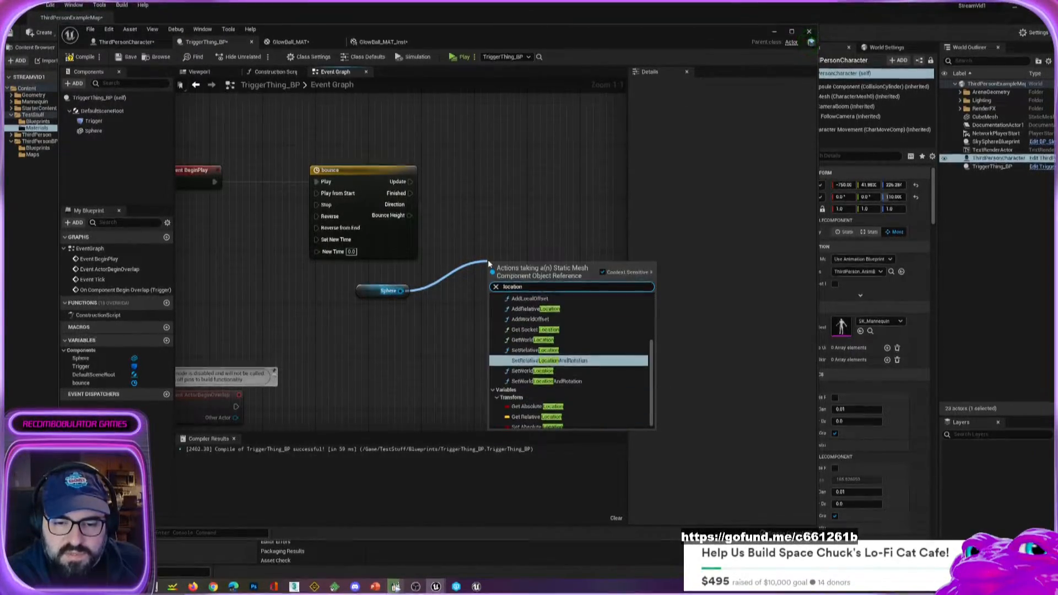
key("Up")
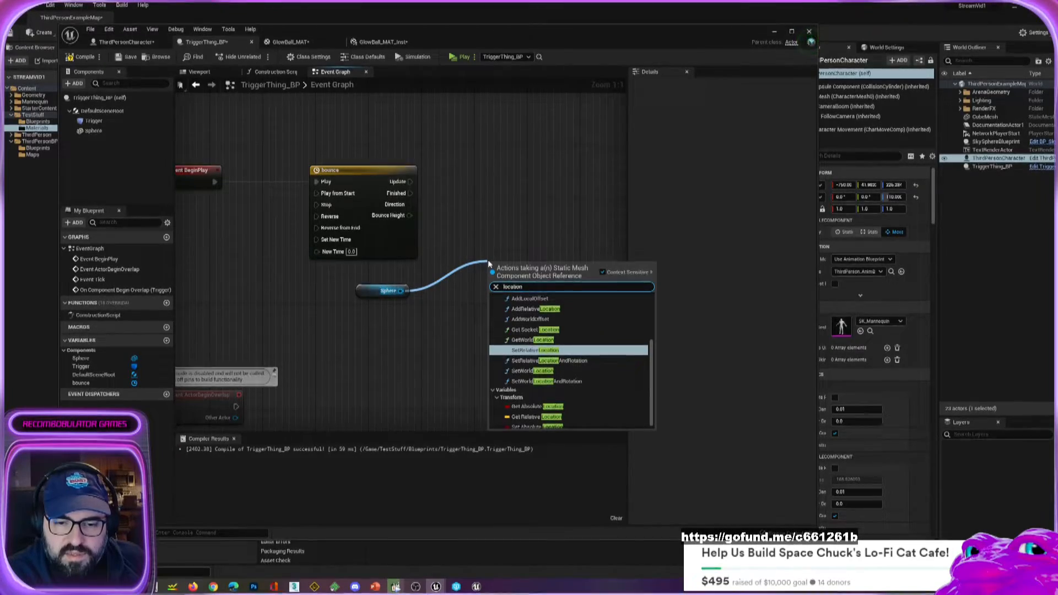
key("Down")
key("Down")
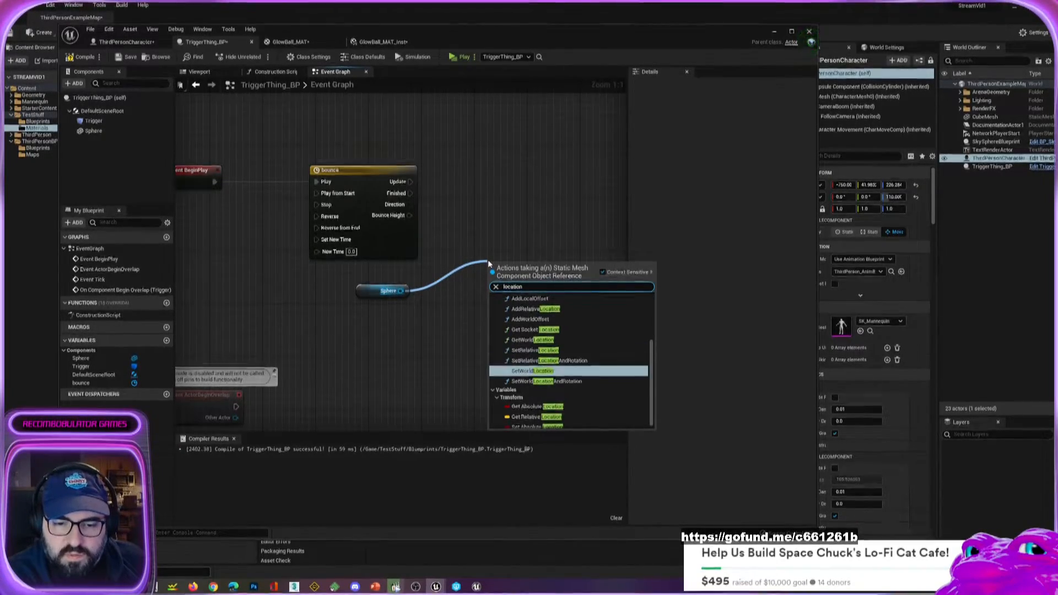
key("Return")
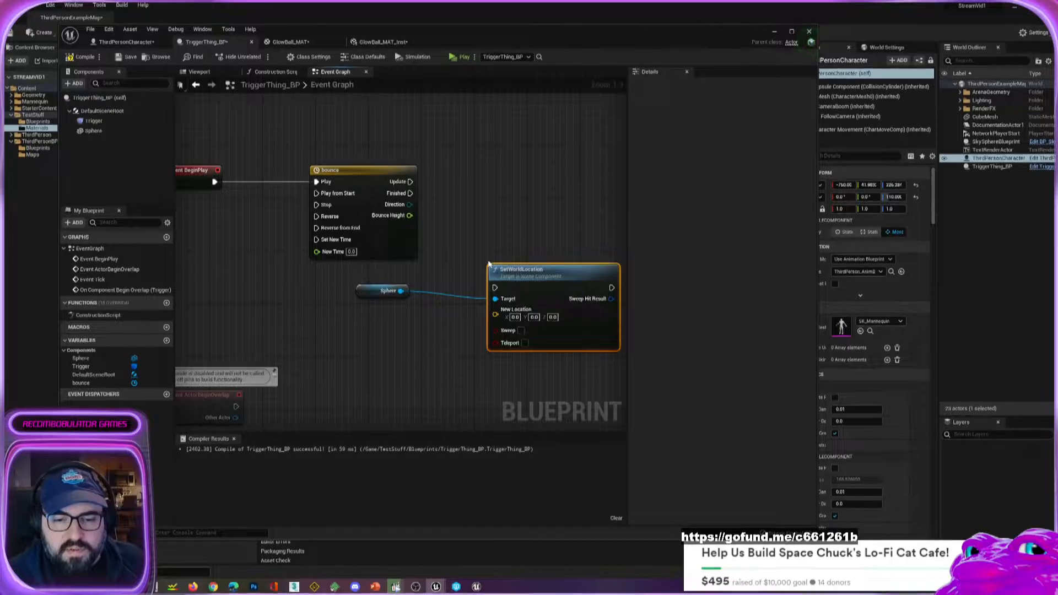
left_click_drag(533, 273, 533, 180)
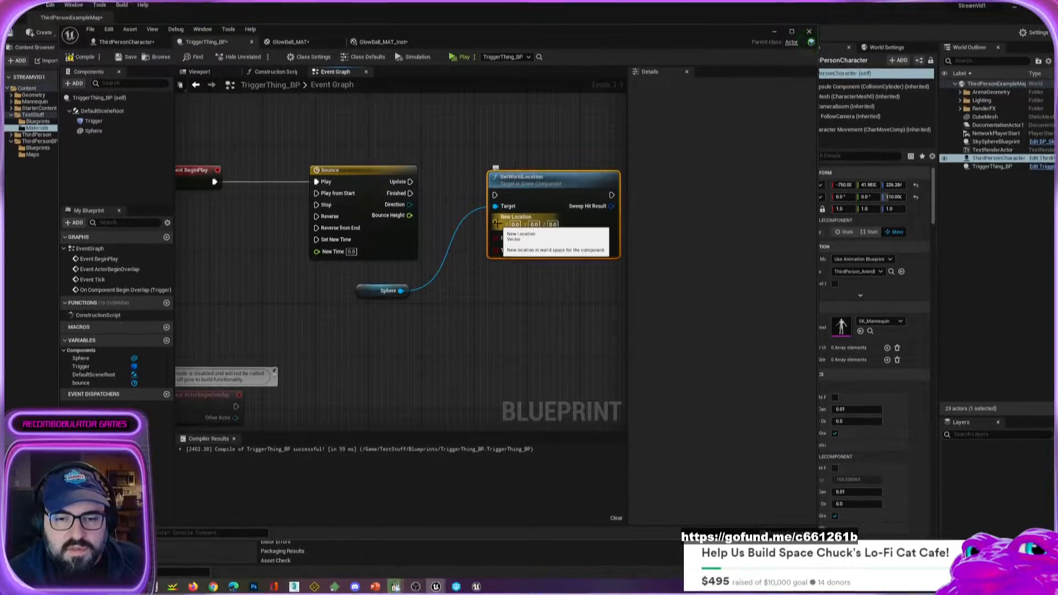
Select the Sphere component and examine its placement in TriggerThing_BP's viewport.
left_click(364, 292)
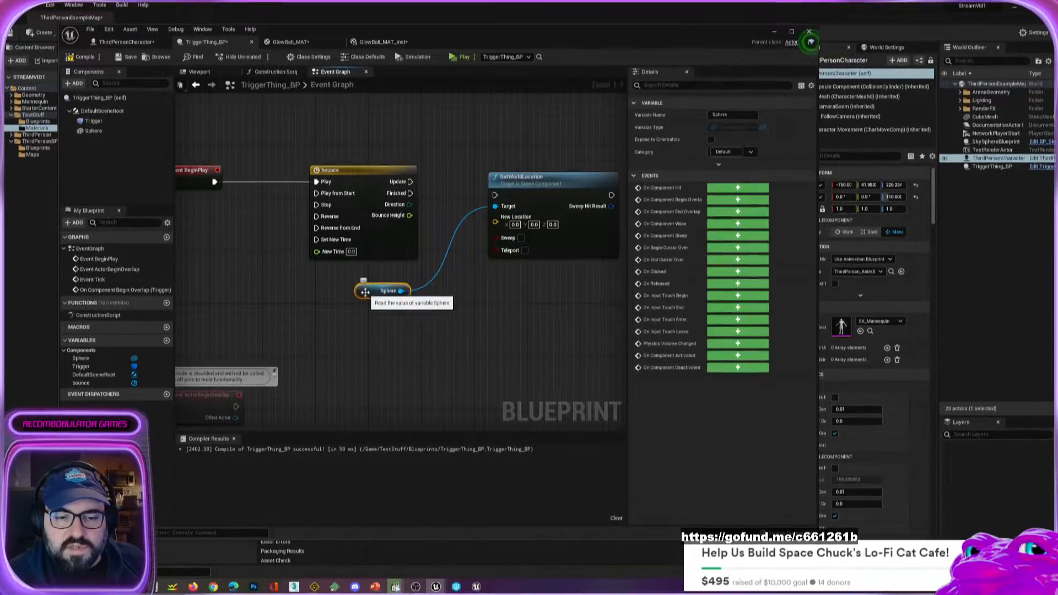
left_click(93, 131)
left_click(217, 74)
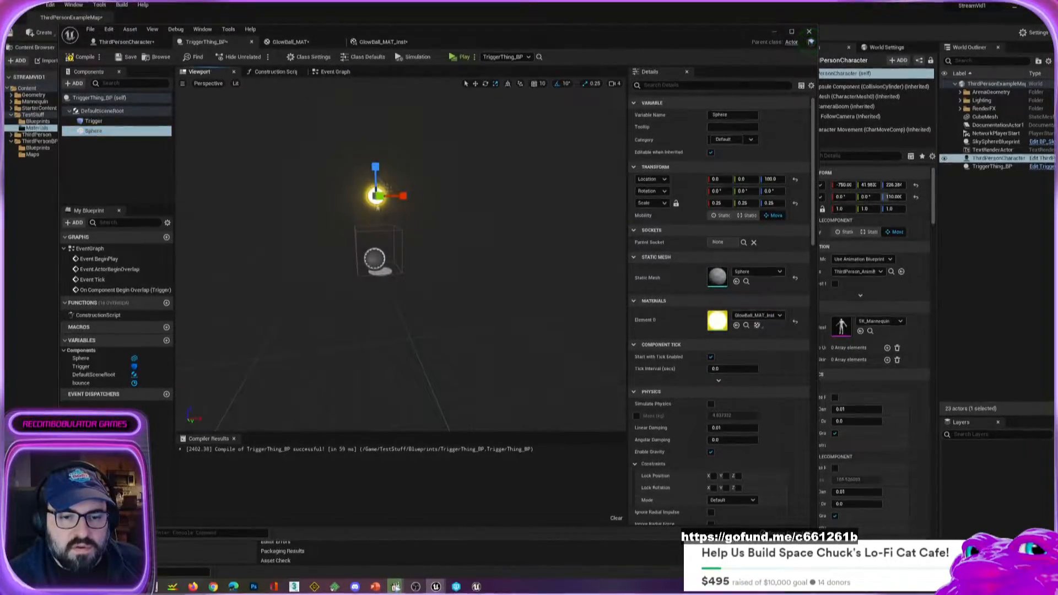
Split the SetWorldLocation node's New Location input in the event graph into separate X, Y and Z inputs.
left_click(333, 74)
left_click_drag(382, 292, 389, 141)
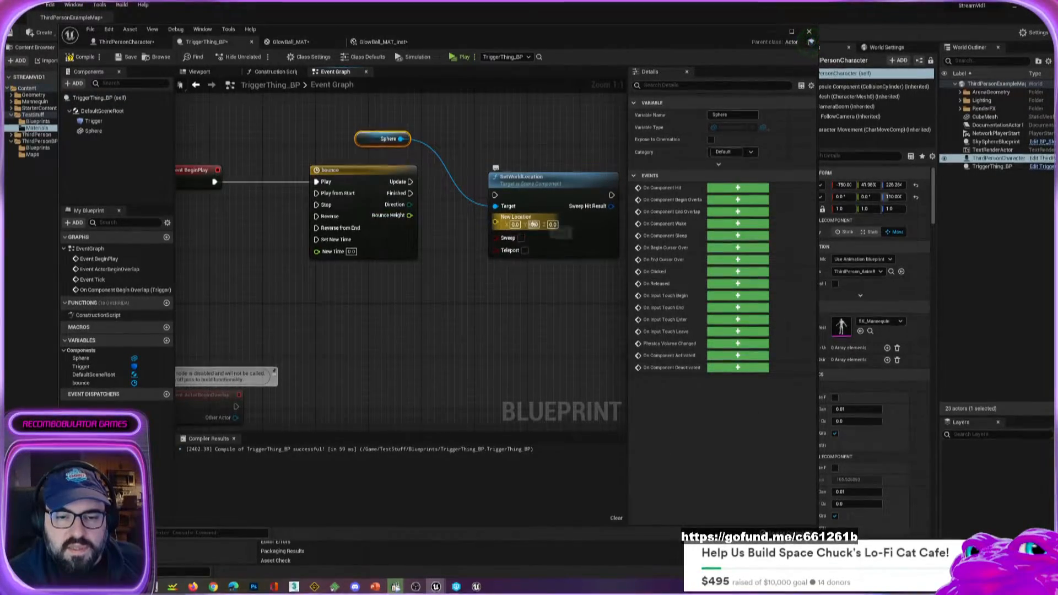
right_click(497, 222)
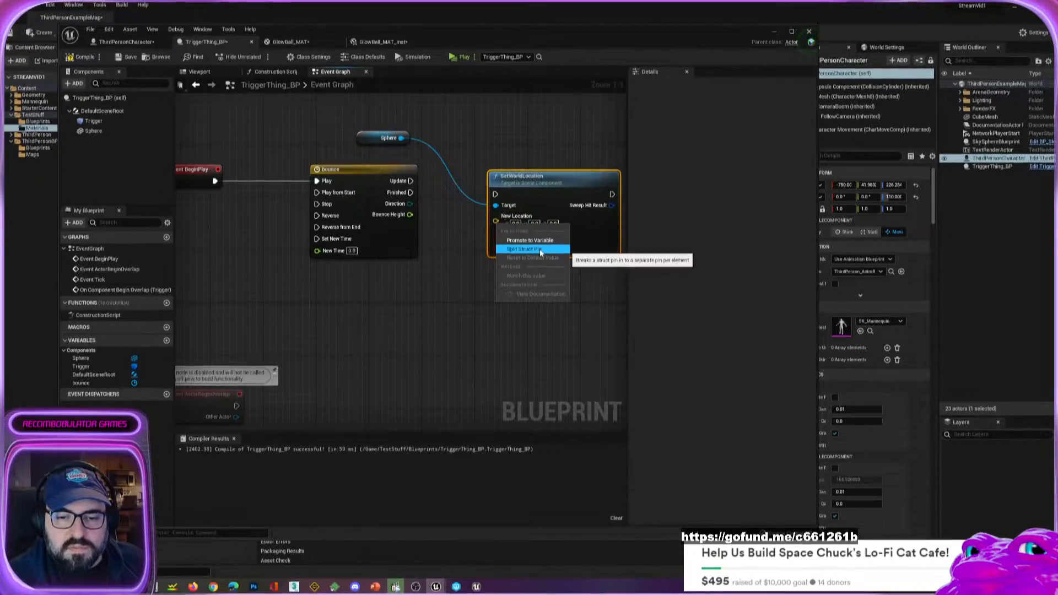
left_click(543, 249)
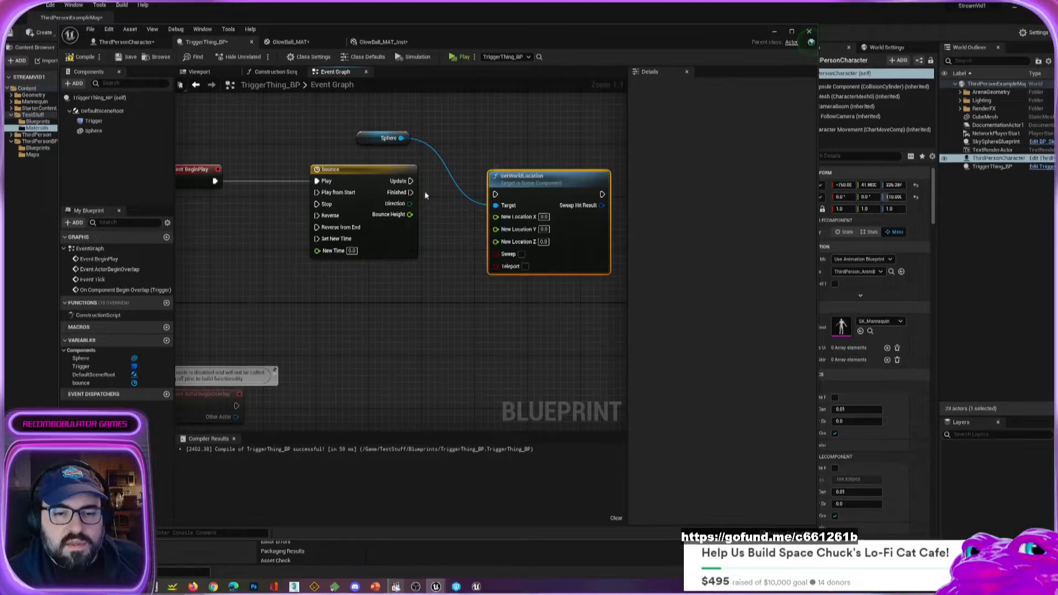
Enable looping on the bounce timeline and return to the event graph.
right_click_drag(401, 271, 437, 276)
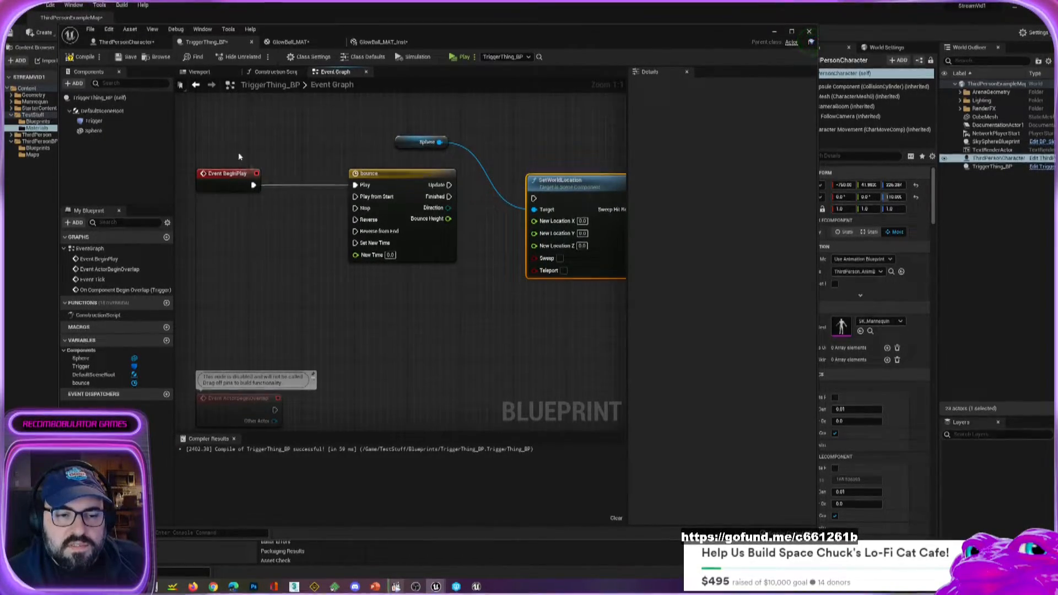
left_click(413, 186)
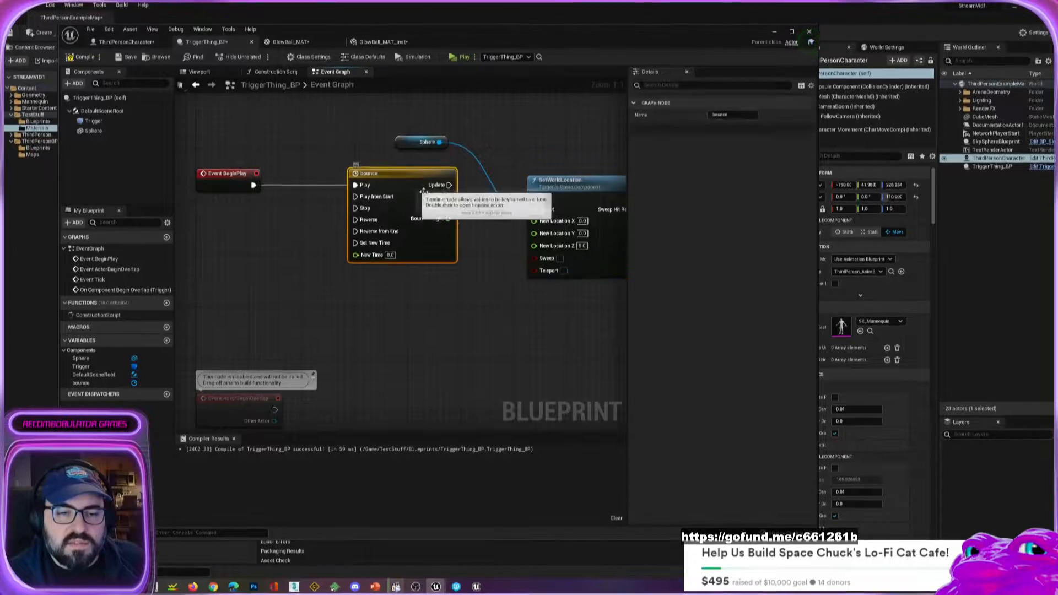
right_click_drag(517, 223, 475, 209)
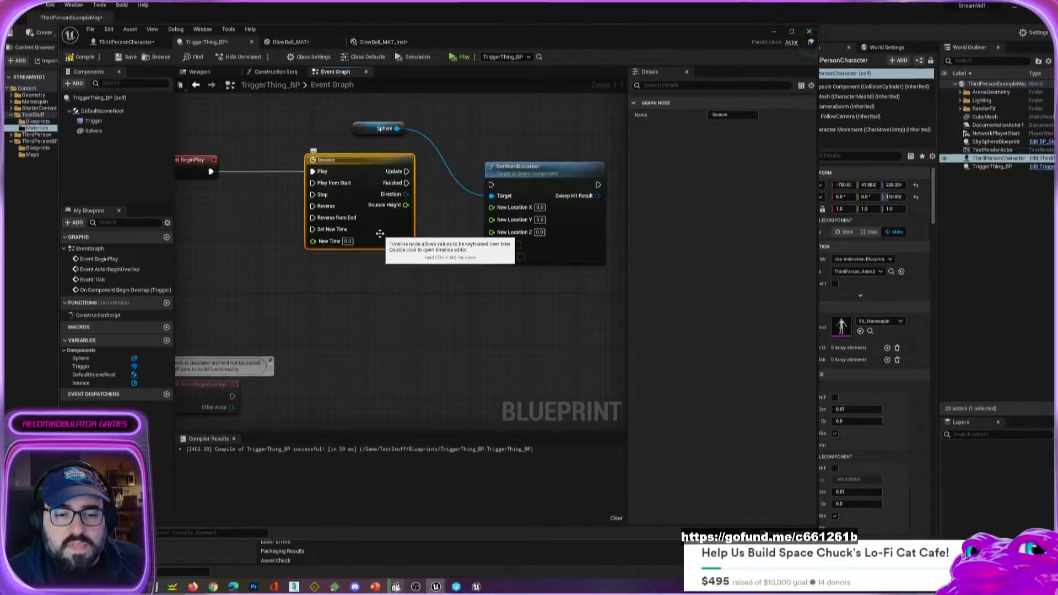
double_click(363, 173)
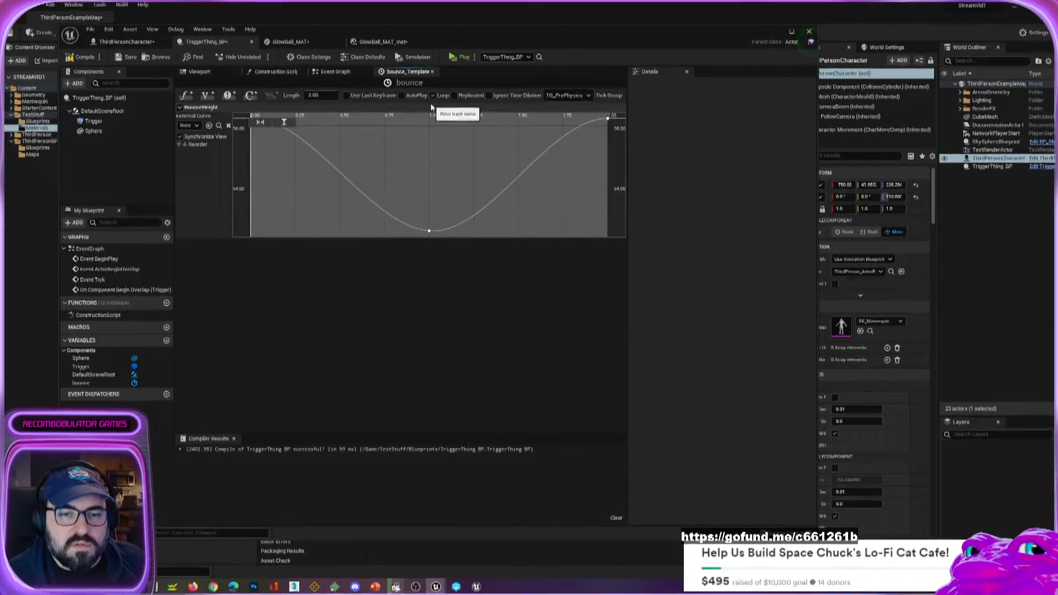
left_click(358, 77)
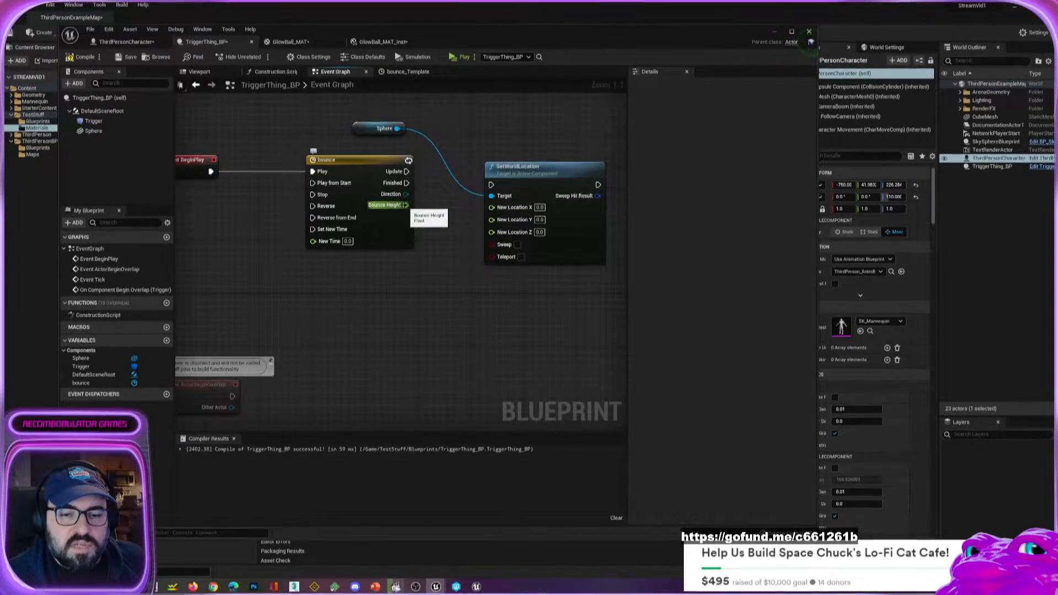
Wire the bounce node's Bounce Height to New Location Z and its Update output to the SetWorldLocation node's execution input.
left_click_drag(406, 204, 492, 233)
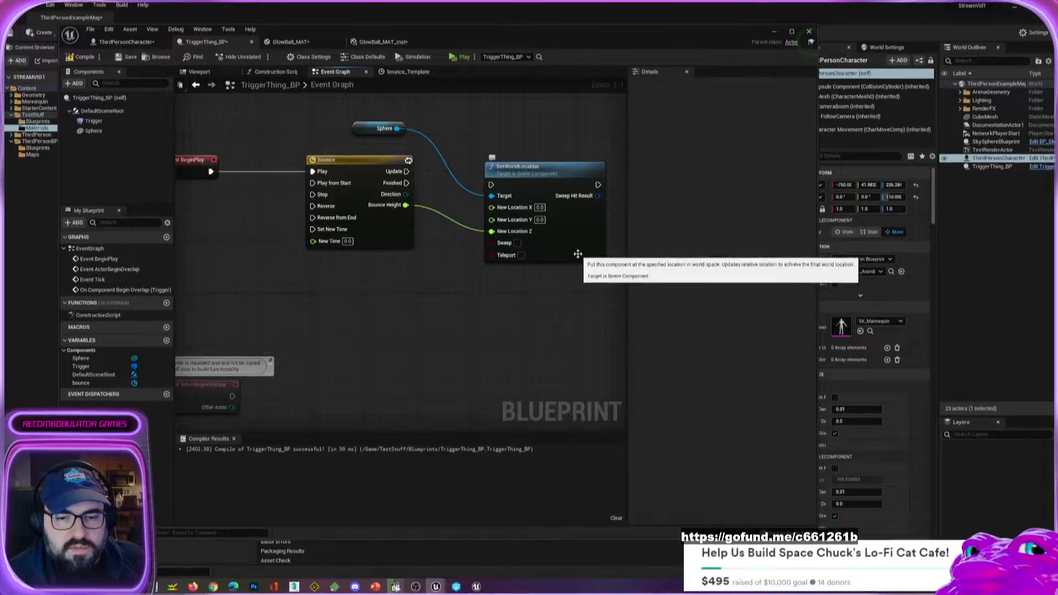
left_click_drag(580, 256, 579, 228)
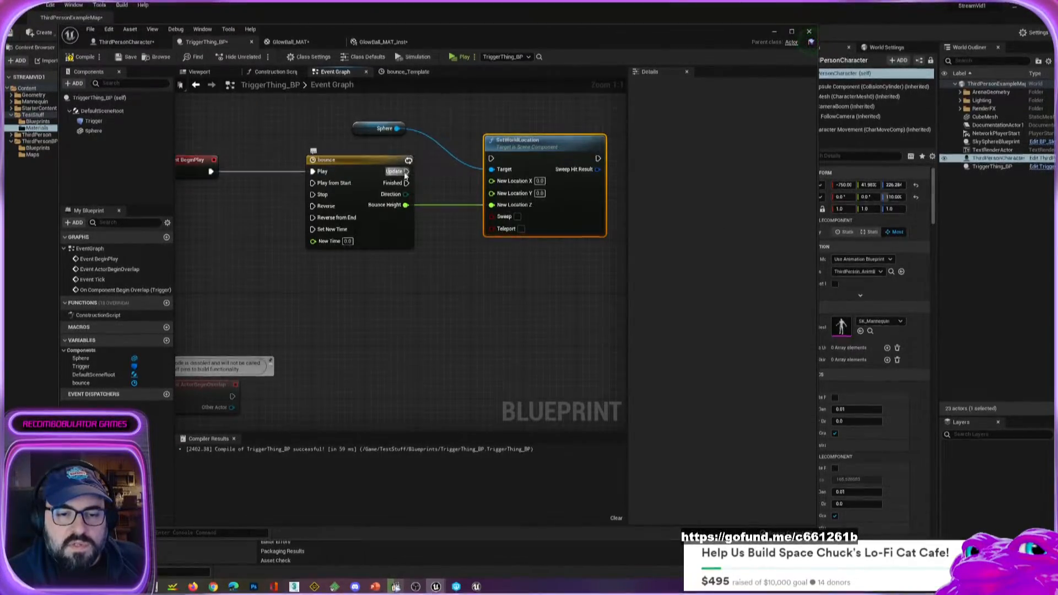
left_click_drag(406, 171, 491, 161)
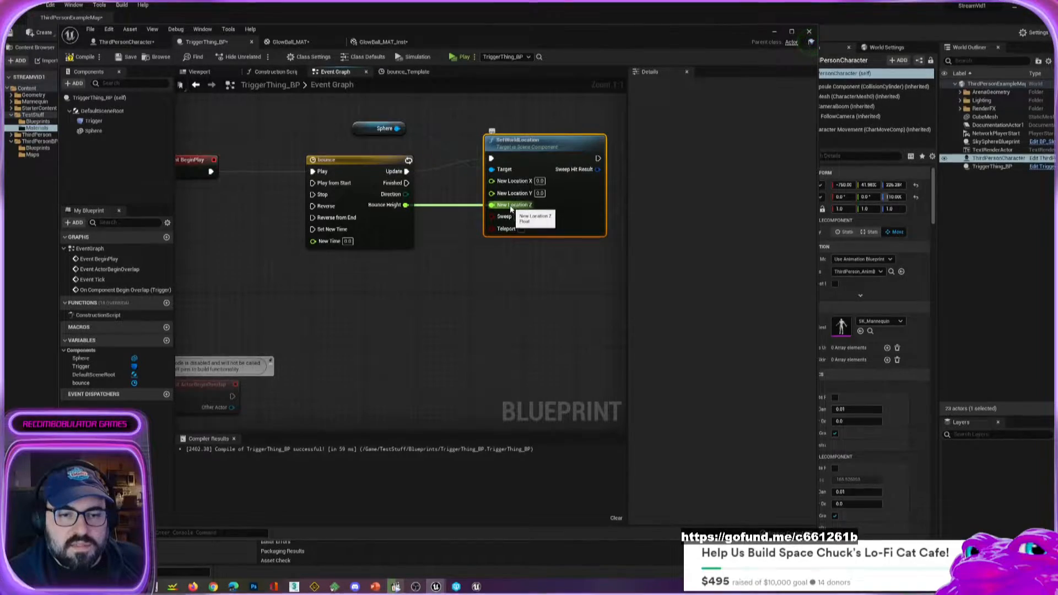
Play-test the level, walk the character toward the glowing ball, check its location in wireframe view, and end the session.
left_click(459, 57)
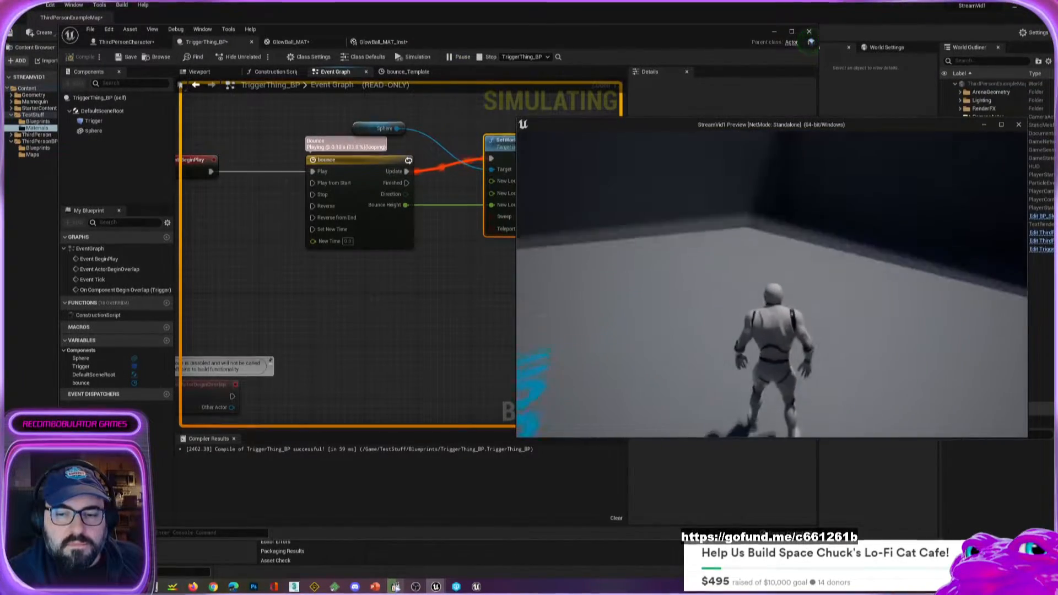
key("w")
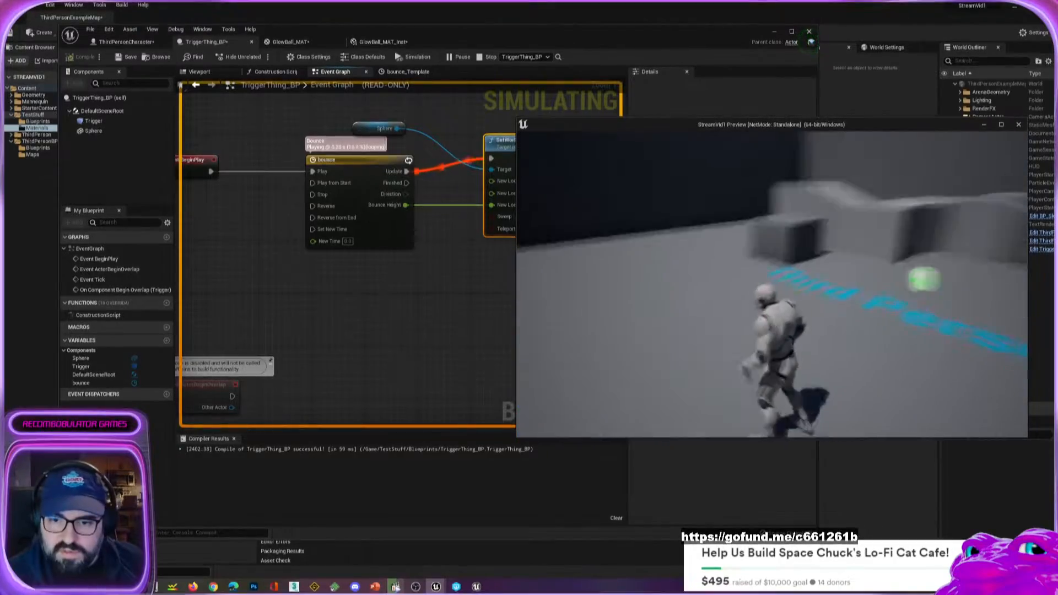
key("s")
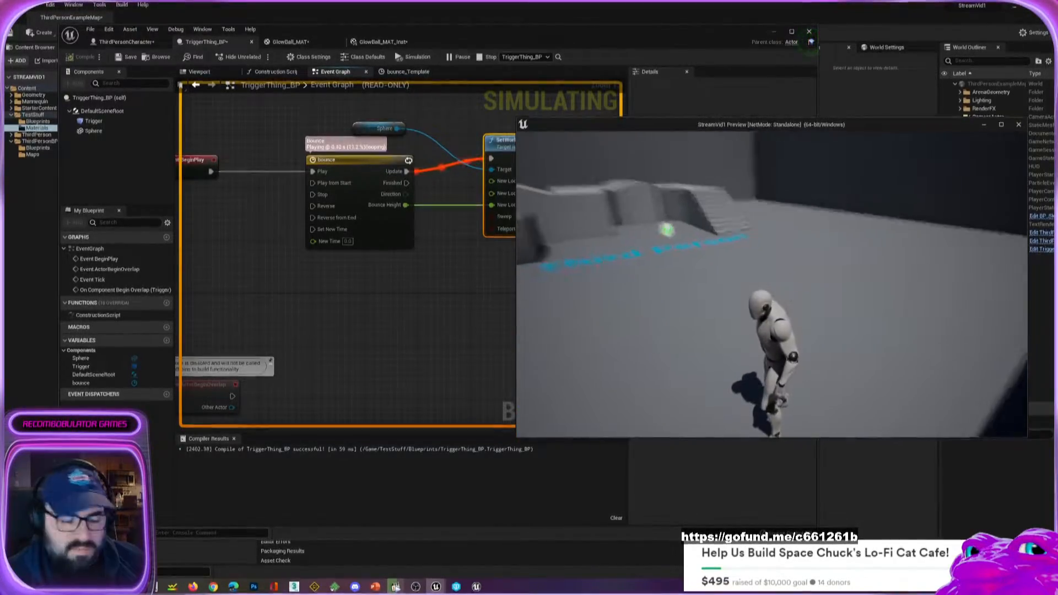
key("F1")
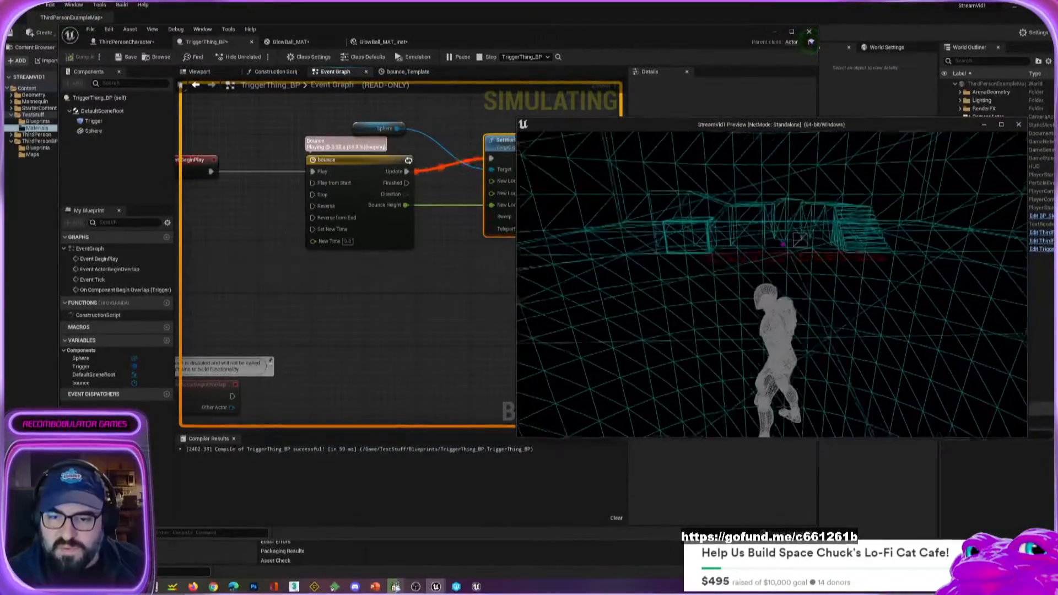
key("w")
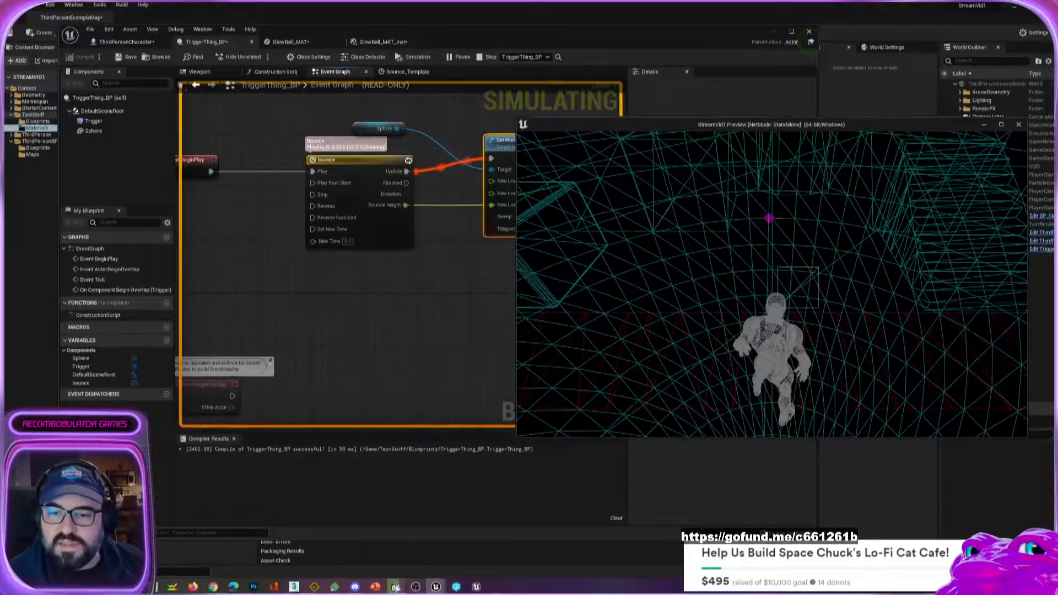
key("Escape")
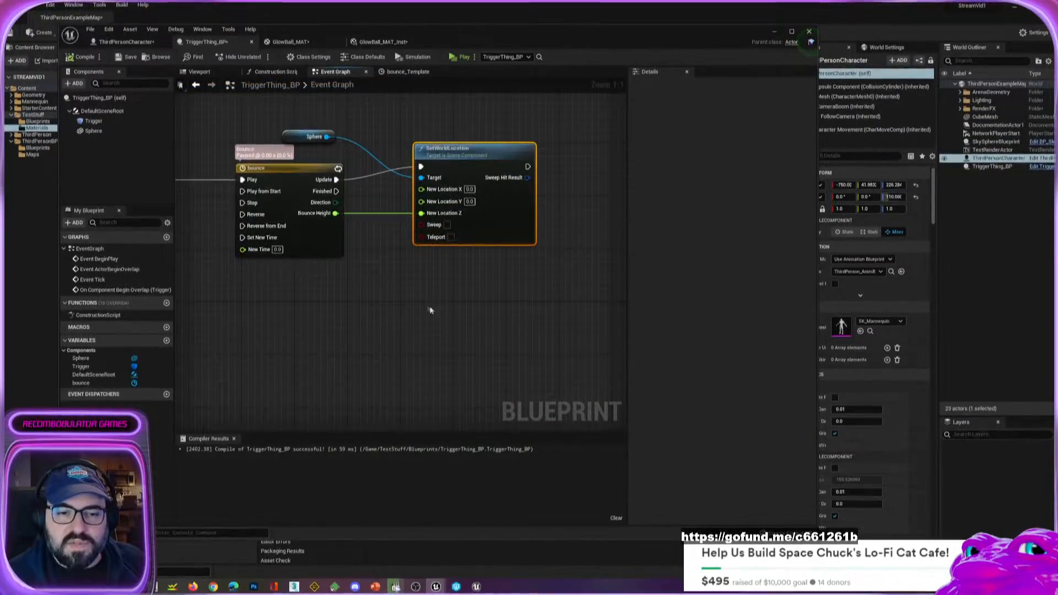
Add a SetRelativeLocation node targeting the Sphere reference.
left_click_drag(326, 137, 434, 291)
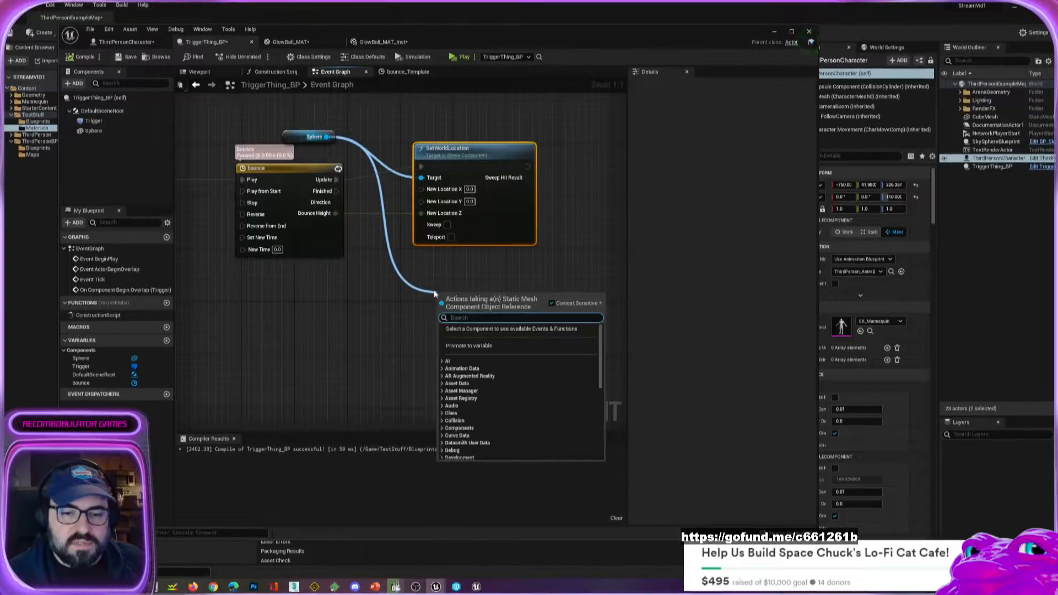
type("set local")
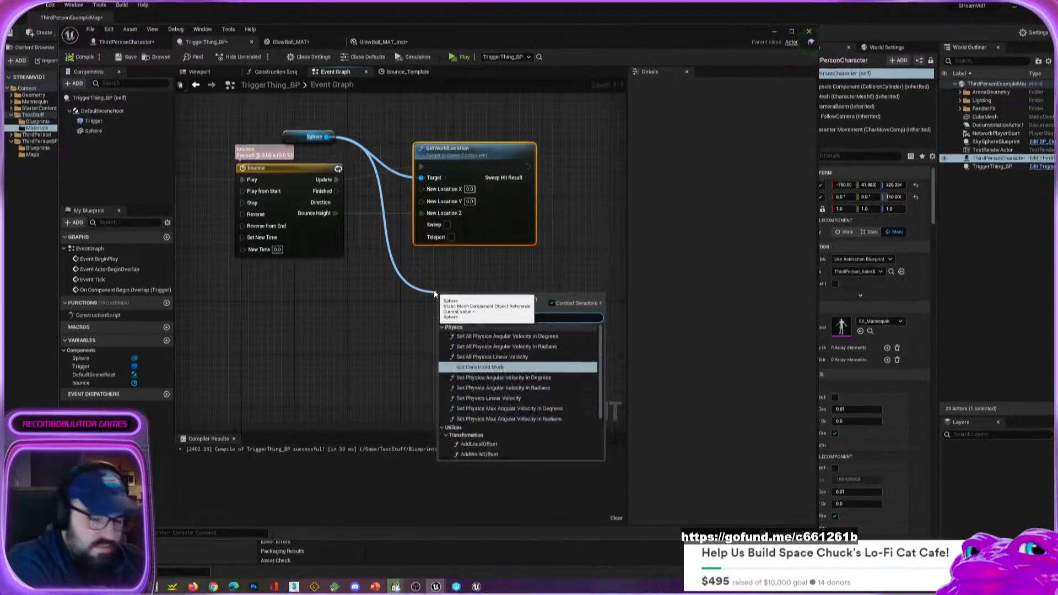
key("BackSpace")
key("BackSpace")
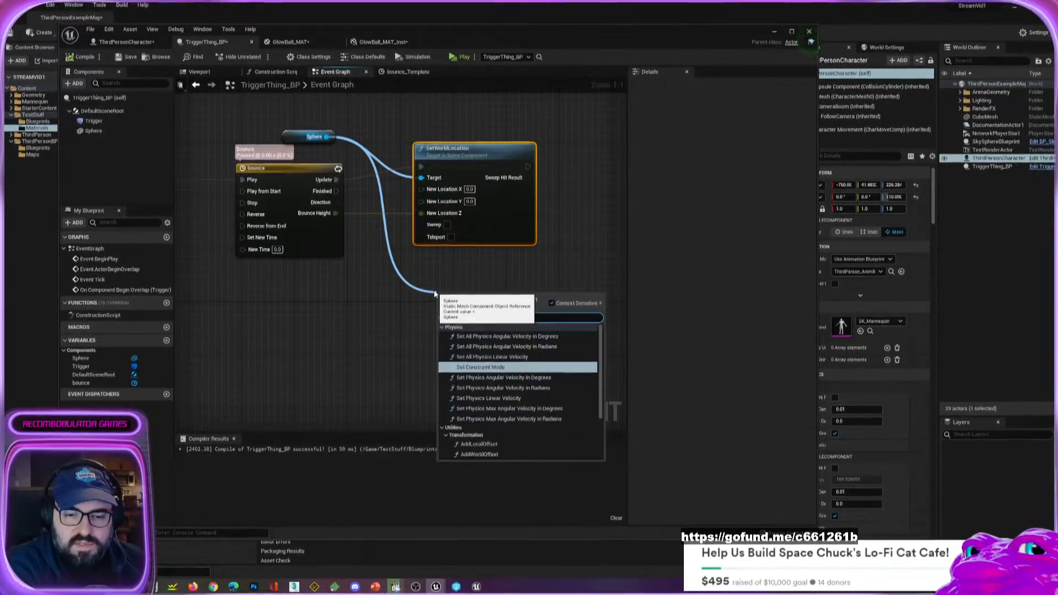
key("BackSpace")
key("BackSpace")
key("BackSpace")
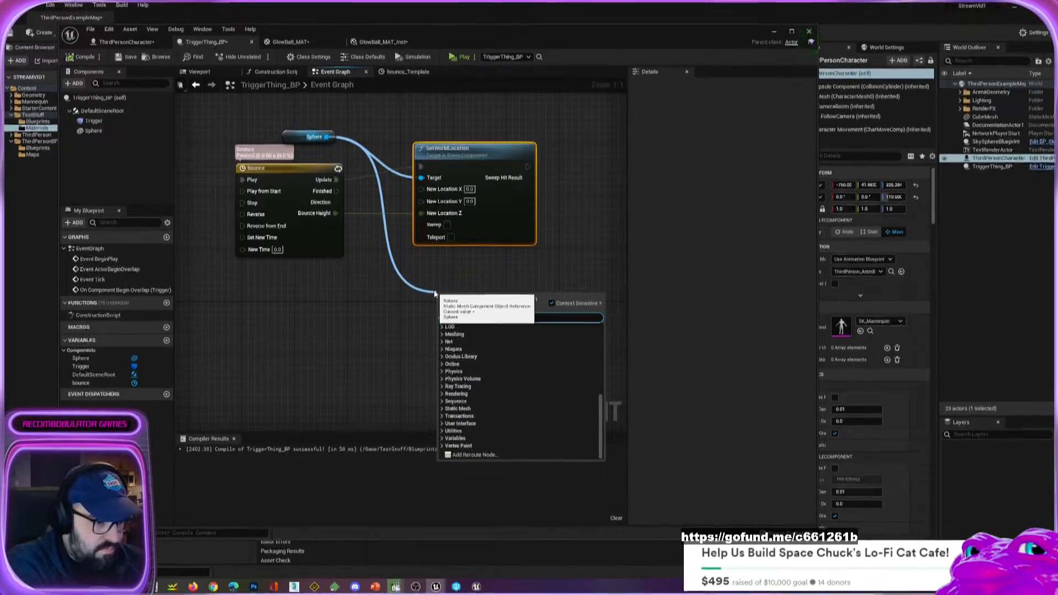
type("local")
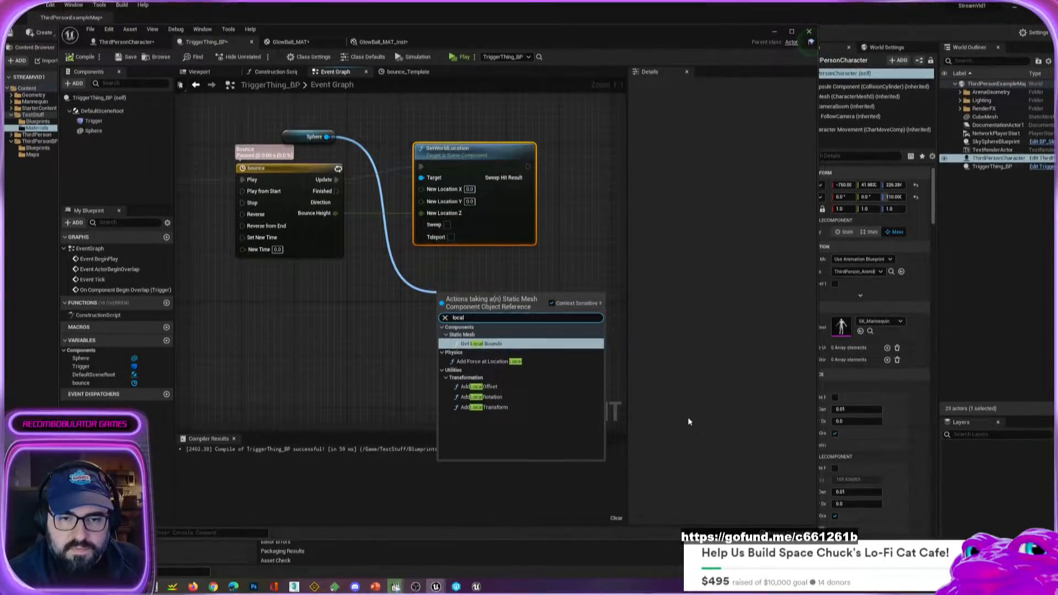
key("BackSpace")
type("tion")
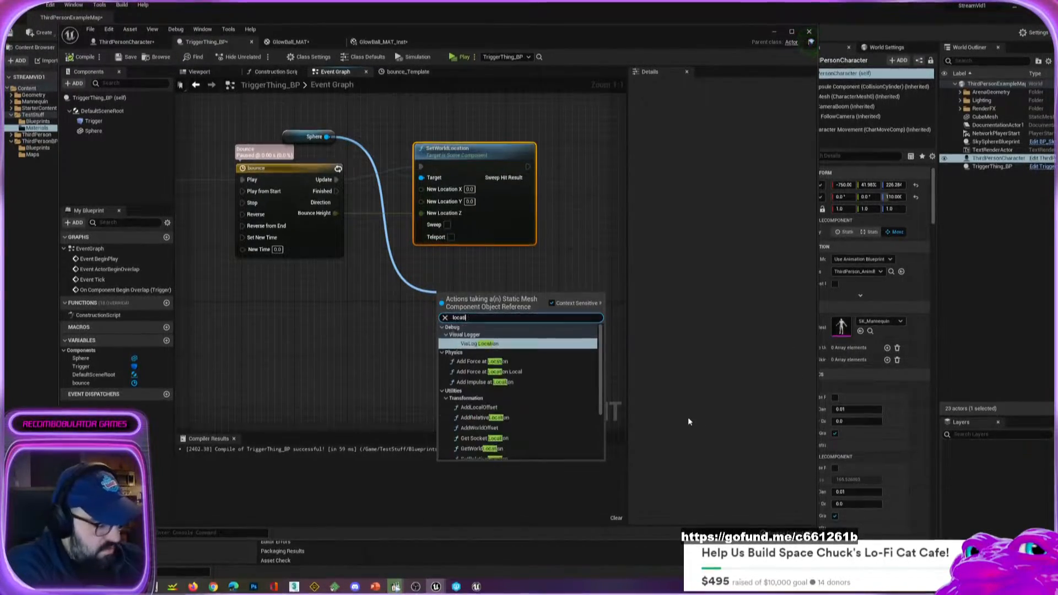
key("Down")
key("Down")
key("Down")
key("Down")
key("Down")
key("Down")
key("Down")
key("Down")
key("Down")
key("Down")
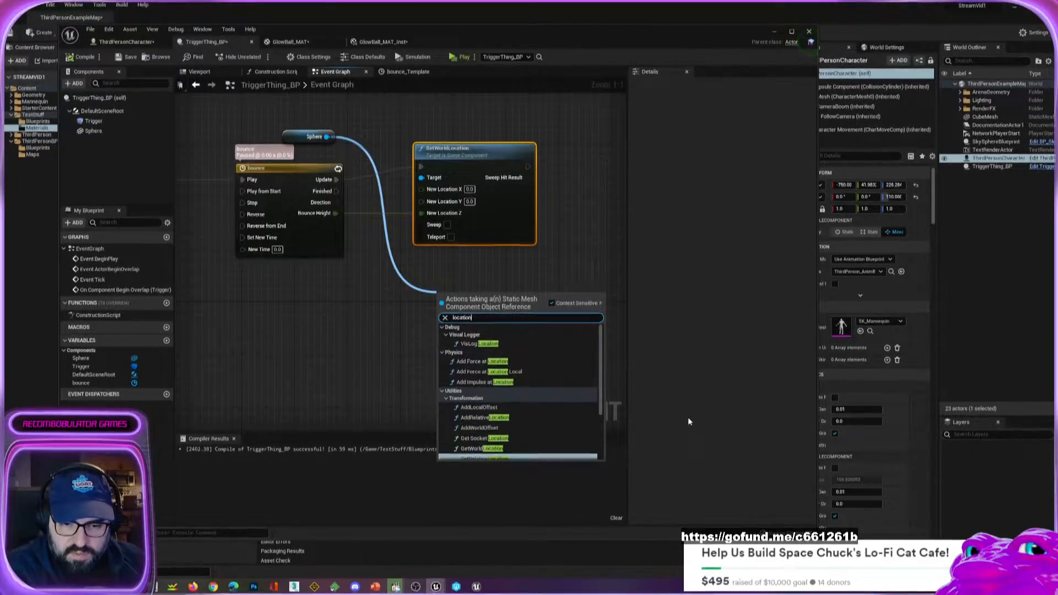
key("Up")
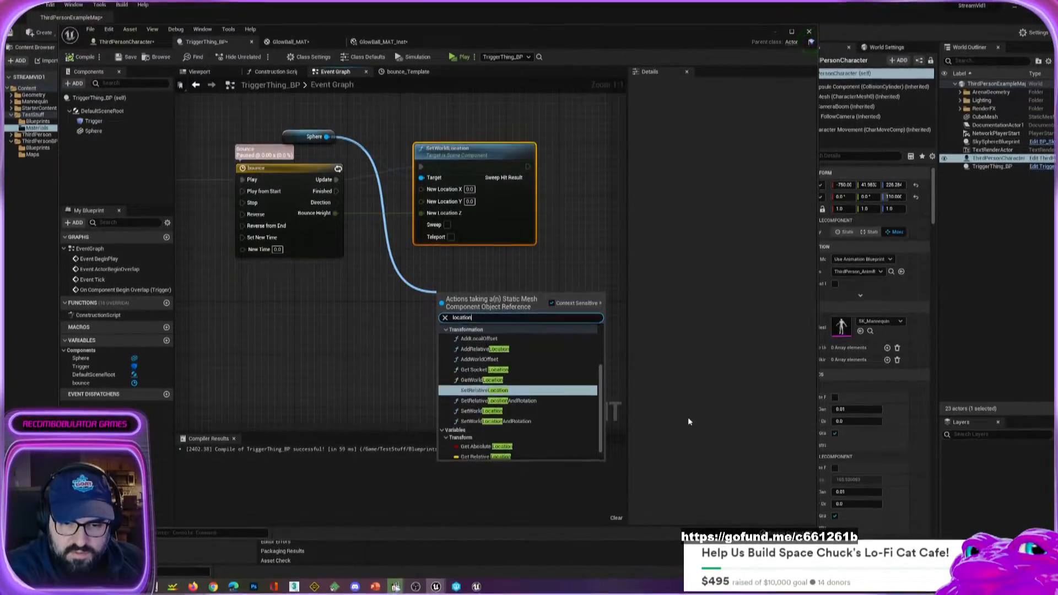
key("Return")
Move the SetRelativeLocation node beside the bounce node and delete the SetWorldLocation node.
left_click_drag(495, 300, 461, 173)
left_click(482, 150)
key("Delete")
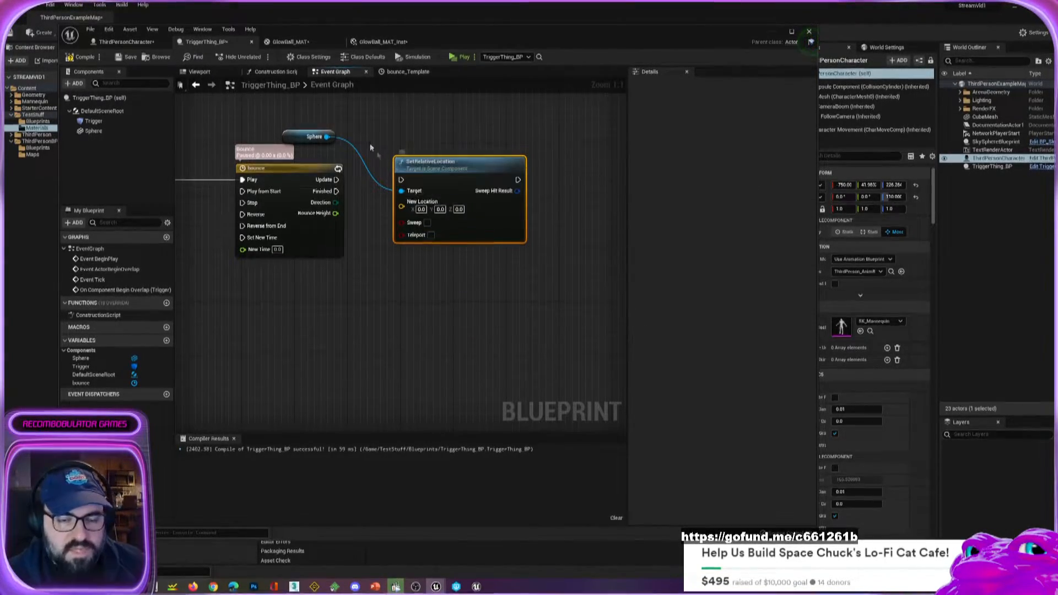
left_click(295, 139)
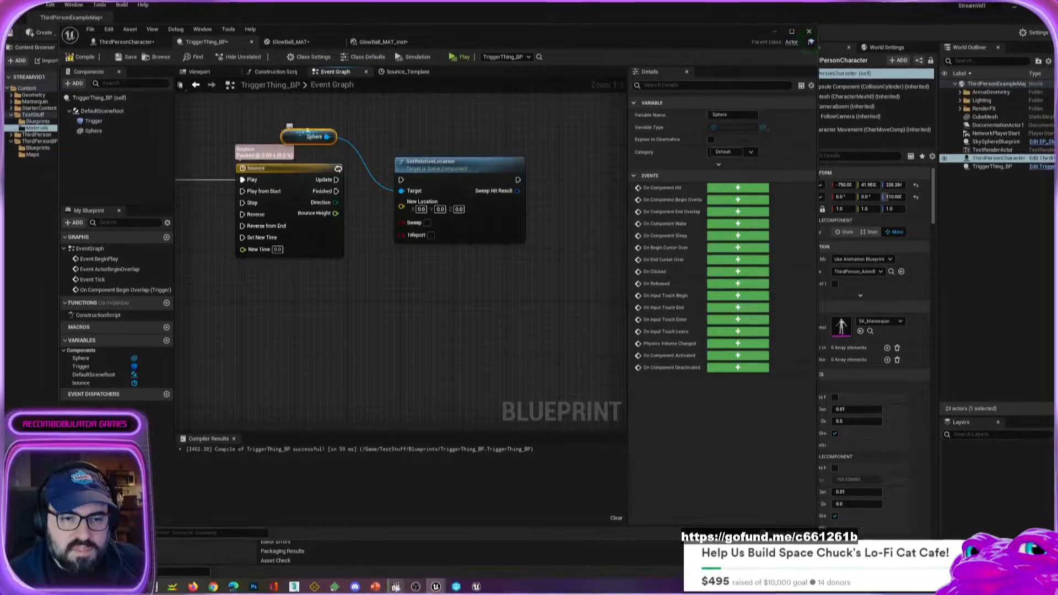
left_click(93, 131)
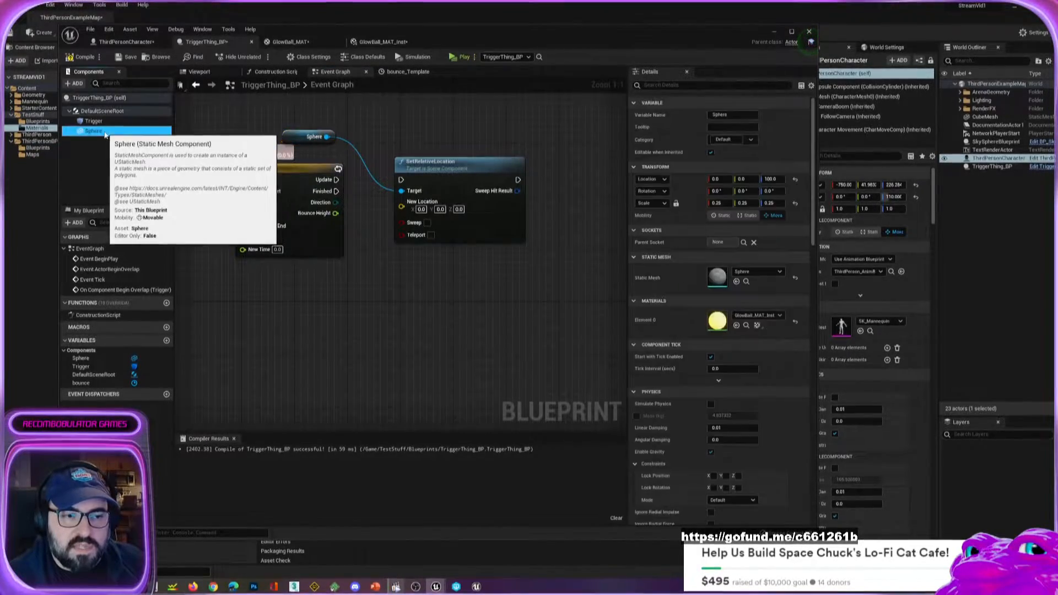
left_click_drag(93, 130, 315, 296)
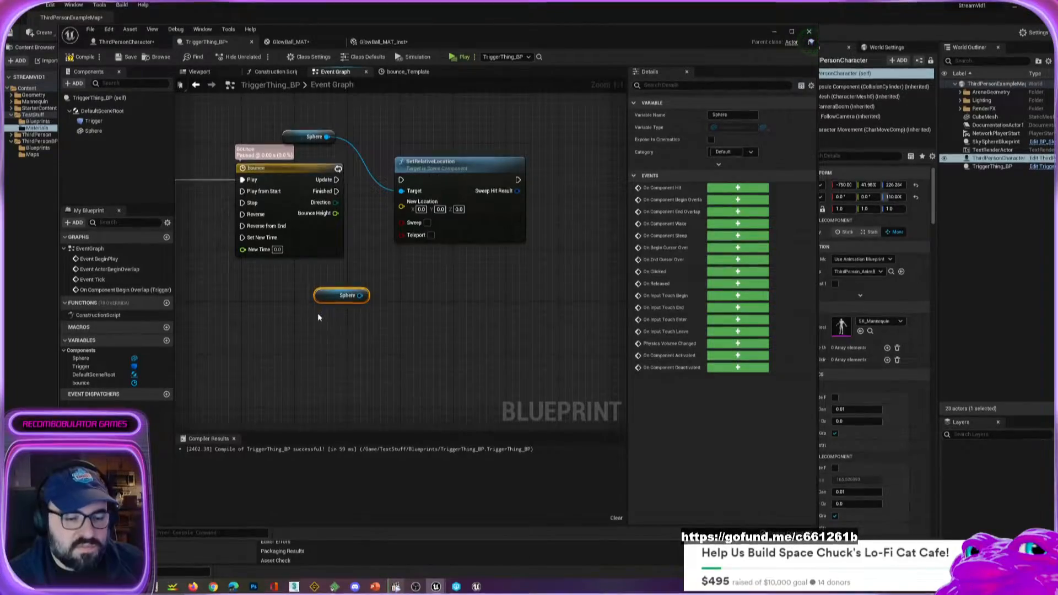
key("Delete")
Search the Sphere reference's available actions for other set location nodes.
left_click_drag(306, 134, 430, 118)
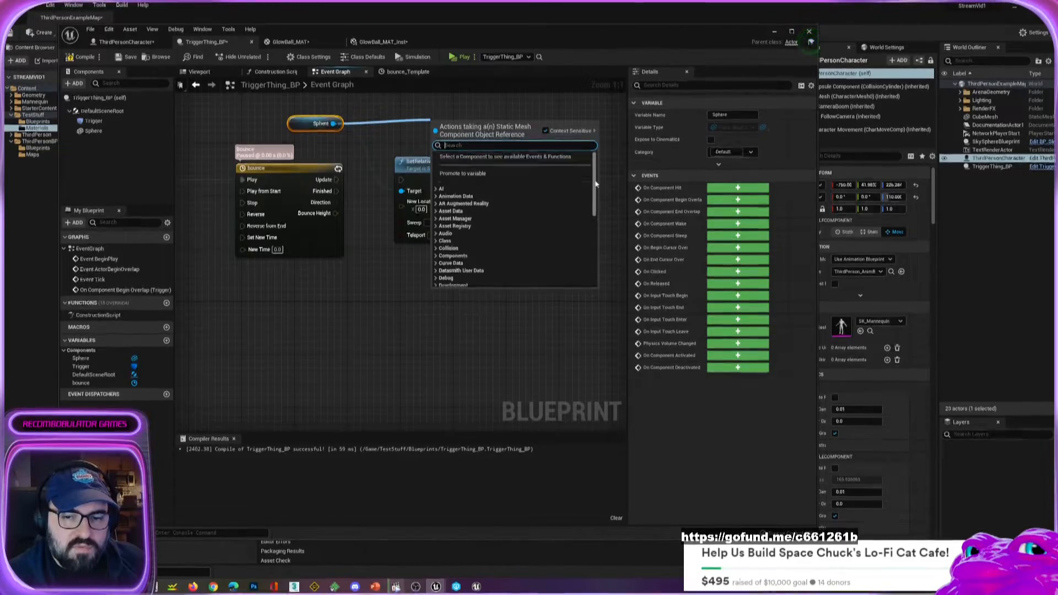
left_click_drag(595, 185, 596, 269)
scroll(481, 160, "up", 10)
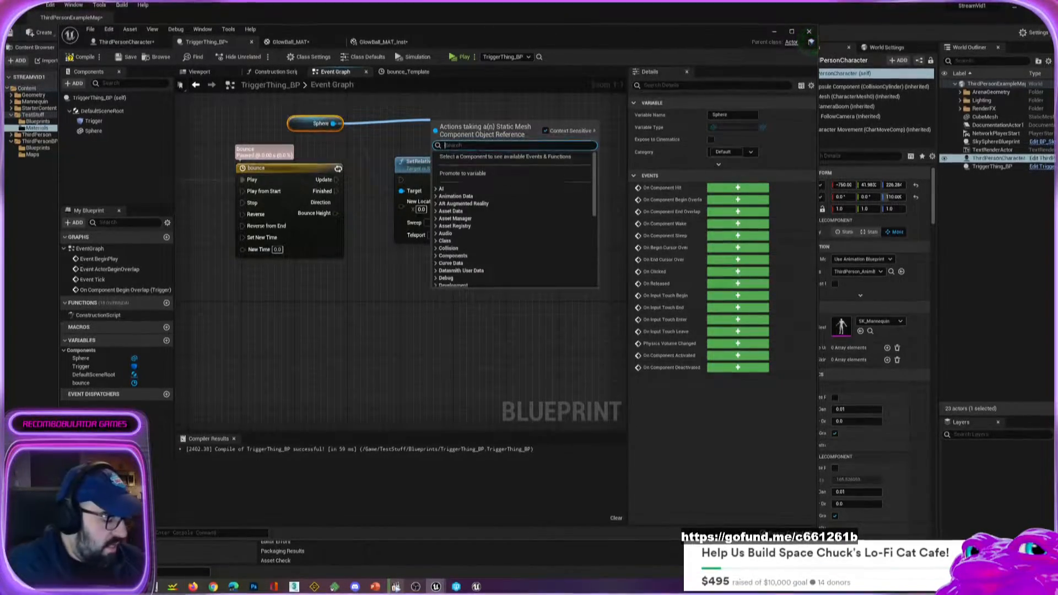
type("set loactio")
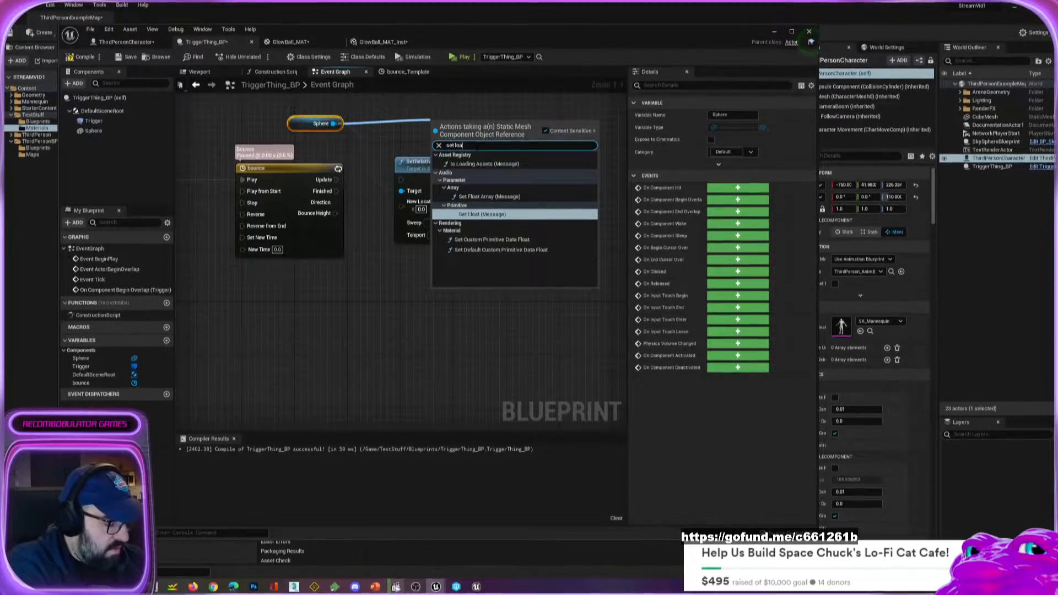
key("BackSpace")
key("BackSpace")
key("BackSpace")
key("BackSpace")
key("BackSpace")
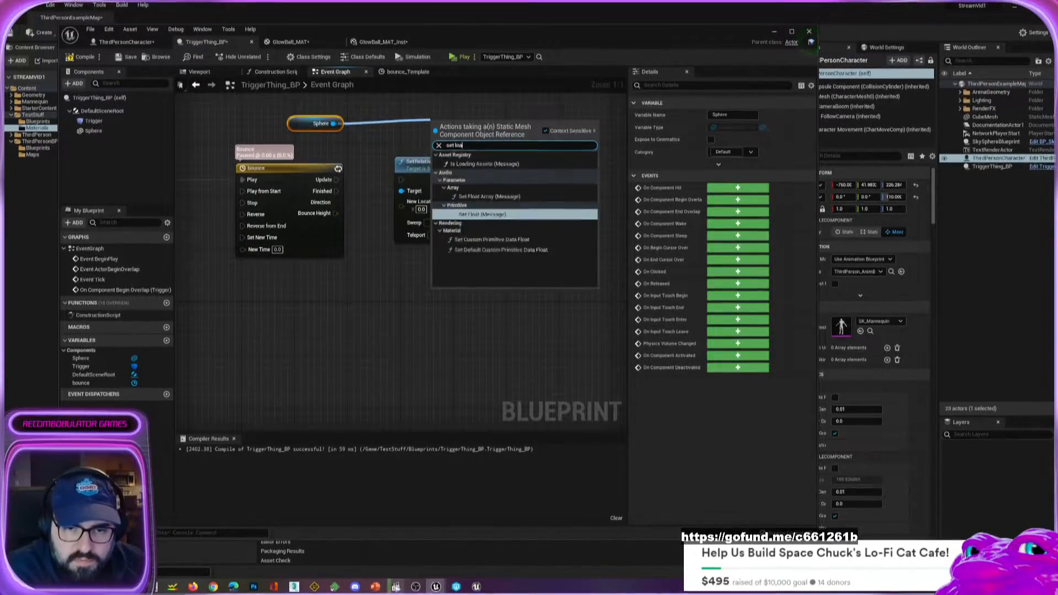
type("cation")
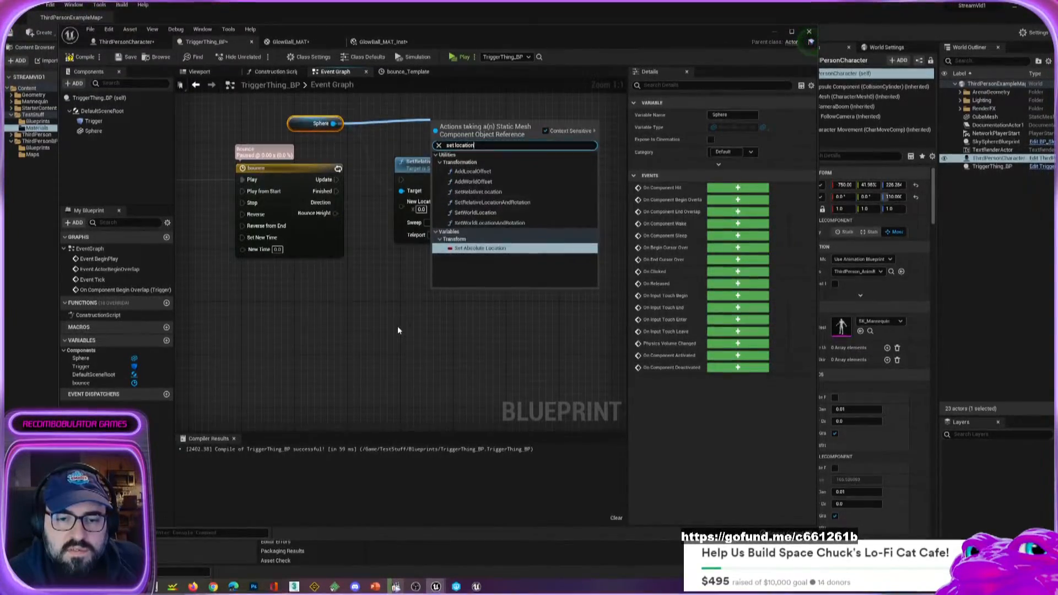
left_click(478, 191)
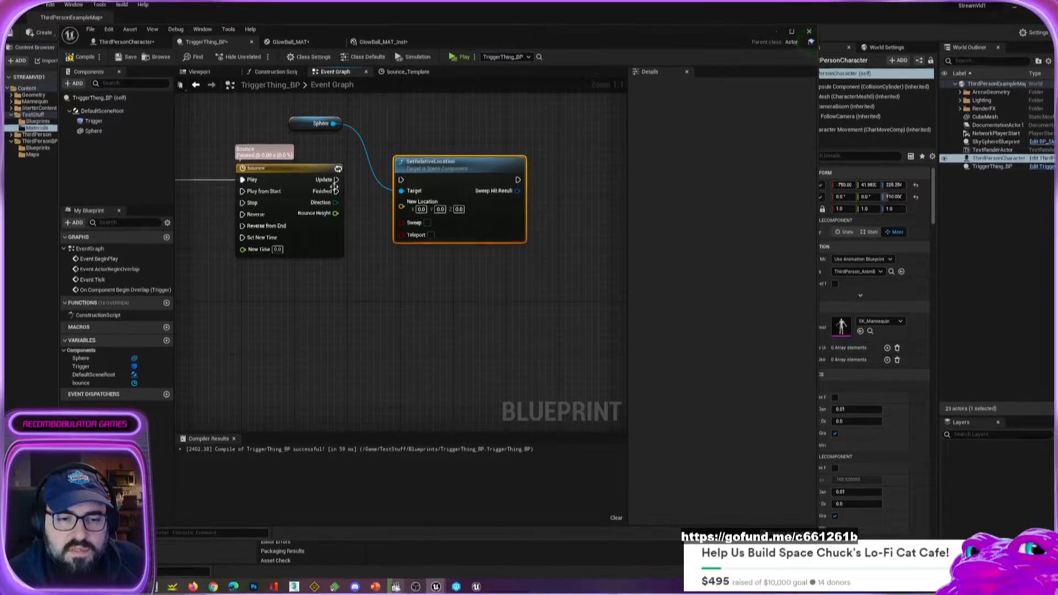
Connect the bounce timeline's Update output to the SetRelativeLocation node's execution input.
left_click_drag(335, 180, 402, 180)
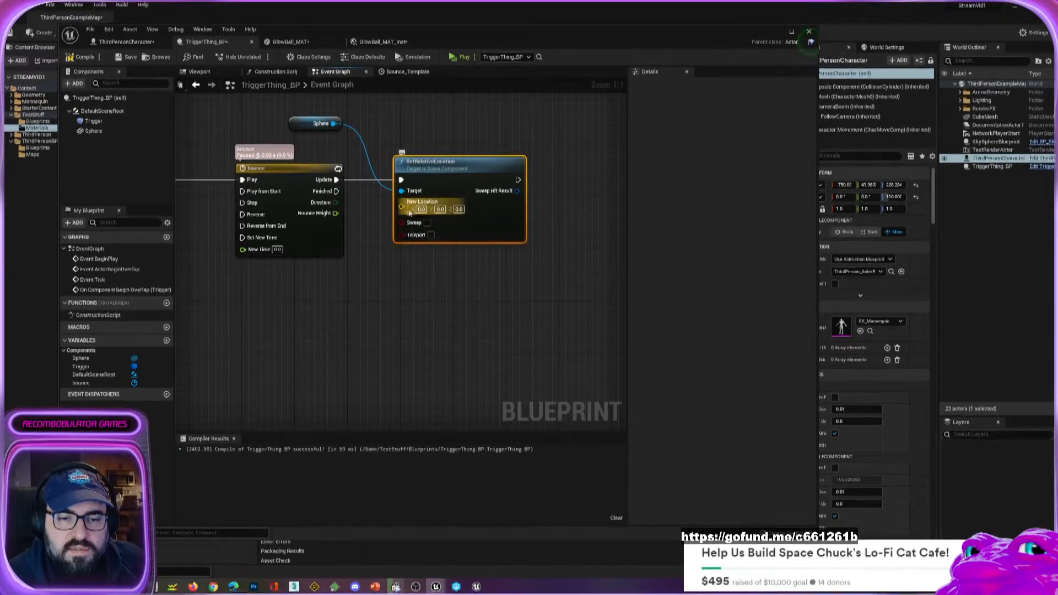
right_click(401, 207)
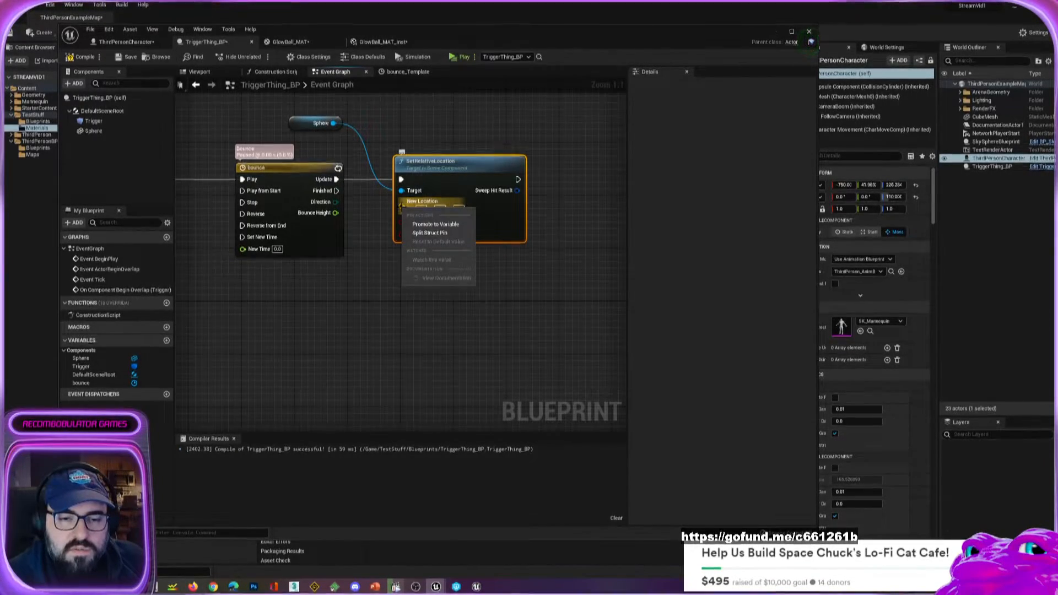
left_click(363, 218)
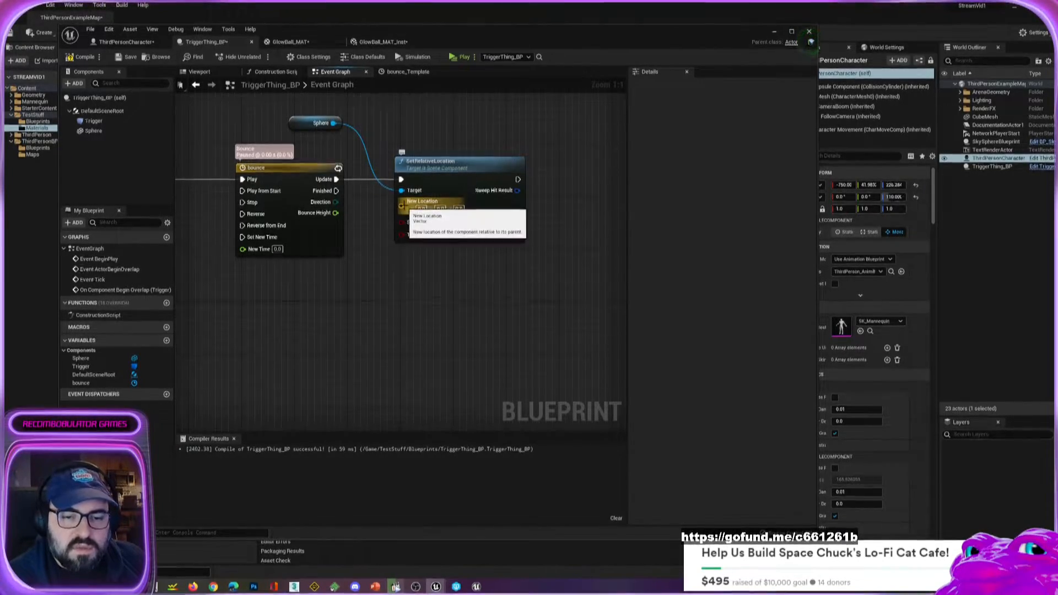
Split the SetRelativeLocation node's New Location struct pin and connect the timeline's Bounce Height output to New Location Z.
right_click(405, 208)
left_click(440, 230)
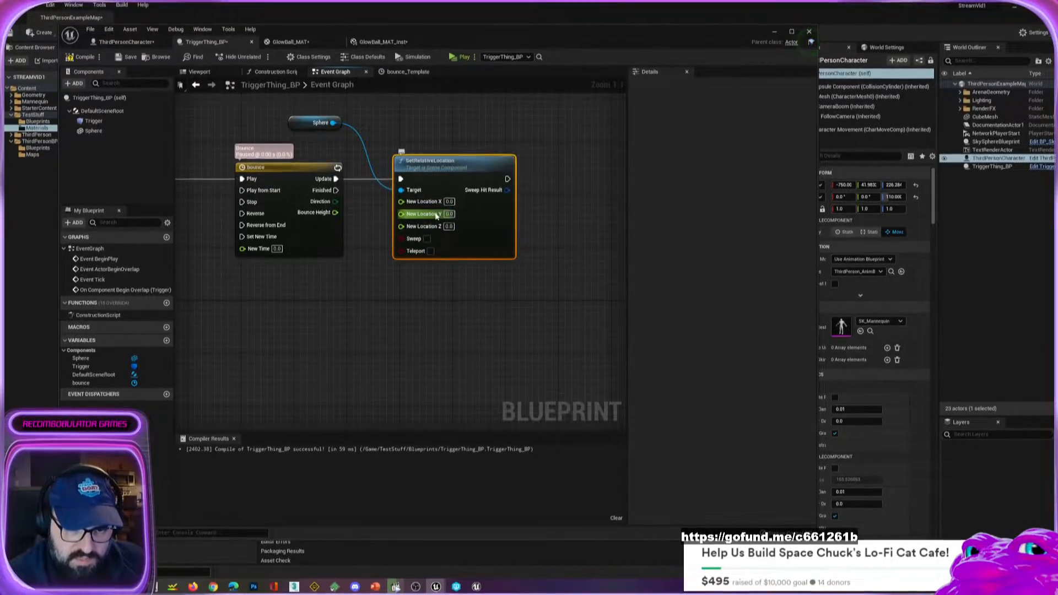
left_click_drag(335, 212, 387, 227)
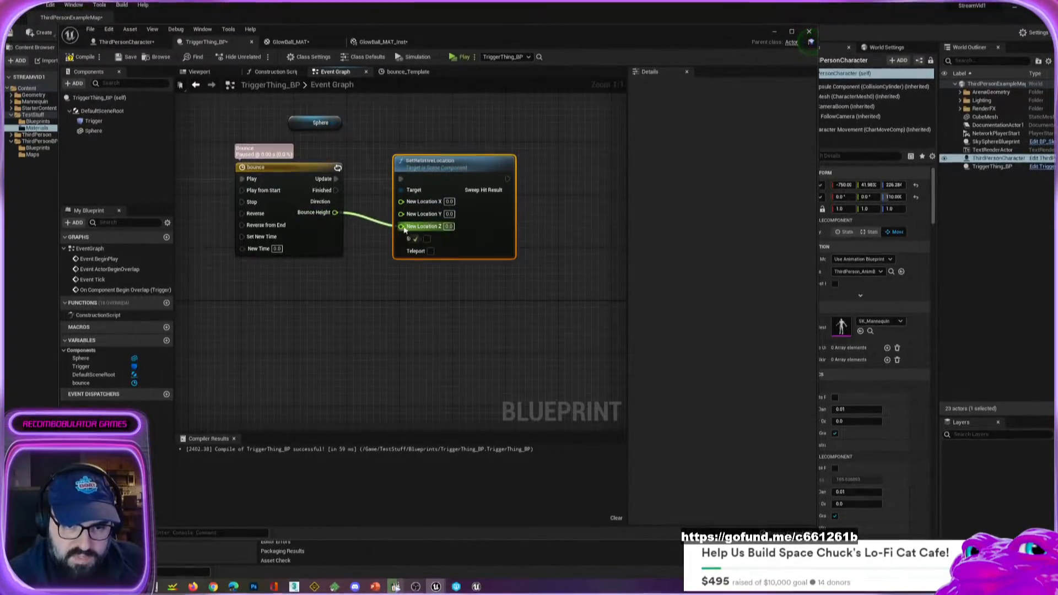
Play-test the level and examine the running execution flow from Event BeginPlay through the bounce timeline to SetRelativeLocation.
left_click(457, 57)
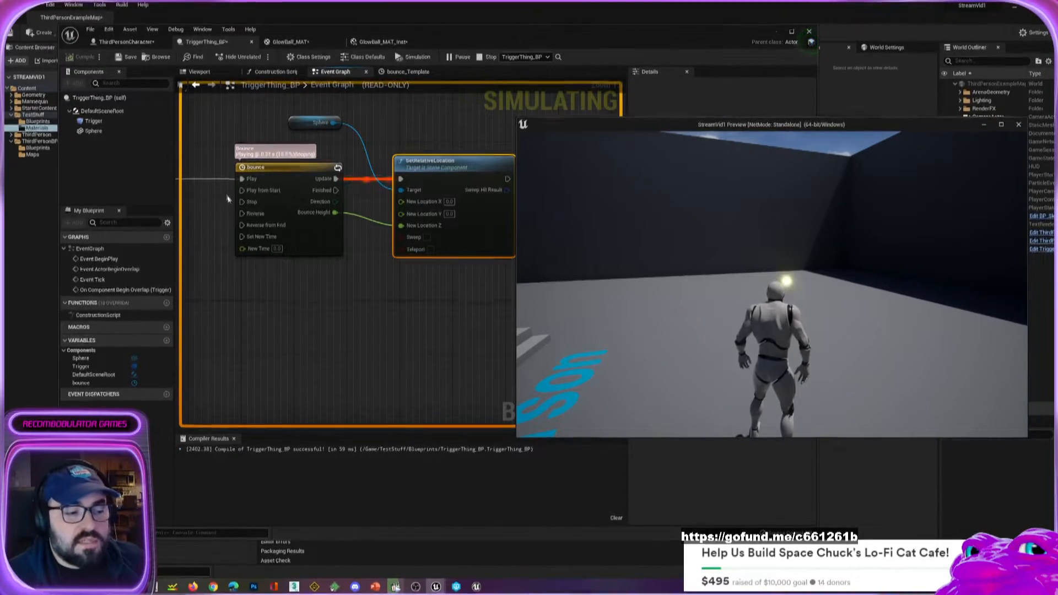
left_click(259, 205)
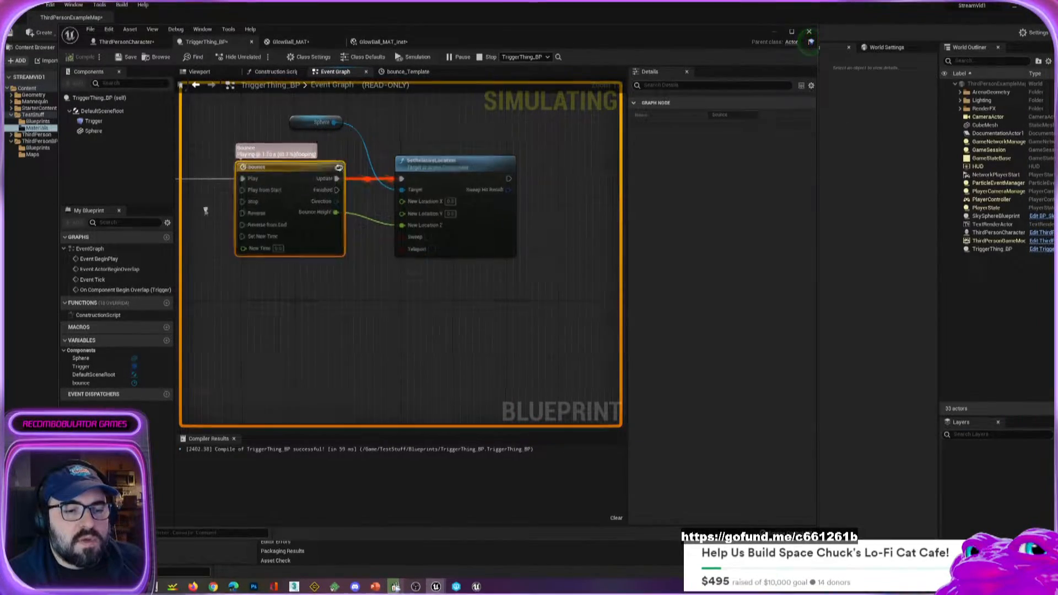
right_click_drag(205, 213, 329, 226)
scroll(328, 225, "down", 1)
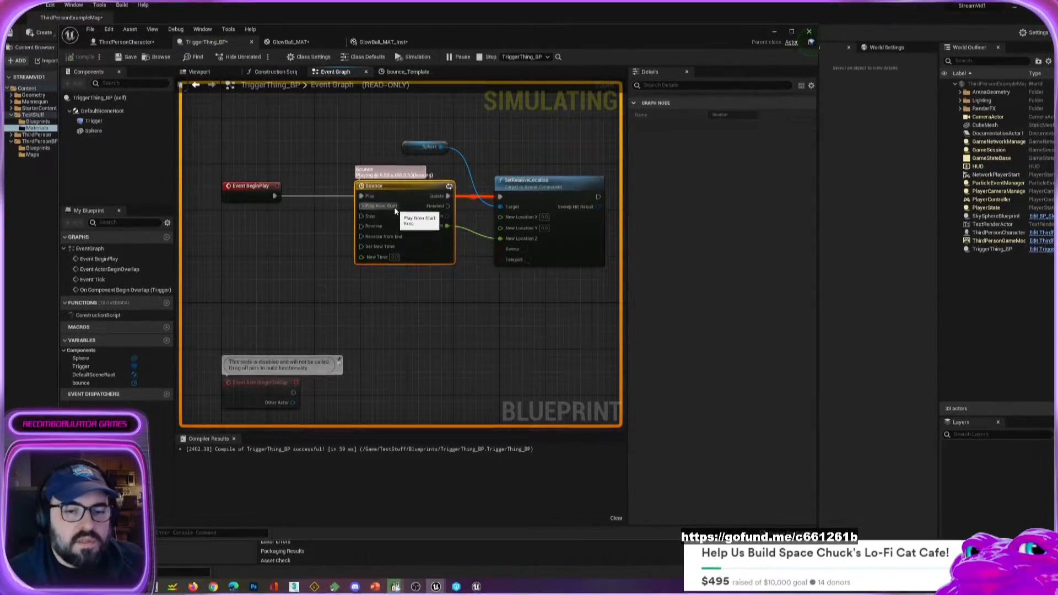
right_click_drag(524, 310, 456, 292)
left_click(485, 170)
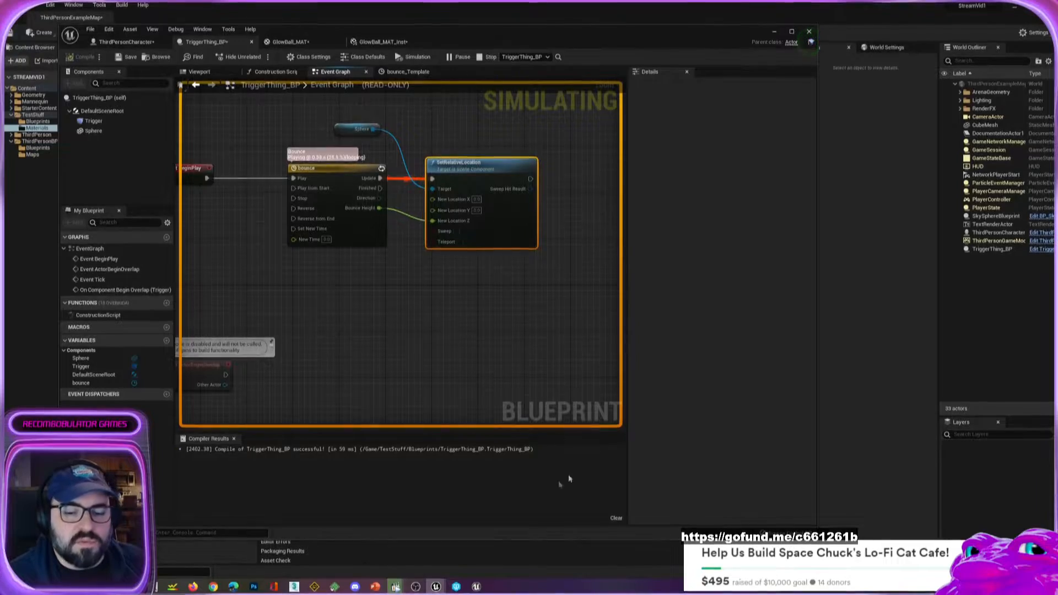
Return to the running game preview and walk the character toward the glowing ball to check its bounce.
mouse_move(412, 587)
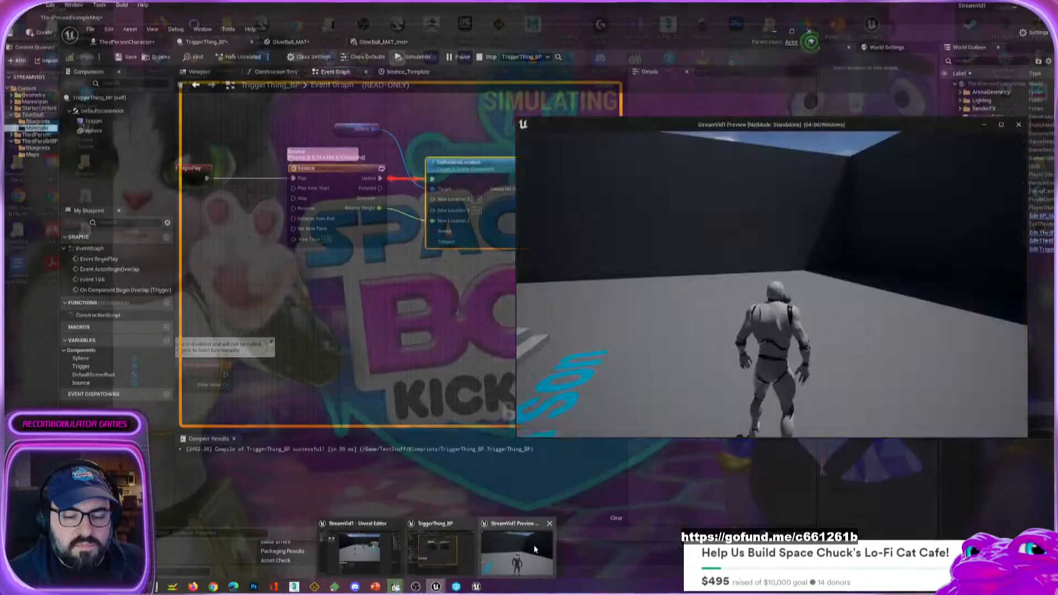
left_click(533, 544)
left_click(791, 187)
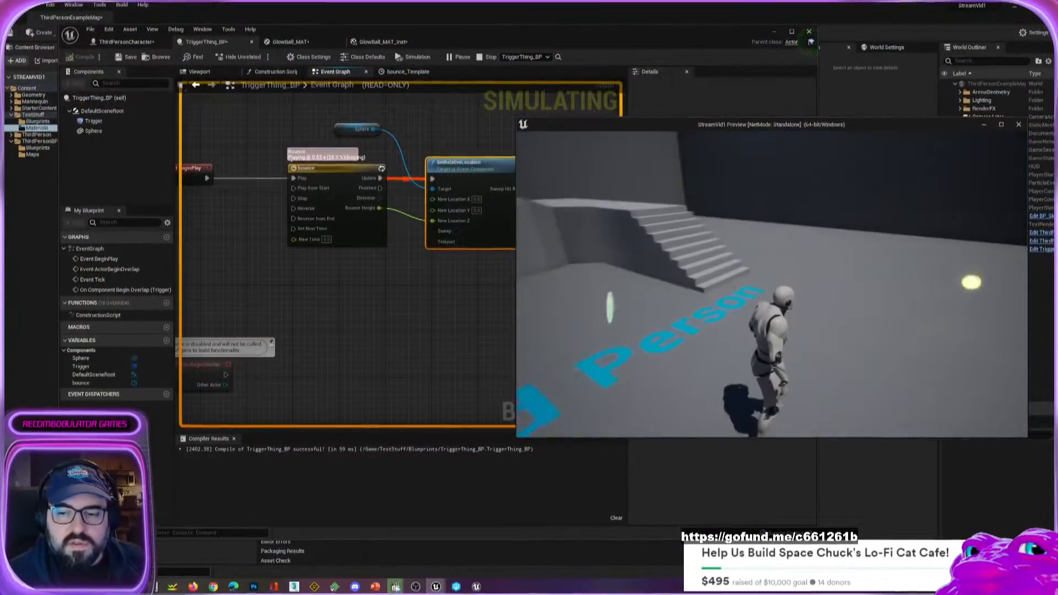
key("w")
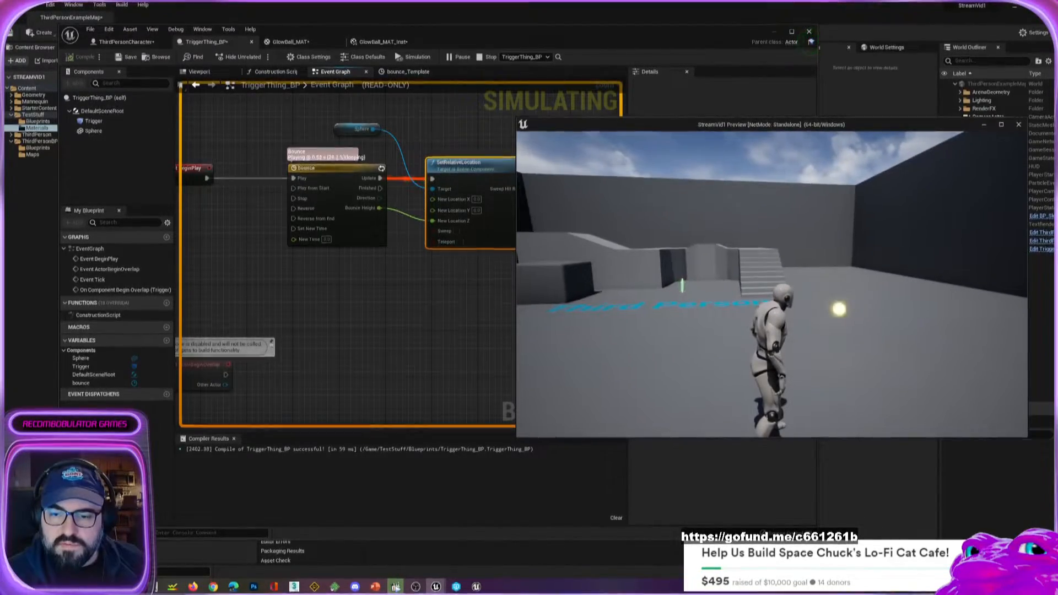
key("w")
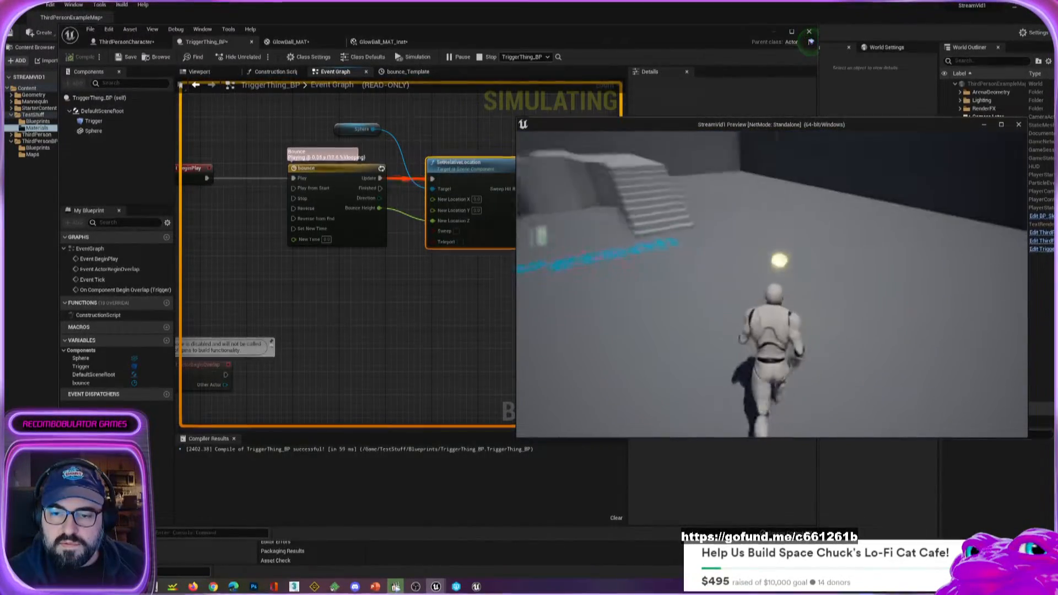
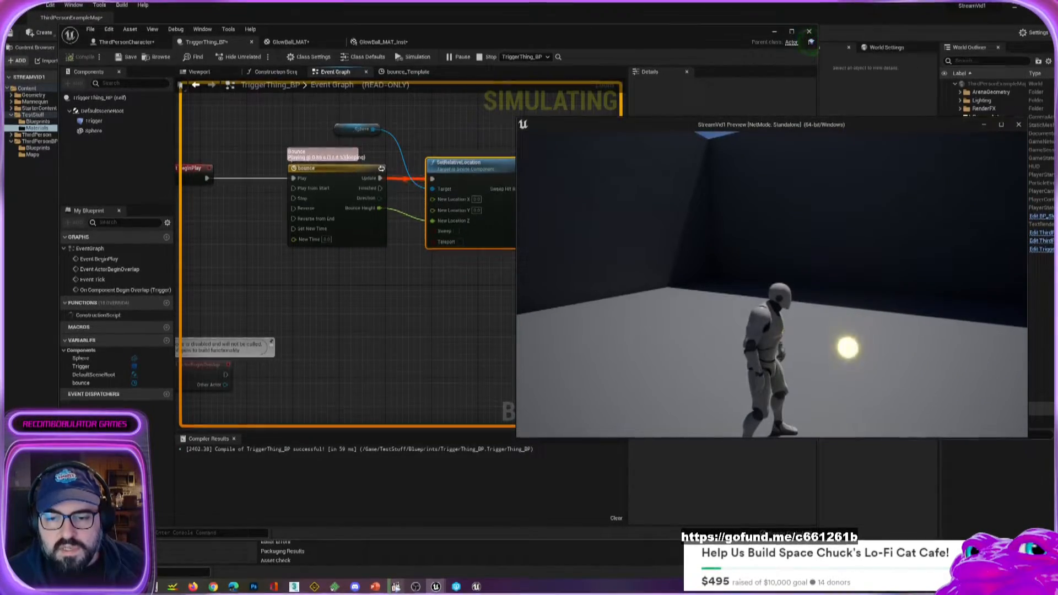
Run the character through the glowing ball and back to check the bounce and overlap, and end the play-test.
key("w")
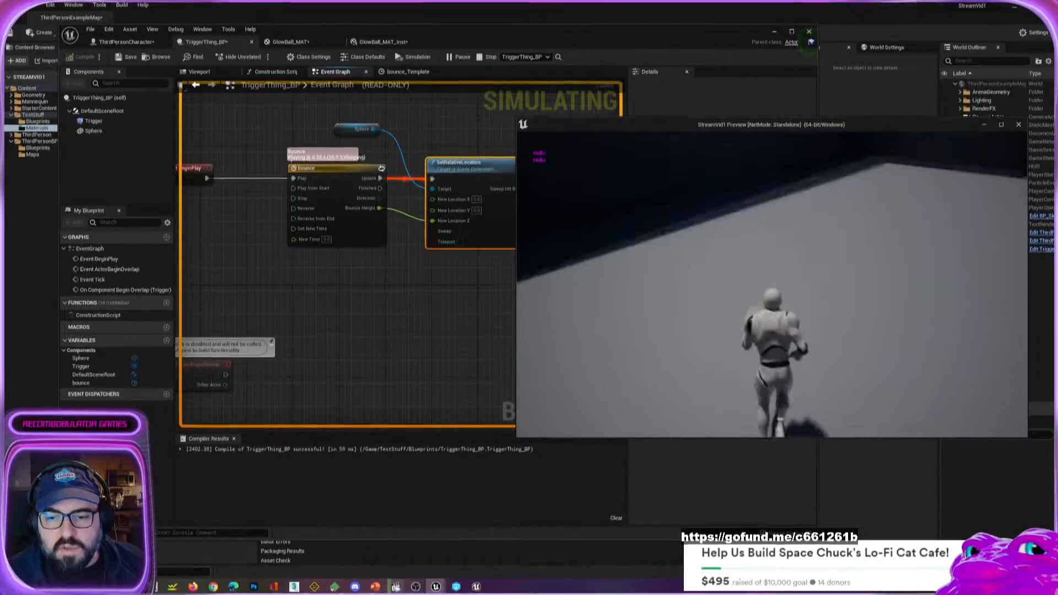
key("s")
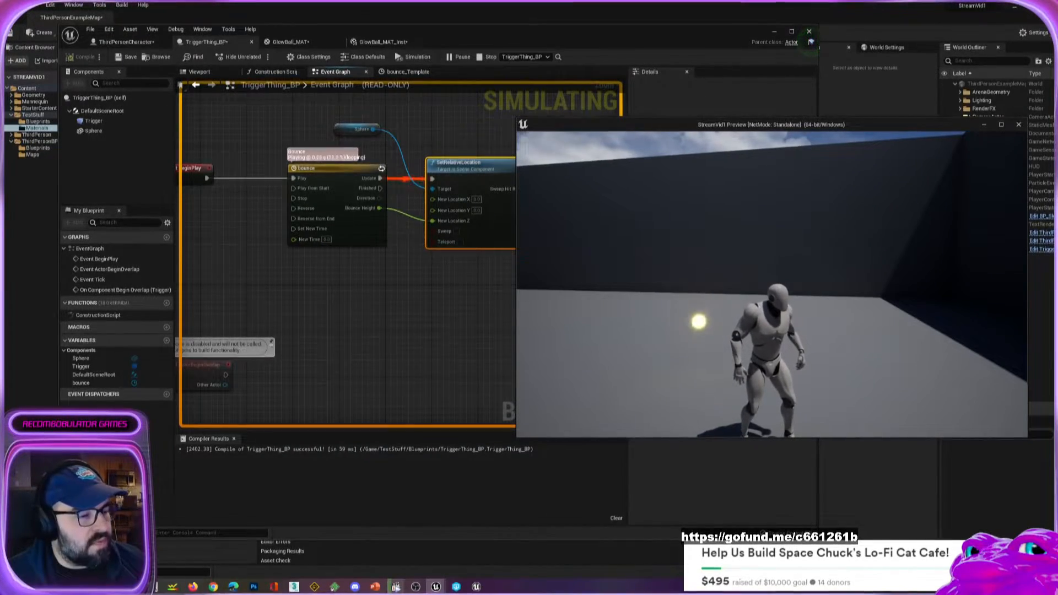
key("w")
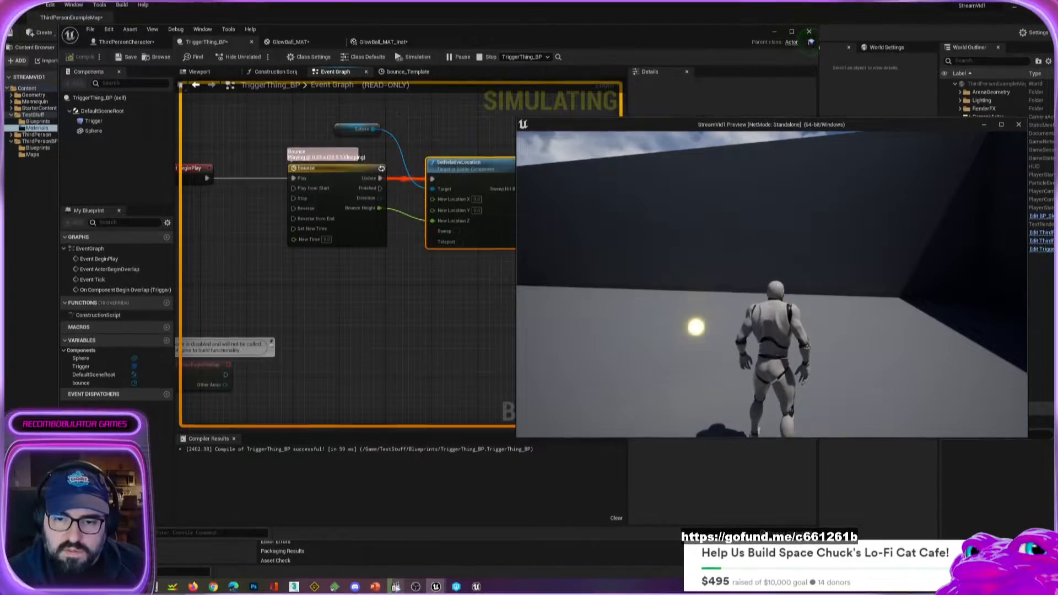
key("Escape")
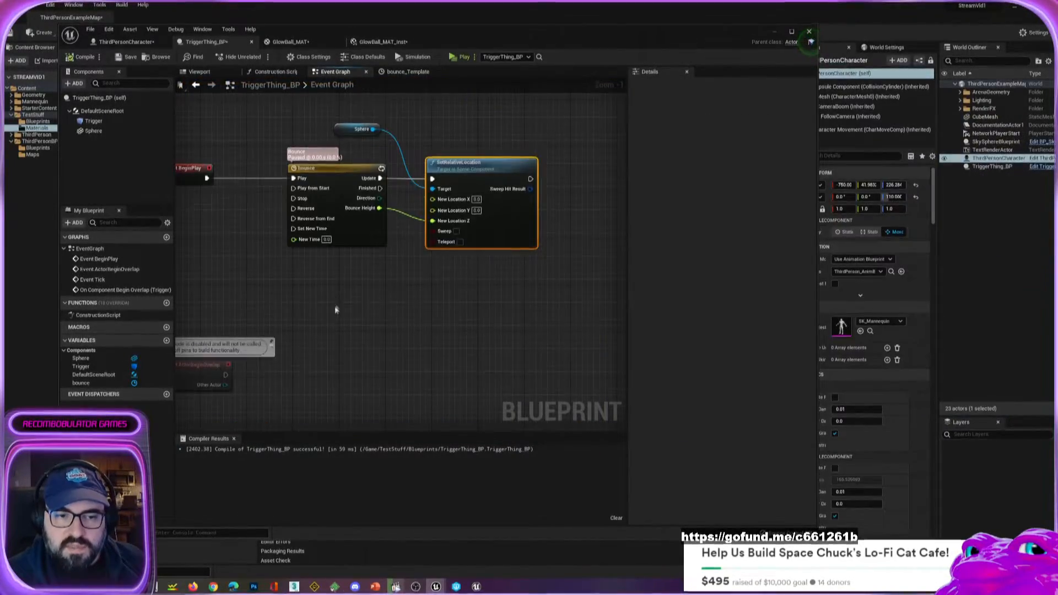
Add a Sphere reference near the Trigger's begin-overlap event and create a Set Visibility node targeting it.
right_click_drag(335, 307, 399, 158)
scroll(541, 273, "down", 1)
scroll(399, 158, "down", 2)
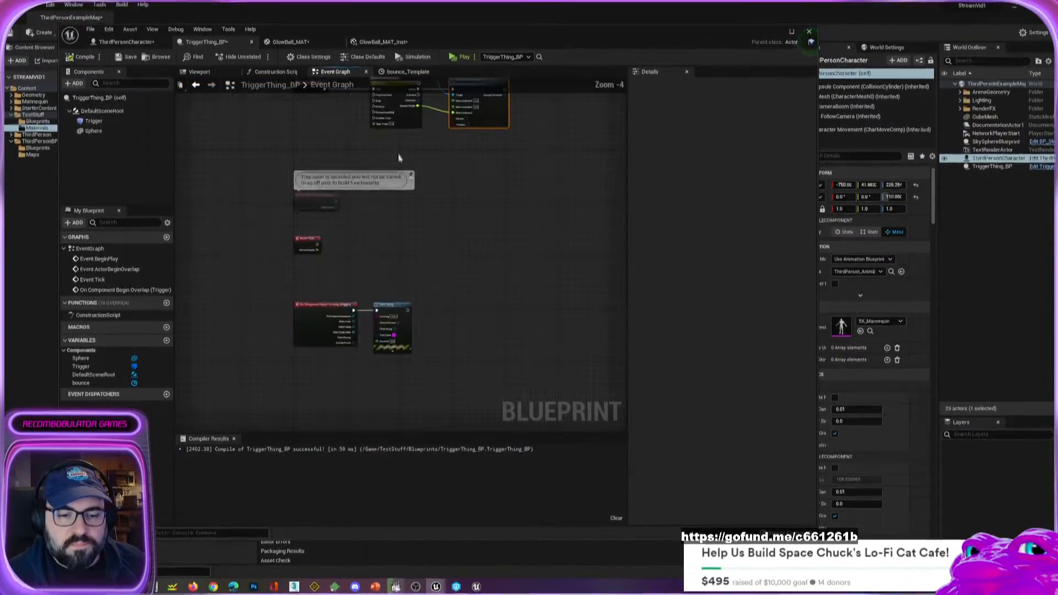
right_click_drag(437, 414, 419, 307)
scroll(385, 220, "up", 4)
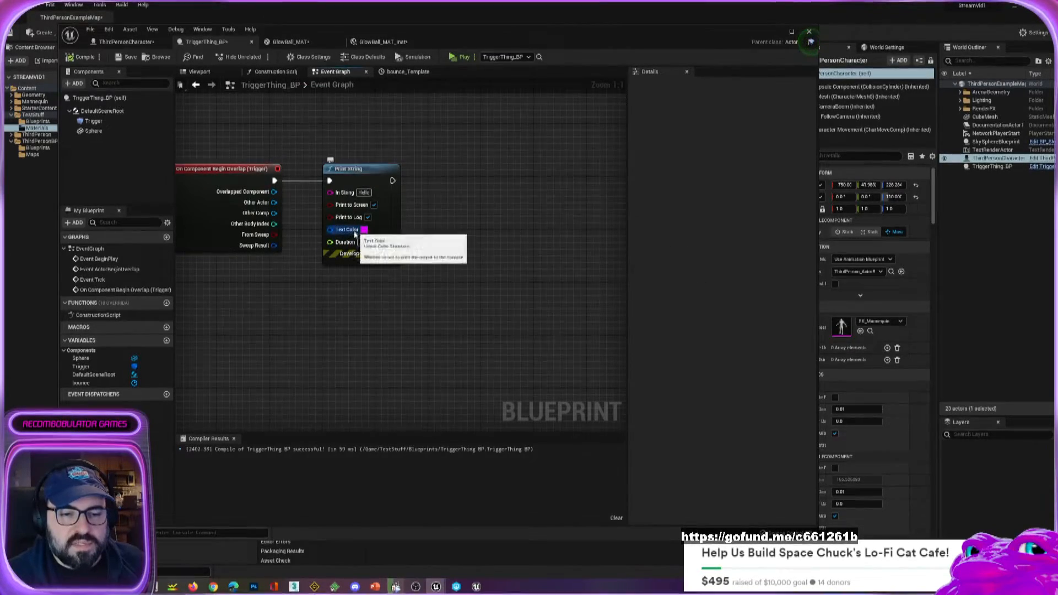
right_click(301, 312)
left_click(521, 240)
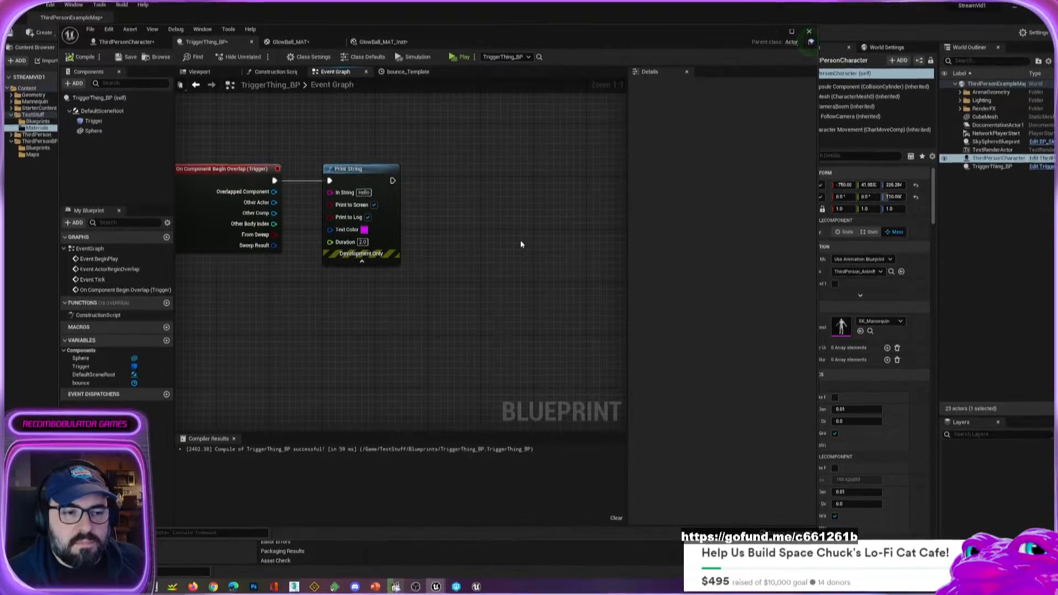
left_click_drag(100, 134, 508, 237)
type("visi")
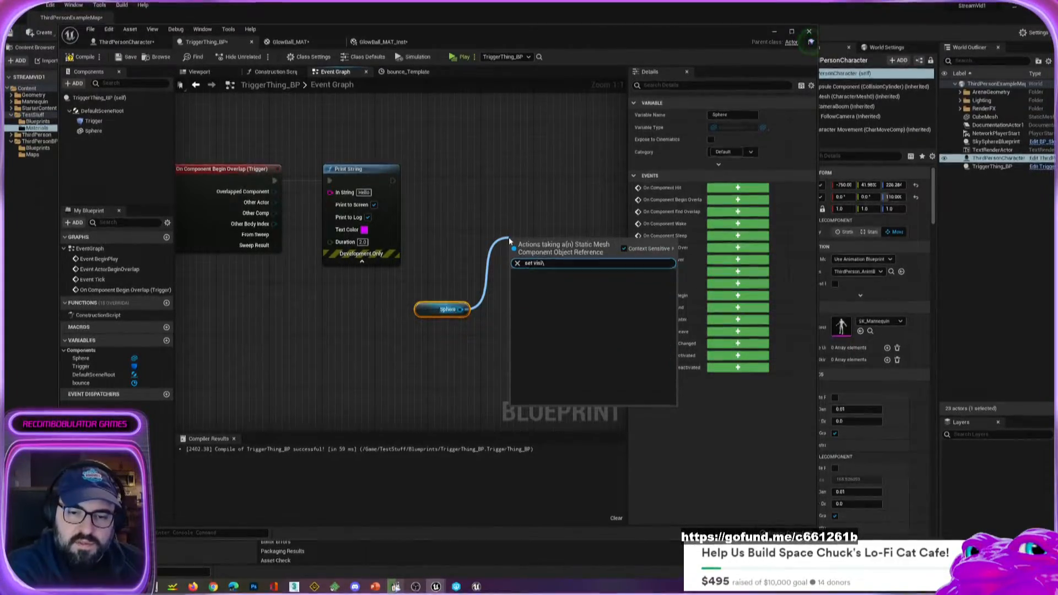
key("Return")
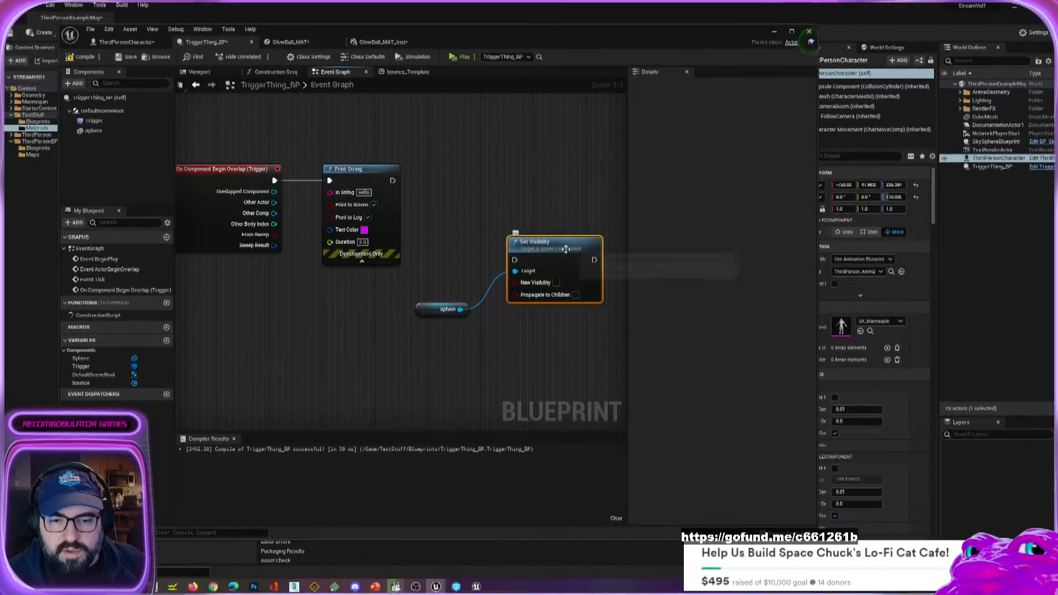
Connect Print String's execution output to Set Visibility and arrange the Set Visibility and Sphere nodes beside it.
left_click_drag(551, 242, 531, 176)
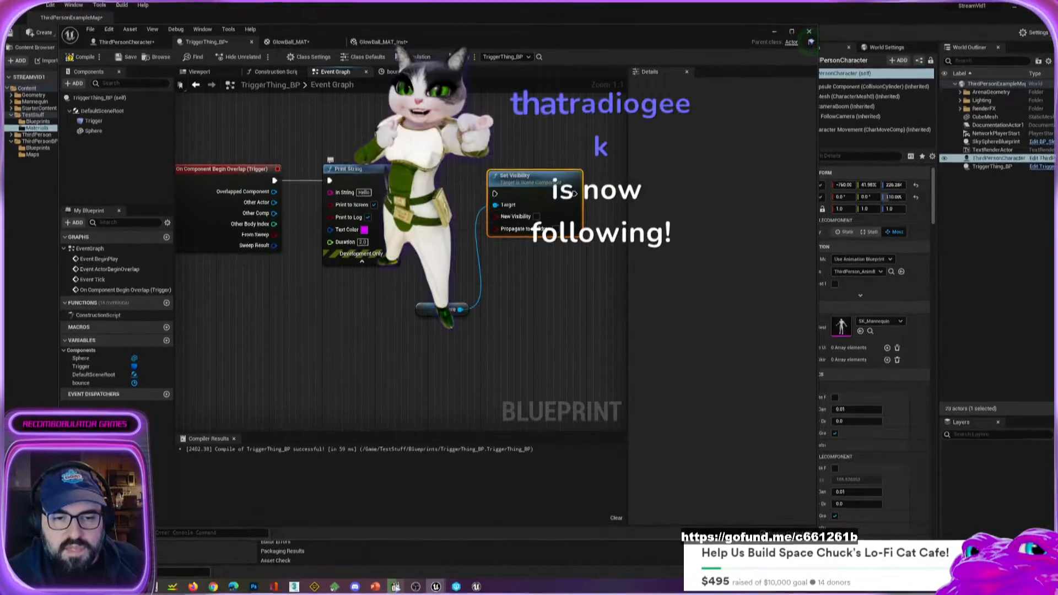
left_click_drag(392, 181, 553, 176)
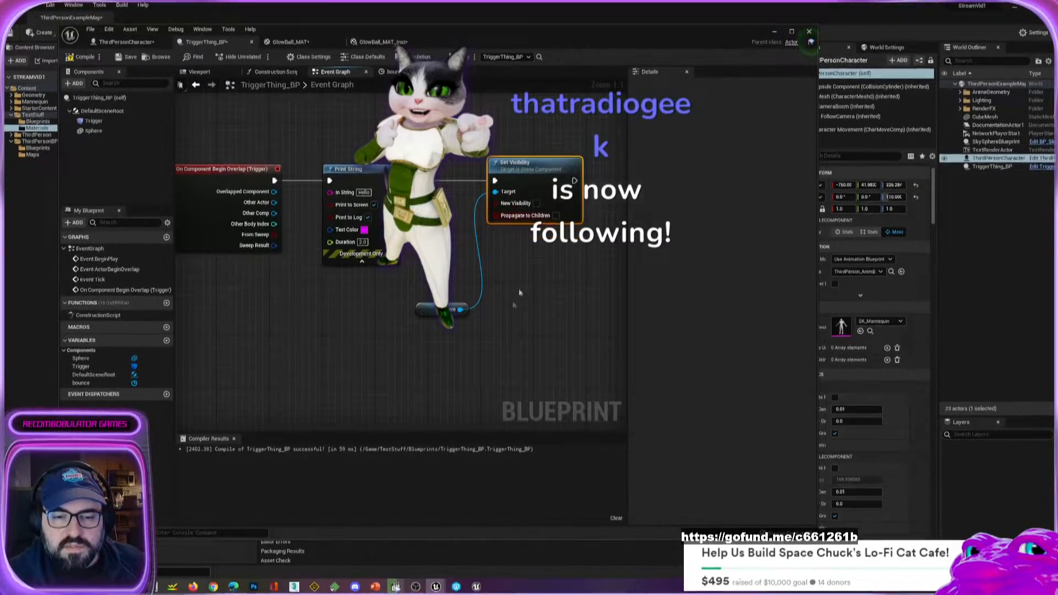
left_click_drag(413, 313, 359, 305)
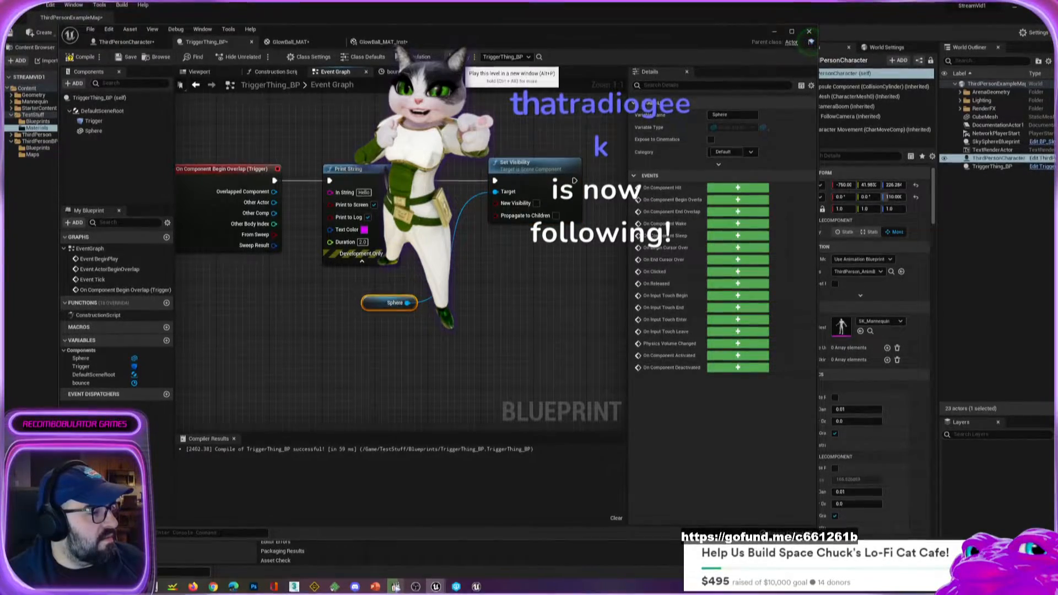
Play-test the level and run the character into the ball to check that the overlap hides it.
left_click(457, 57)
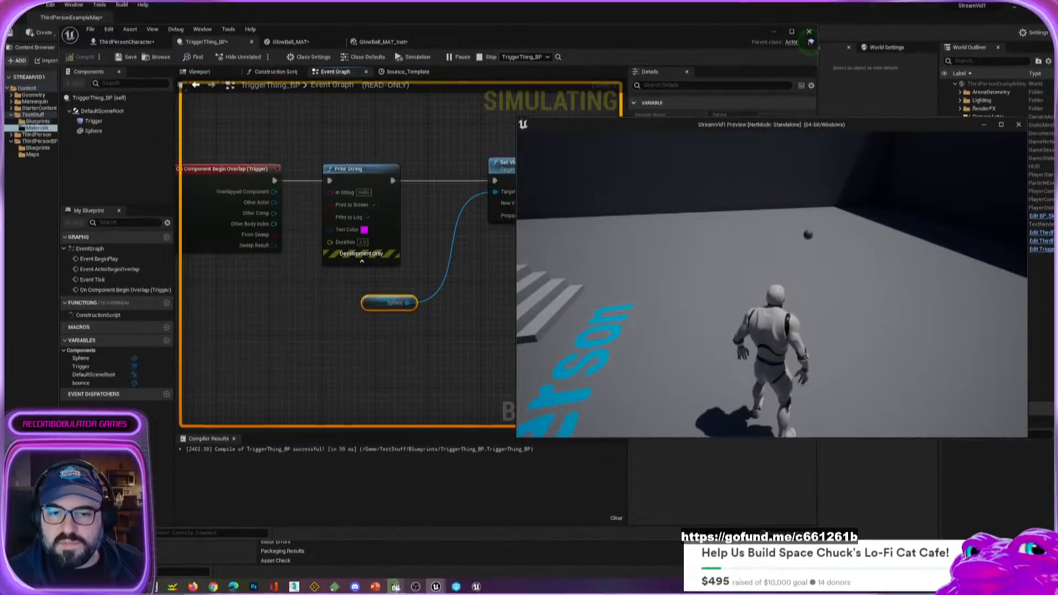
key("d")
key("s")
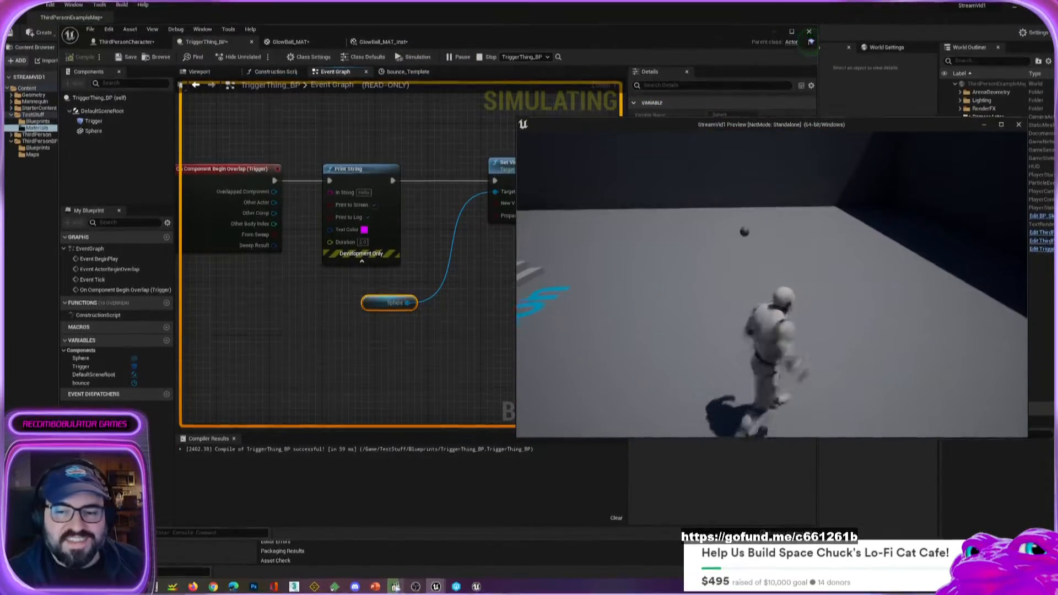
key("w")
key("d")
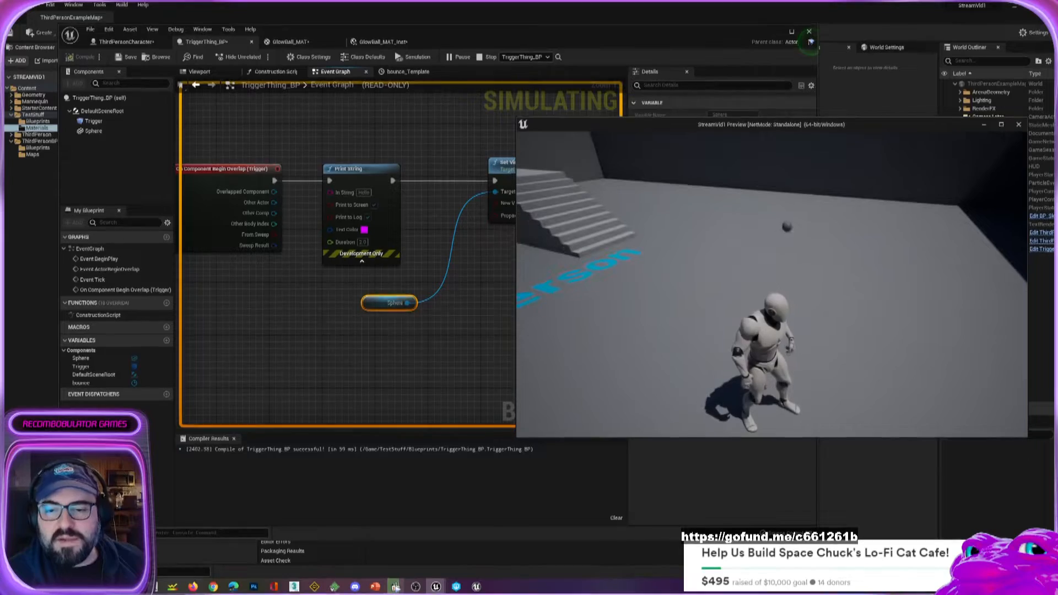
key("w")
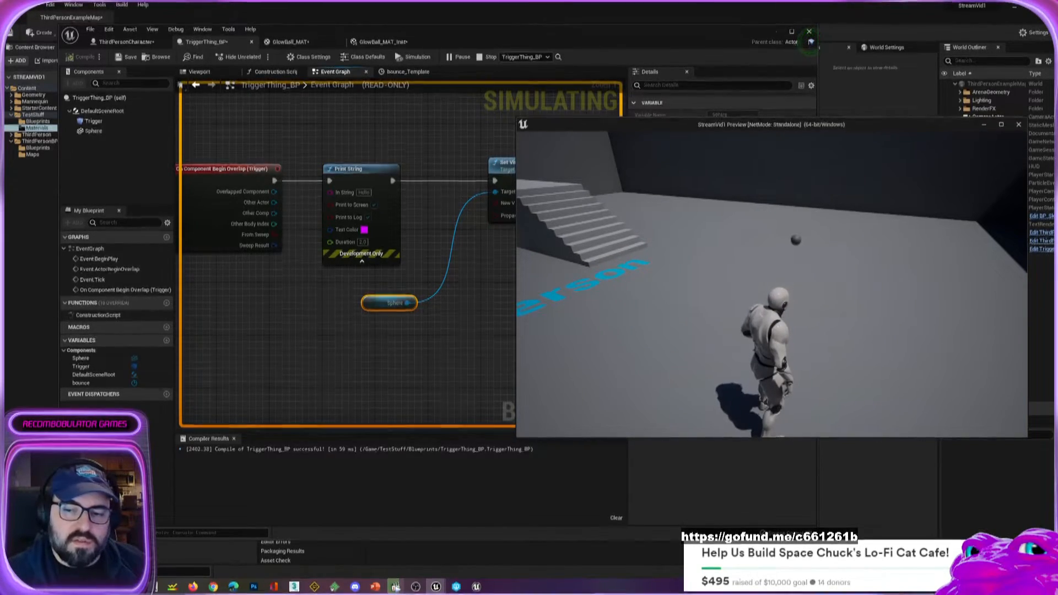
key("w")
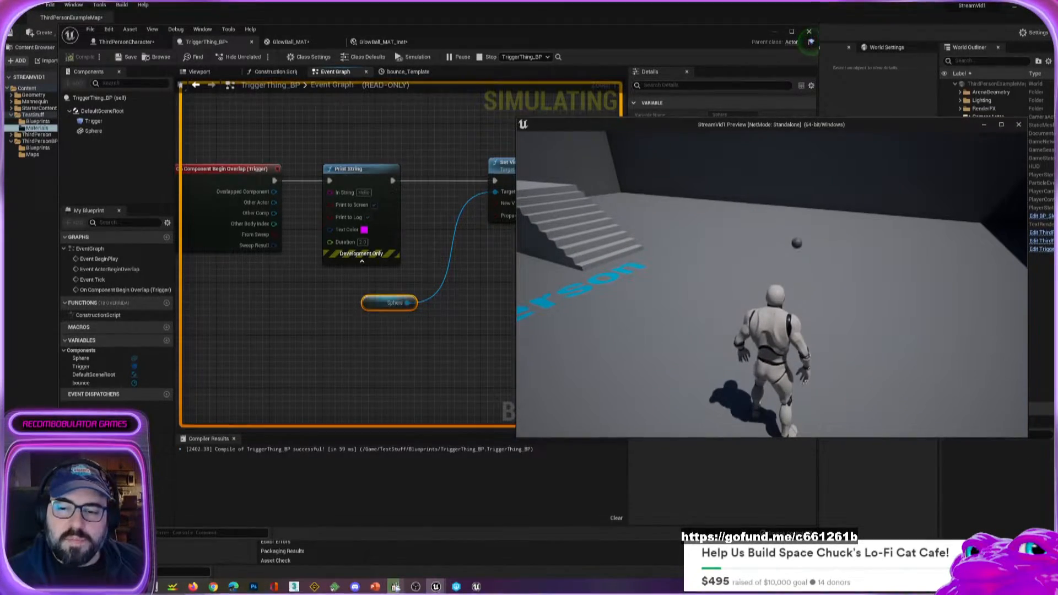
key("w")
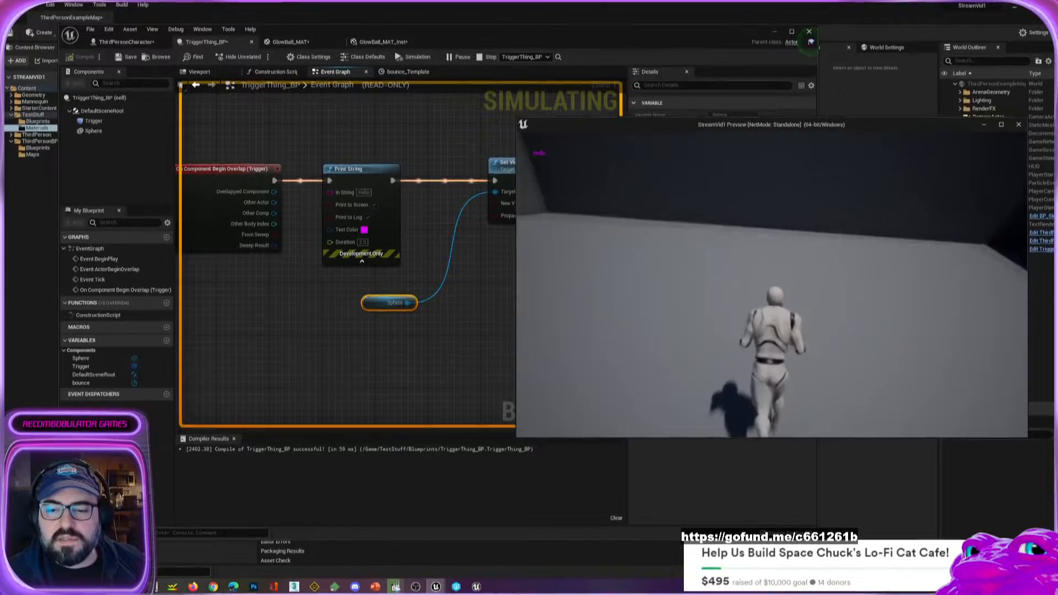
Walk the character back and forth around the hidden ball's spot and across the level, and end the play-test.
key("s")
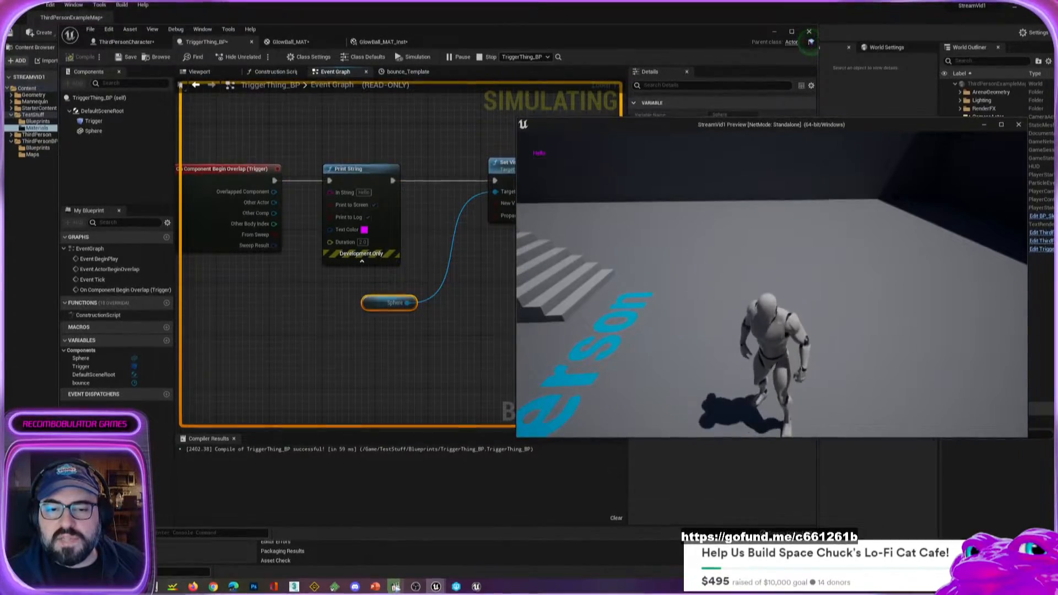
key("w")
key("s")
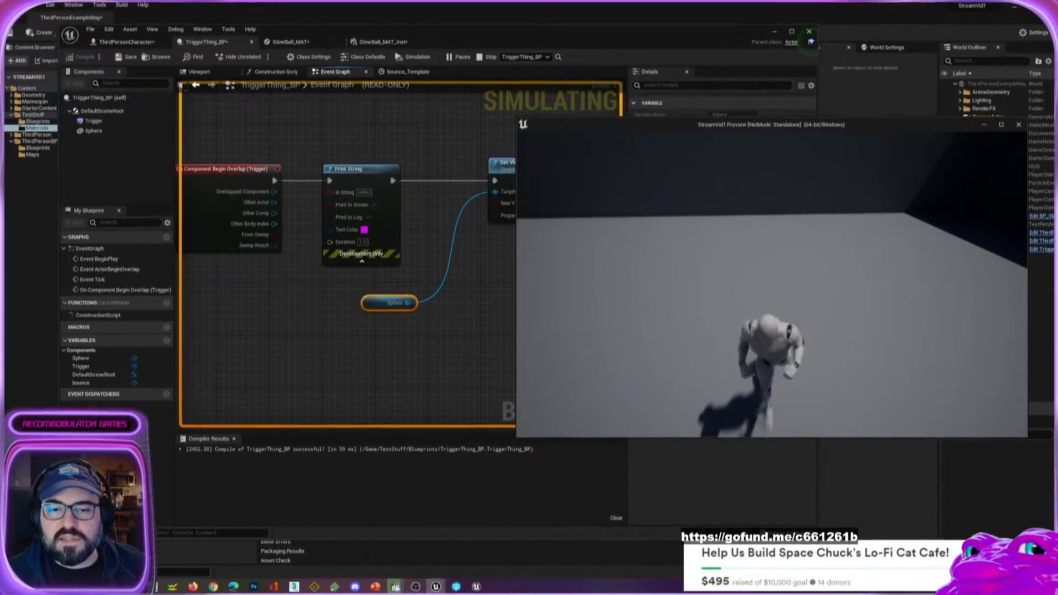
key("w")
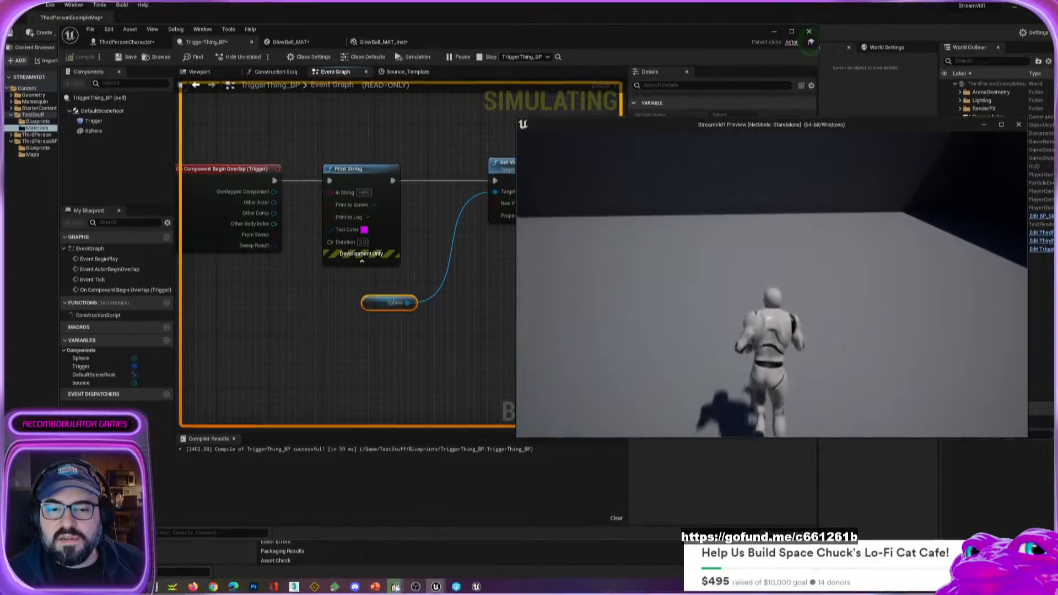
key("w")
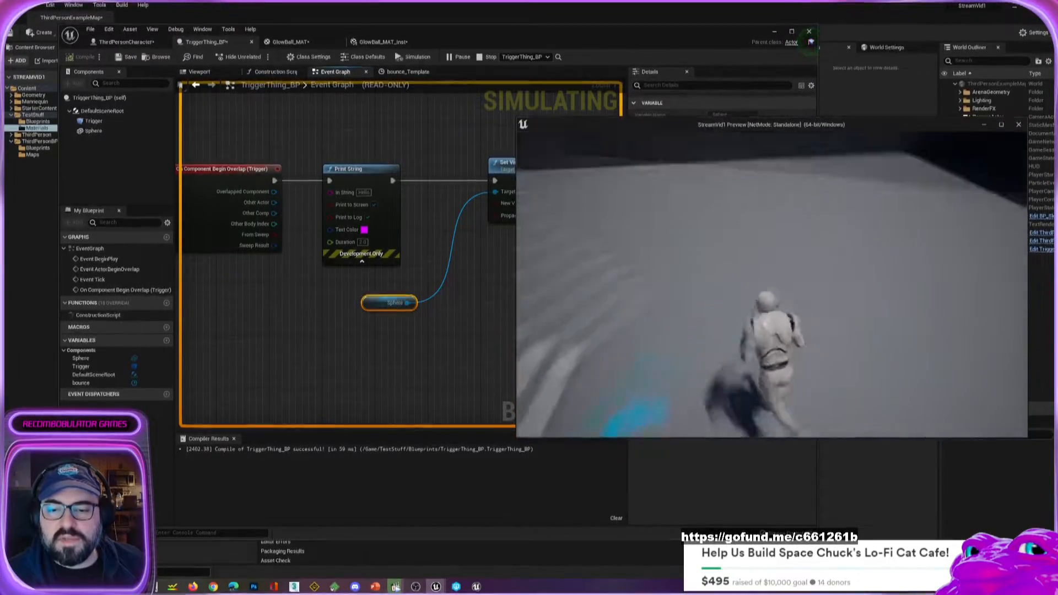
key("s")
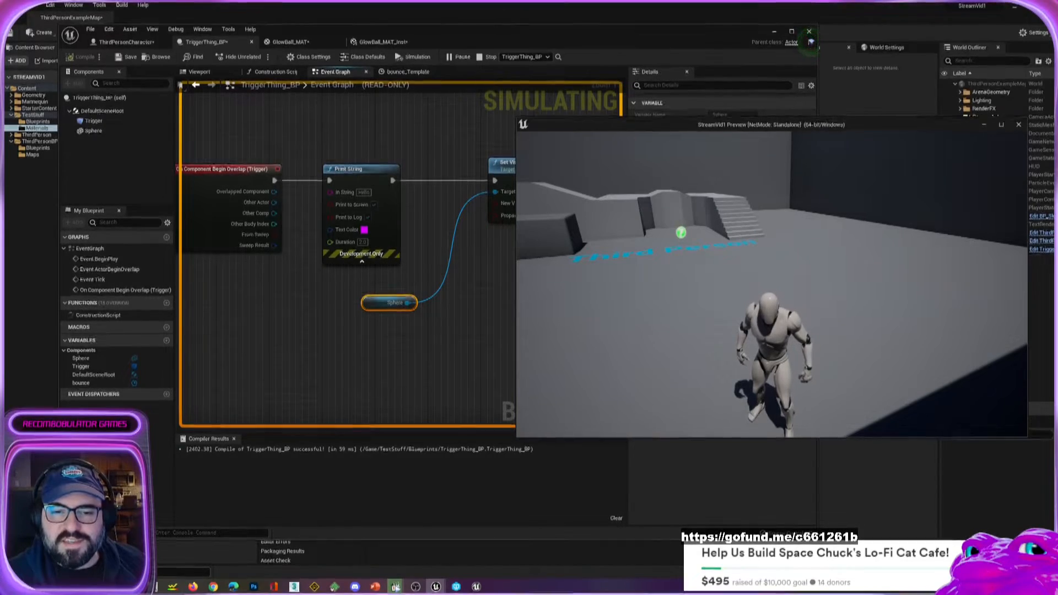
key("w")
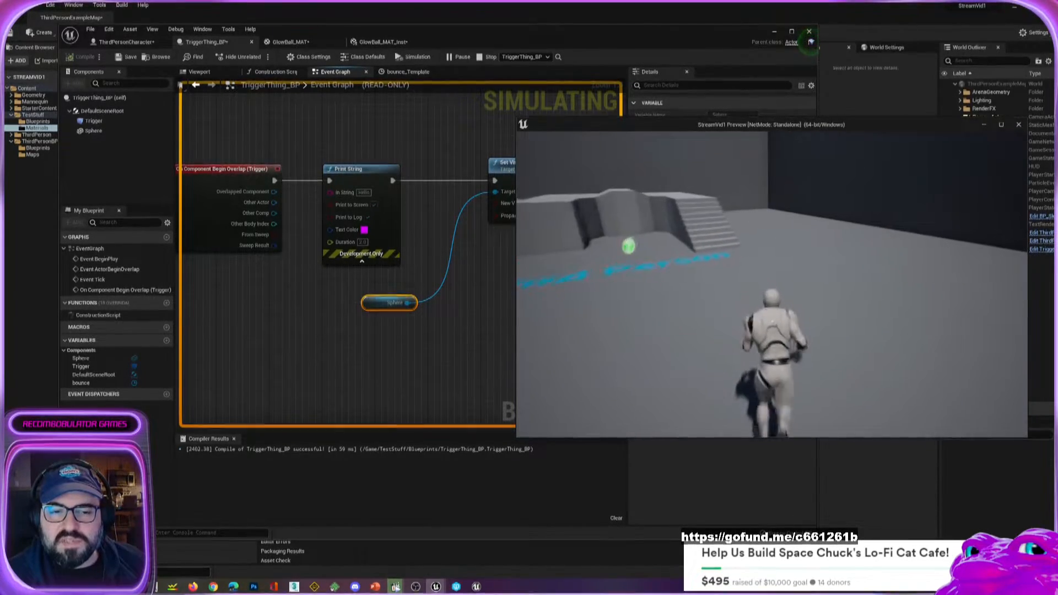
key("s")
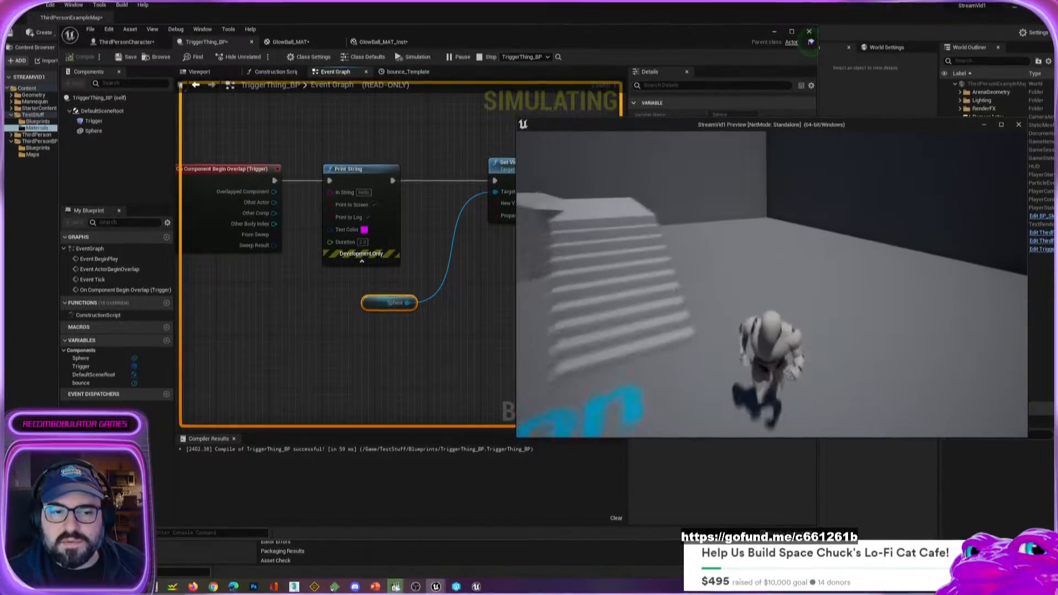
key("Escape")
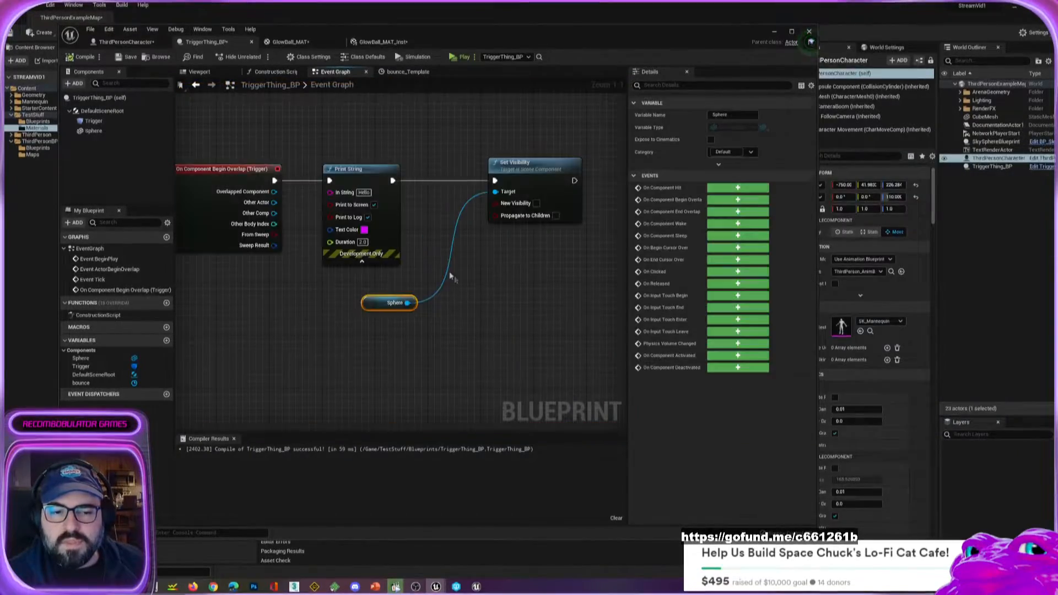
Play-test the level again and run the character repeatedly through the ball's spot to examine the overlap trigger after hiding.
scroll(338, 299, "down", 1)
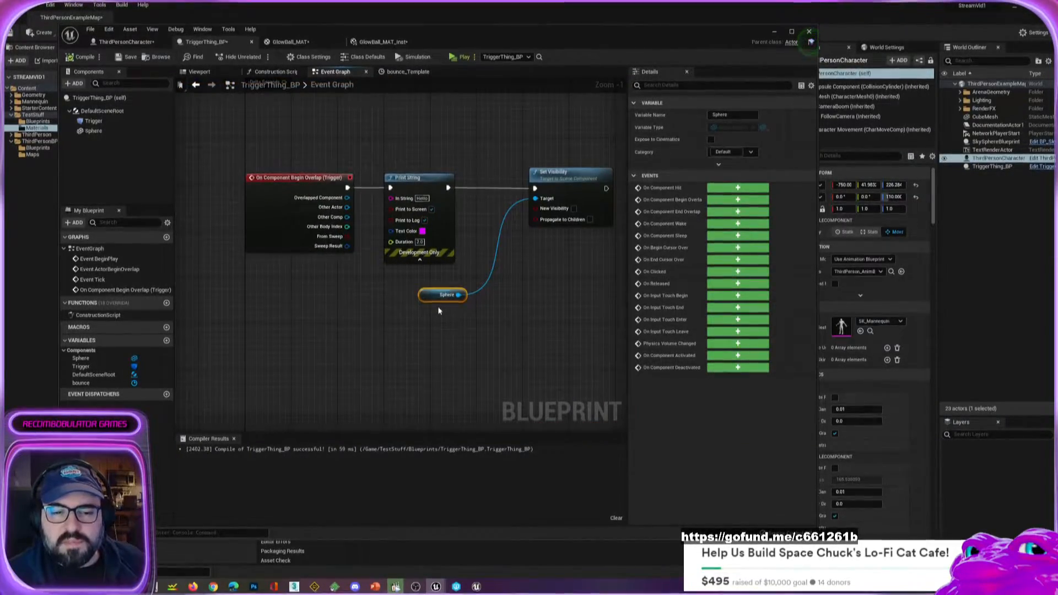
left_click(463, 58)
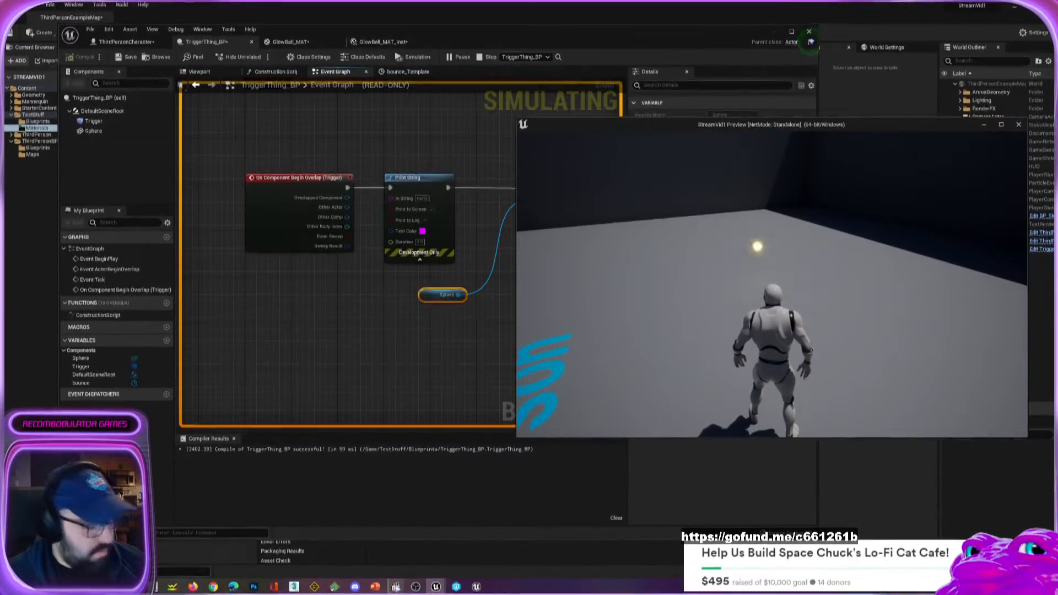
key("w")
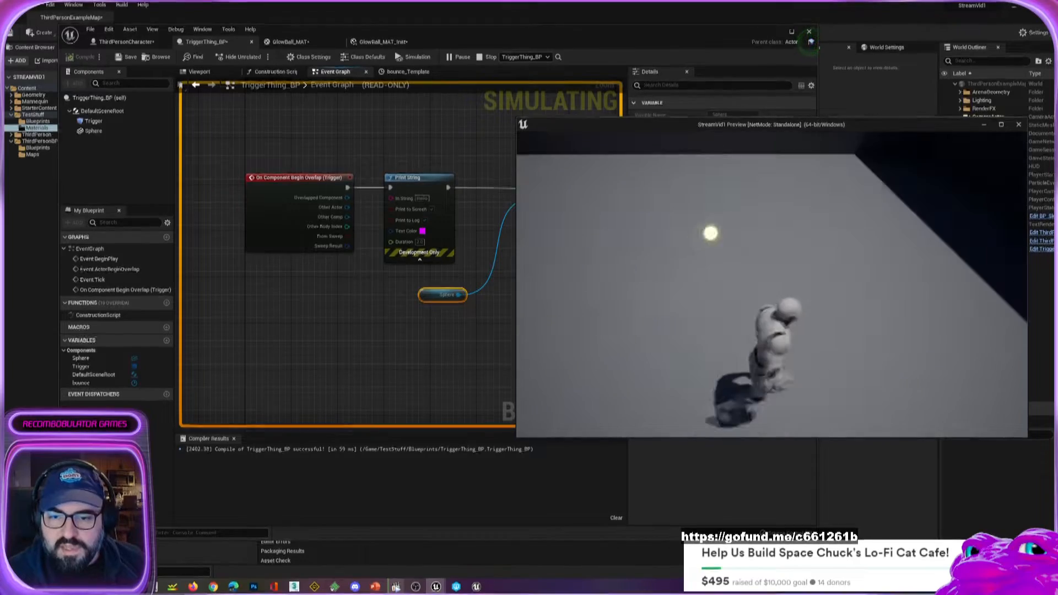
key("w")
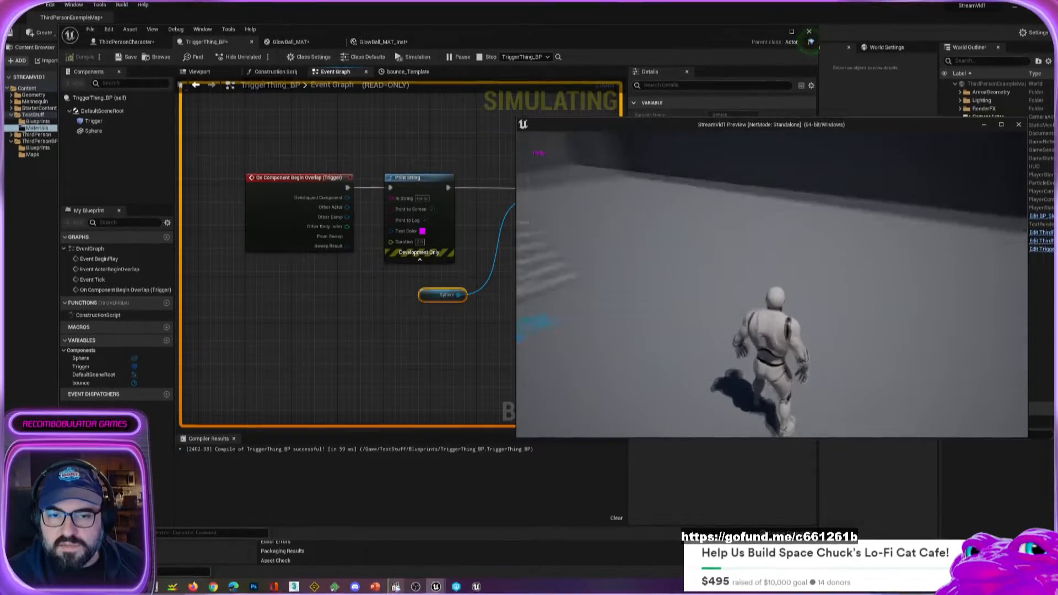
key("s")
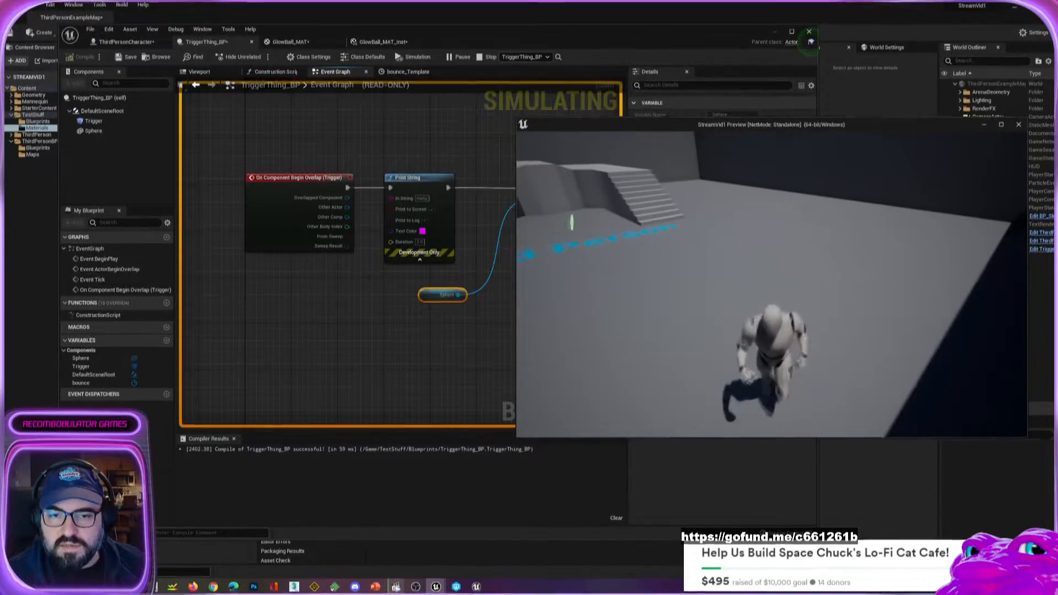
key("w")
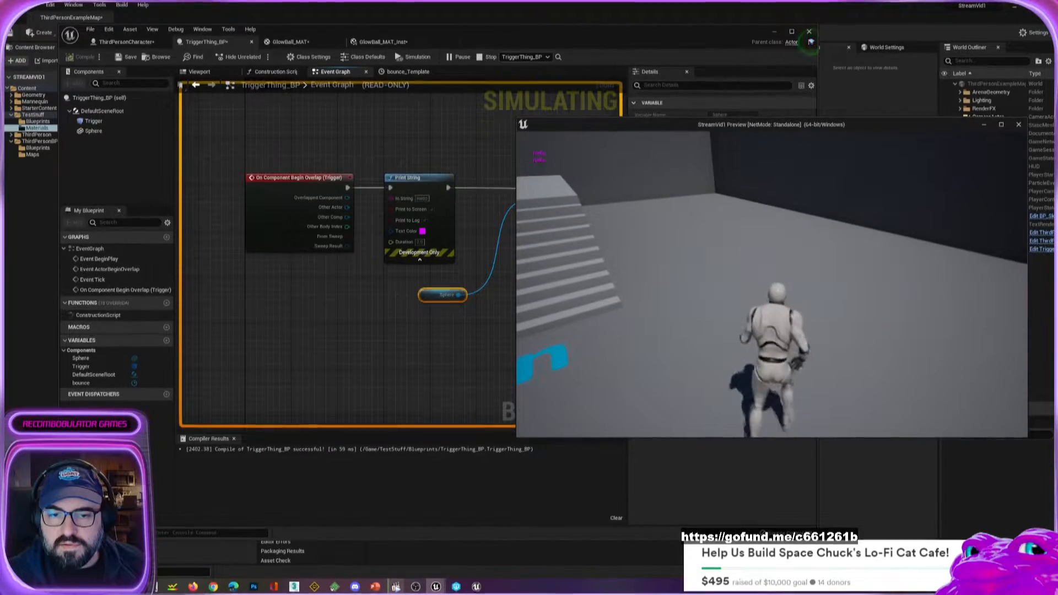
key("w")
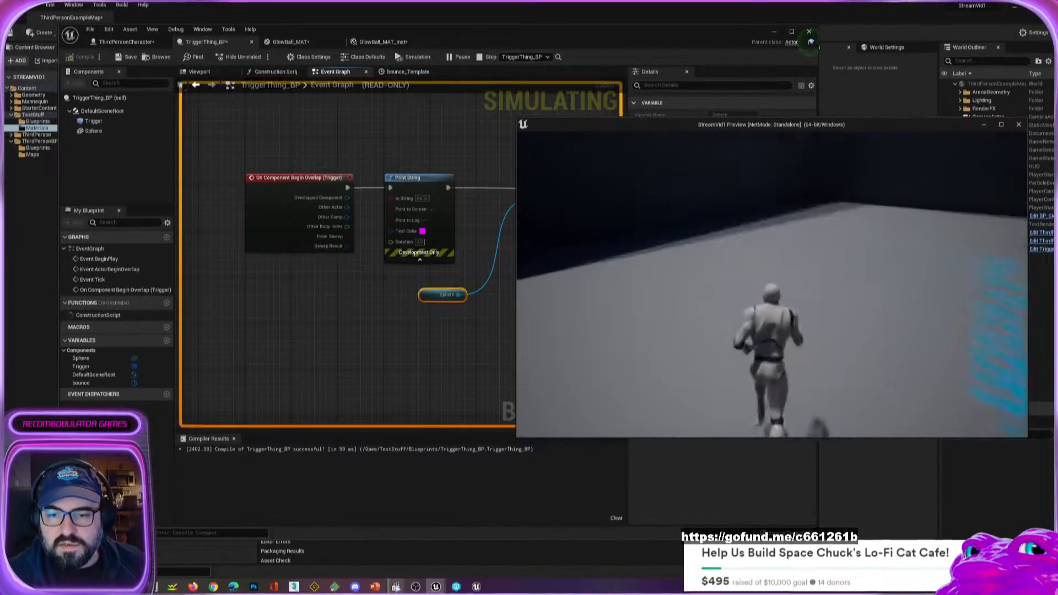
key("s")
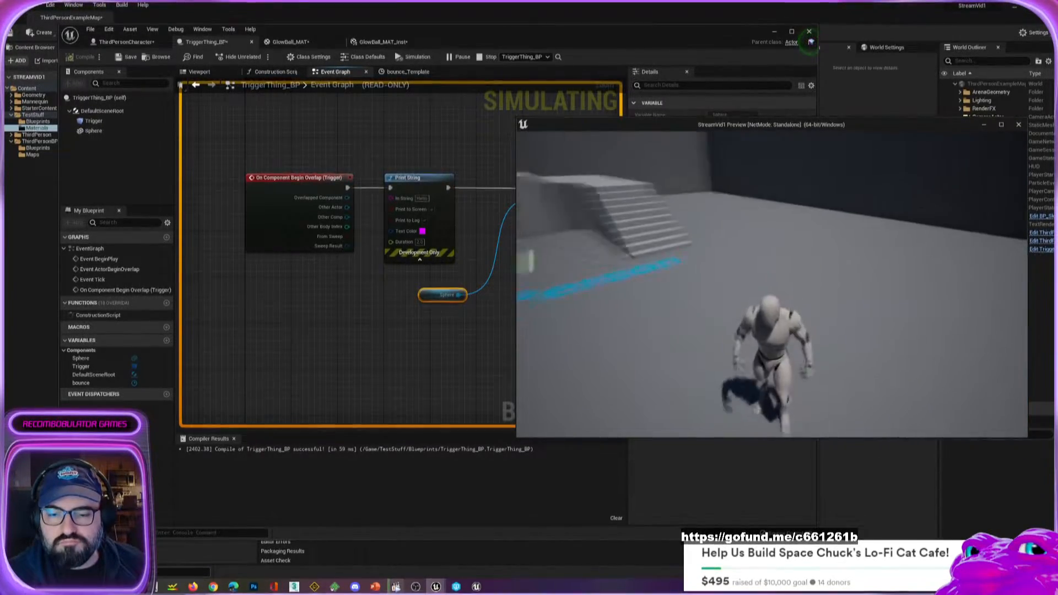
key("w")
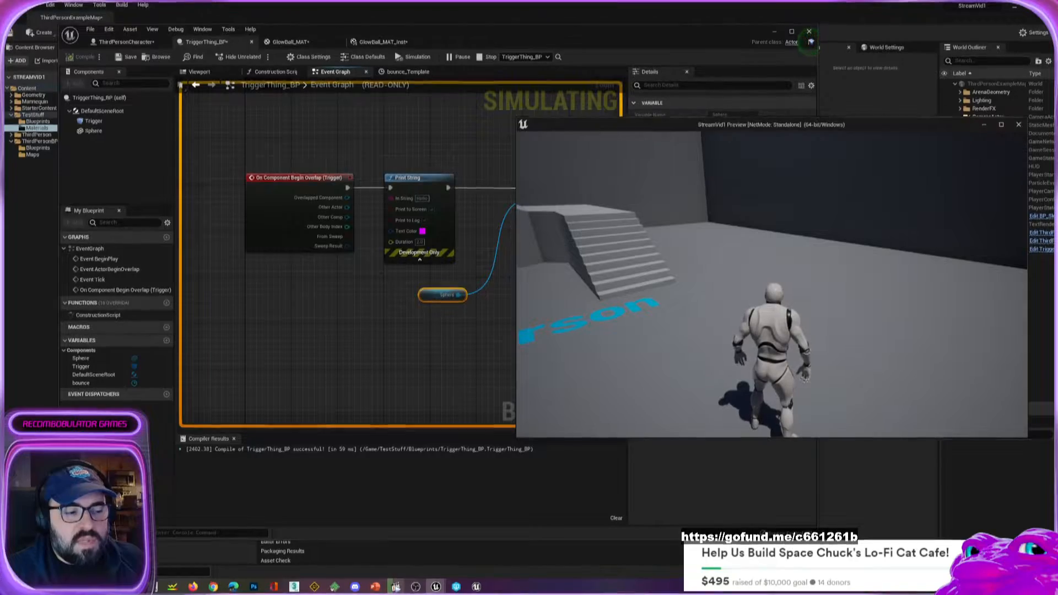
End the play-test and minimize the TriggerThing_BP Blueprint editor to return to the level.
key("Escape")
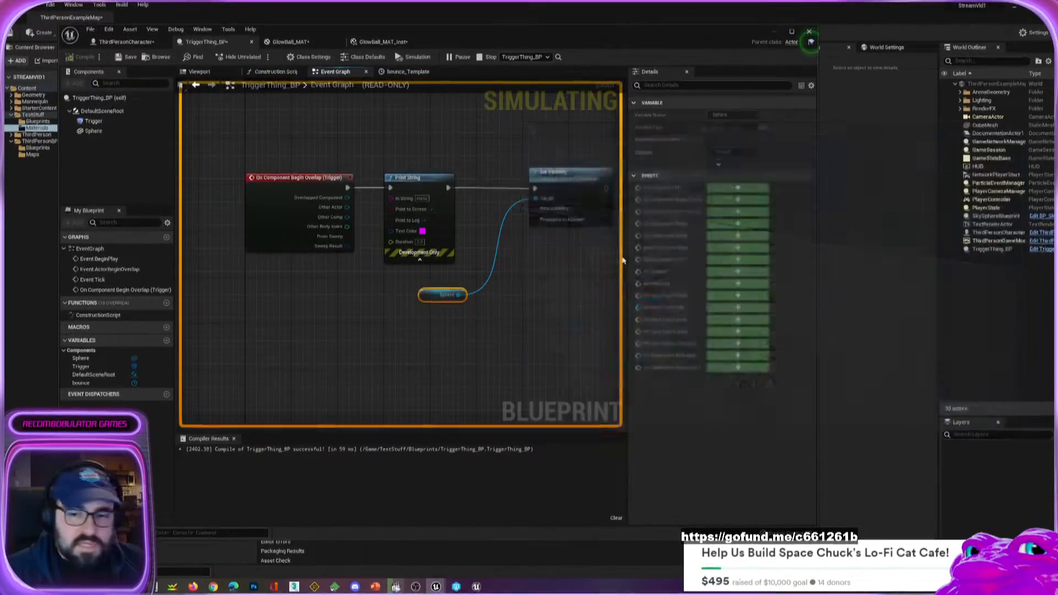
left_click(773, 31)
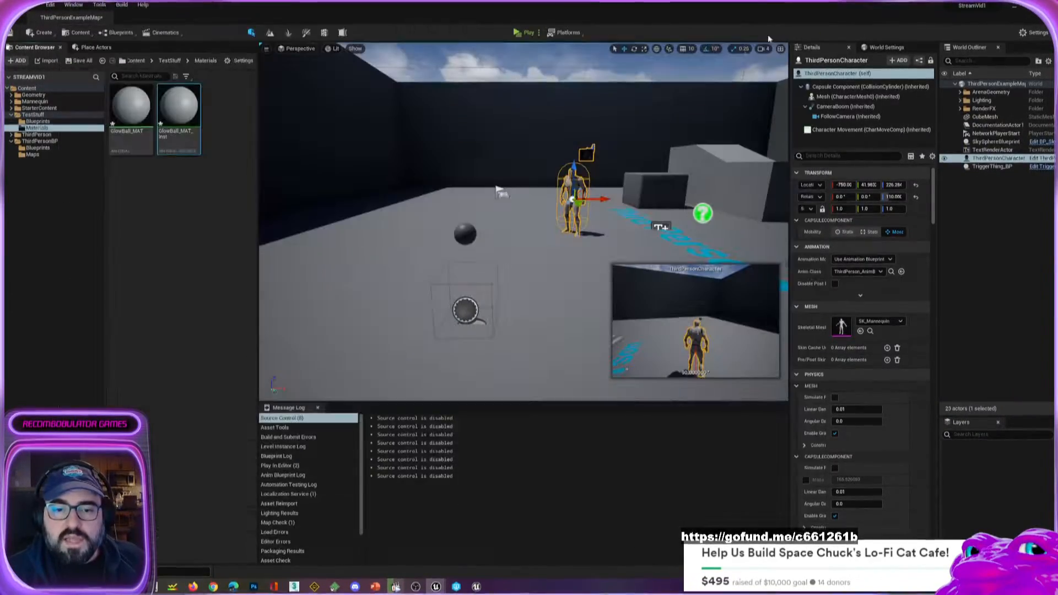
key("a")
right_click_drag(490, 272, 453, 297)
key("w")
key("s")
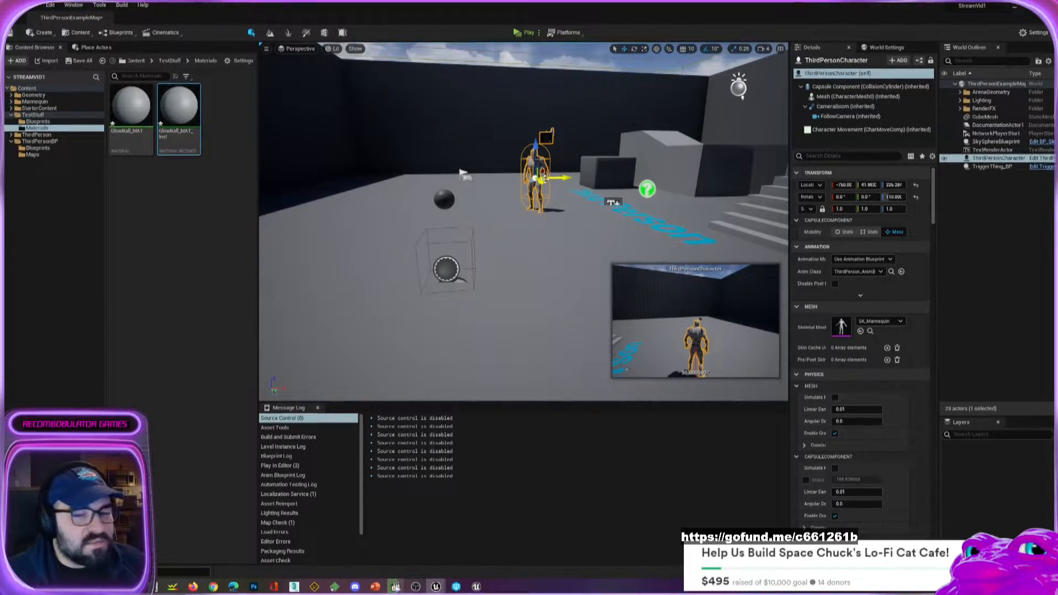
right_click_drag(457, 219, 565, 208)
key("a")
key("w")
right_click_drag(513, 236, 513, 264)
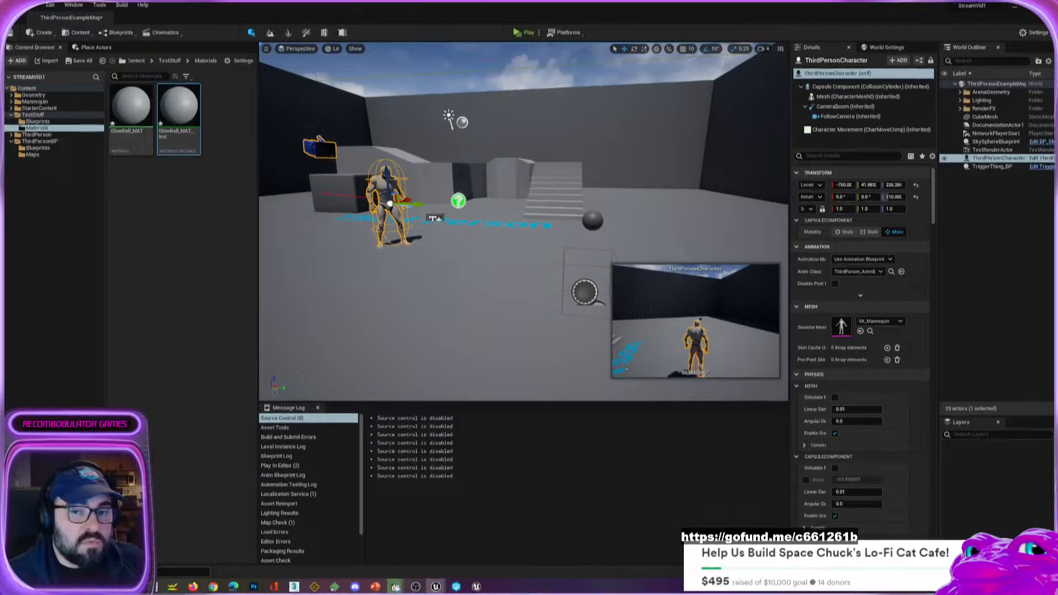
right_click_drag(600, 234, 614, 263)
key("s")
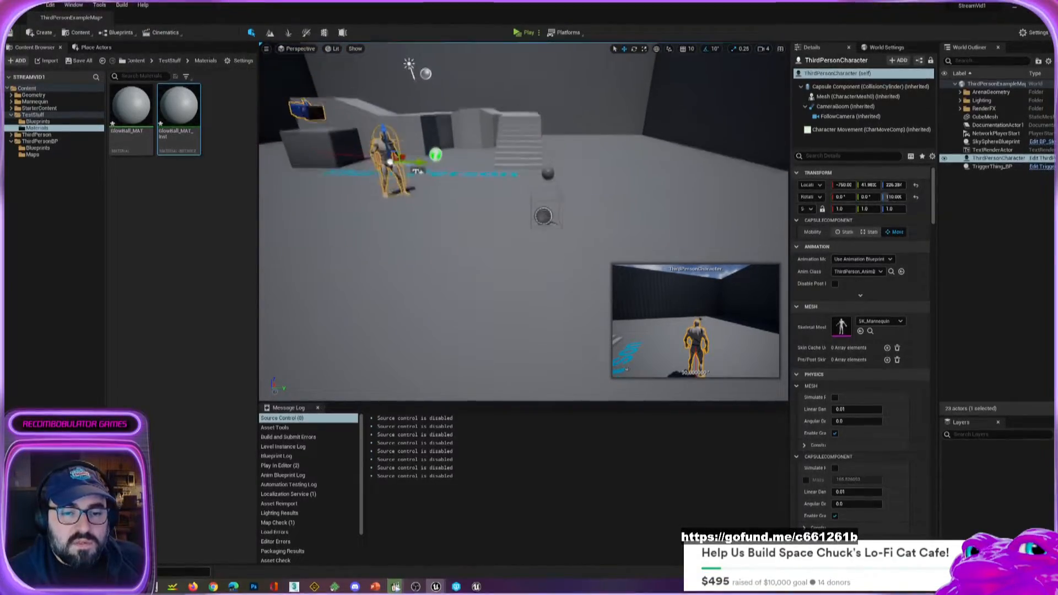
key("e")
mouse_move(479, 267)
right_mouse_down()
mouse_move(472, 255)
mouse_move(458, 265)
right_mouse_up()
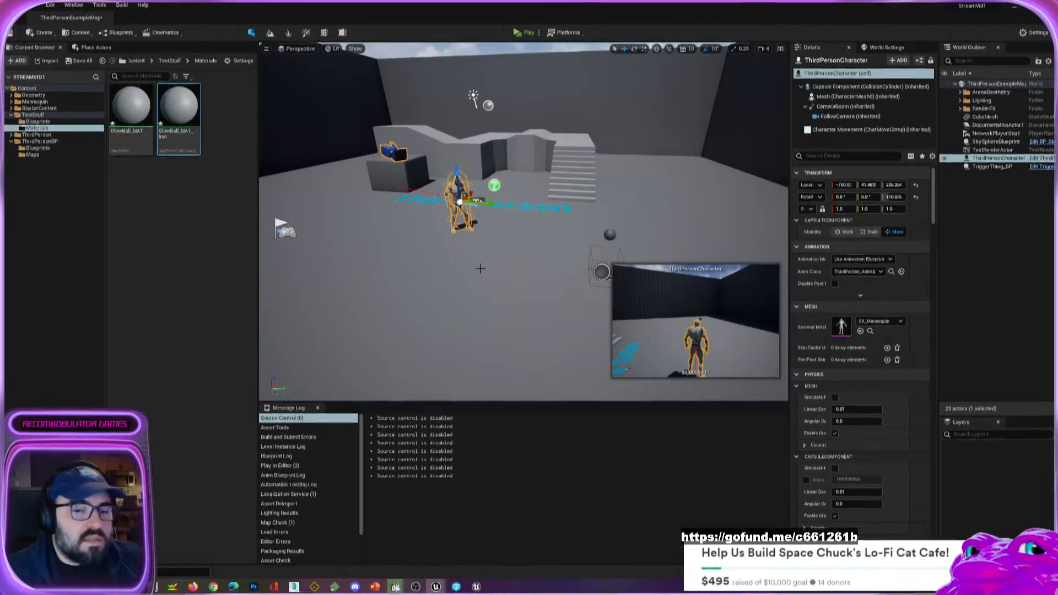
key("w")
right_click_drag(480, 269, 474, 295)
key("s")
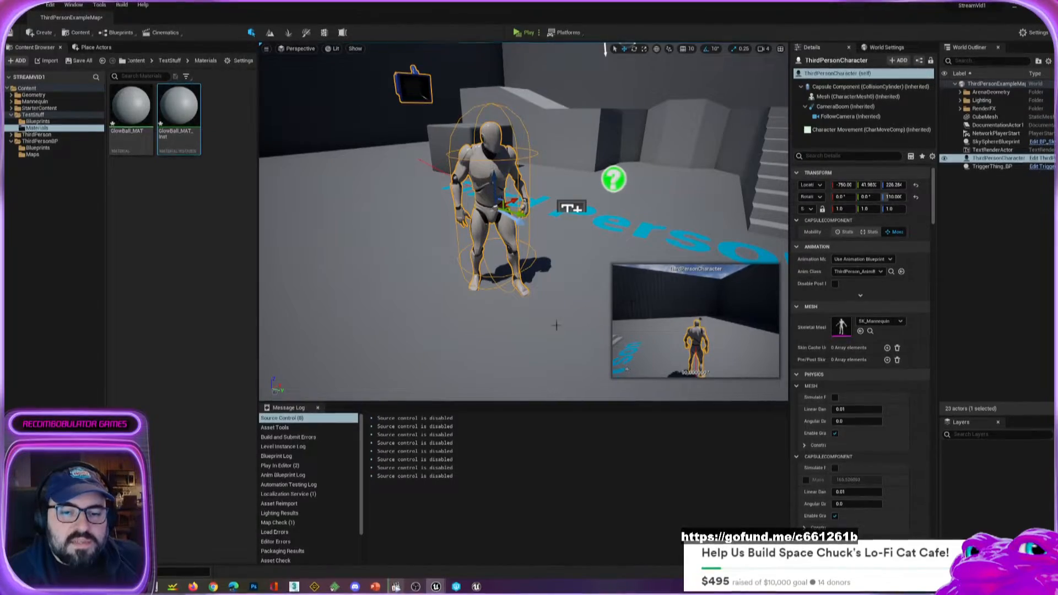
left_click_drag(556, 325, 577, 358)
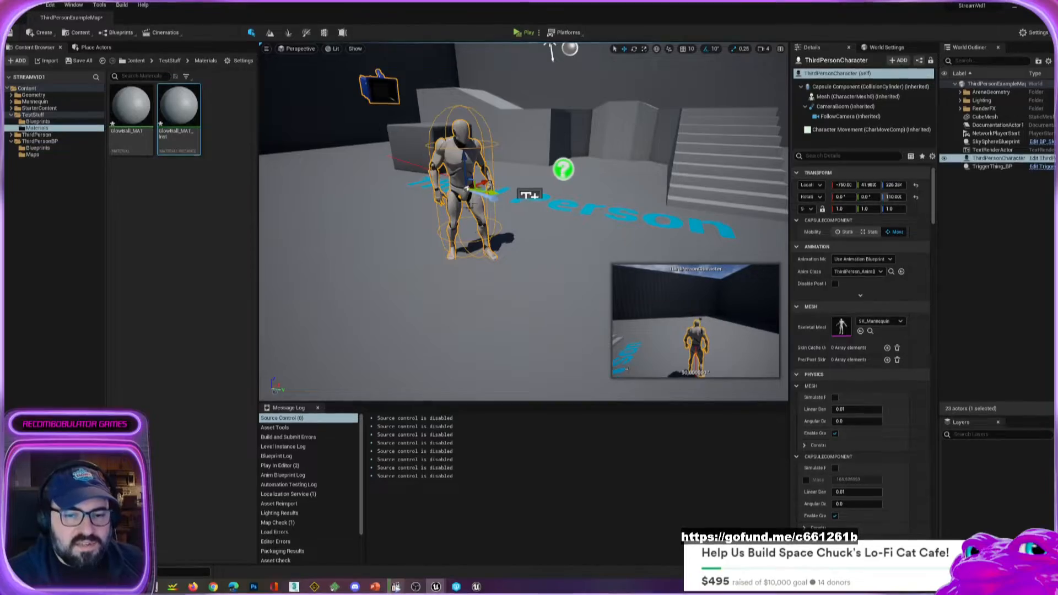
mouse_move(488, 229)
right_mouse_down()
mouse_move(556, 259)
mouse_move(488, 229)
right_mouse_up()
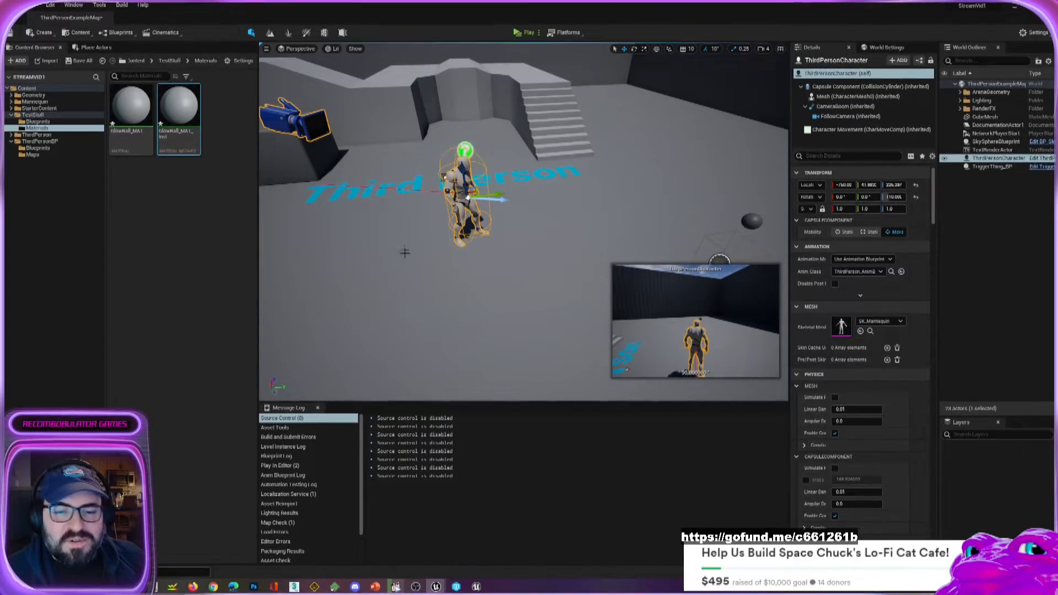
right_click_drag(412, 260, 474, 234)
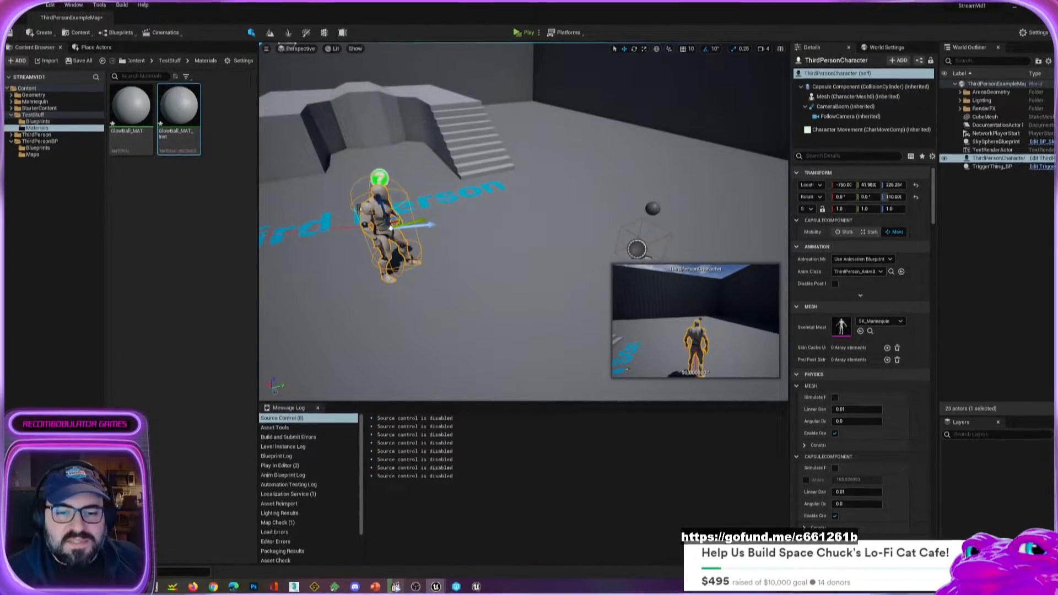
mouse_move(413, 260)
right_mouse_down()
mouse_move(413, 286)
mouse_move(413, 261)
right_mouse_up()
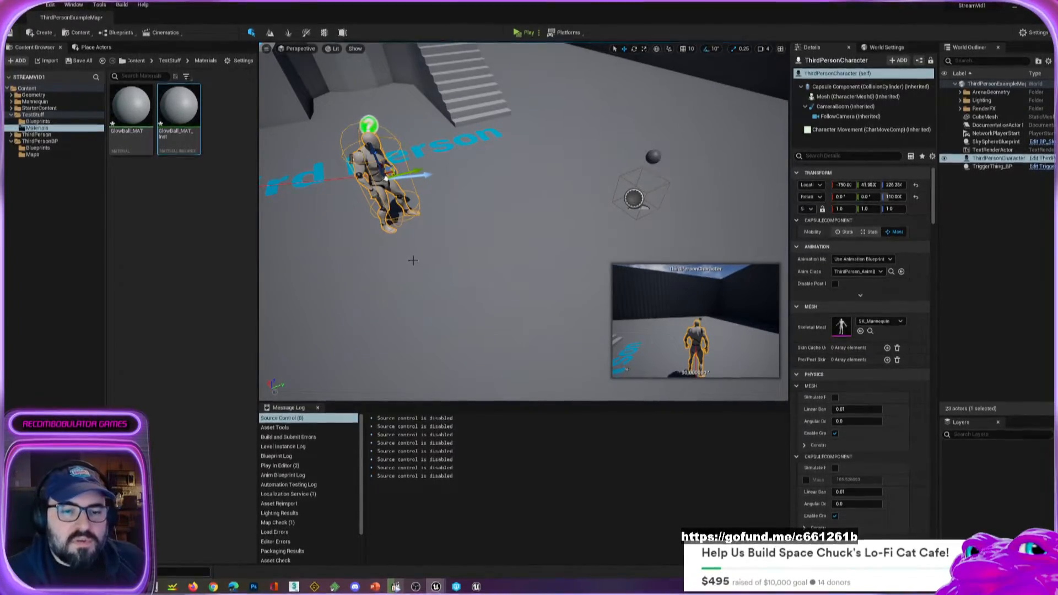
right_click_drag(413, 260, 418, 265)
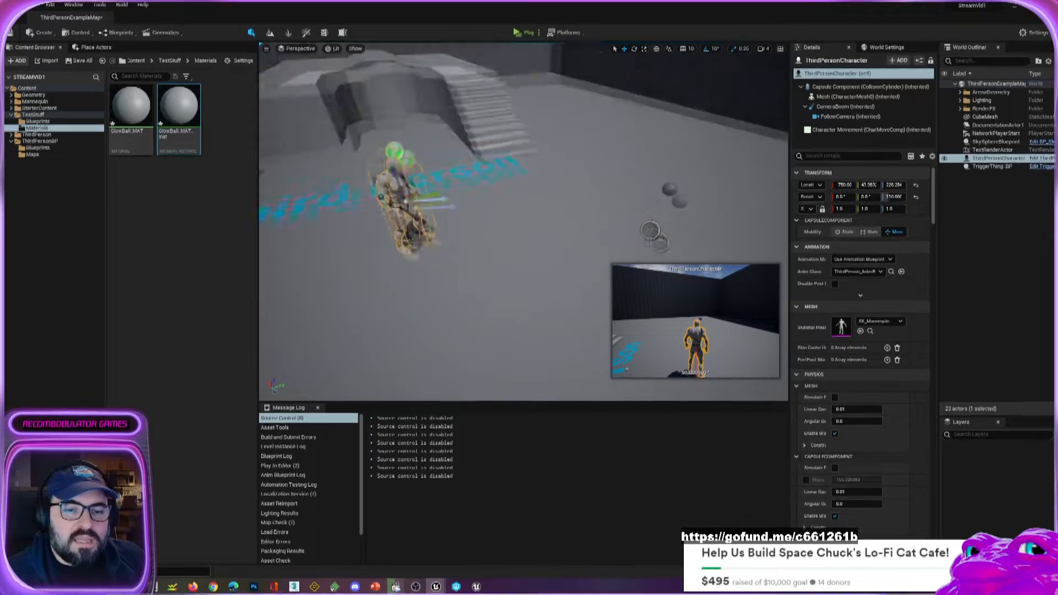
mouse_move(461, 301)
right_mouse_down()
mouse_move(441, 276)
mouse_move(461, 301)
right_mouse_up()
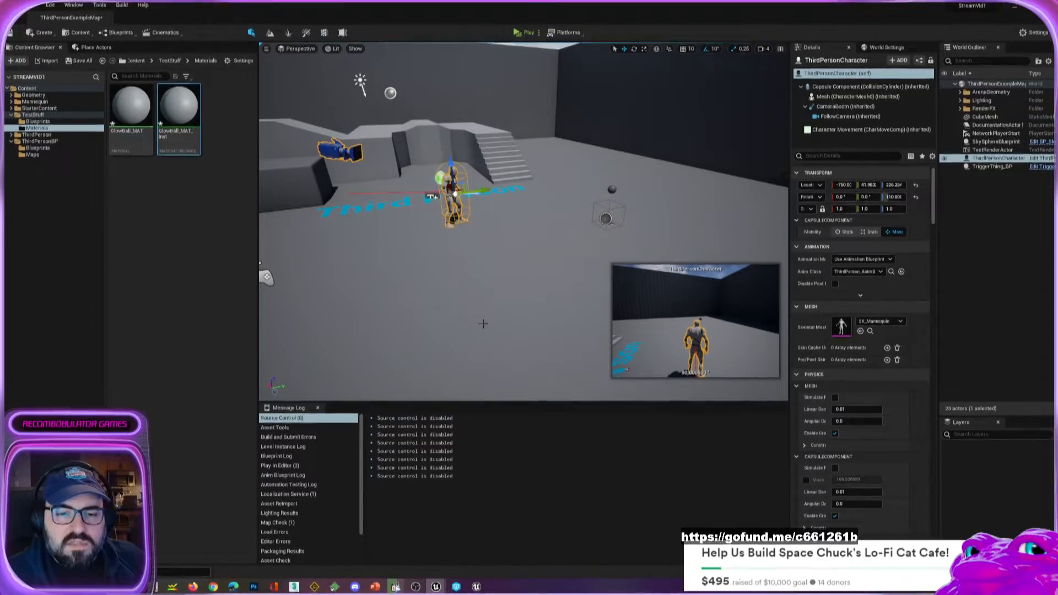
key("w")
right_click_drag(462, 300, 405, 300)
mouse_move(412, 224)
right_mouse_down()
mouse_move(414, 238)
mouse_move(394, 237)
mouse_move(412, 225)
right_mouse_up()
key("w")
key("s")
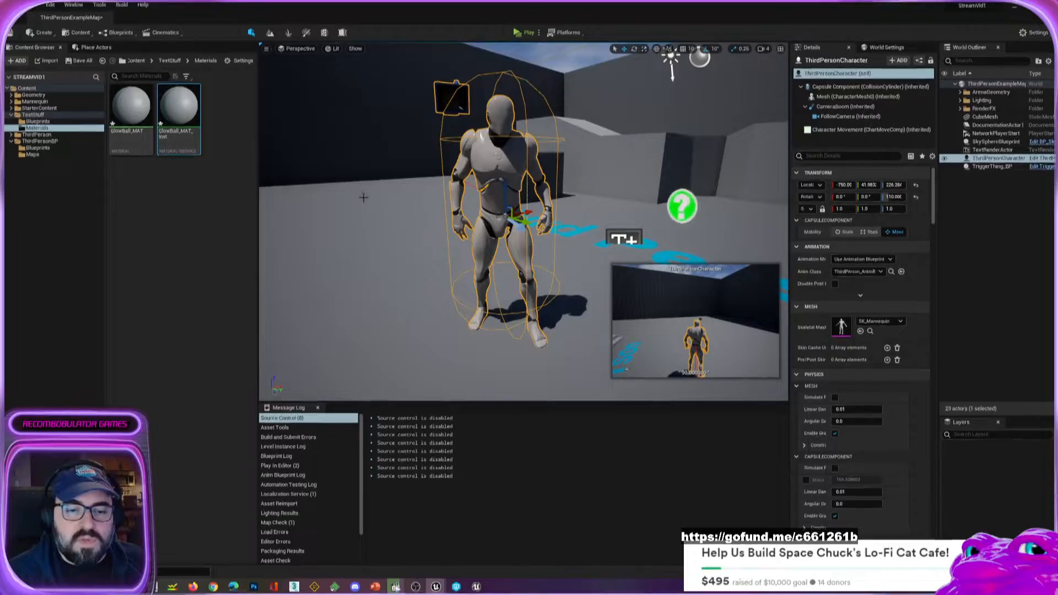
key("s")
right_click_drag(361, 198, 477, 212)
key("w")
key("s")
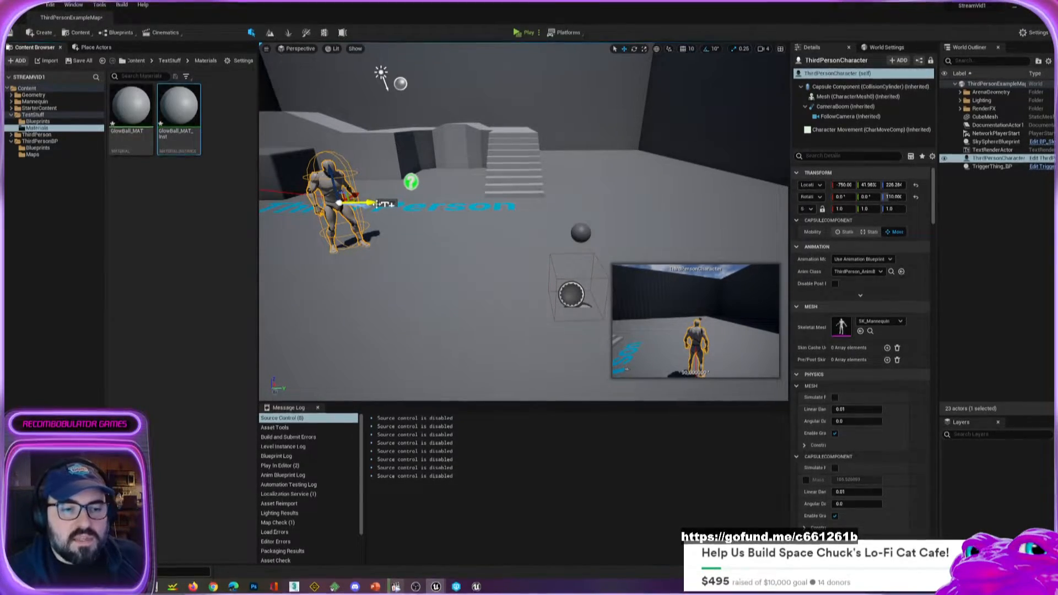
Switch to the SpaceBoat project's ThirdPerson_Jump animation preview and examine the cat character from several distances and angles.
scroll(438, 267, "down", 3)
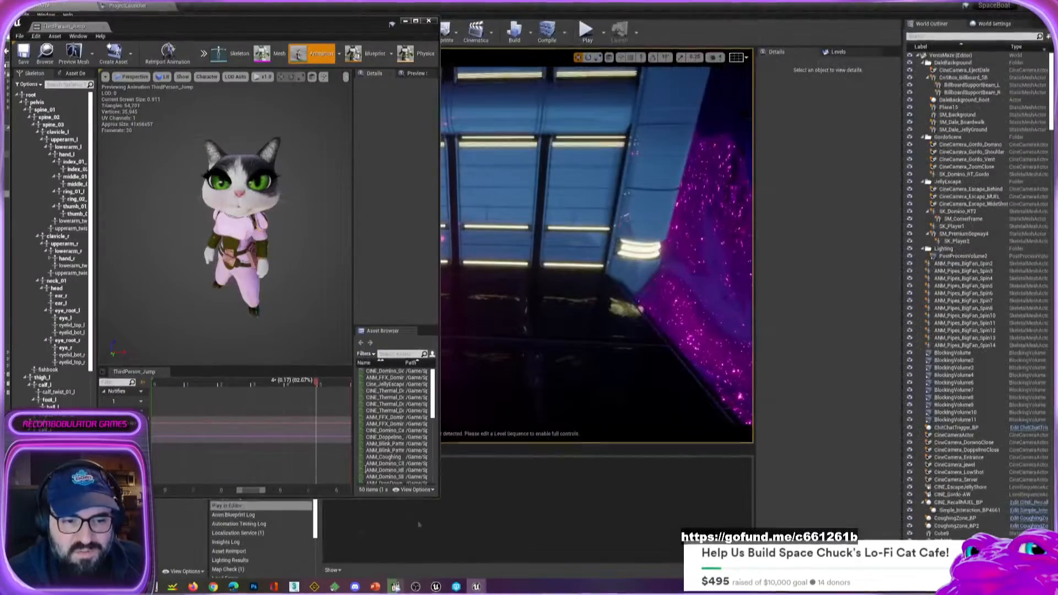
scroll(269, 281, "up", 3)
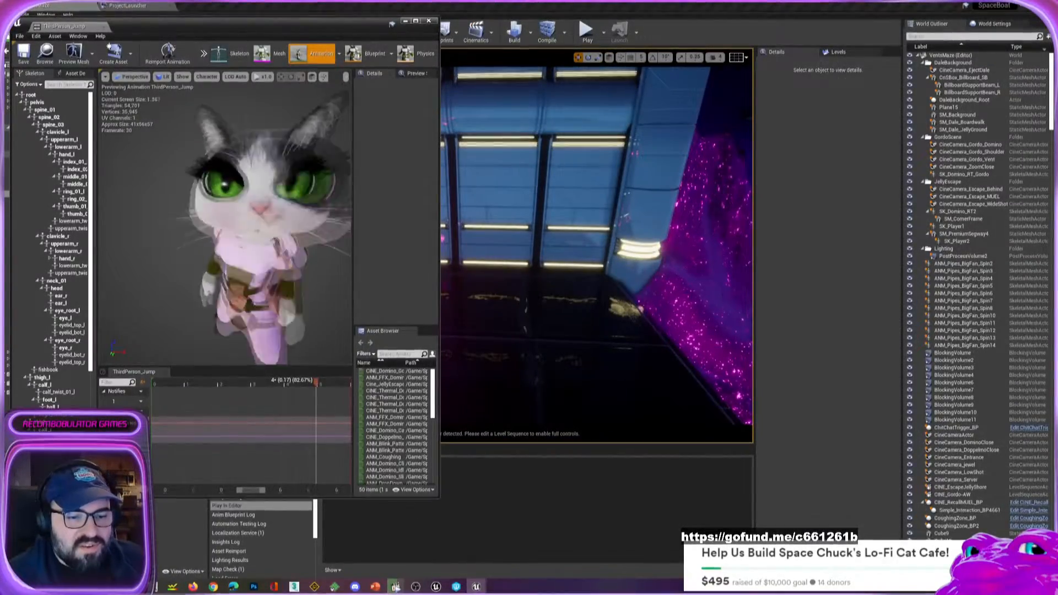
scroll(266, 269, "down", 5)
scroll(268, 273, "up", 5)
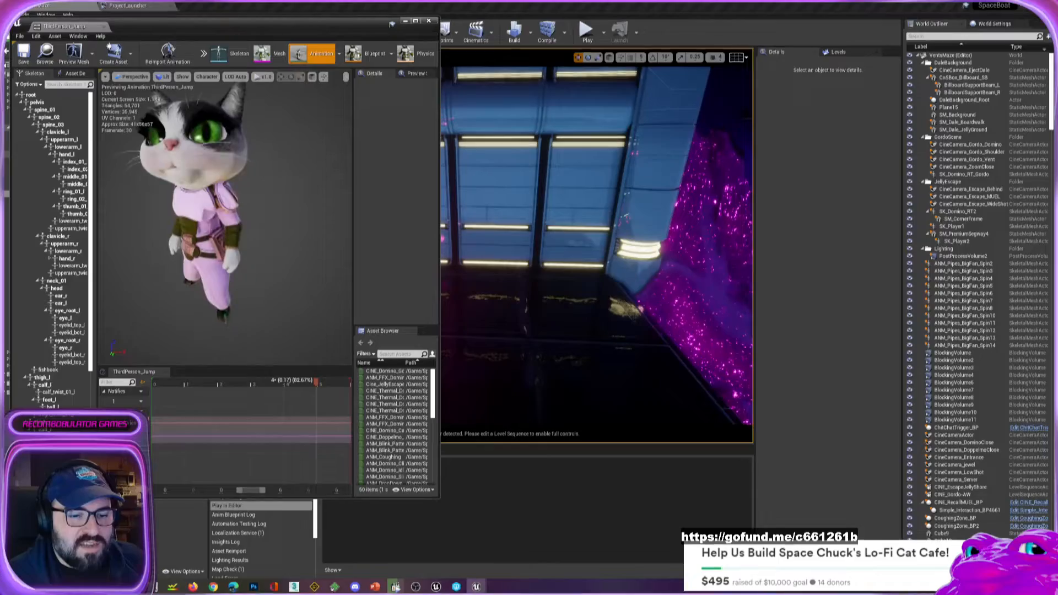
scroll(269, 273, "down", 4)
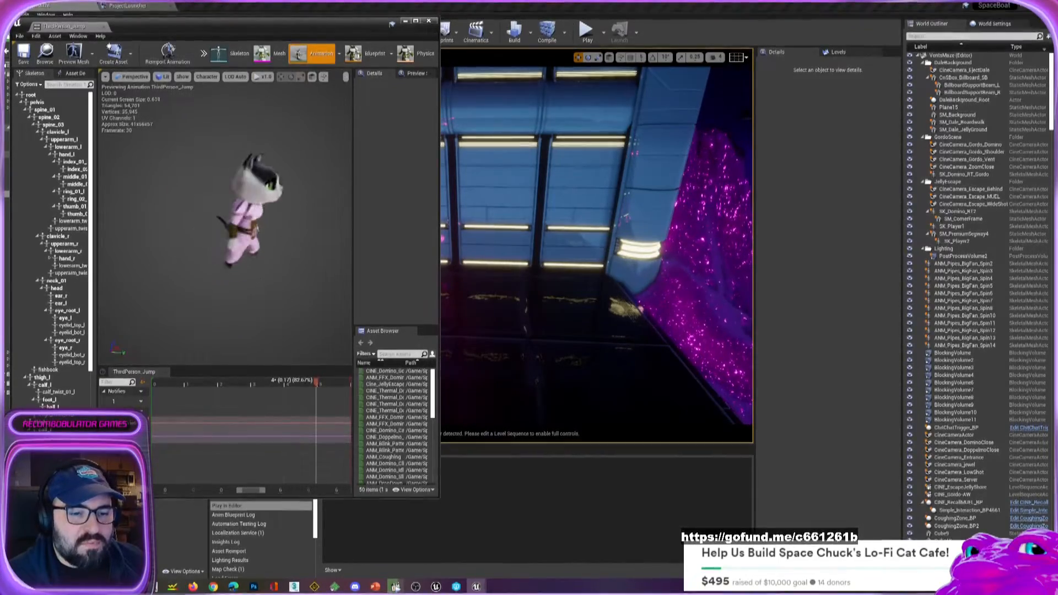
left_click_drag(269, 274, 254, 283, "alt")
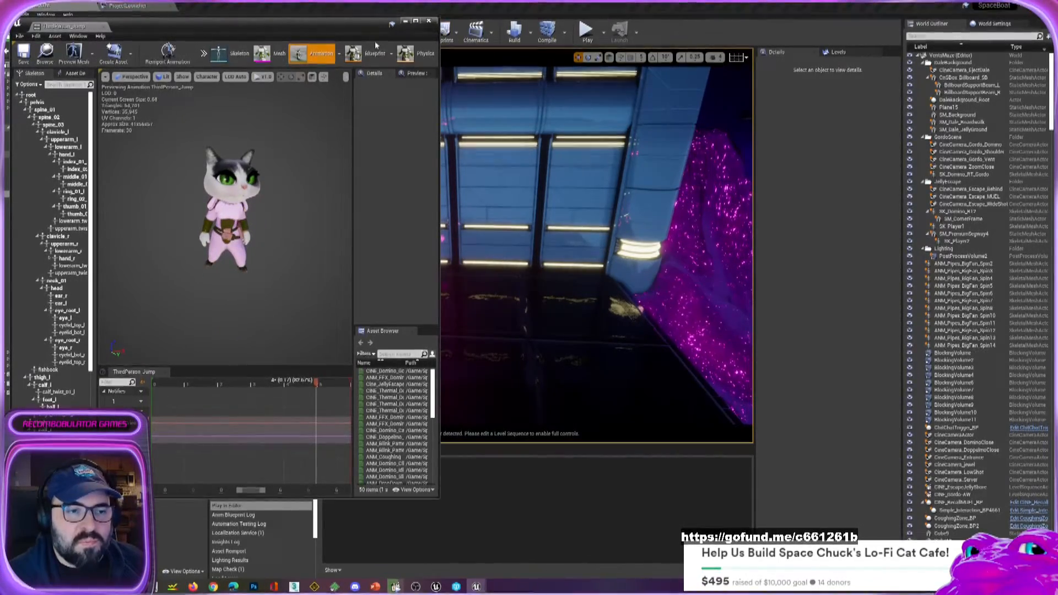
Place the material editor window beside the animation preview and show the material instance for the cat's body.
mouse_move(477, 587)
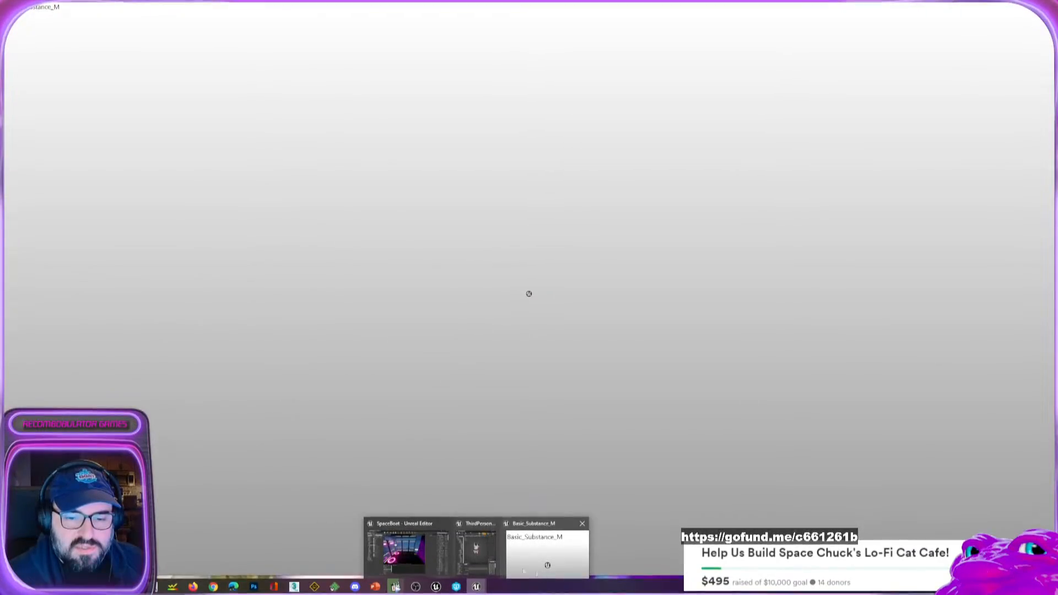
left_click(534, 552)
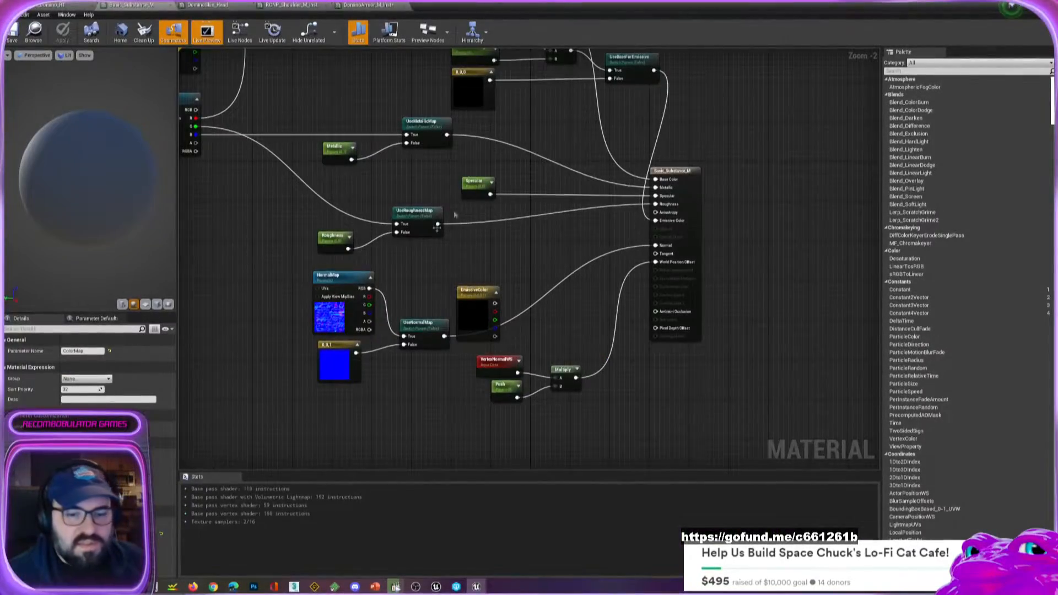
left_click_drag(290, 10, 685, 46)
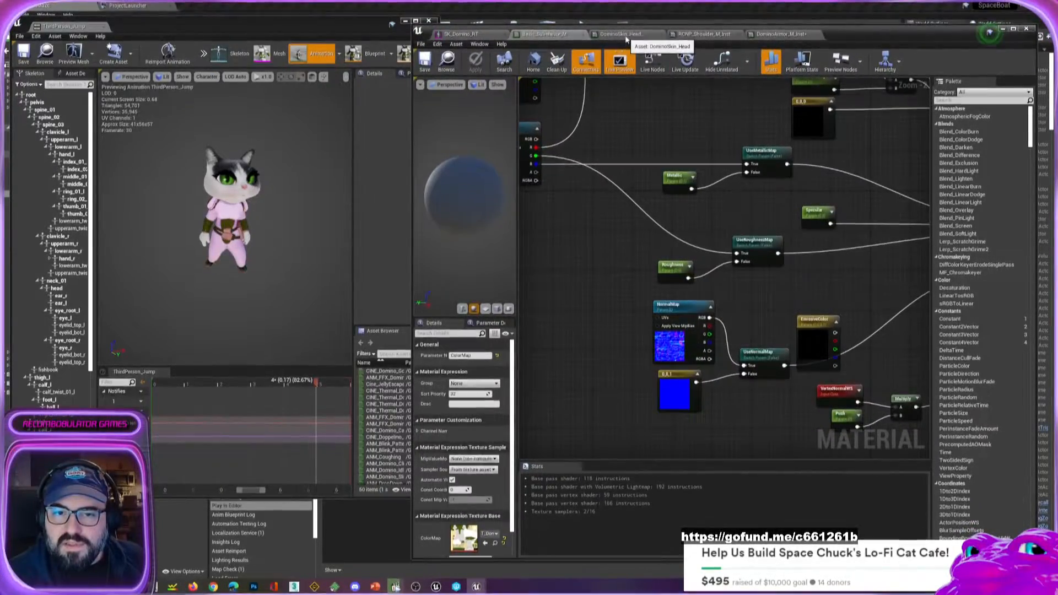
left_click(777, 34)
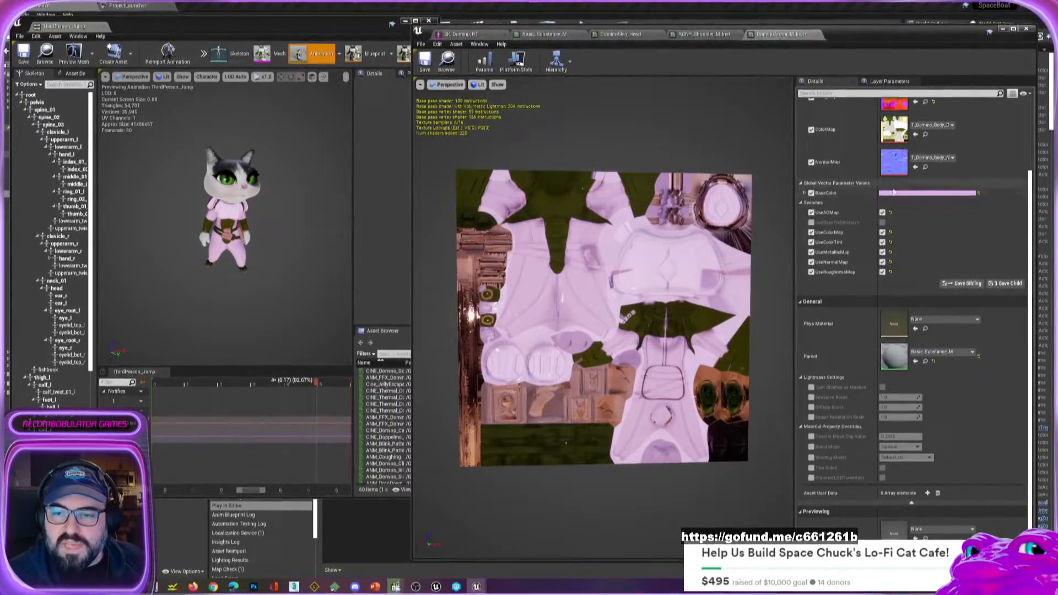
Set the material instance's BaseColor to a salmon pink and check the recoloured suit on the cat preview.
left_click(896, 193)
mouse_move(770, 263)
left_mouse_down()
mouse_move(763, 280)
mouse_move(803, 273)
mouse_move(787, 263)
left_mouse_up()
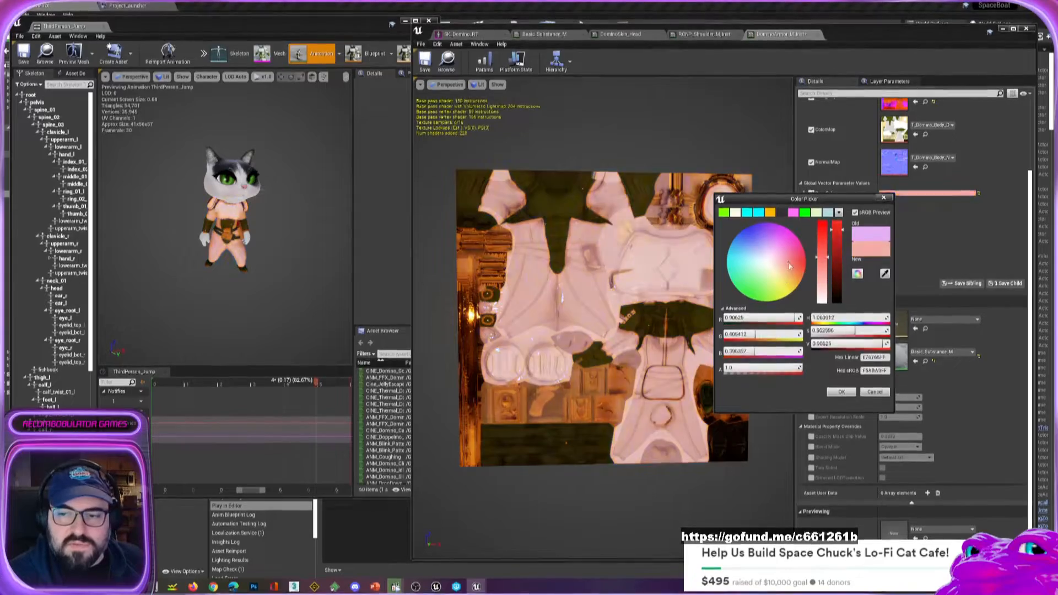
left_click(842, 391)
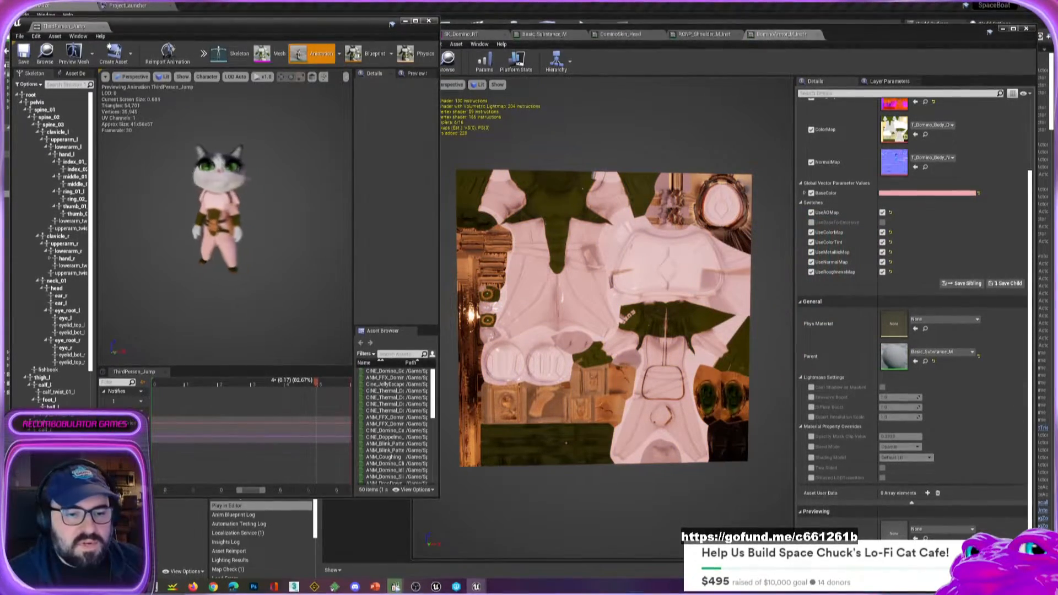
scroll(221, 221, "up", 3)
mouse_move(220, 220)
left_mouse_down("alt")
mouse_move(281, 229)
mouse_move(201, 223)
left_mouse_up("alt")
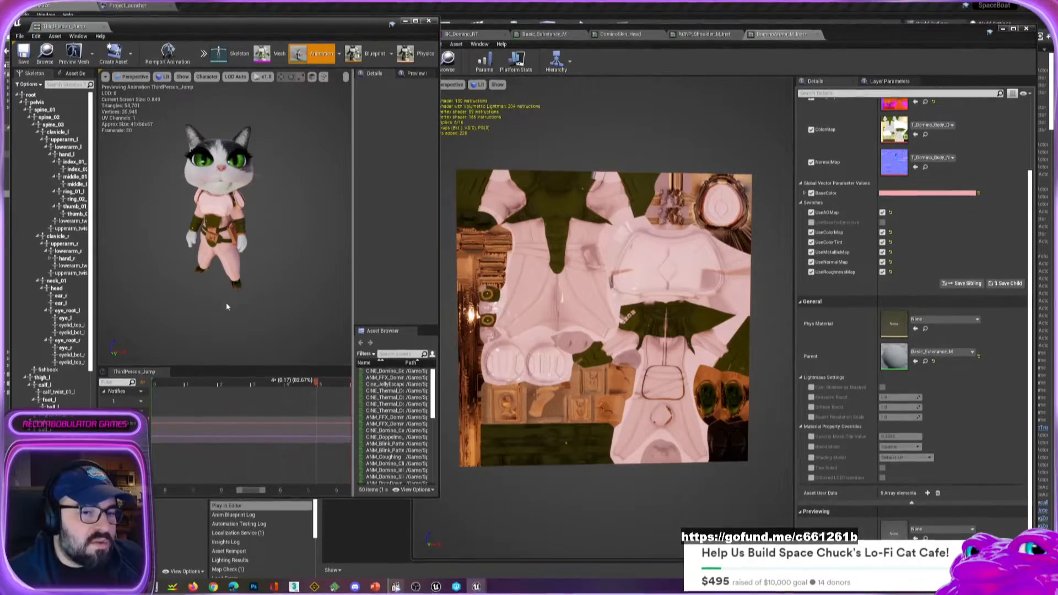
left_click_drag(226, 306, 264, 305)
left_click_drag(255, 232, 212, 232)
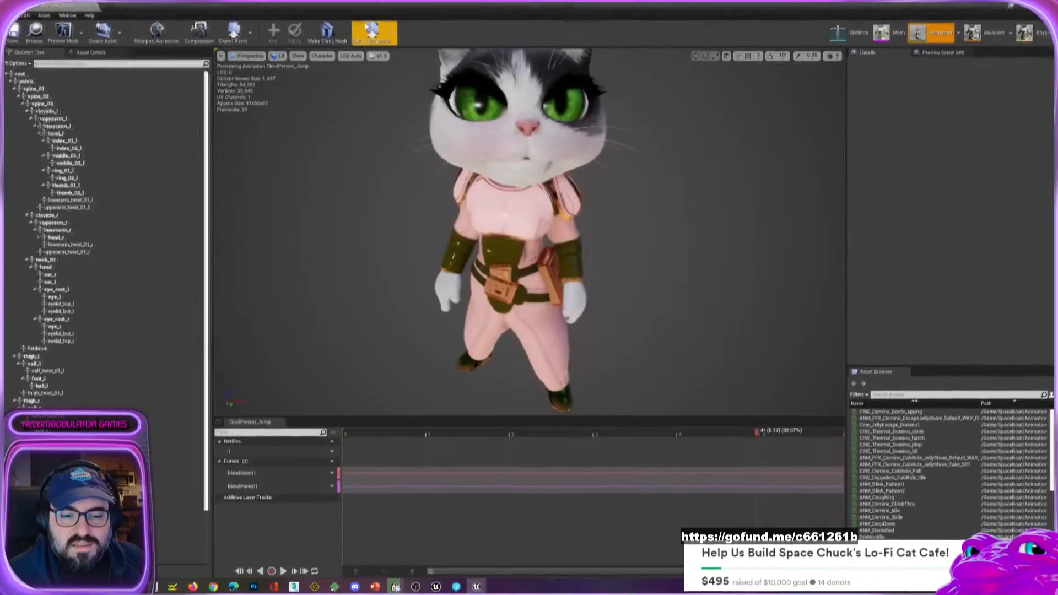
Maximize the ThirdPerson_Jump animation editor, enlarge its timeline area and frame the whole cat in the preview.
left_click(415, 20)
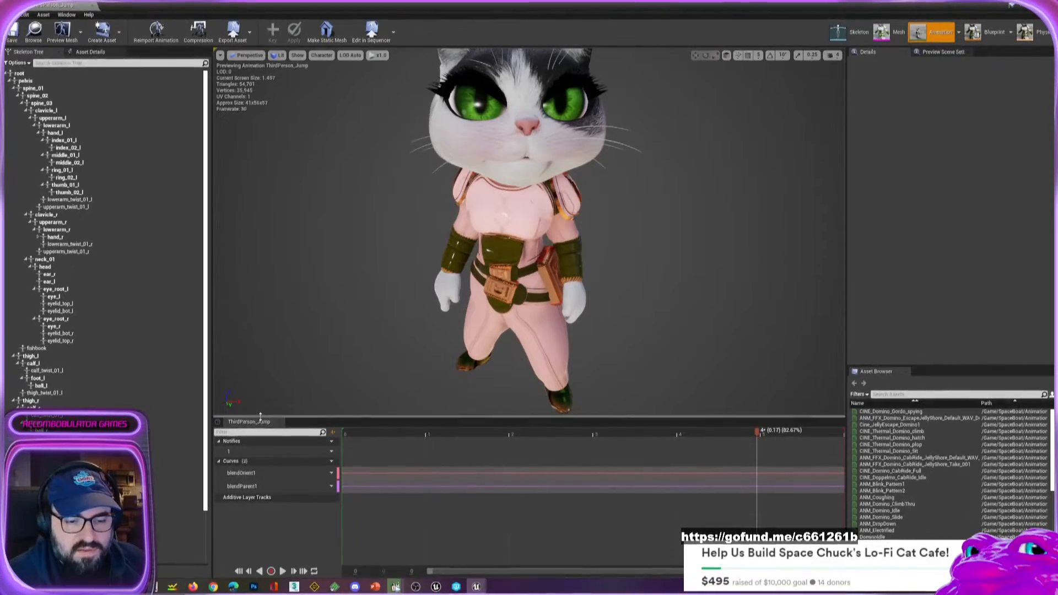
left_click_drag(261, 410, 261, 392)
scroll(612, 306, "down", 4)
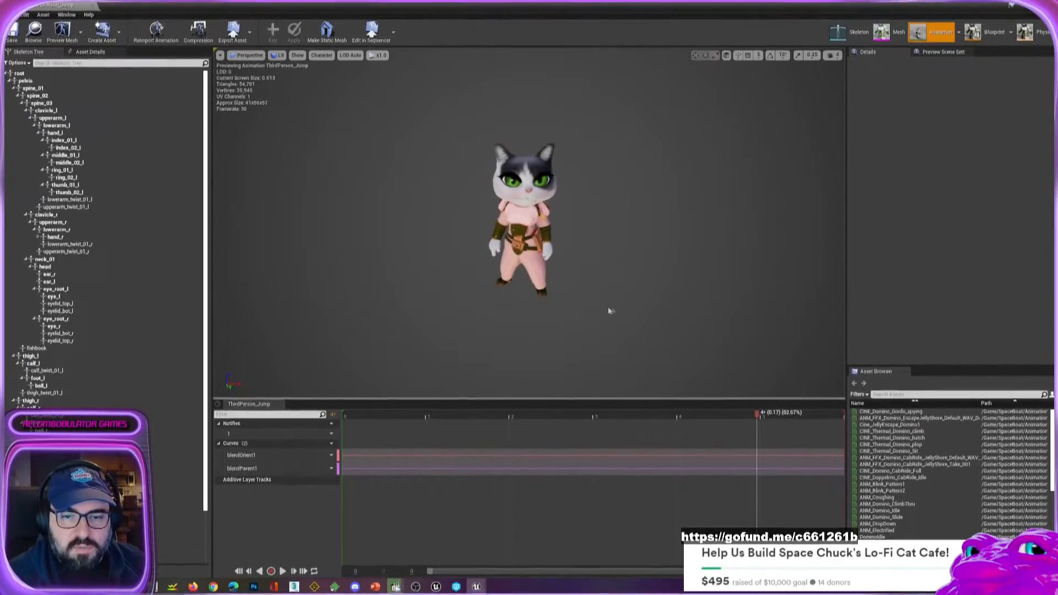
scroll(610, 309, "up", 2)
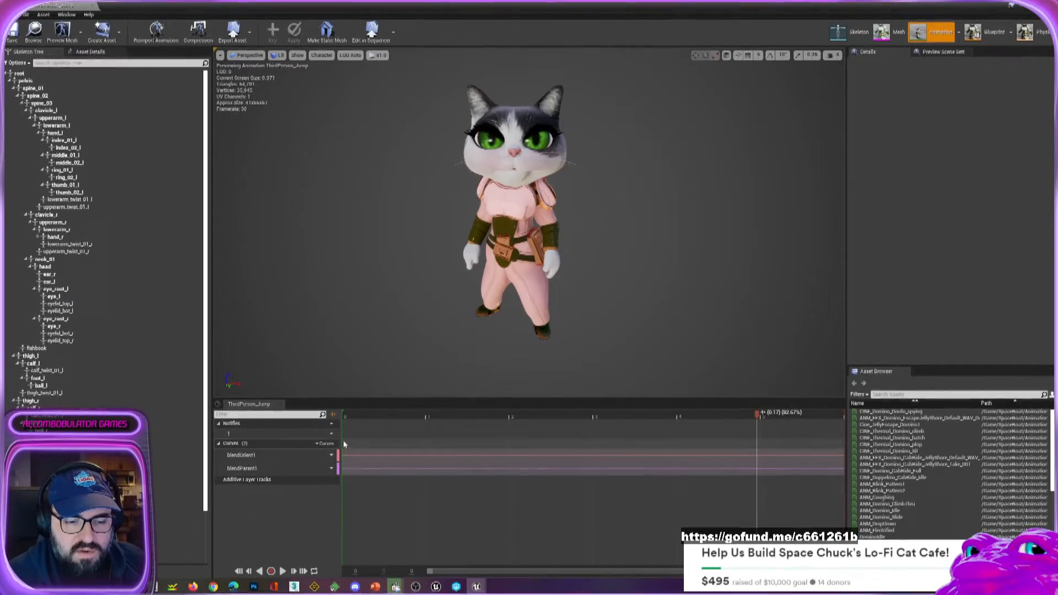
Add the existing Woo curve to the ThirdPerson_Jump animation.
left_click(326, 444)
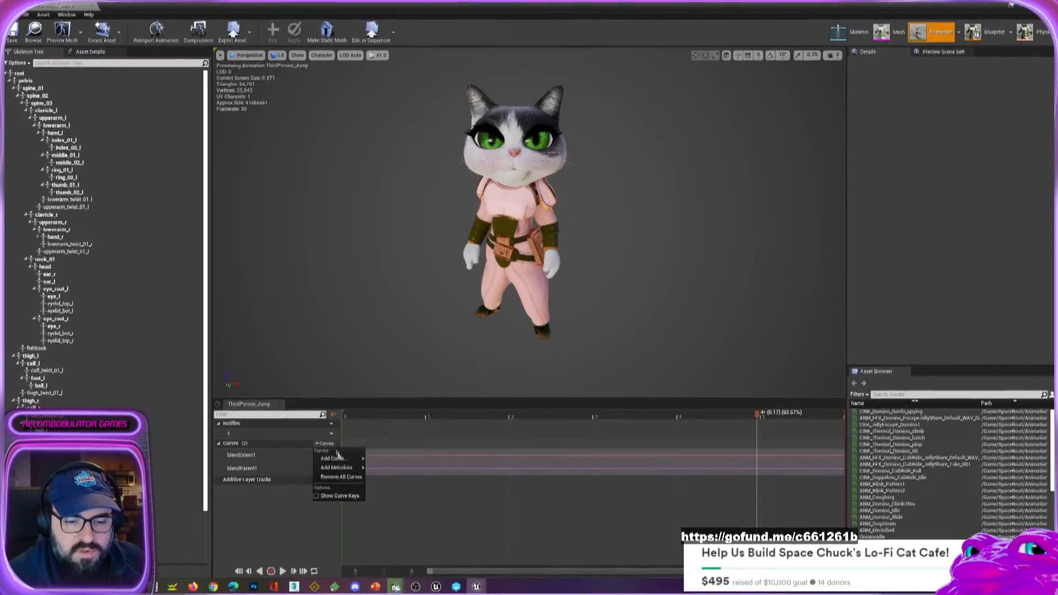
mouse_move(342, 461)
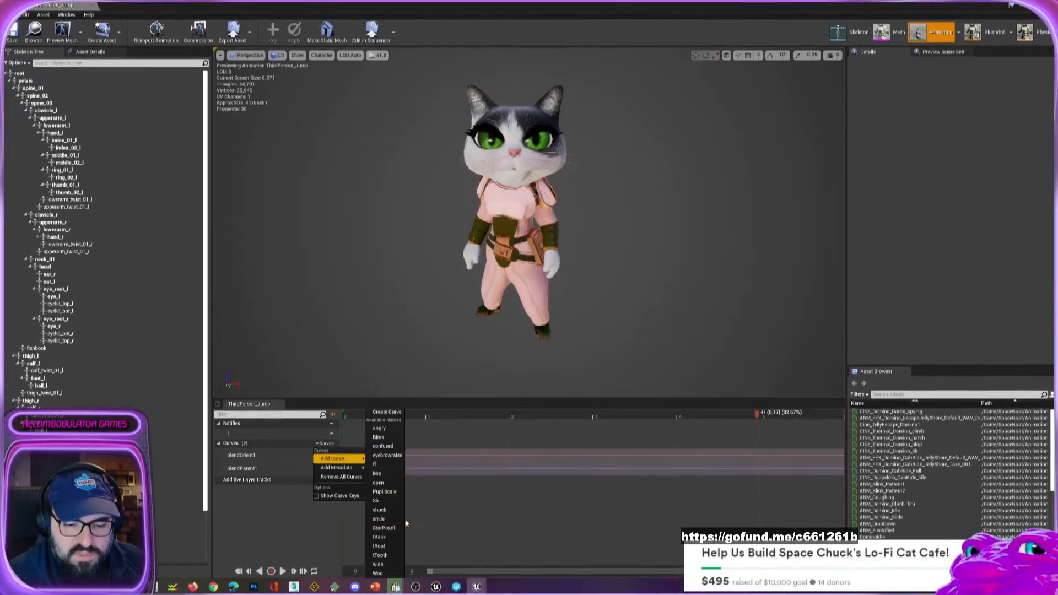
left_click(378, 573)
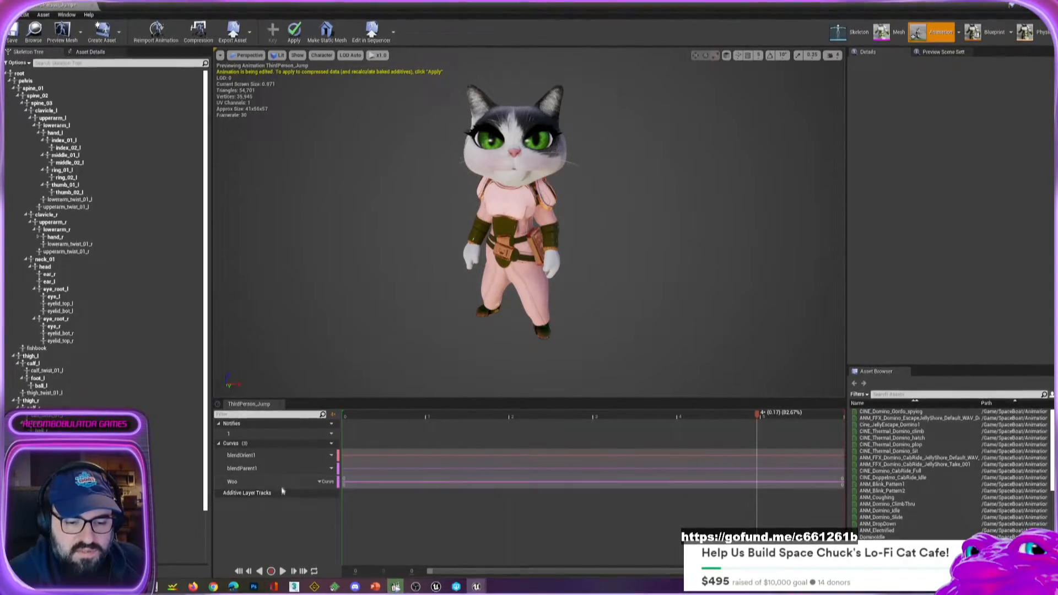
Open the Woo curve for editing, add a key at 0.1 s and raise it to 0.4.
double_click(265, 482)
middle_click(478, 505)
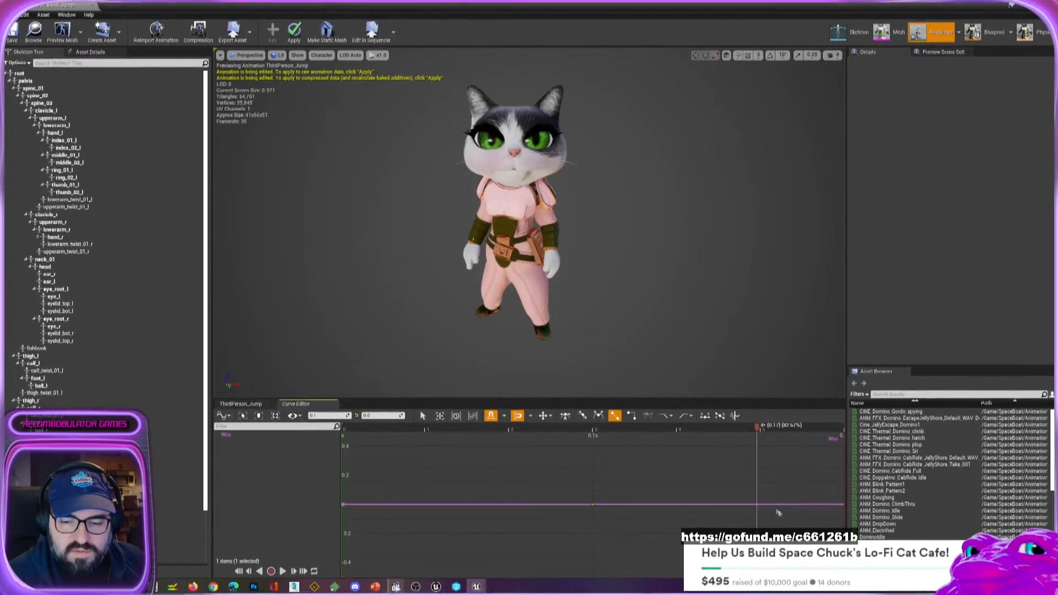
left_click_drag(594, 504, 592, 447)
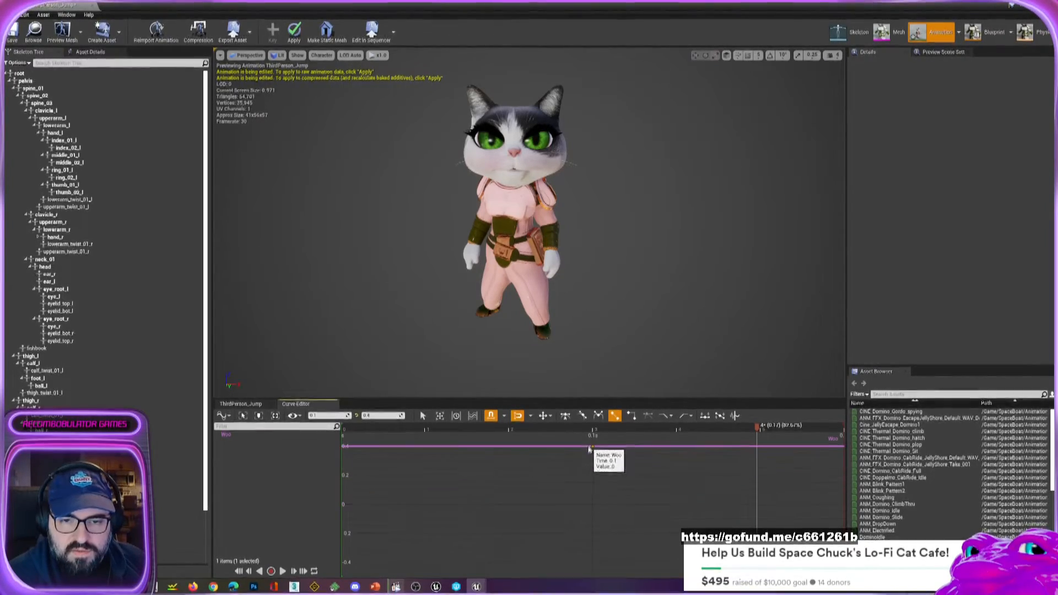
scroll(661, 514, "down", 7)
scroll(626, 500, "down", 1)
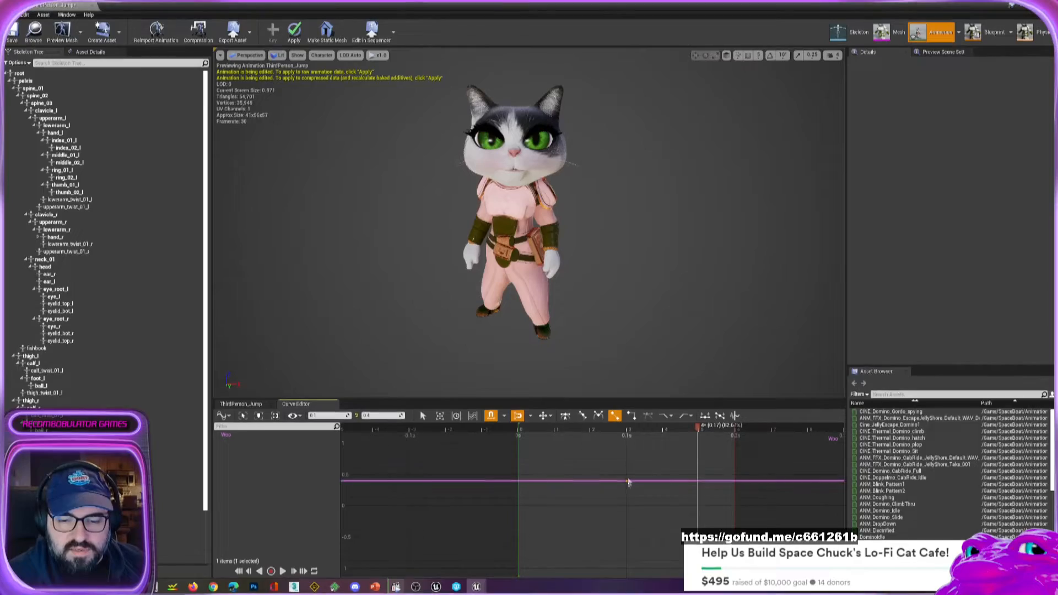
Set the Woo curve's key to 0.75 and inspect the cat's face from the side and front.
left_click_drag(628, 480, 598, 450)
left_click_drag(542, 262, 589, 275, "alt")
scroll(541, 265, "up", 4)
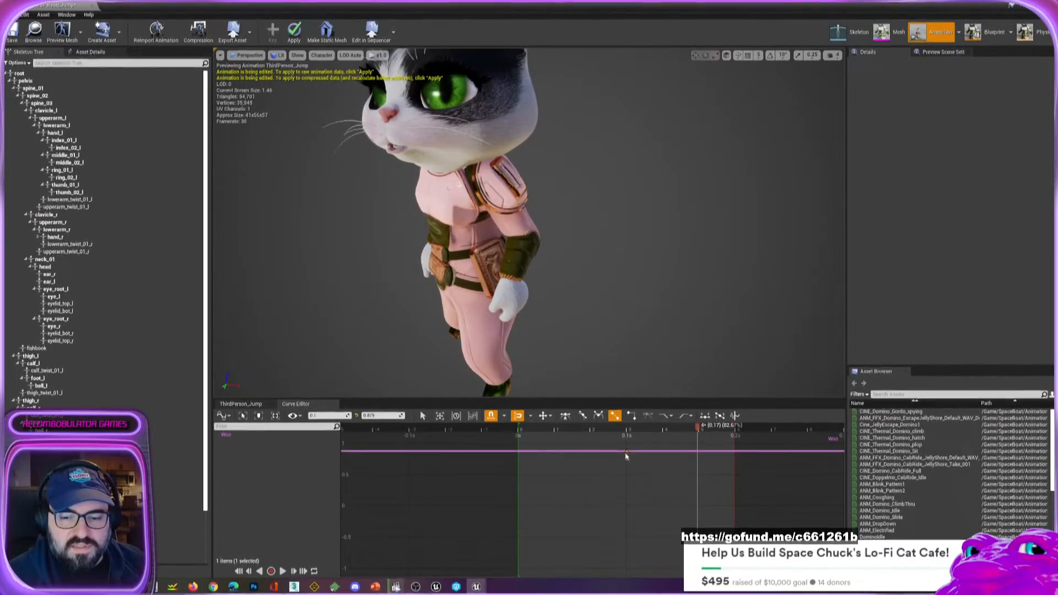
mouse_move(627, 452)
left_mouse_down()
mouse_move(625, 517)
mouse_move(619, 464)
left_mouse_up()
left_click_drag(325, 284, 518, 310, "alt")
scroll(518, 310, "down", 4)
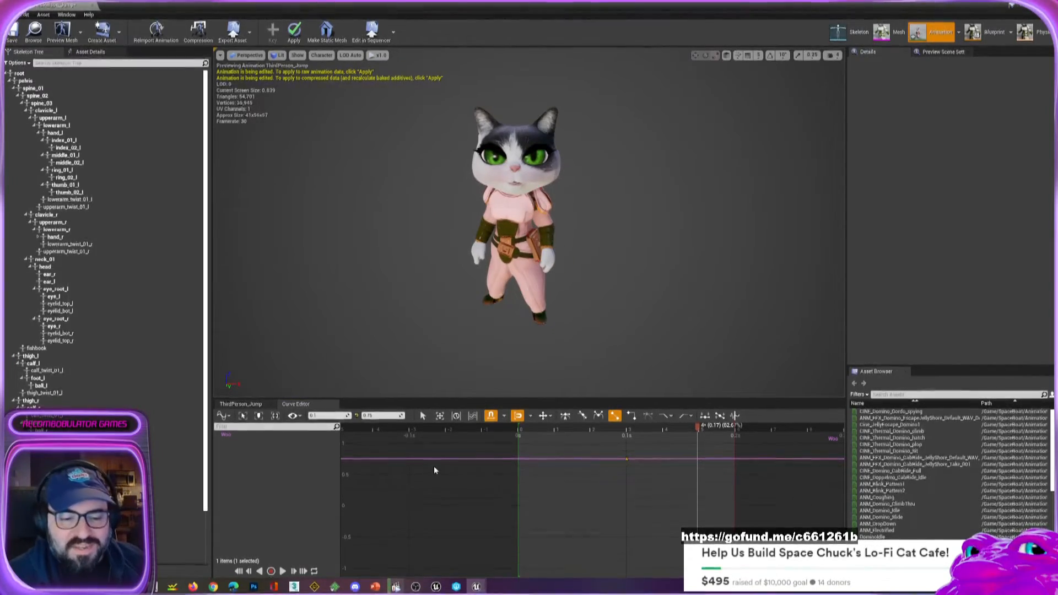
Remove the Woo curve from the ThirdPerson_Jump animation.
left_click(234, 405)
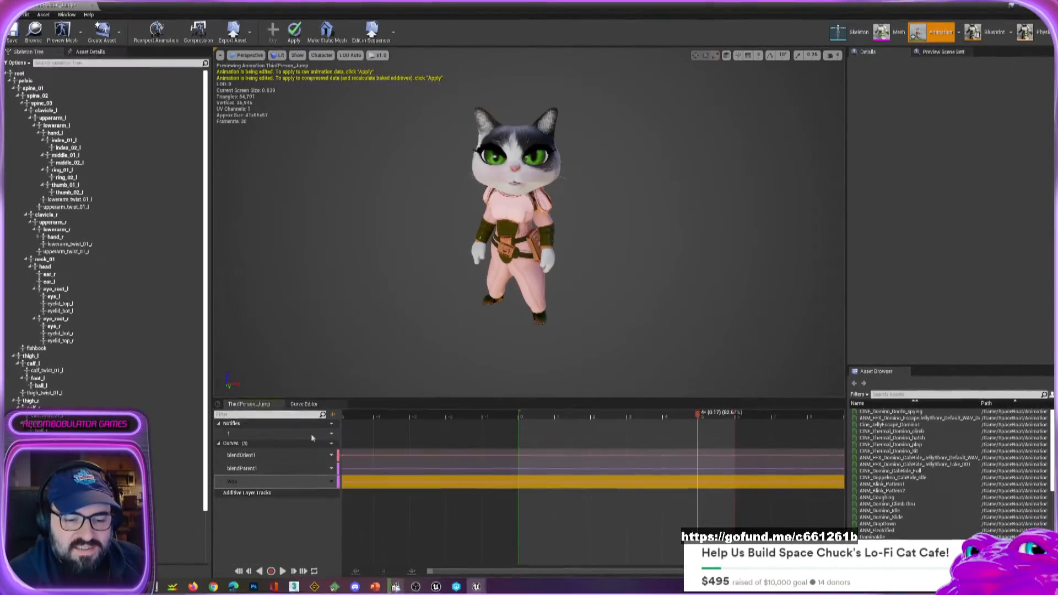
left_click(328, 484)
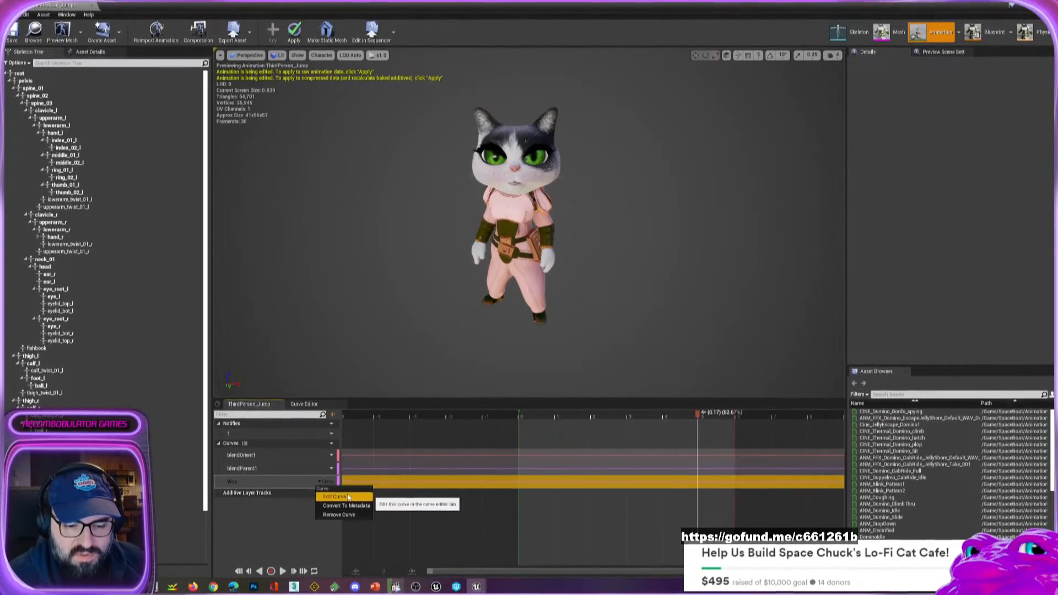
left_click(348, 521)
left_click(331, 482)
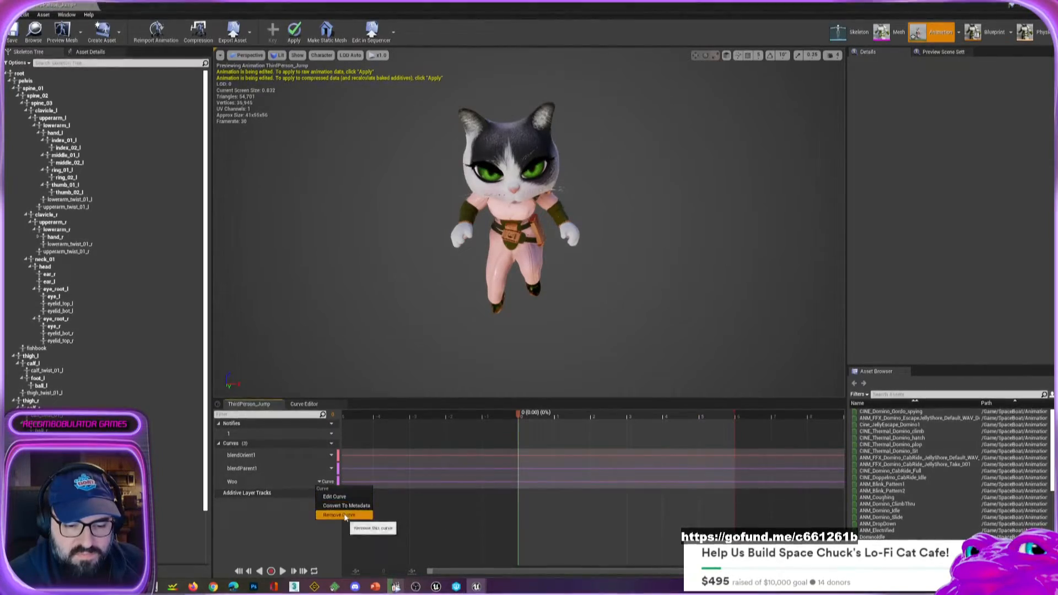
left_click(344, 514)
Add the existing smile curve to the ThirdPerson_Jump animation and key it at 1.0 at time 0.
left_click(326, 443)
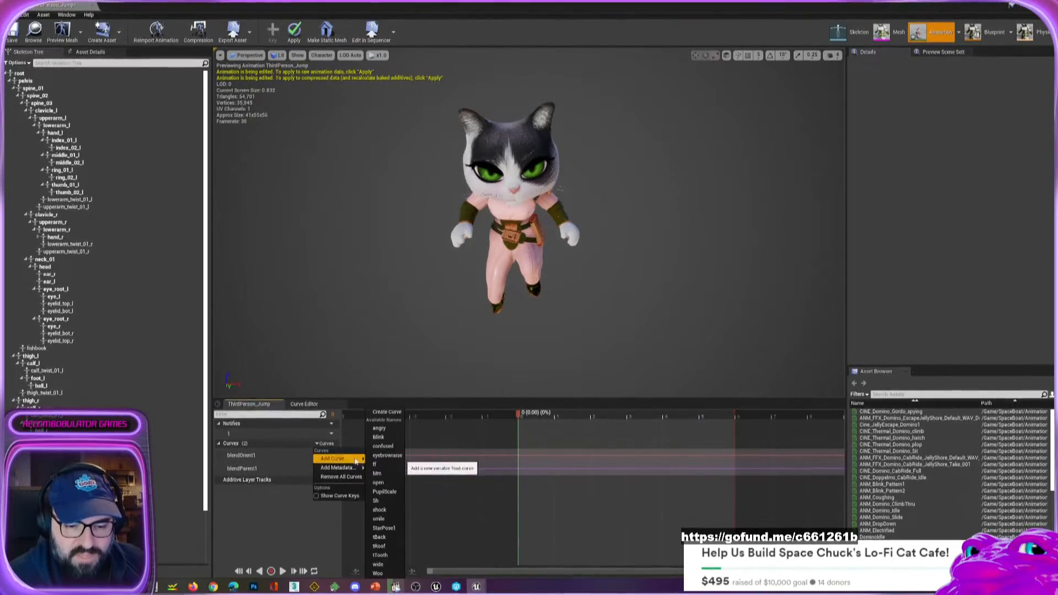
left_click(379, 518)
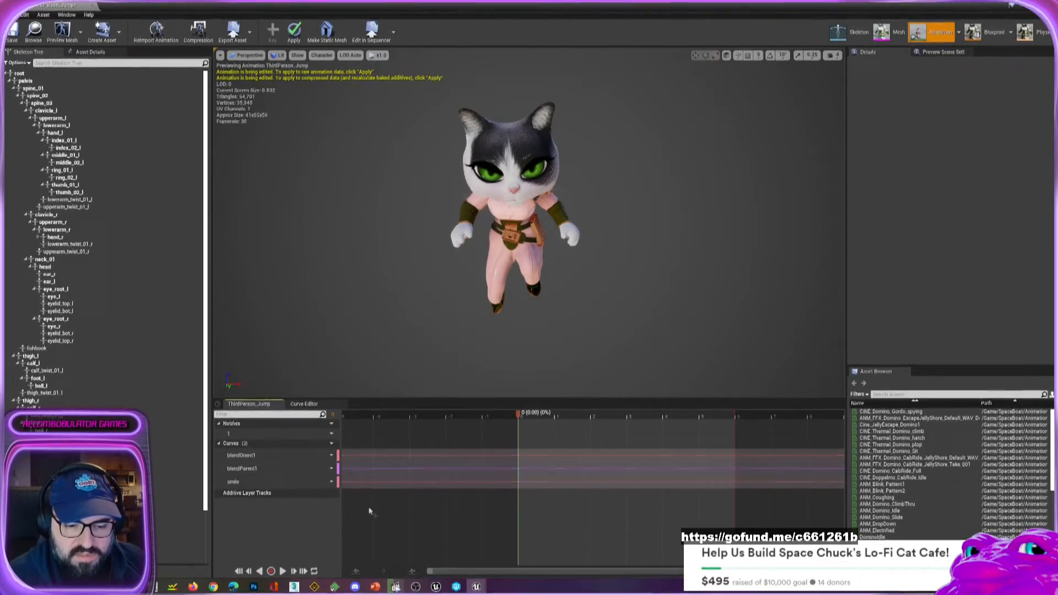
double_click(286, 489)
left_click(520, 504)
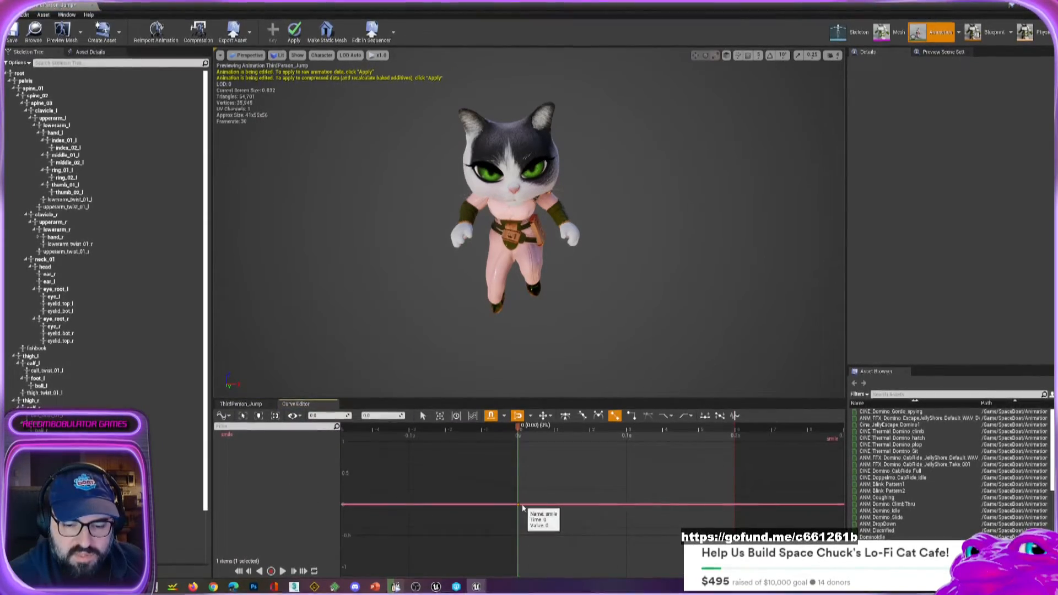
left_click_drag(518, 506, 519, 419)
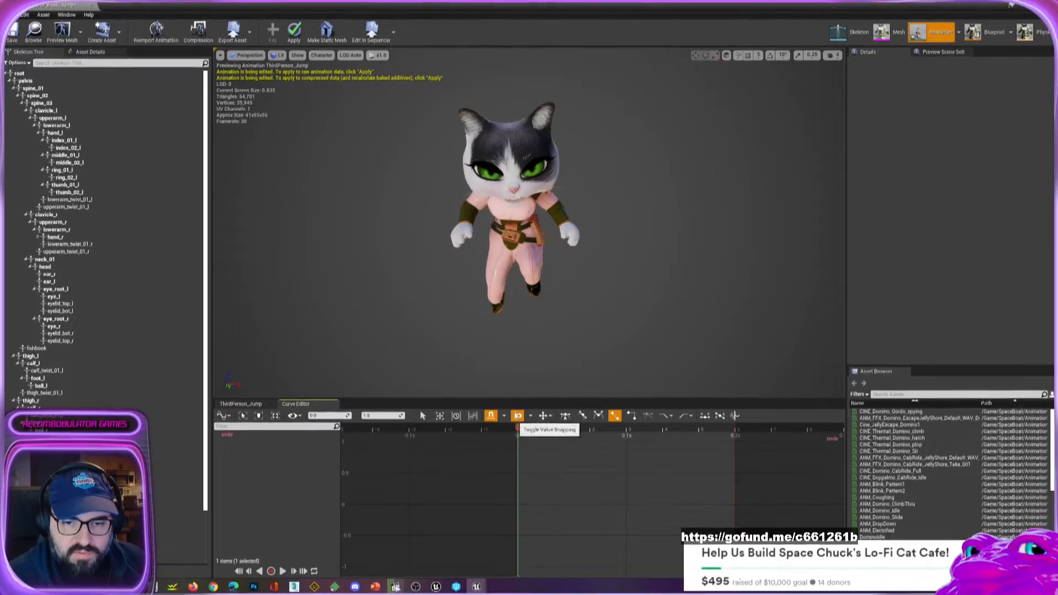
Scrub the jump to about 0.13 s to check the smile and lower the smile curve's key to 0.625.
scroll(526, 313, "down", 5)
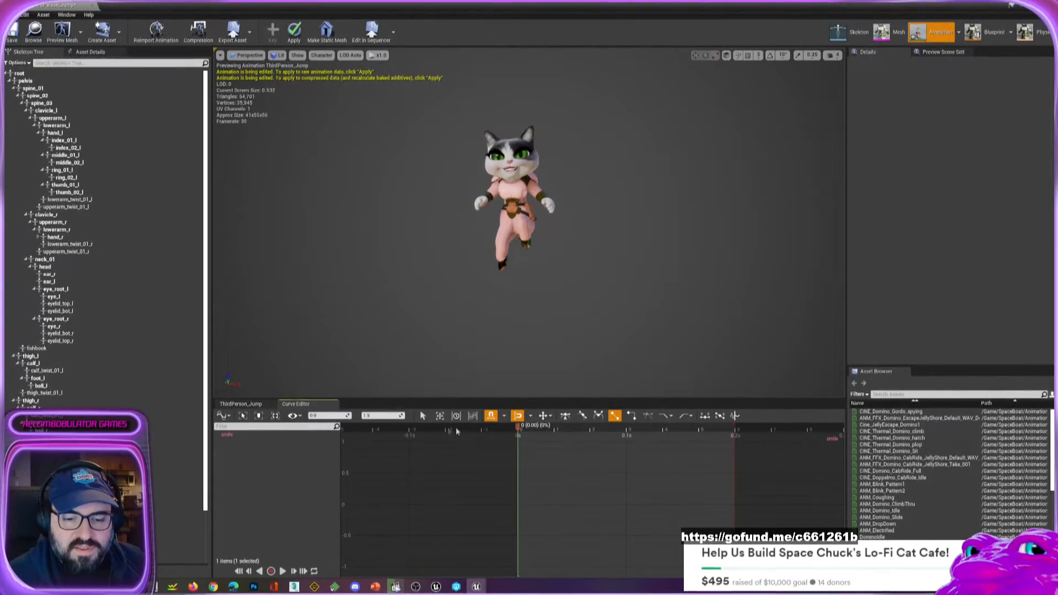
left_click_drag(456, 431, 667, 461)
left_click(668, 439)
left_click_drag(495, 238, 497, 286, "alt")
scroll(494, 238, "up", 5)
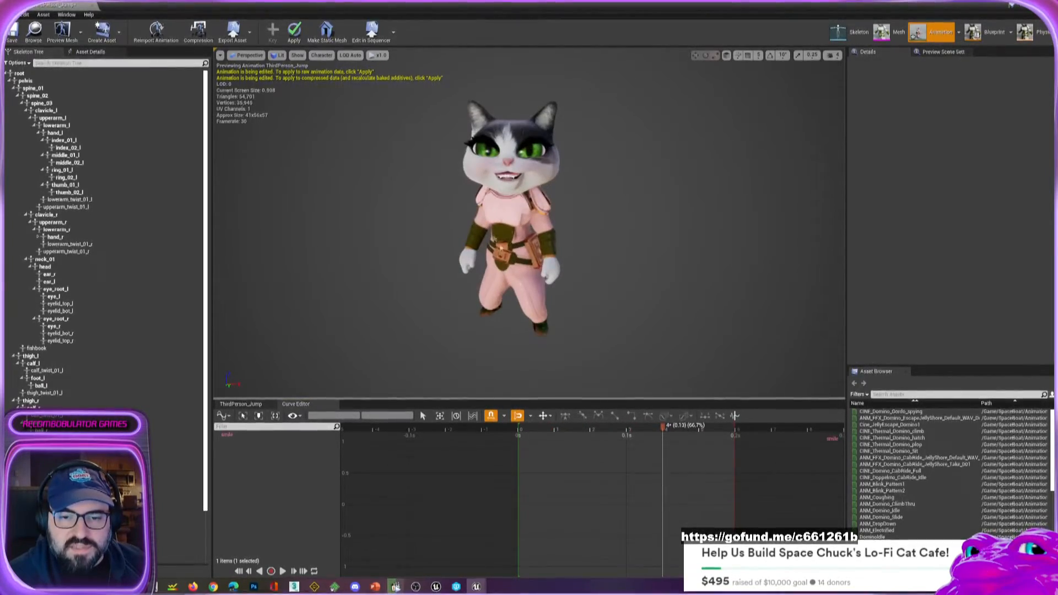
left_click(230, 435)
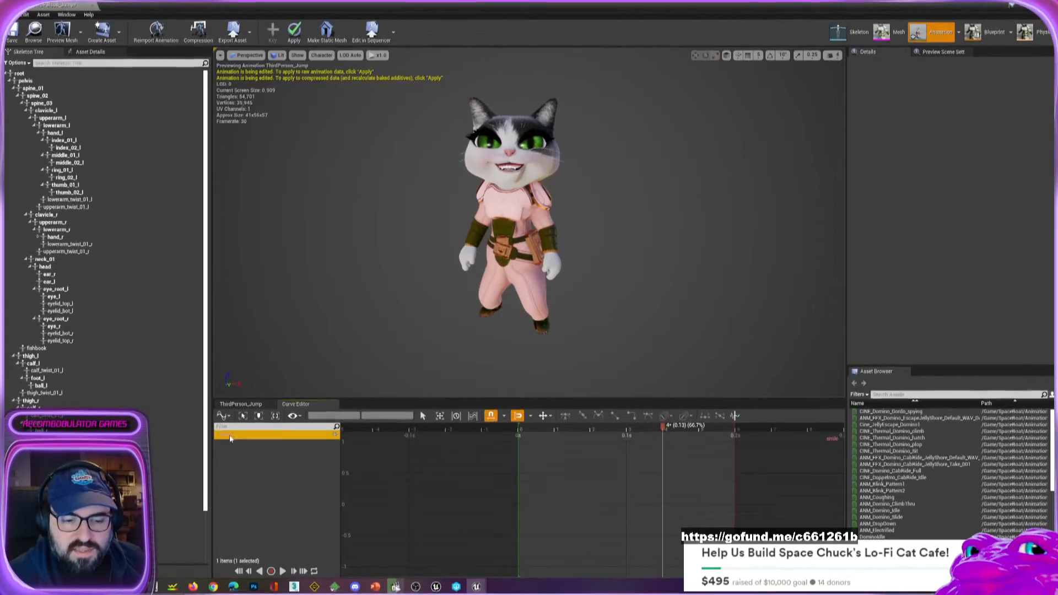
right_click_drag(587, 480, 539, 539)
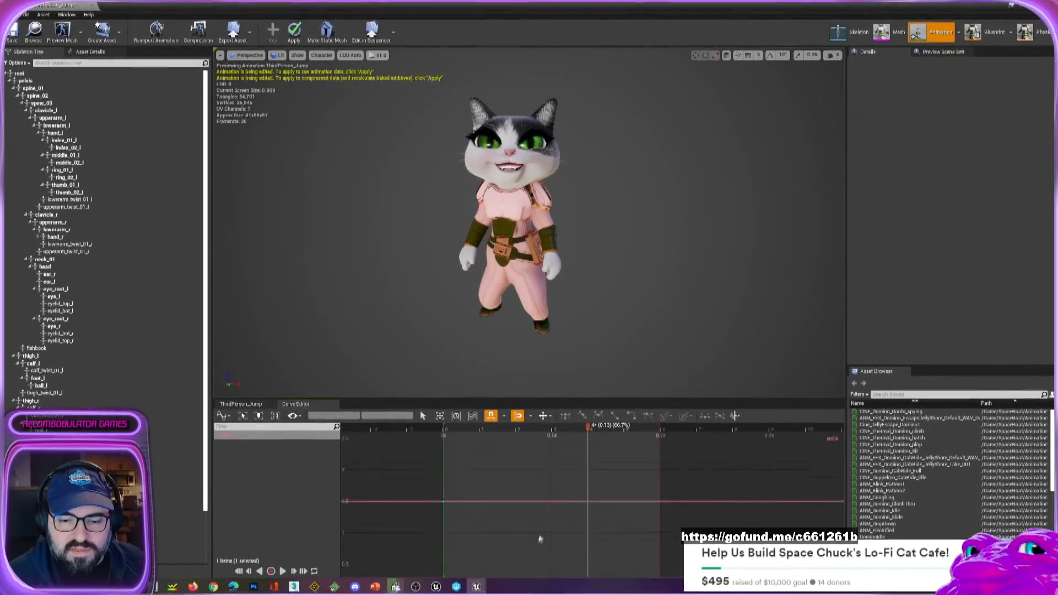
scroll(539, 539, "down", 2)
left_click_drag(479, 508, 480, 552)
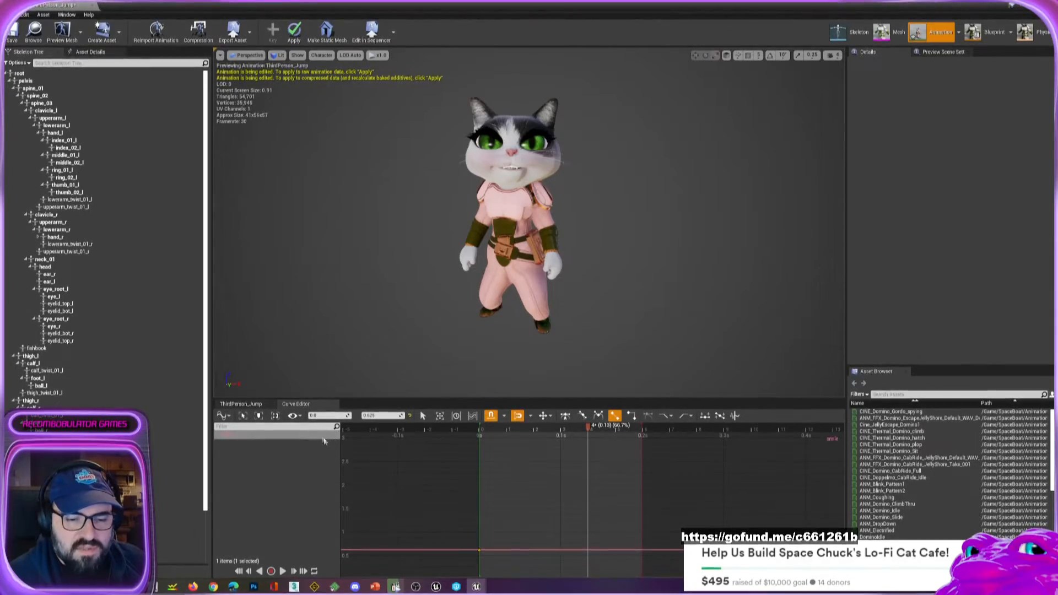
Remove the smile curve from the ThirdPerson_Jump animation.
left_click(253, 405)
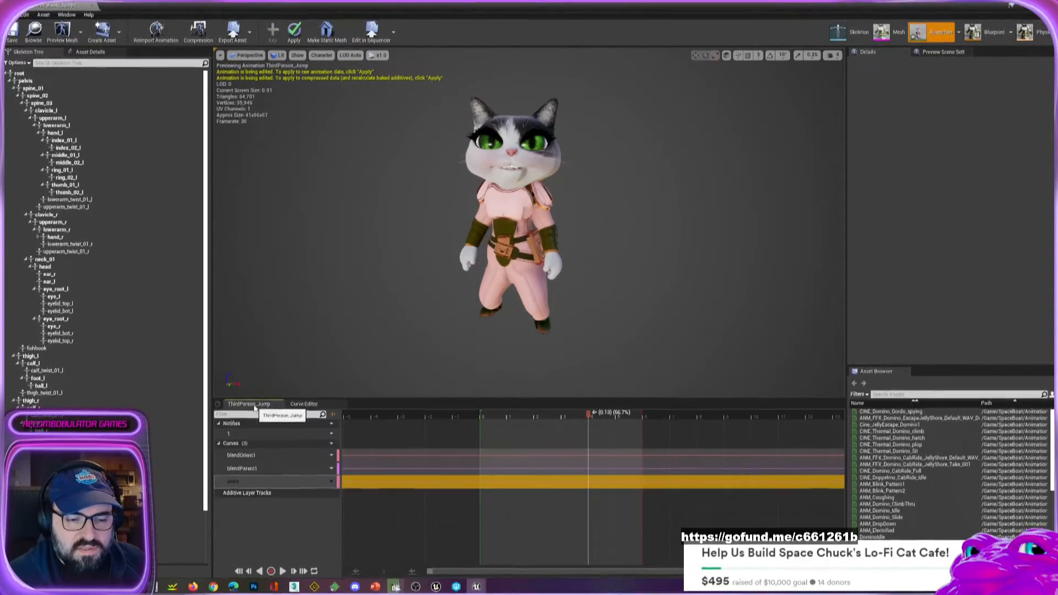
left_click(325, 482)
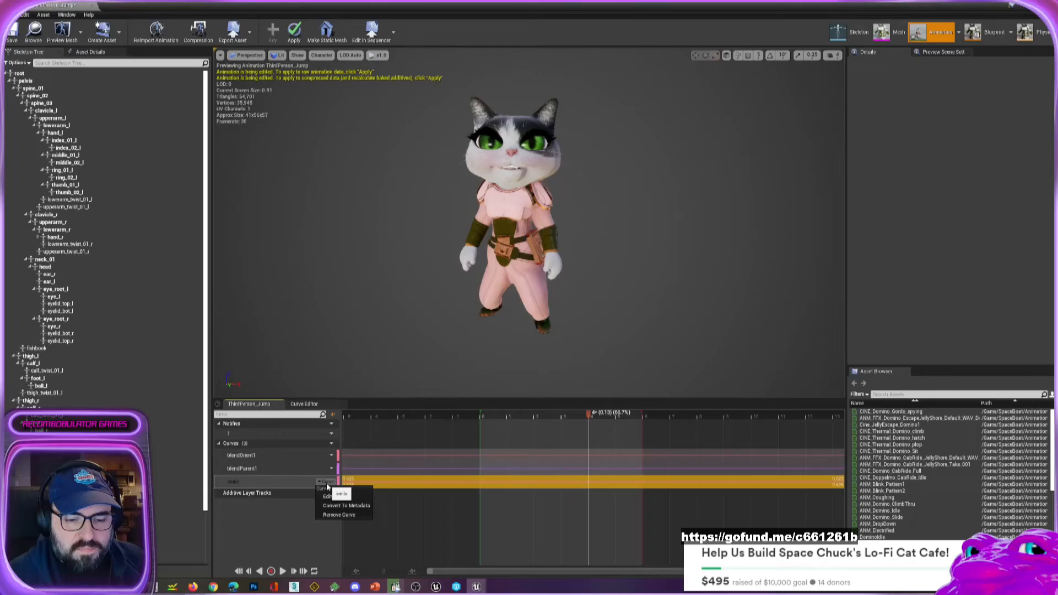
left_click(339, 514)
Add the existing StarPose1 curve to the ThirdPerson_Jump animation and raise a new key on it at 0.1 s.
left_click(325, 443)
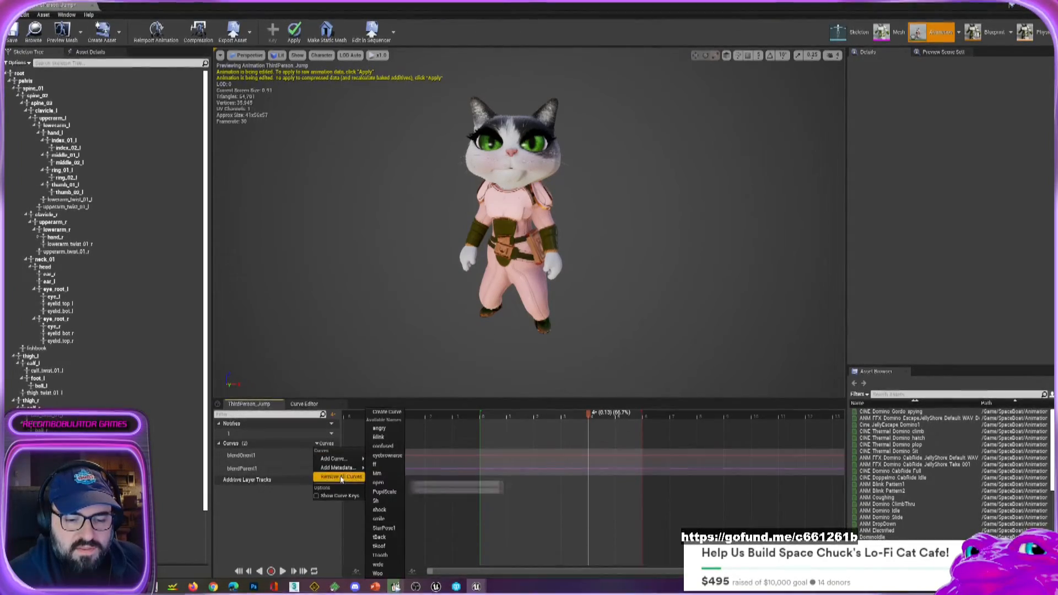
left_click(384, 528)
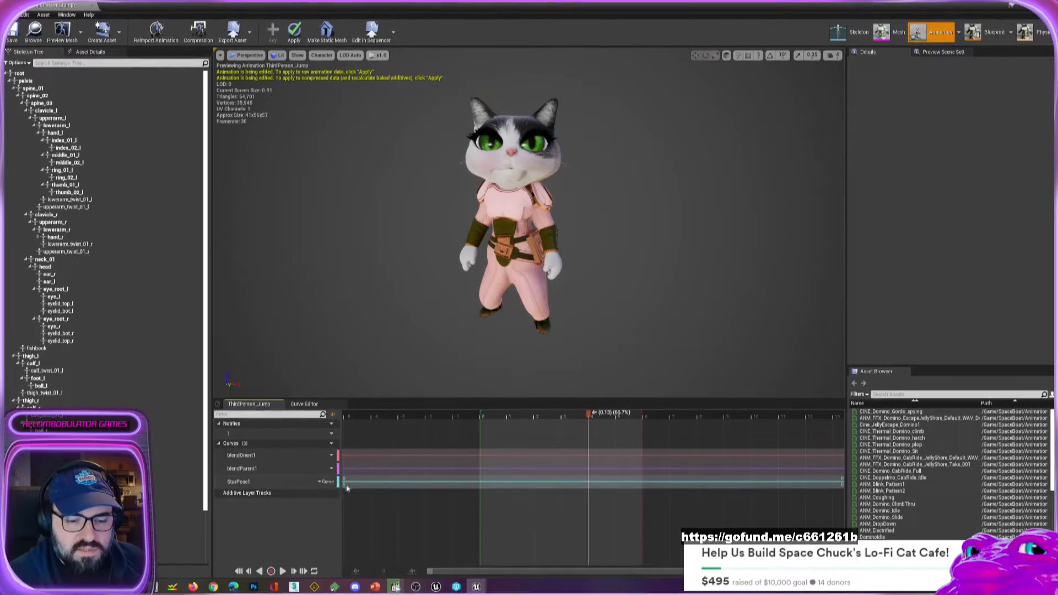
left_click(325, 482)
left_click(317, 493)
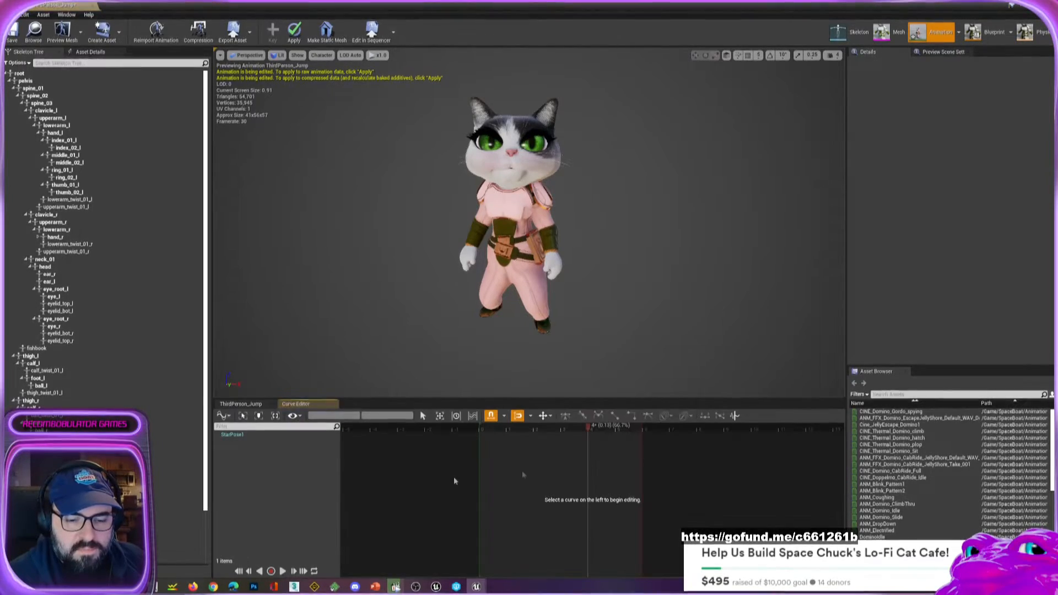
left_click(263, 435)
middle_click(560, 505)
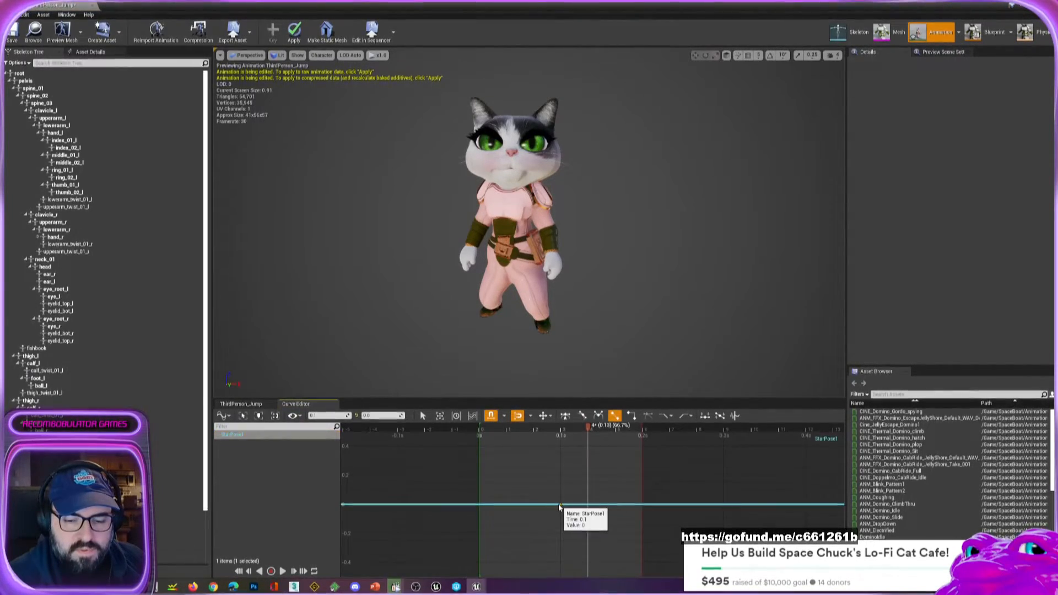
left_click_drag(561, 505, 562, 423)
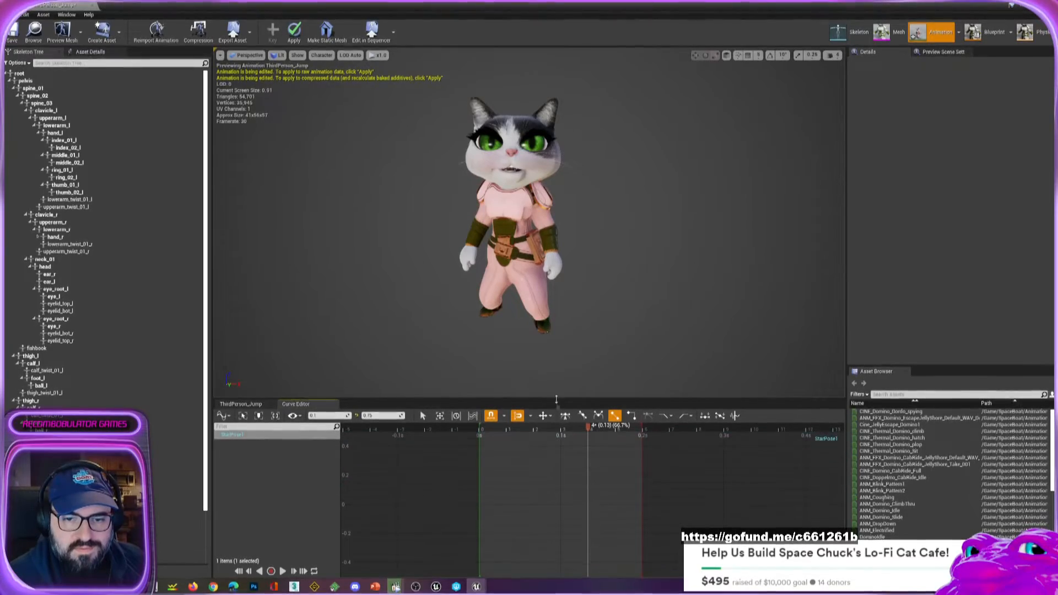
Examine how the StarPose1 curve alters the cat's face, up close from several angles and at full-body distance.
mouse_move(502, 217)
left_mouse_down("alt")
mouse_move(410, 220)
mouse_move(502, 217)
left_mouse_up("alt")
left_click_drag(497, 177, 568, 224)
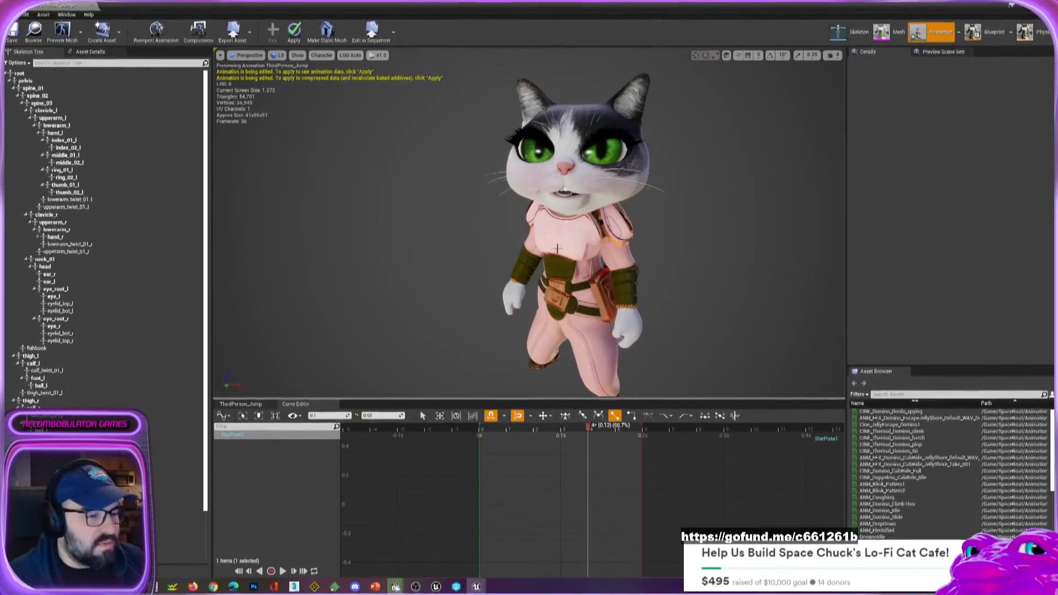
mouse_move(589, 237)
left_mouse_down()
mouse_move(598, 206)
mouse_move(601, 228)
left_mouse_up()
middle_click_drag(600, 228, 627, 173)
left_click_drag(627, 173, 627, 214)
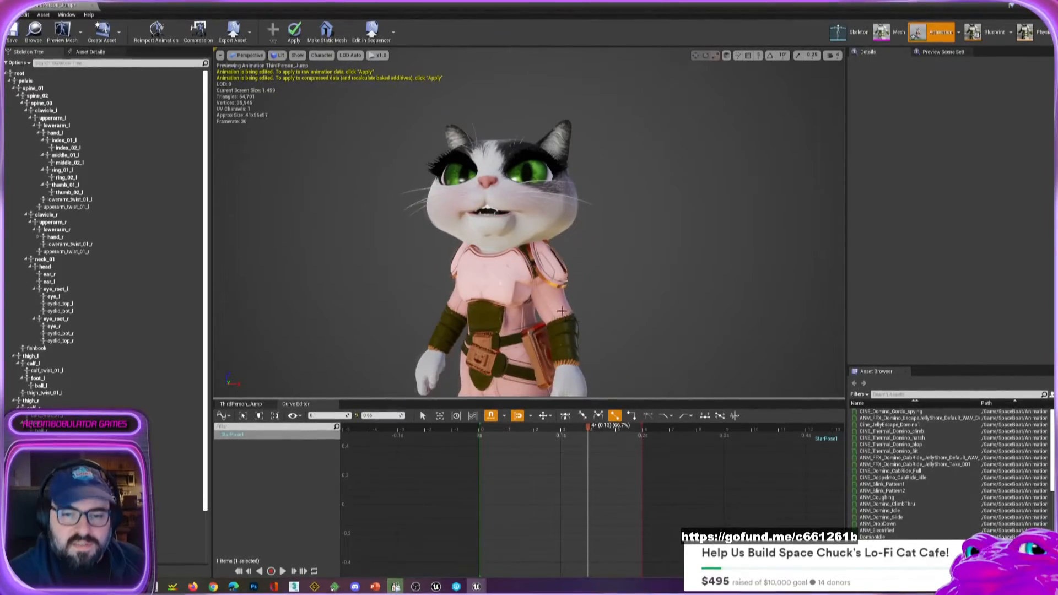
right_click_drag(562, 312, 565, 339)
mouse_move(564, 307)
middle_mouse_down()
mouse_move(564, 253)
mouse_move(576, 287)
mouse_move(564, 303)
middle_mouse_up()
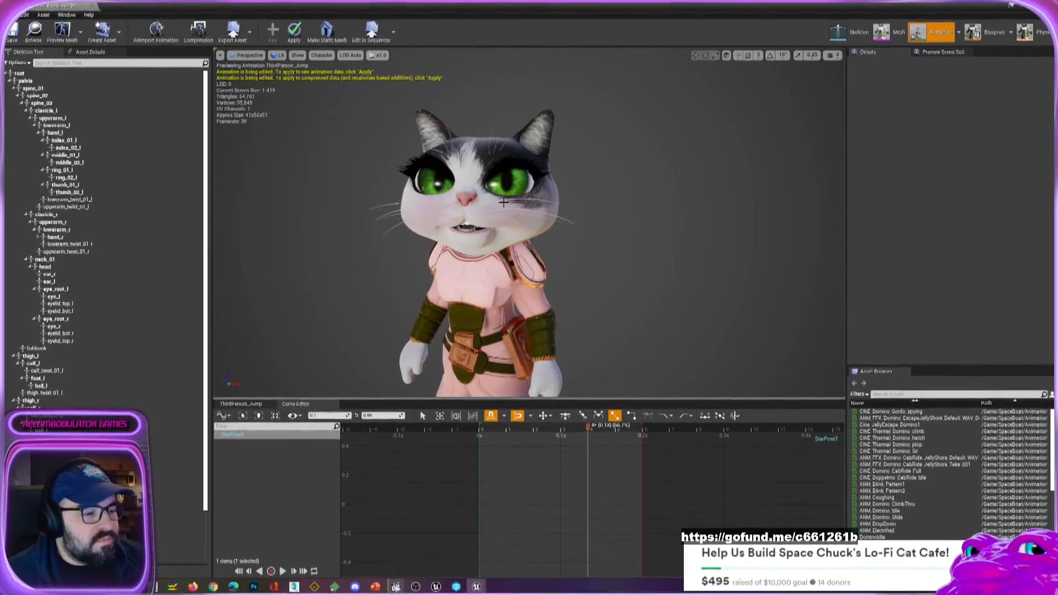
left_click_drag(451, 283, 422, 286, "alt")
scroll(450, 283, "down", 5)
left_click_drag(688, 287, 676, 285, "alt")
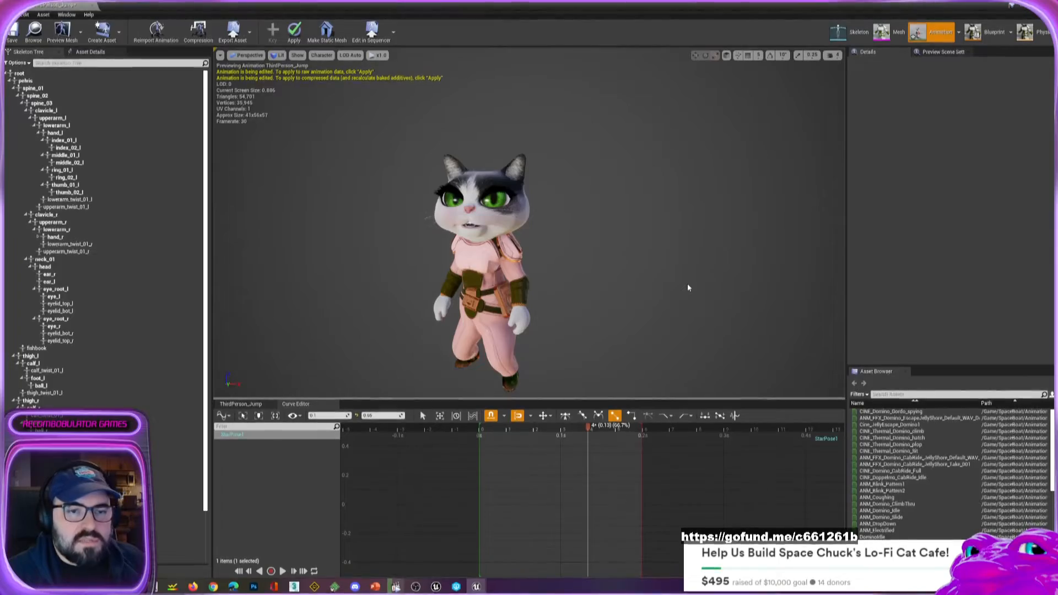
Minimize the animation editor, switch to the StreamVid1 Unreal Editor project and view the ThirdPersonCharacter up close in the level.
left_click(1012, 6)
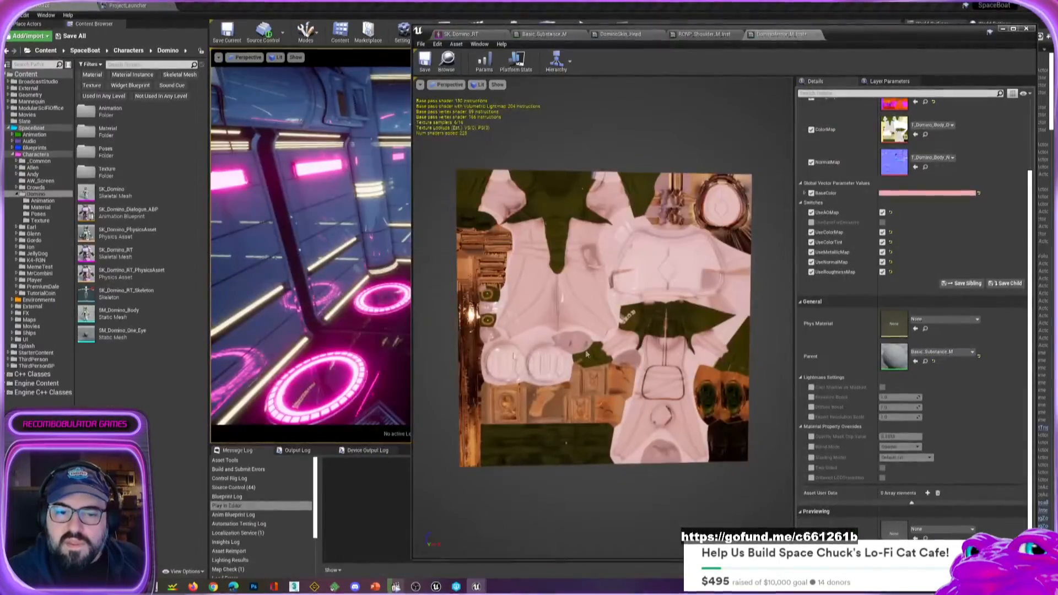
left_click(436, 587)
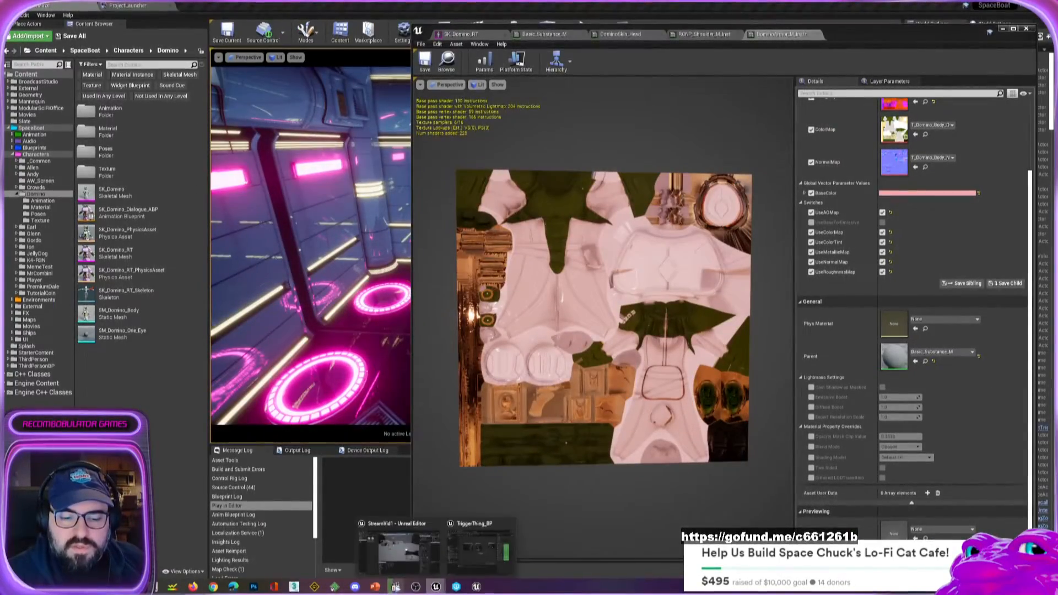
left_click(409, 572)
mouse_move(530, 274)
left_mouse_down("alt")
mouse_move(424, 267)
mouse_move(530, 274)
left_mouse_up("alt")
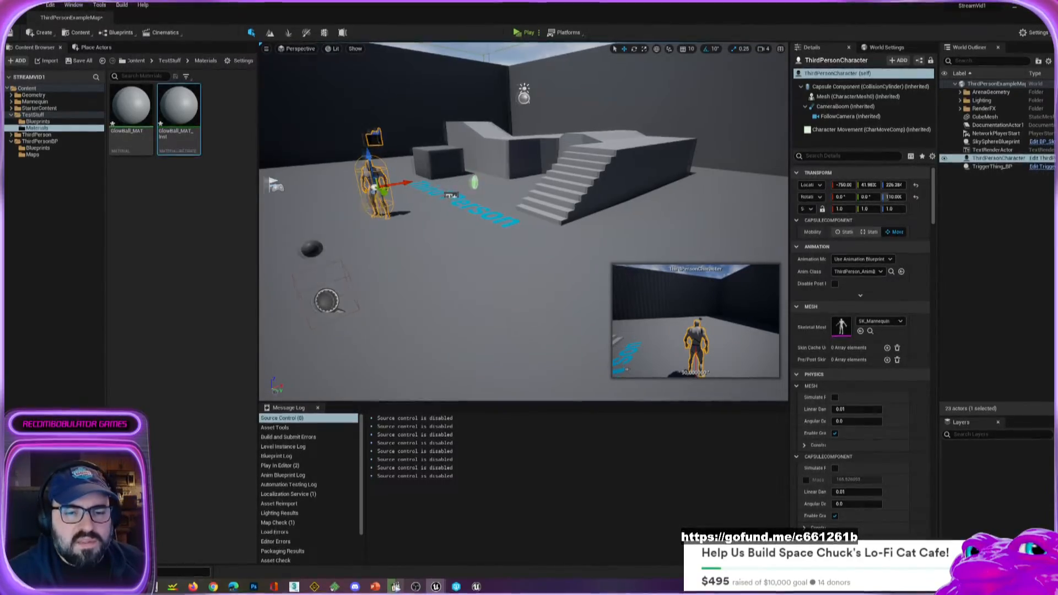
right_click_drag(464, 272, 439, 275)
key("w")
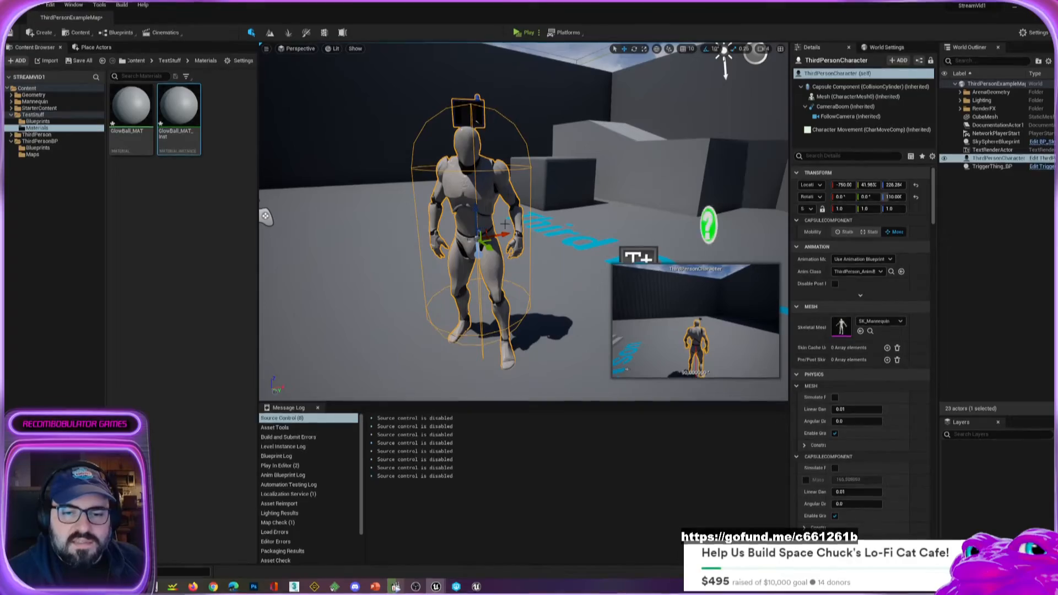